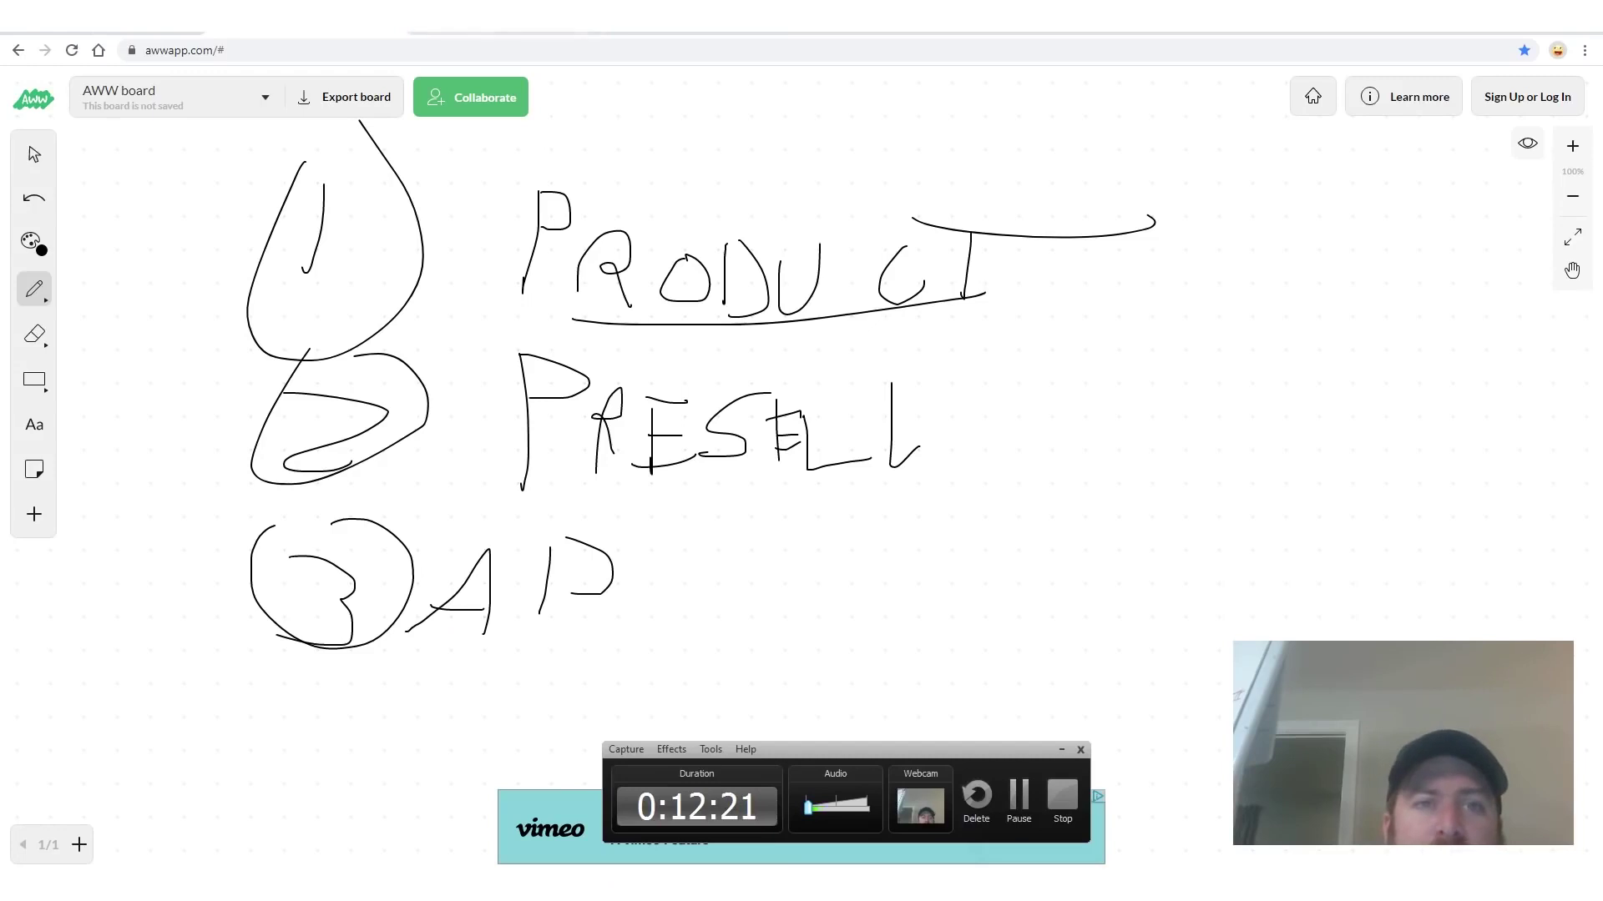
- Switch to the message swipes document and open the Digistore sign-up link from the affiliate networks list
{"action": "key", "text": "ctrl+Tab"}
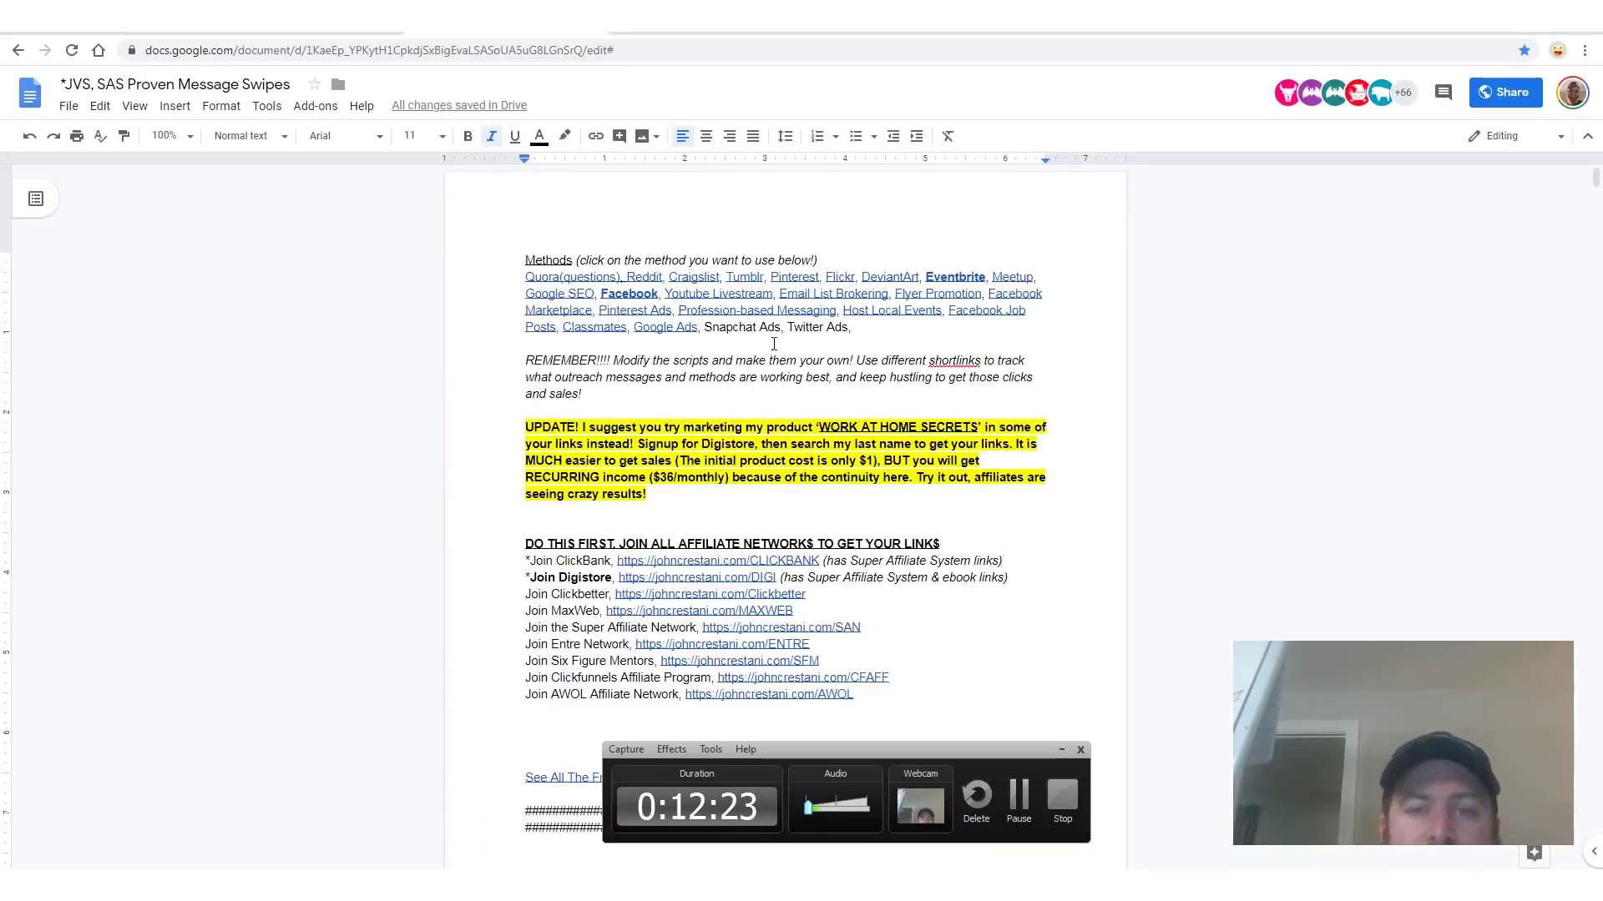
{"action": "left_click", "coordinate": [752, 576]}
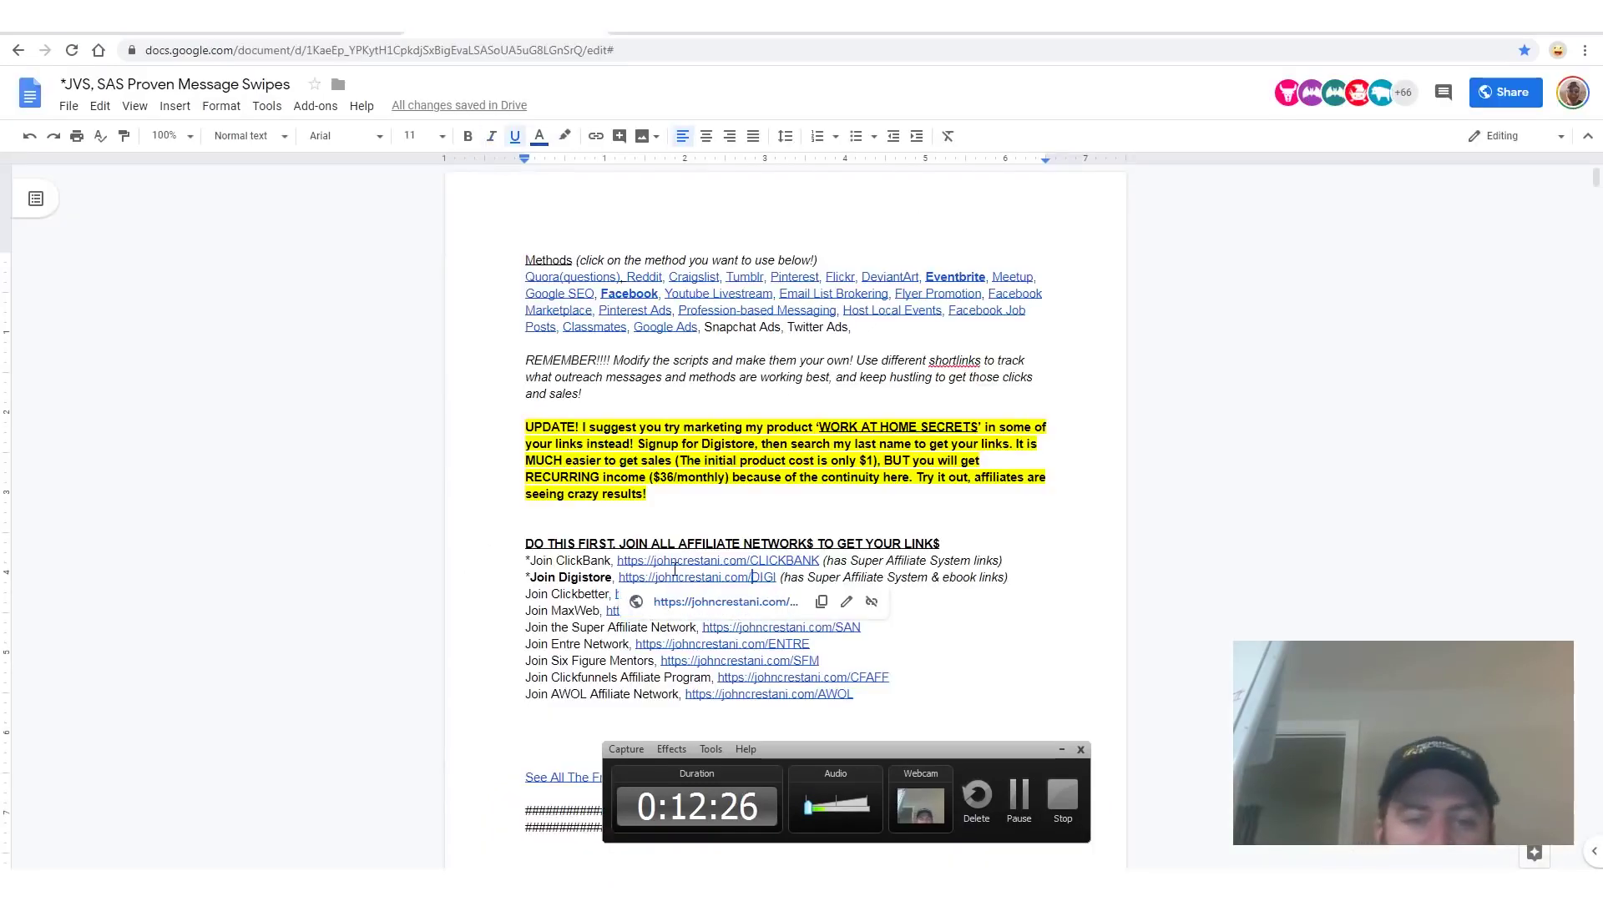
{"action": "left_click_drag", "start_coordinate": [674, 570], "coordinate": [663, 578]}
{"action": "left_click", "coordinate": [615, 576]}
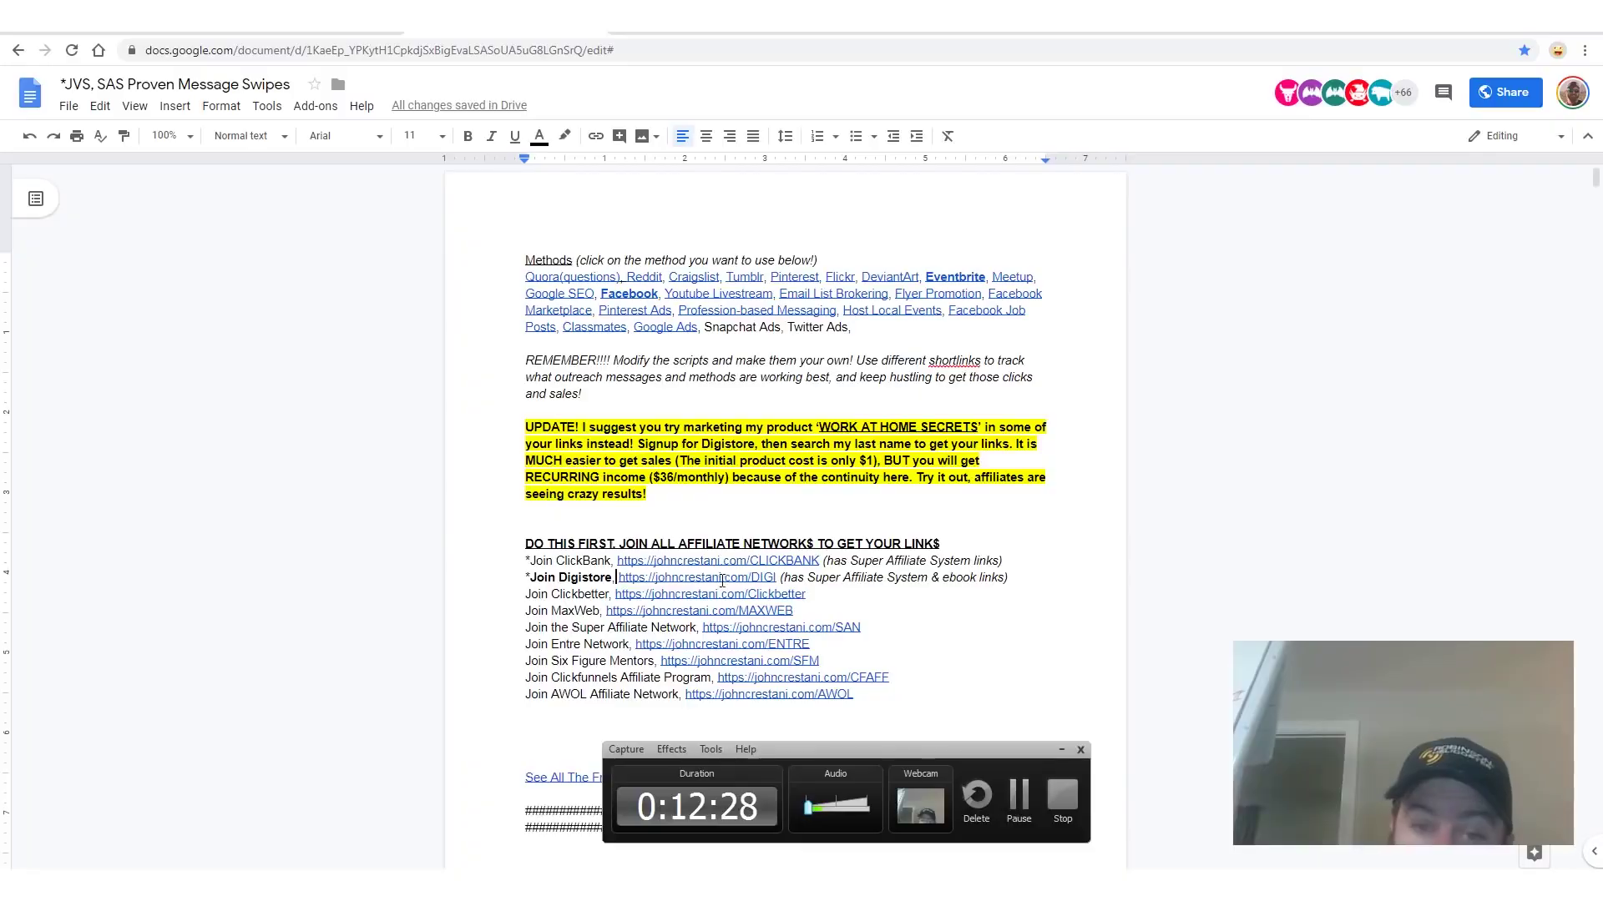
{"action": "left_click", "coordinate": [780, 576]}
{"action": "left_click", "coordinate": [774, 609]}
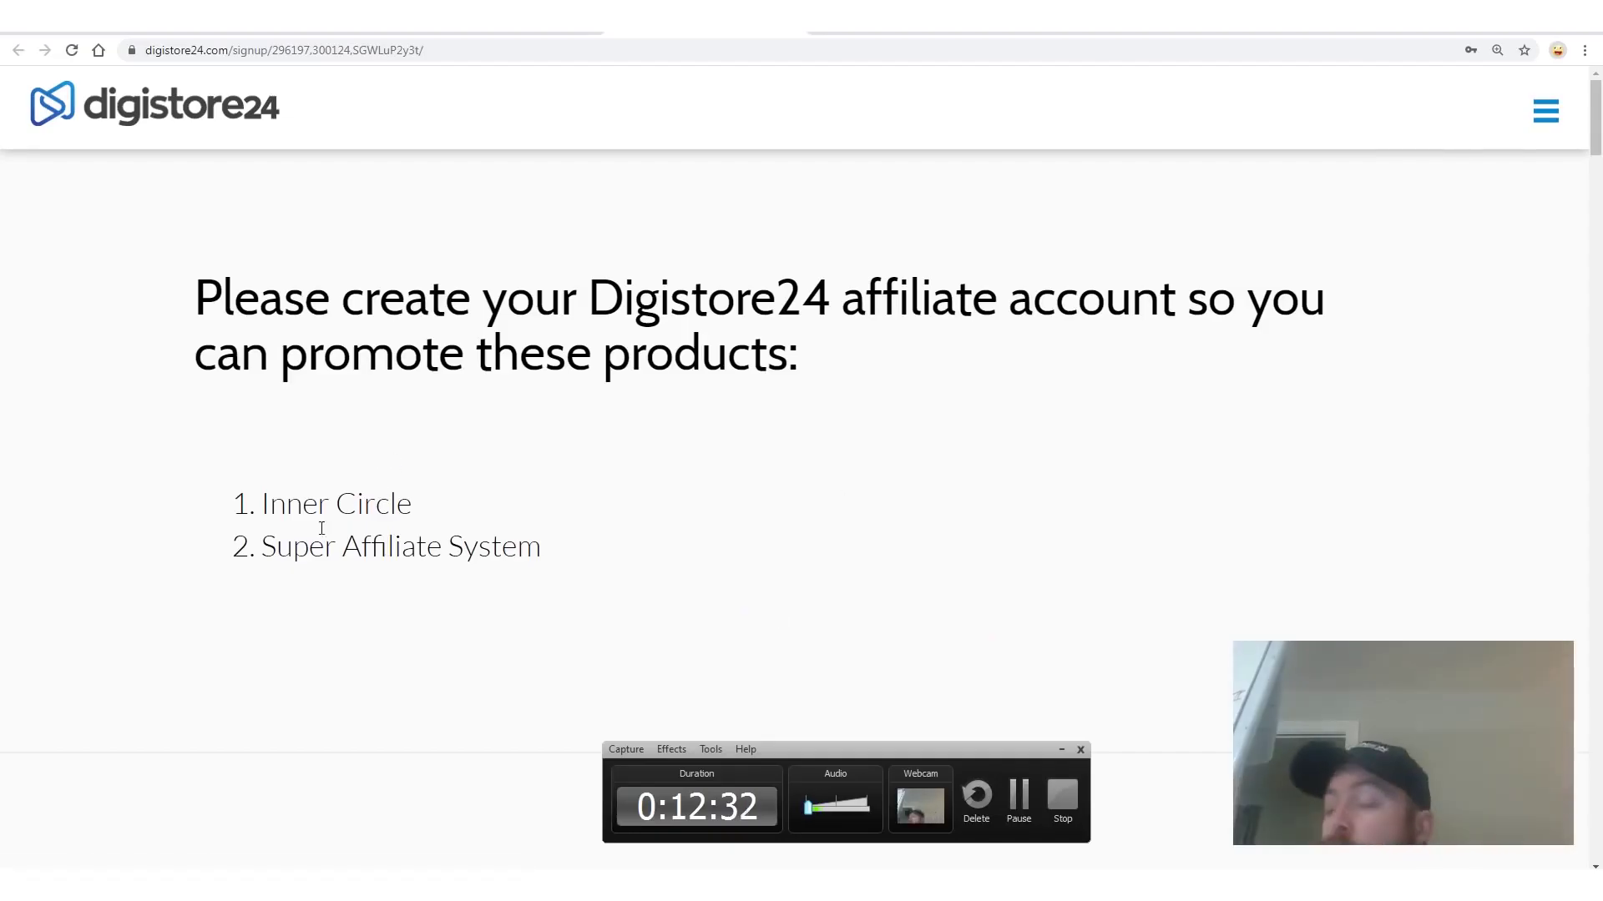
- Examine the Digistore24 sign-up page, including its promoted products, sign-in form and account creation fields, at the default zoom
{"action": "scroll", "coordinate": [430, 466], "scroll_direction": "down", "scroll_amount": 10}
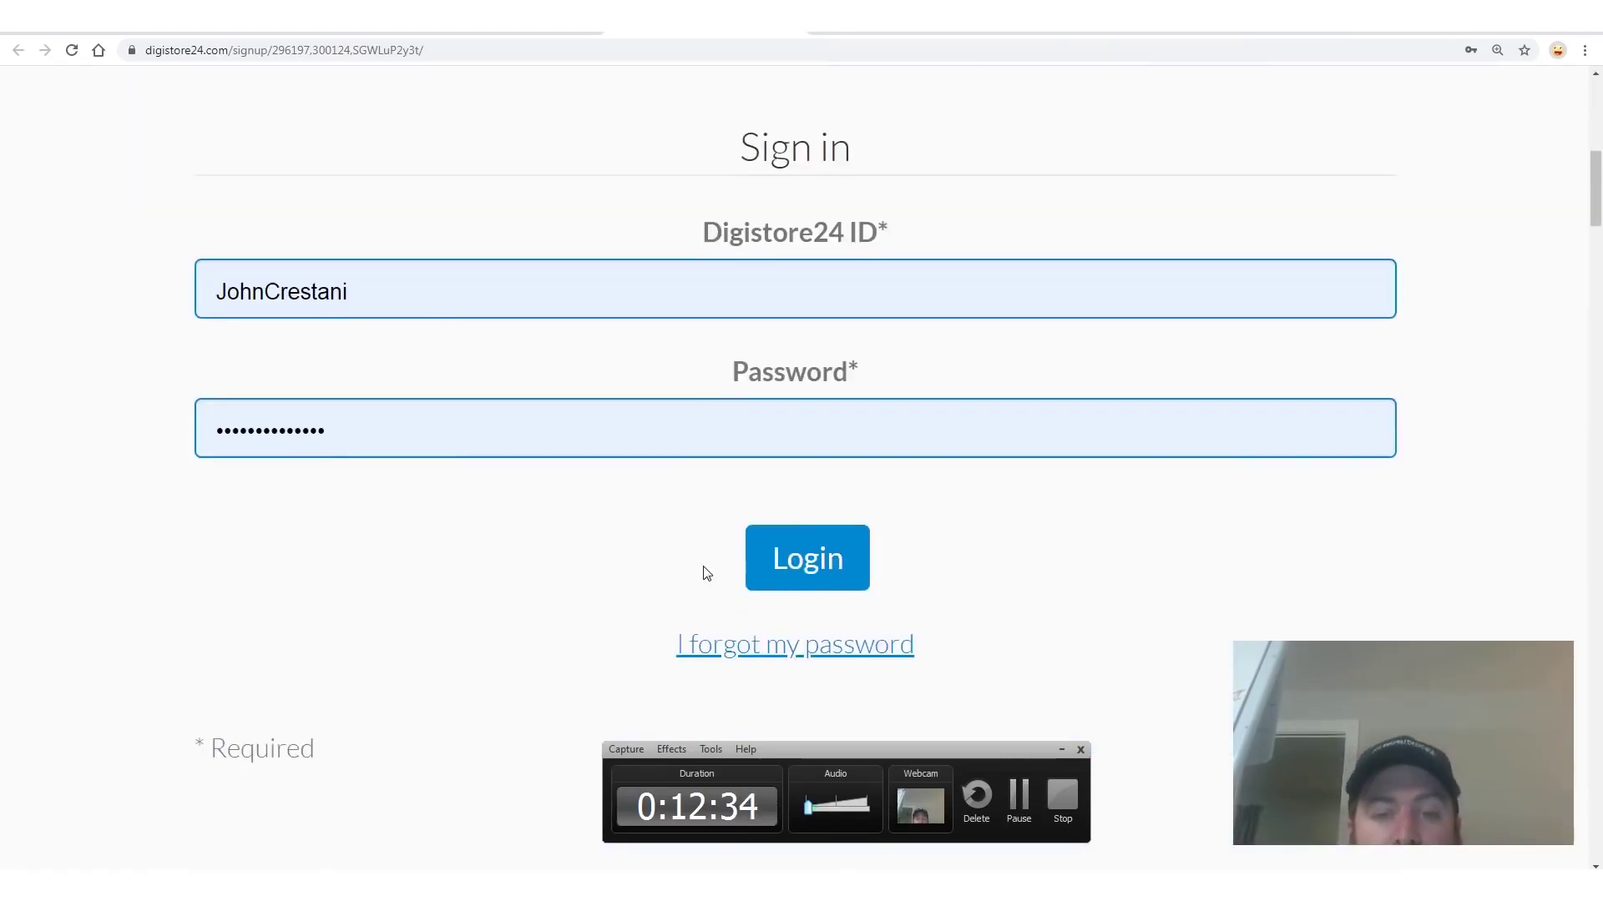
{"action": "scroll", "coordinate": [612, 484], "scroll_direction": "up", "scroll_amount": 10}
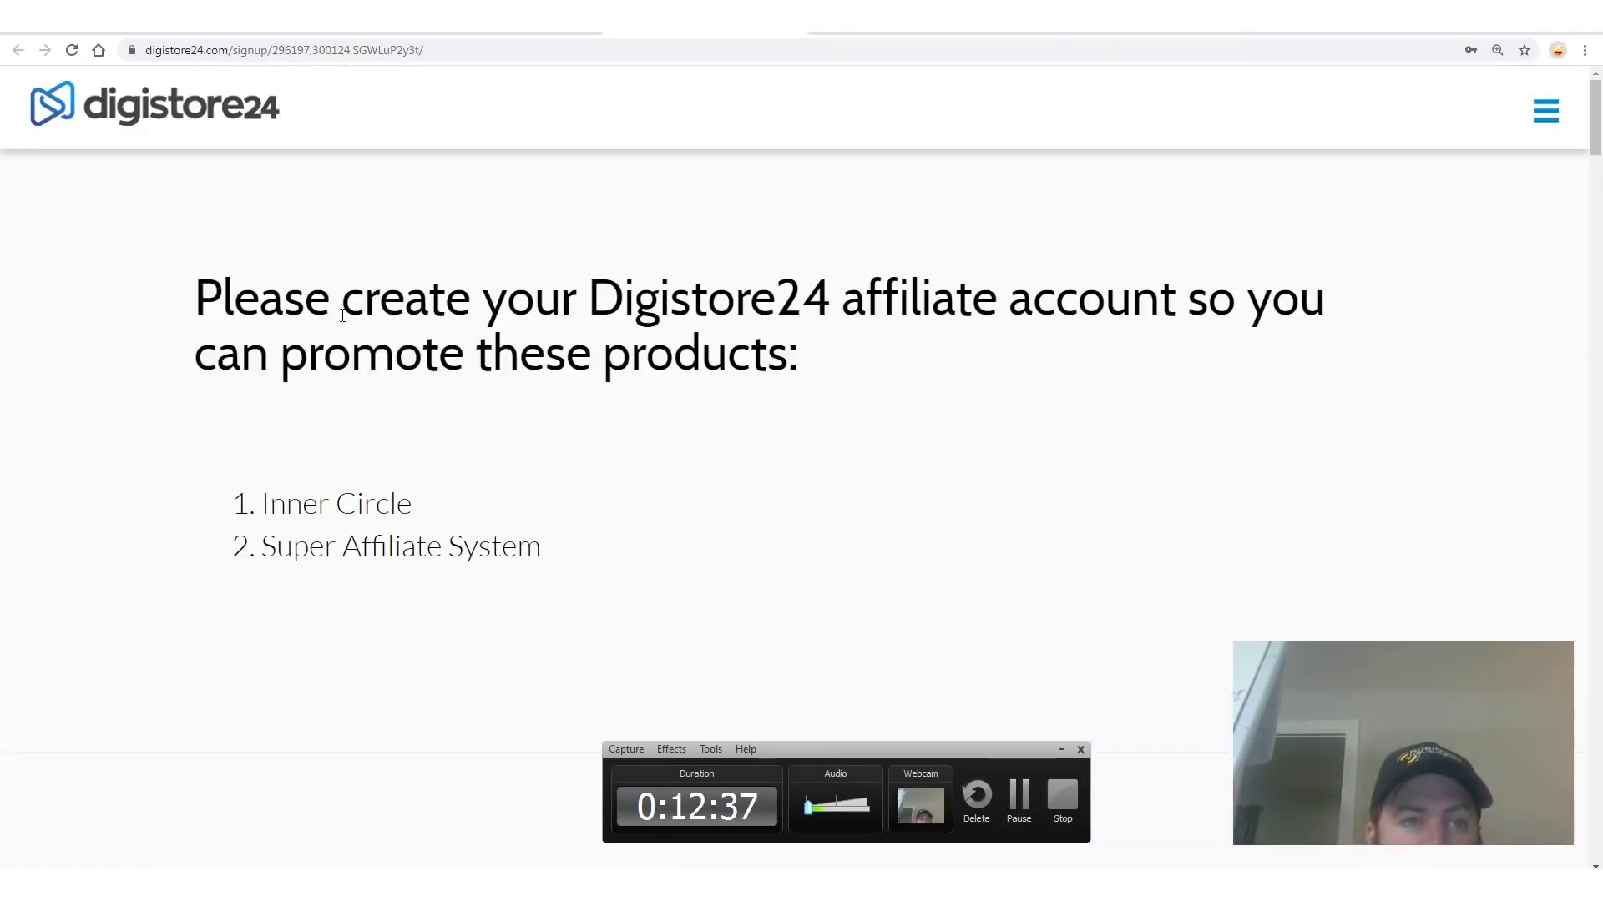
{"action": "left_click_drag", "start_coordinate": [195, 298], "coordinate": [776, 301]}
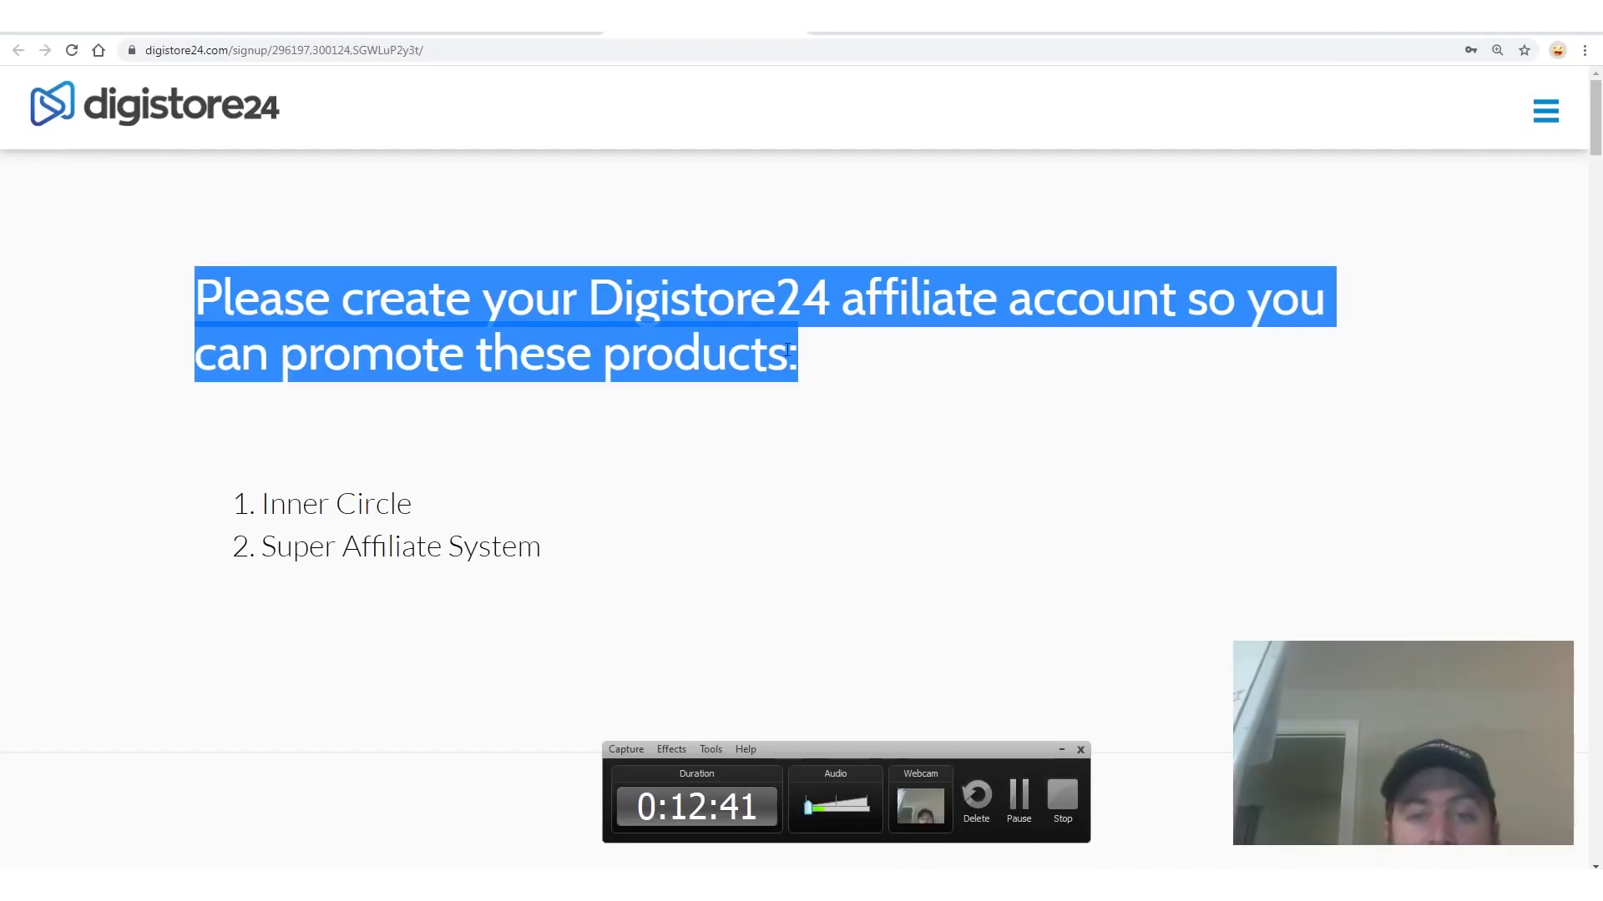
{"action": "left_click", "coordinate": [801, 389]}
{"action": "scroll", "coordinate": [797, 450], "scroll_direction": "down", "scroll_amount": 15}
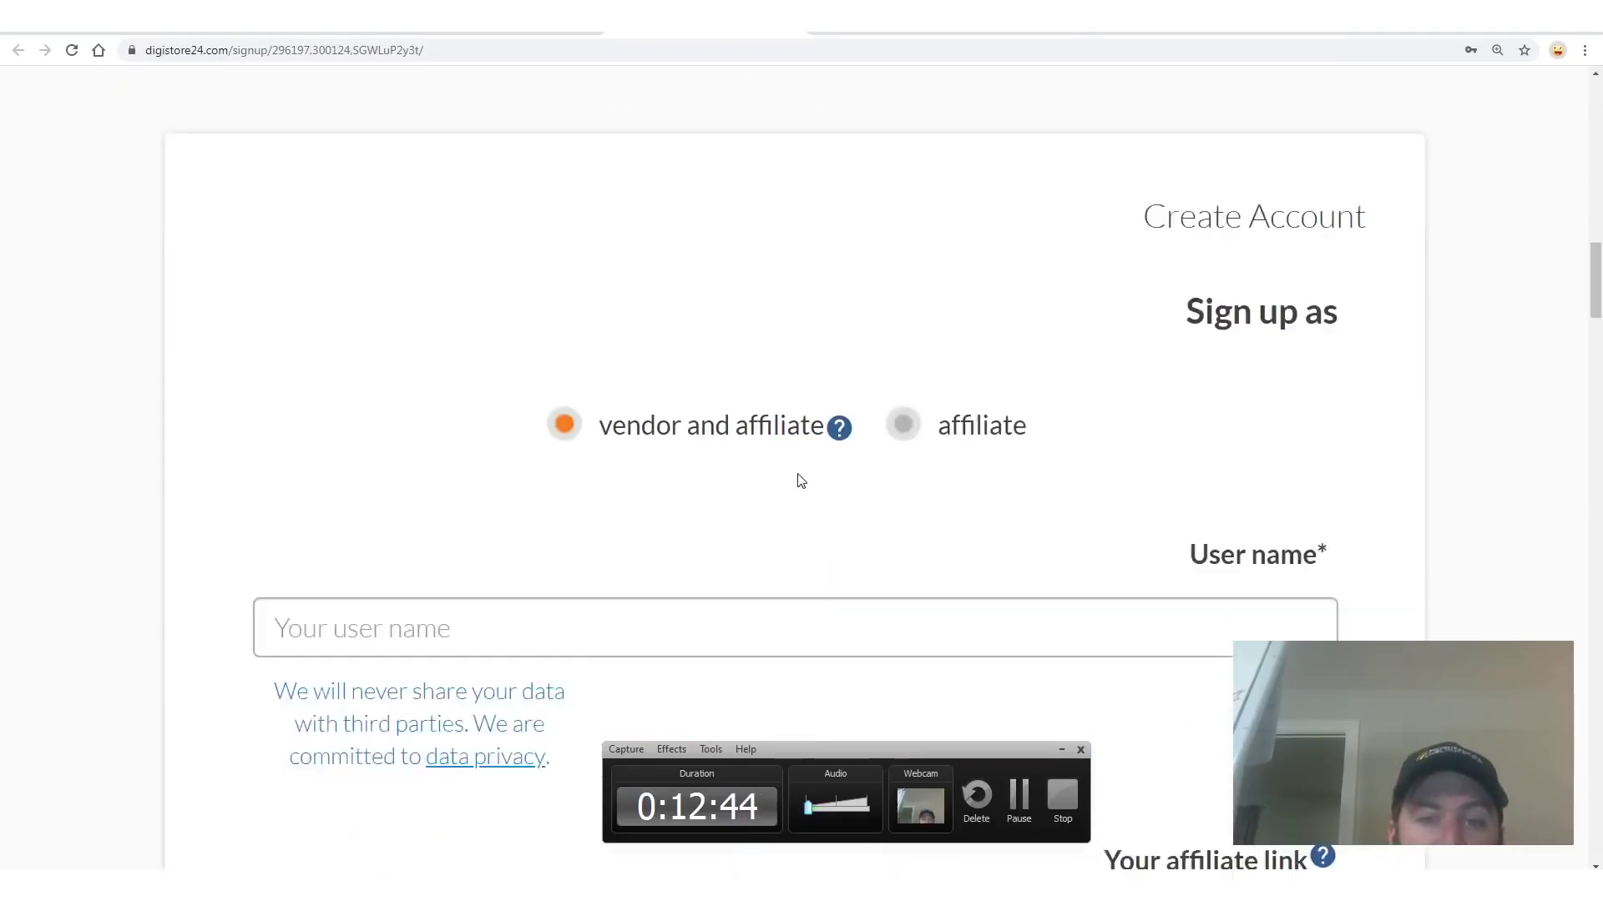
{"action": "scroll", "coordinate": [785, 409], "scroll_direction": "up", "scroll_amount": 10}
{"action": "scroll", "coordinate": [540, 519], "scroll_direction": "down", "scroll_amount": 10}
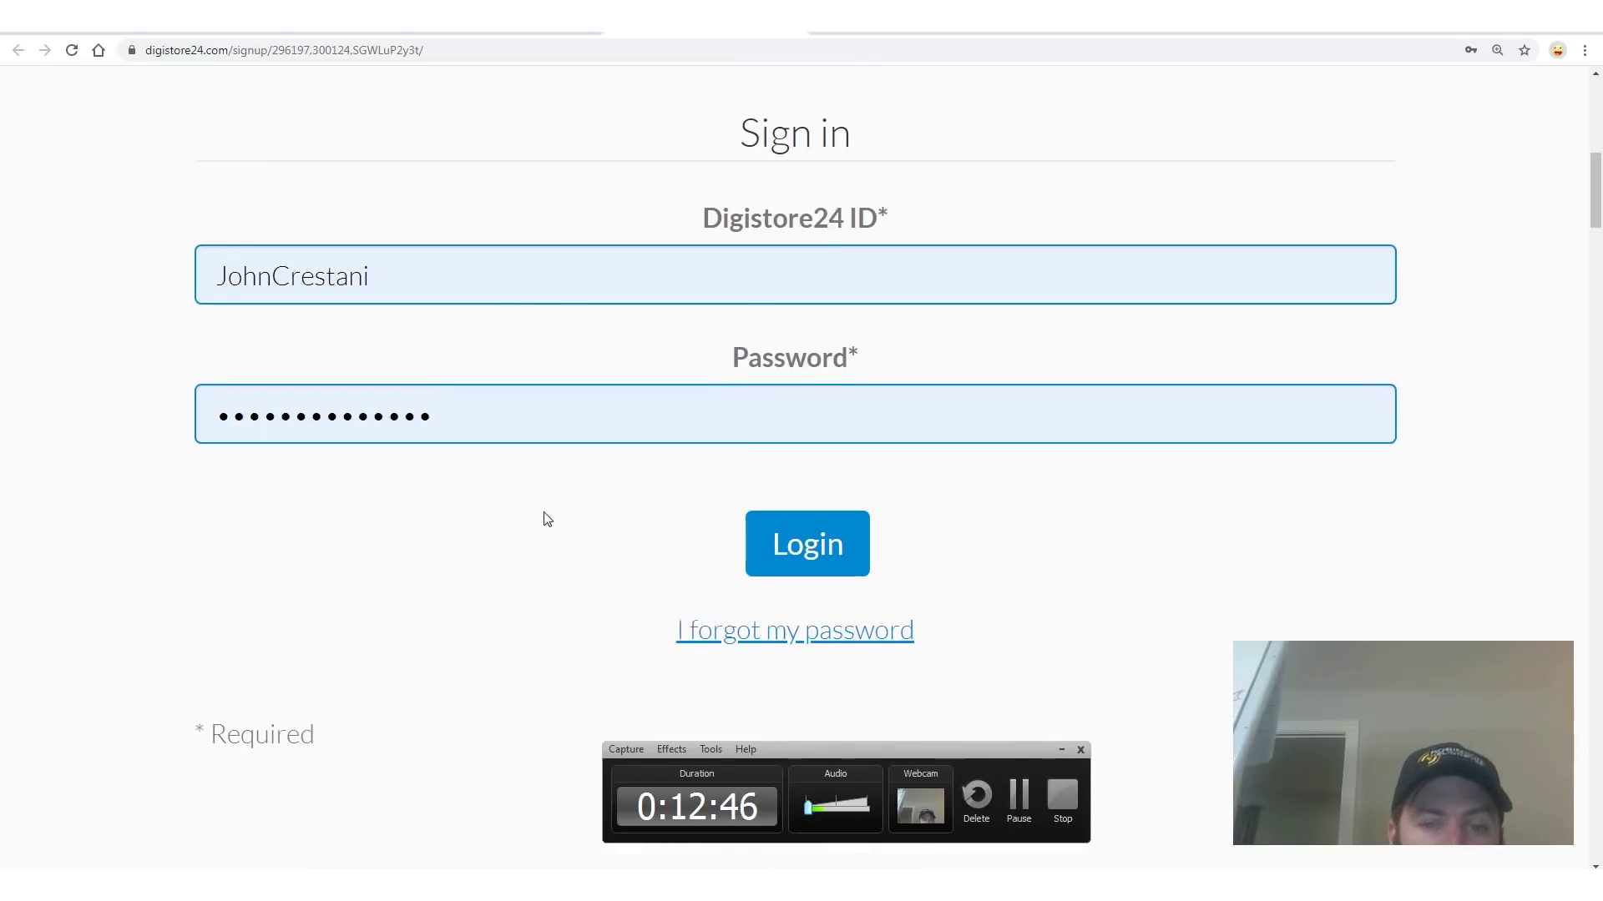
{"action": "scroll", "coordinate": [1069, 422], "scroll_direction": "up", "scroll_amount": 2}
{"action": "scroll", "coordinate": [1066, 422], "scroll_direction": "down", "scroll_amount": 5}
{"action": "key", "text": "ctrl+0"}
{"action": "scroll", "coordinate": [1060, 425], "scroll_direction": "down", "scroll_amount": 3}
{"action": "scroll", "coordinate": [1023, 301], "scroll_direction": "down", "scroll_amount": 2}
{"action": "scroll", "coordinate": [894, 283], "scroll_direction": "up", "scroll_amount": 4}
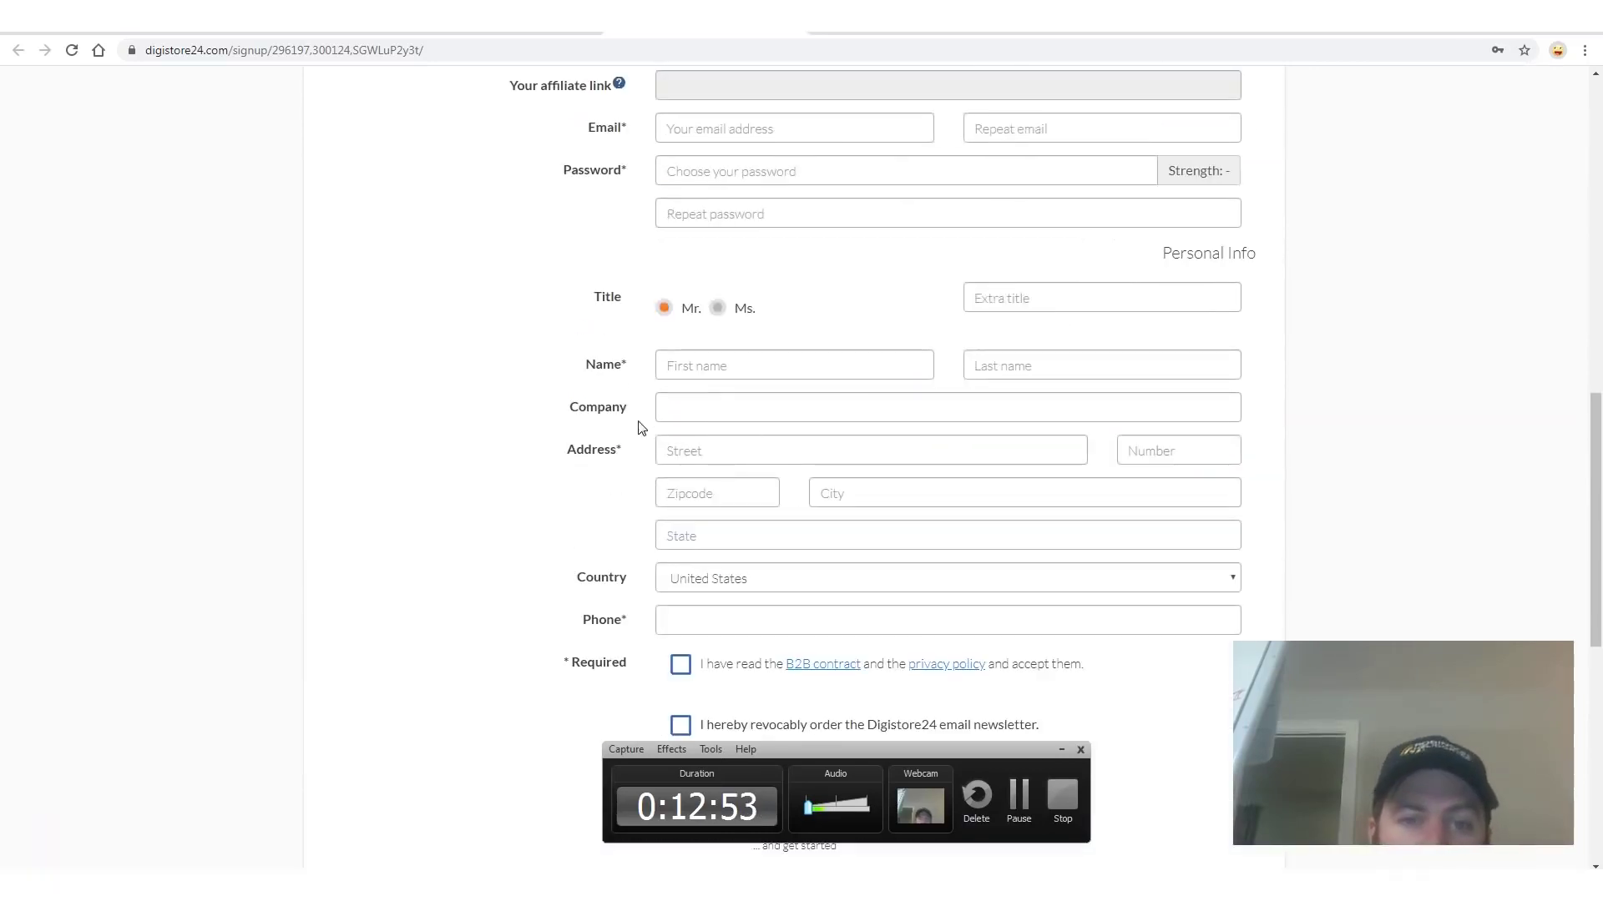
- Sign in to the Digistore24 affiliate account and open the Marketplace
{"action": "left_click", "coordinate": [620, 458]}
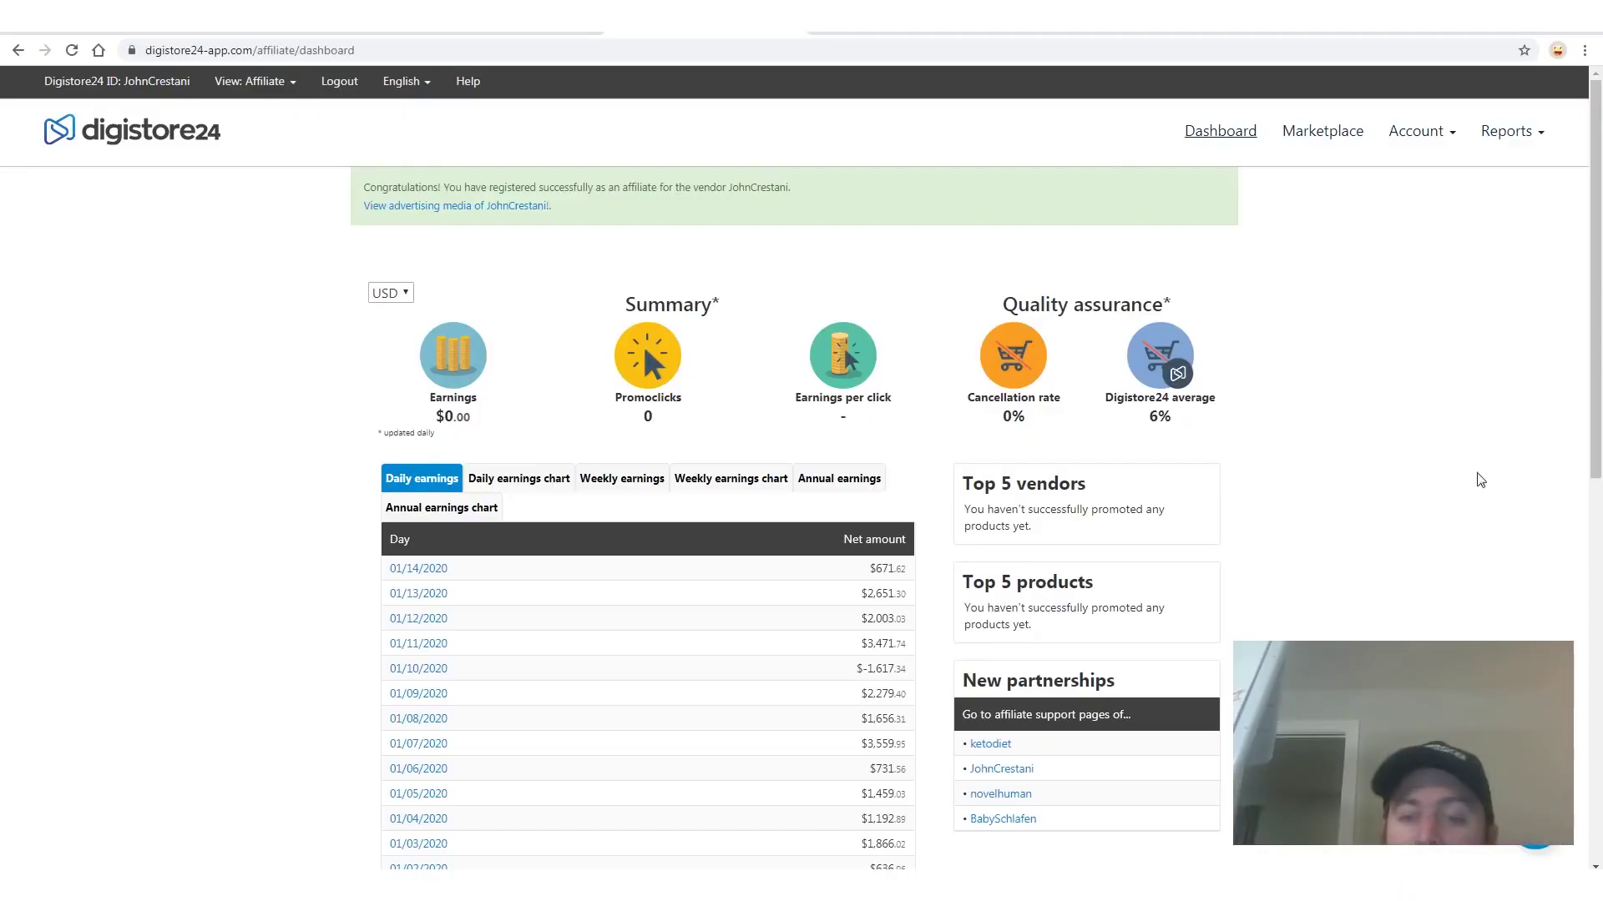
{"action": "mouse_move", "coordinate": [974, 394]}
{"action": "left_click_drag", "start_coordinate": [706, 719], "coordinate": [864, 501]}
{"action": "key", "text": "Escape"}
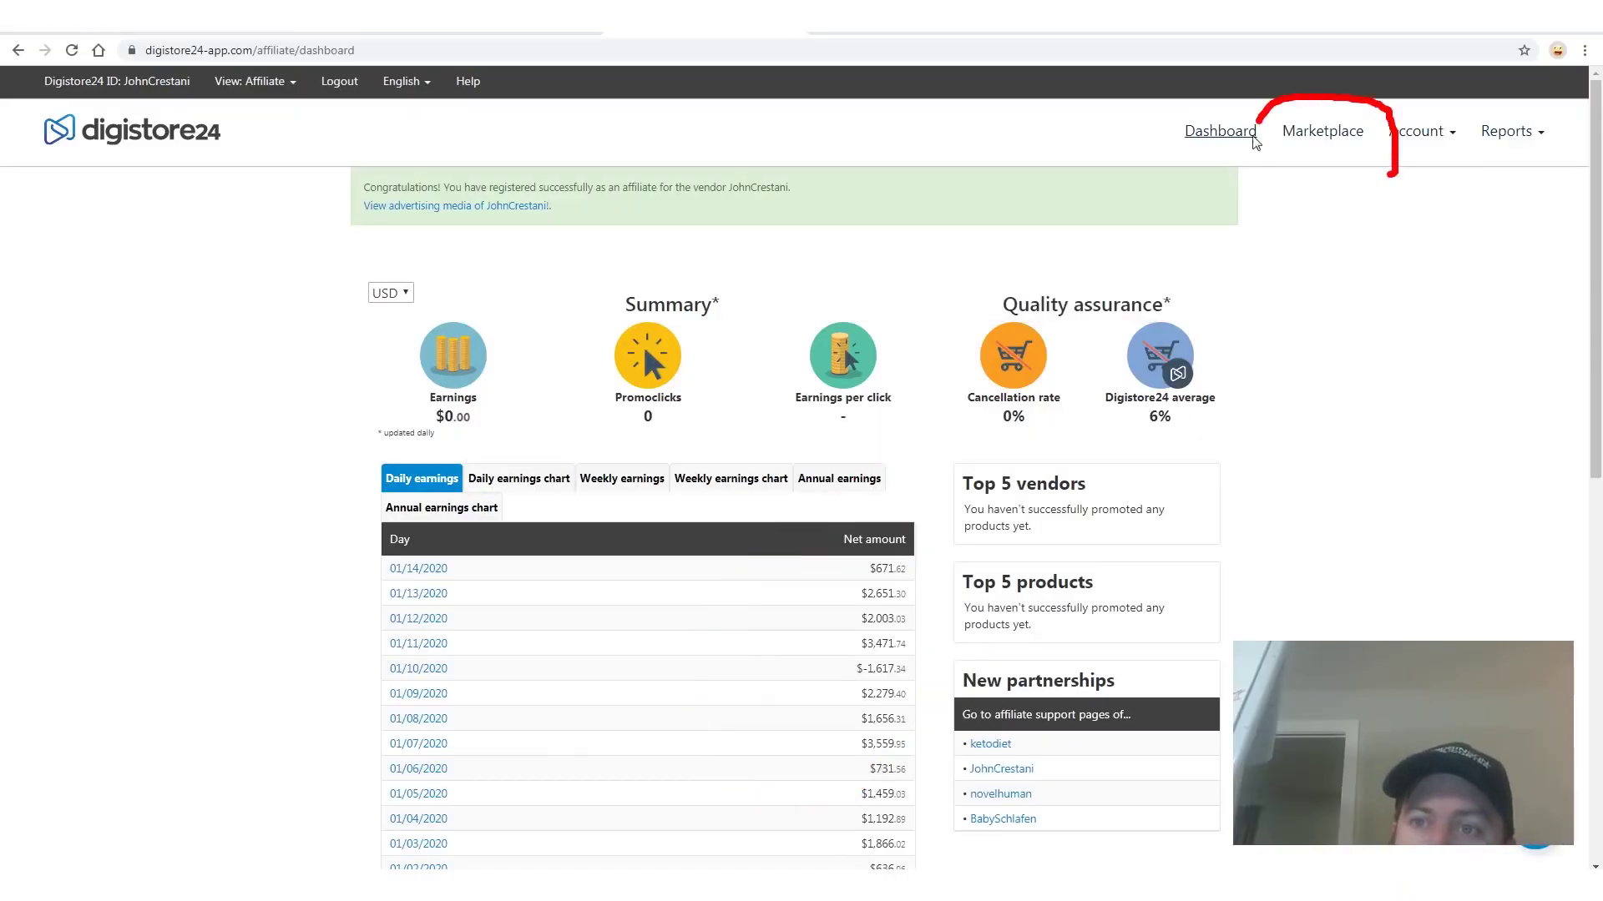
{"action": "left_click_drag", "start_coordinate": [601, 352], "coordinate": [966, 113]}
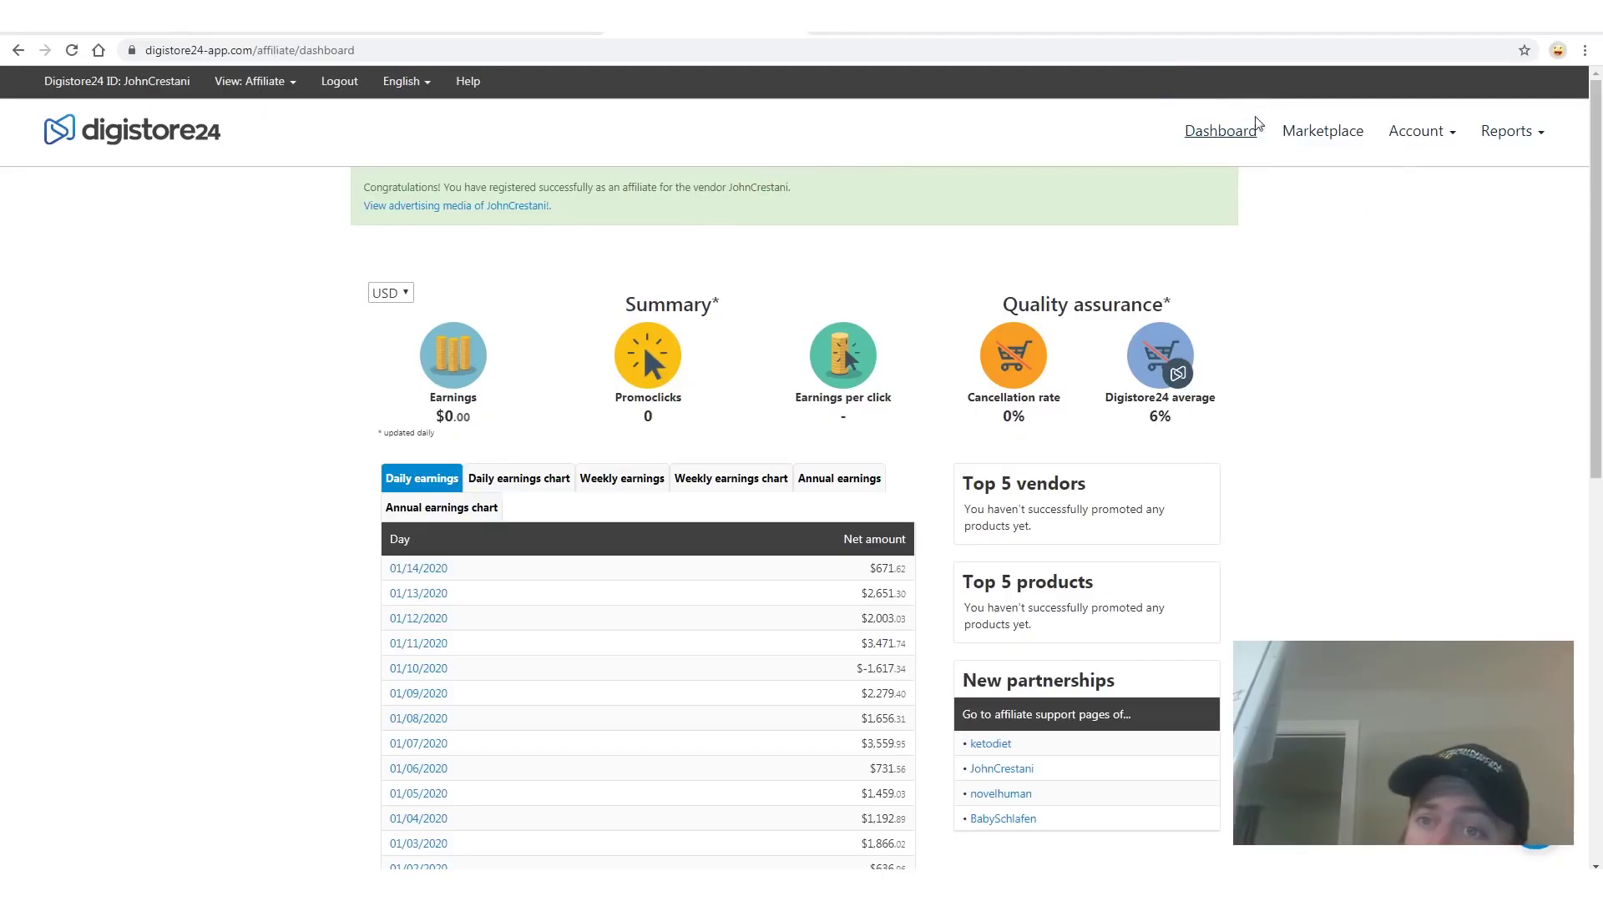
{"action": "left_click", "coordinate": [1322, 131]}
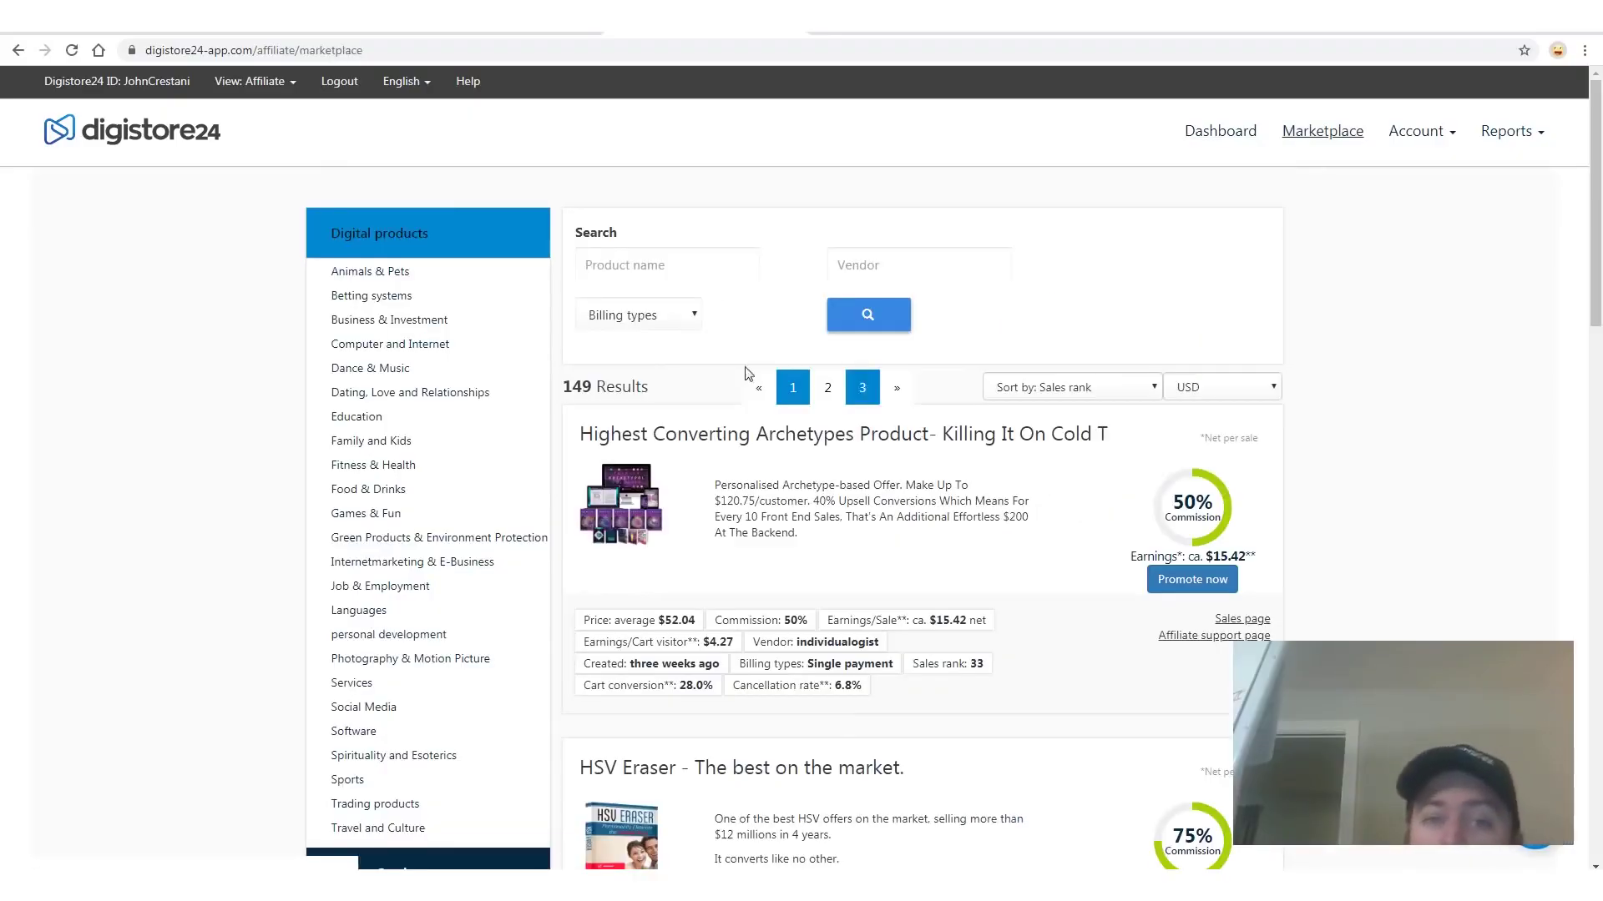
- Search the marketplace product names for the vendor's last name
{"action": "left_click", "coordinate": [651, 267]}
{"action": "type", "text": "ct"}
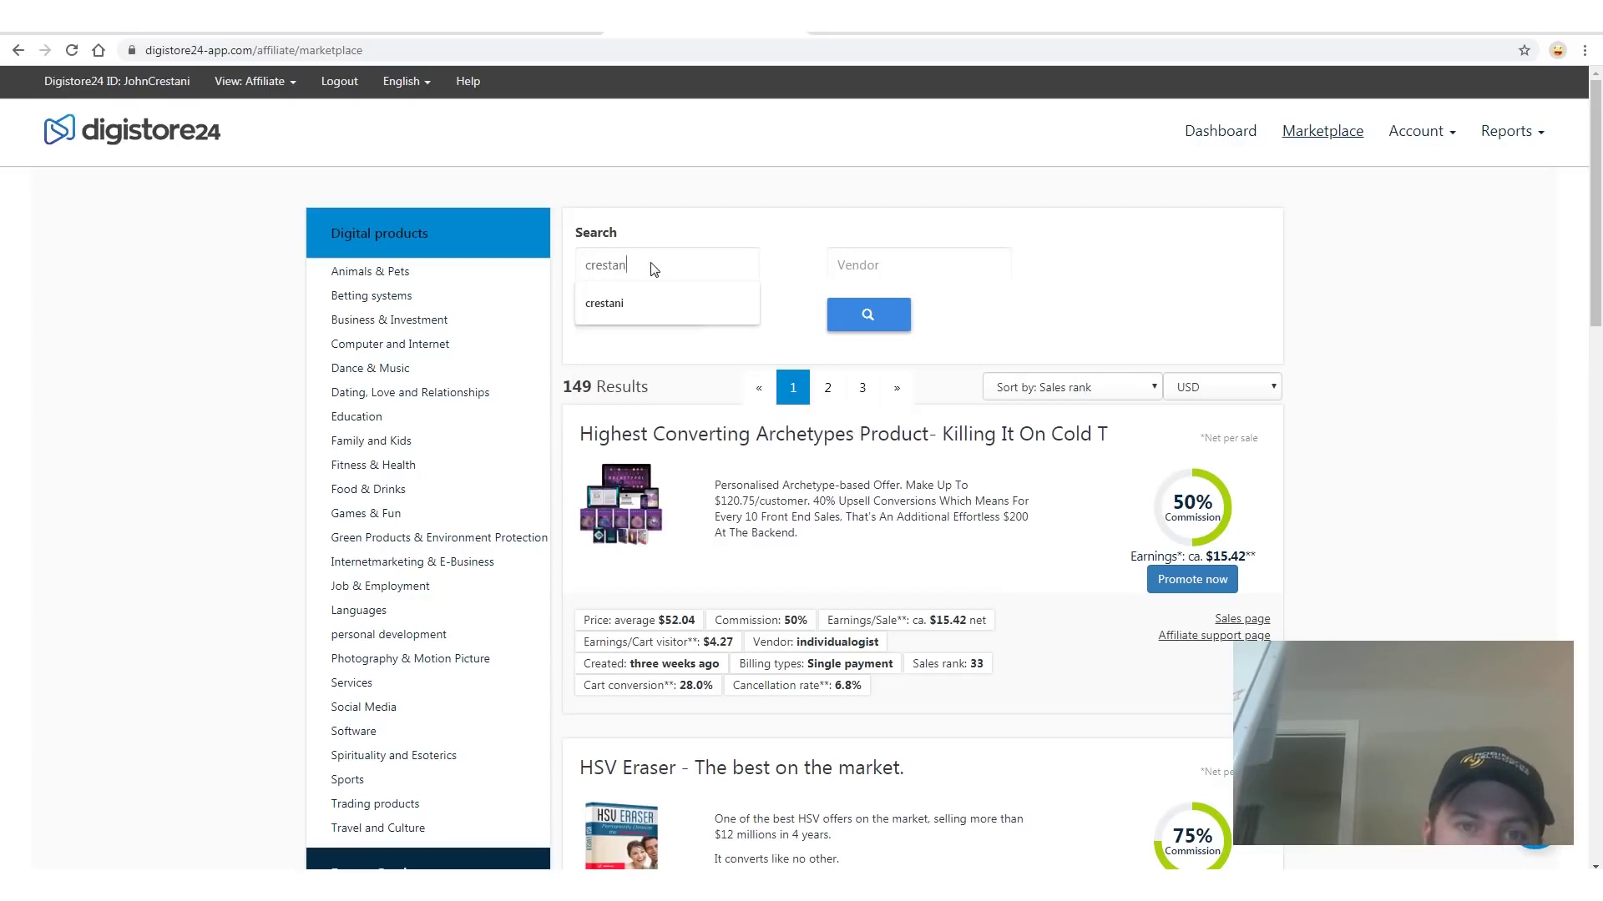
{"action": "key", "text": "Return"}
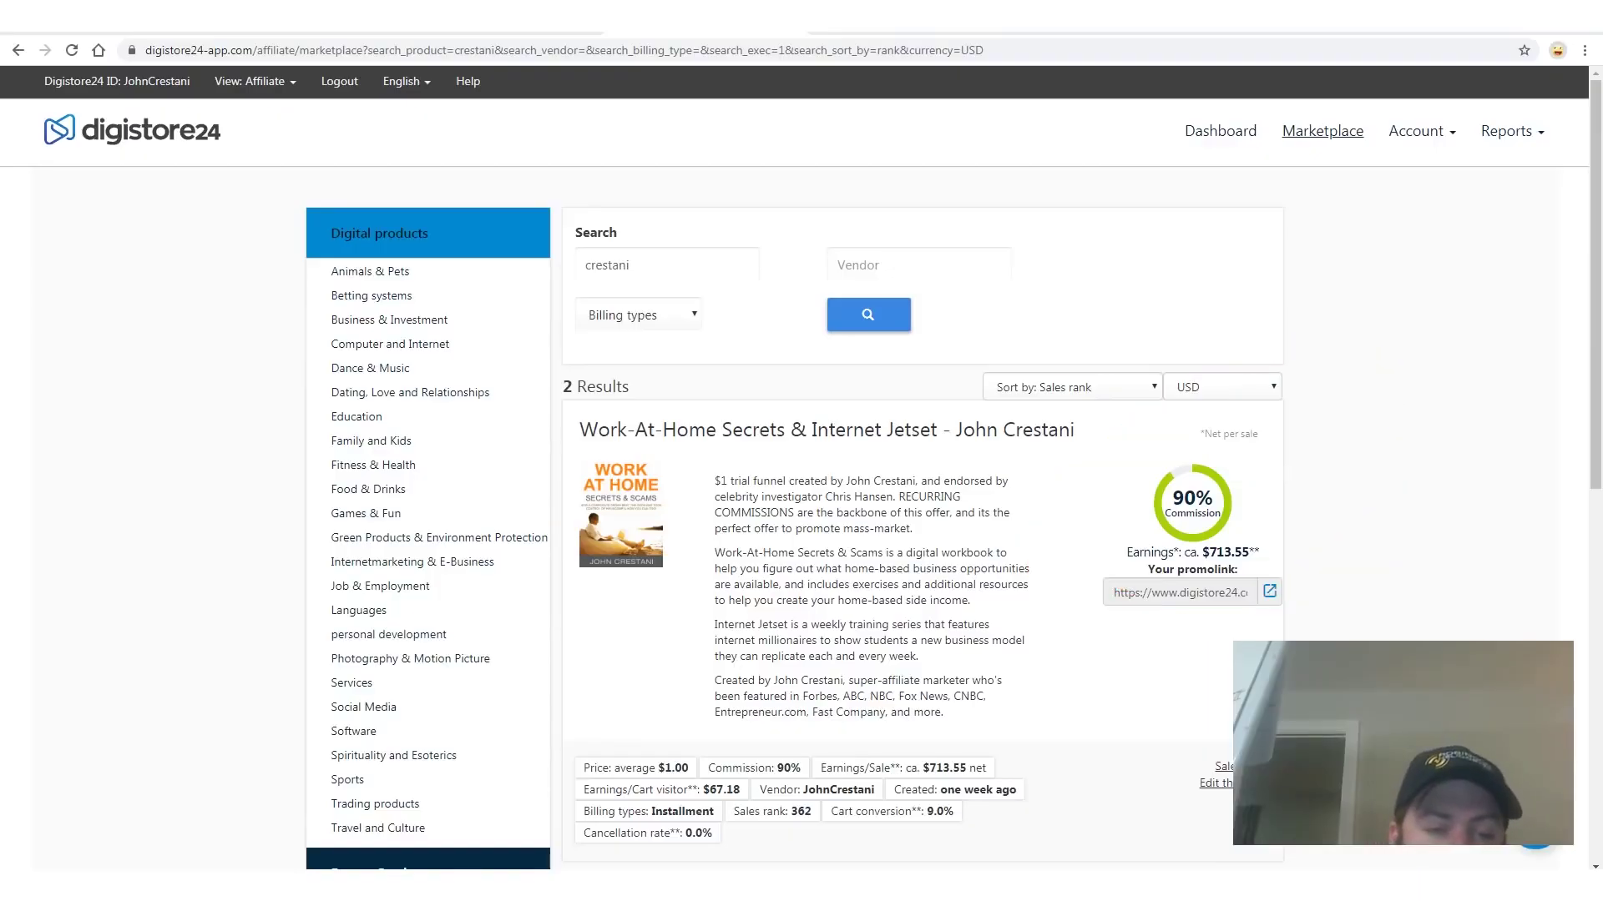
- Copy the promolink of the Work-At-Home Secrets & Internet Jetset product from the search results
{"action": "left_click", "coordinate": [1254, 564]}
{"action": "left_click", "coordinate": [1222, 533]}
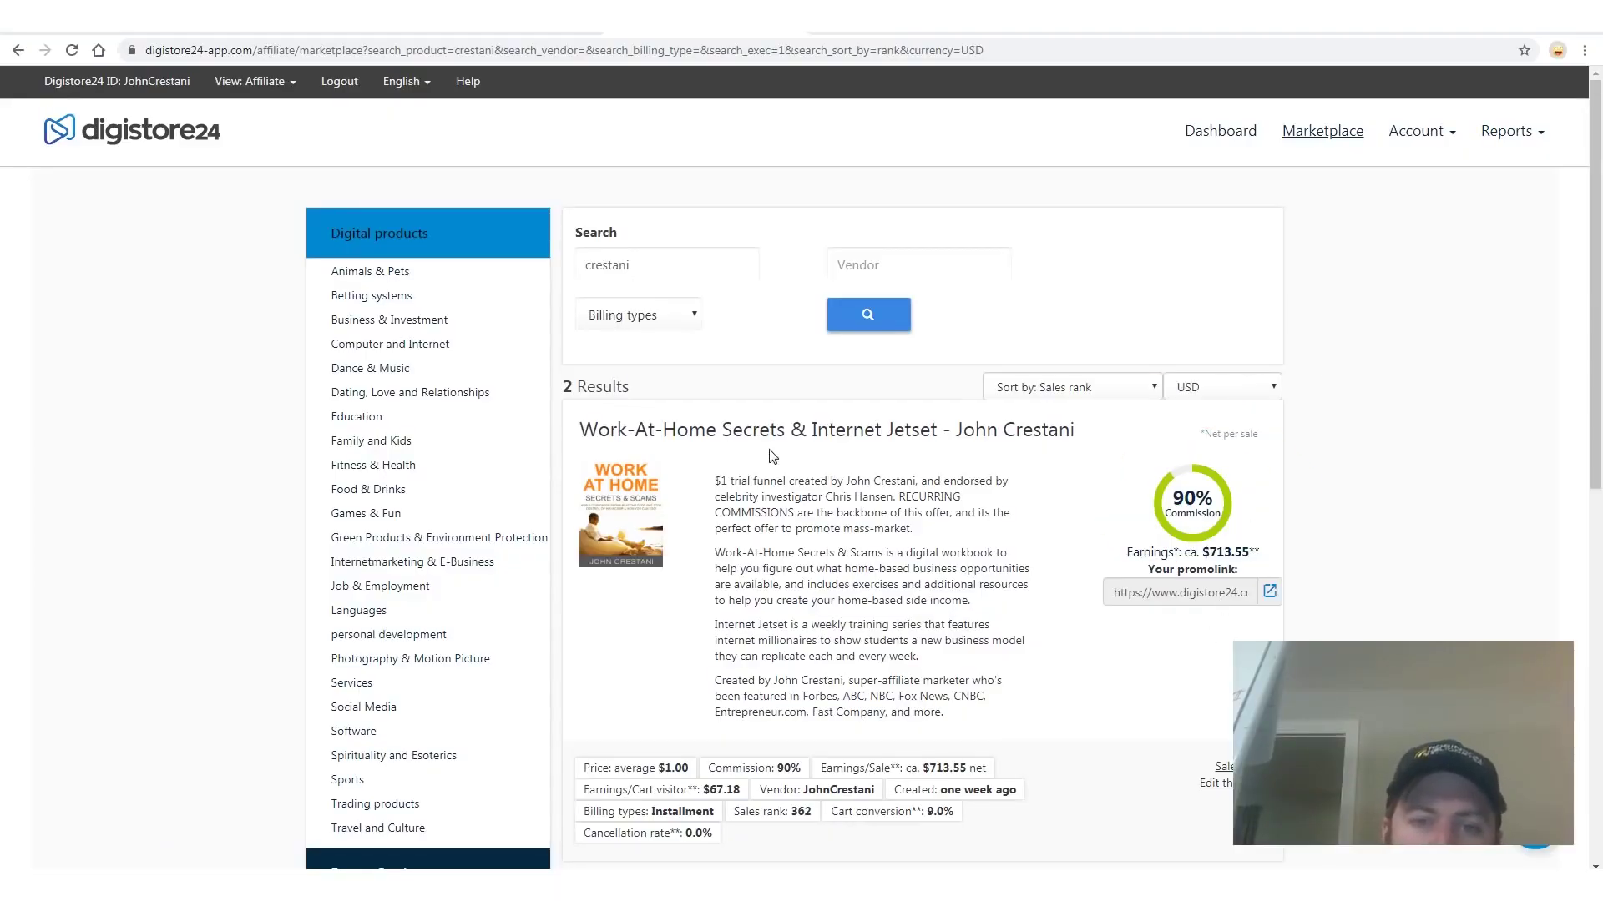
{"action": "left_click", "coordinate": [1165, 589]}
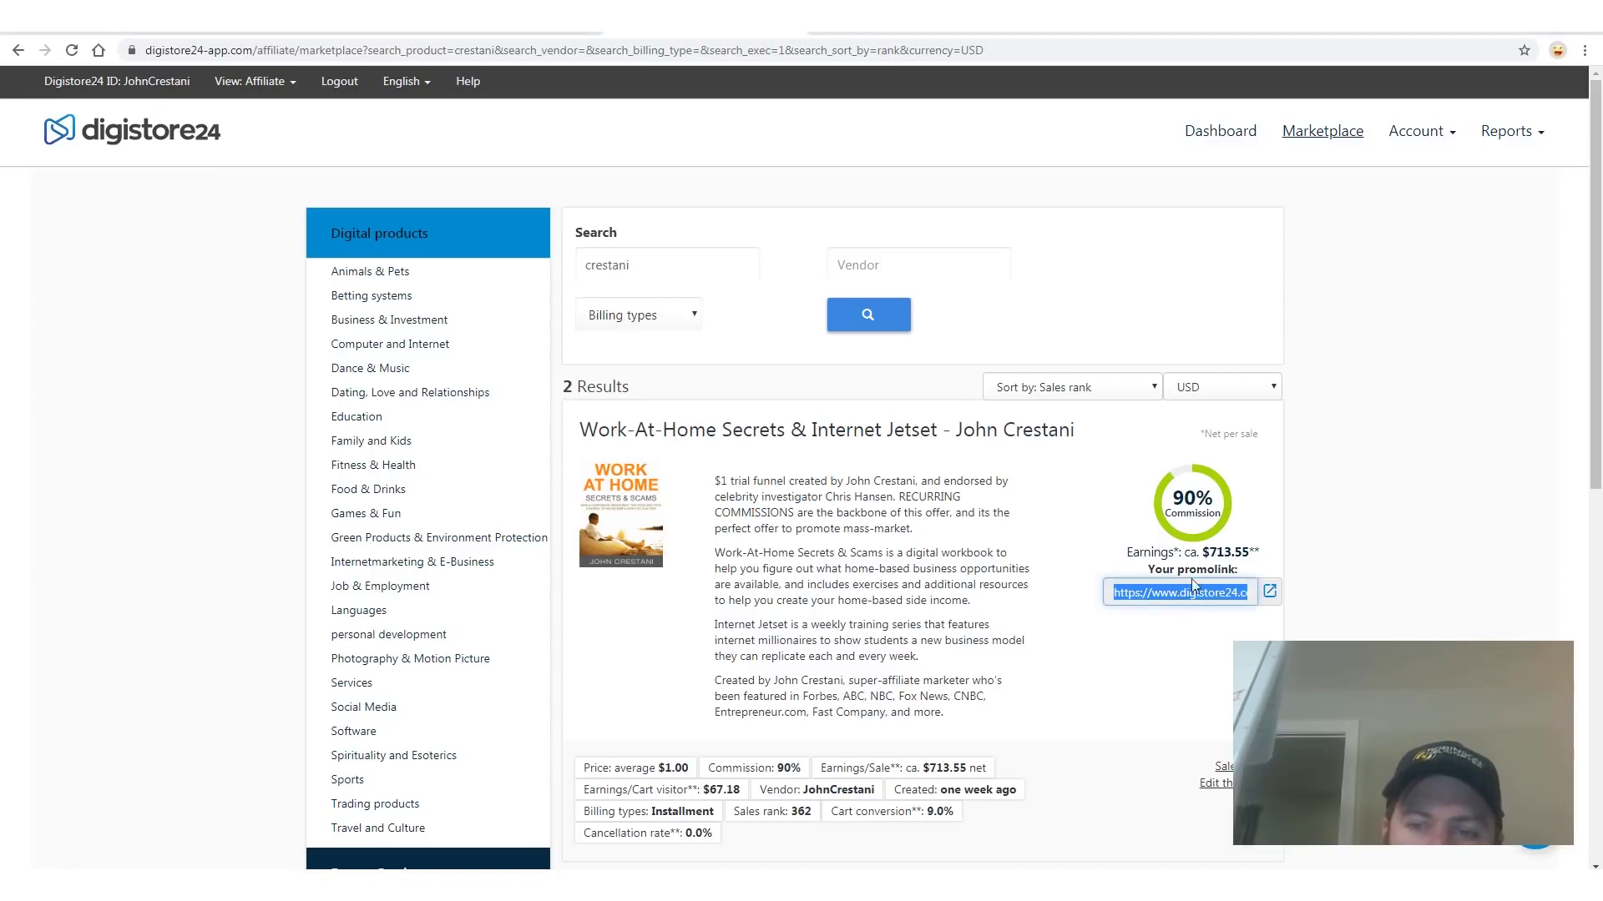
{"action": "scroll", "coordinate": [1206, 613], "scroll_direction": "up", "scroll_amount": 3, "text": "ctrl"}
{"action": "left_click", "coordinate": [1390, 564]}
{"action": "left_click", "coordinate": [1432, 596]}
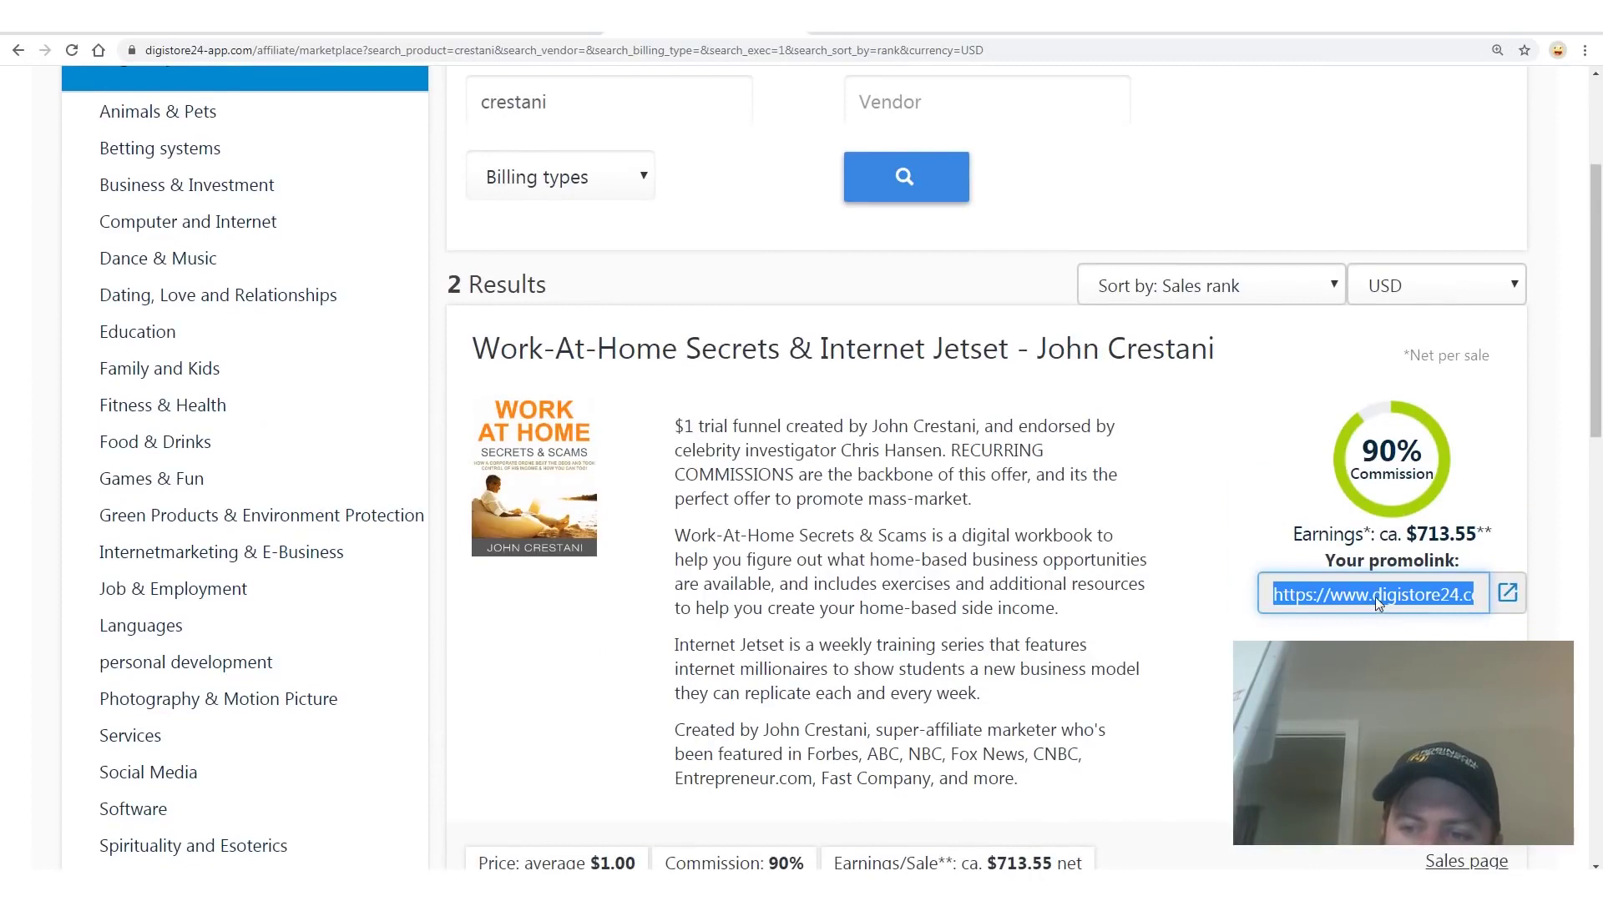
{"action": "right_click", "coordinate": [1272, 602]}
{"action": "left_click", "coordinate": [1299, 608]}
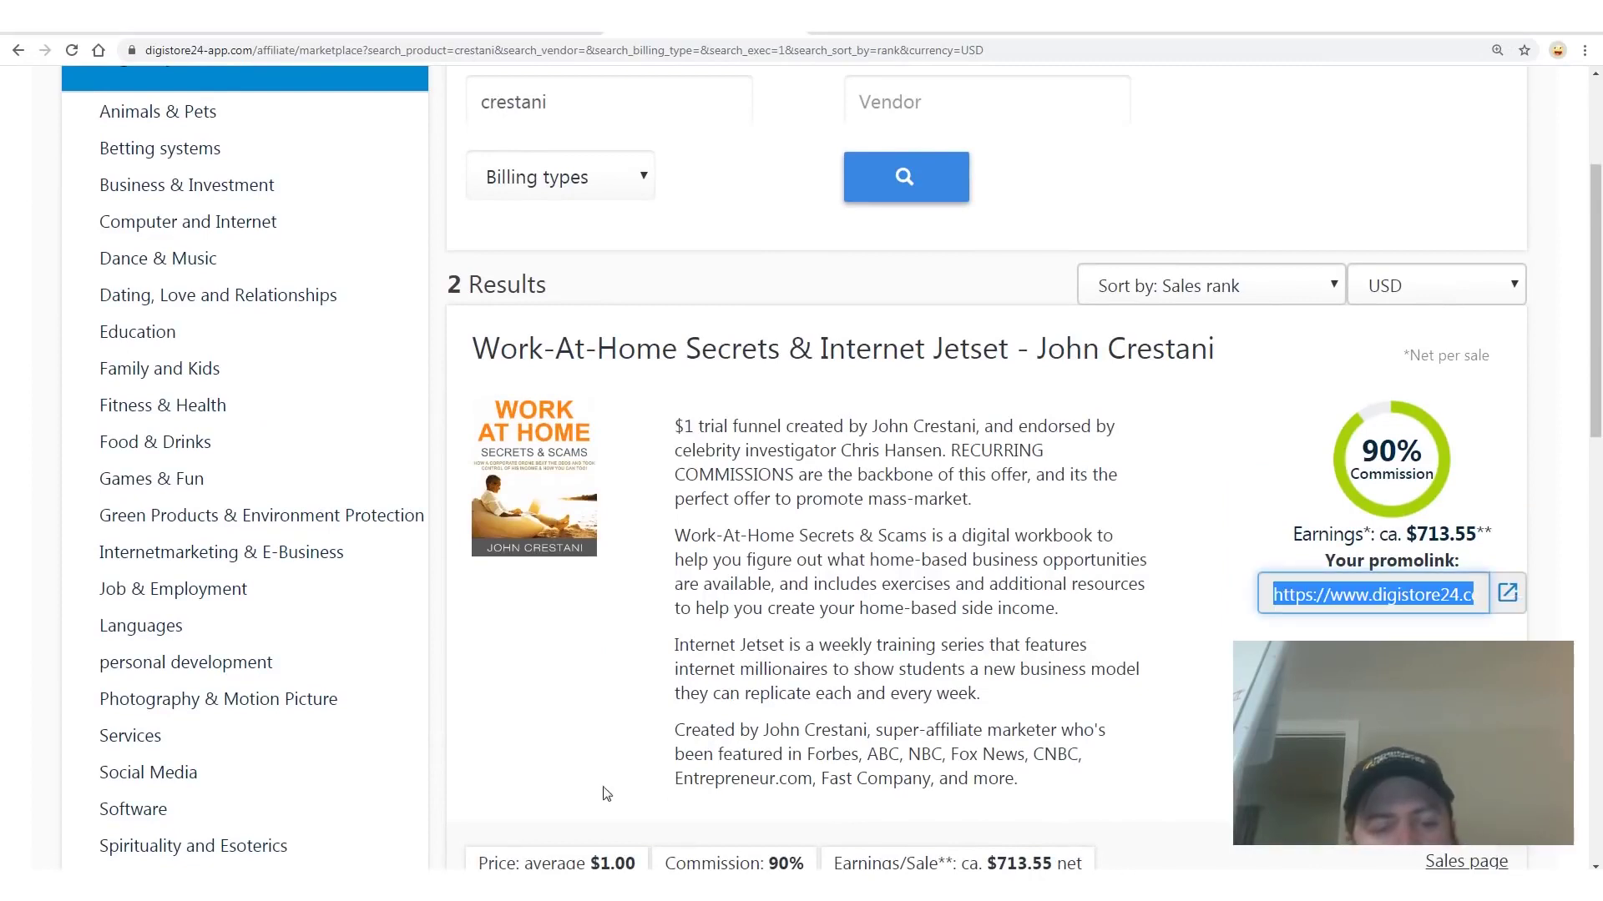
- Switch to the sticky notes and replace the text line under Shortlink in the affiliate link note with blank lines
{"action": "left_click", "coordinate": [361, 885]}
{"action": "left_click_drag", "start_coordinate": [1249, 129], "coordinate": [821, 128]}
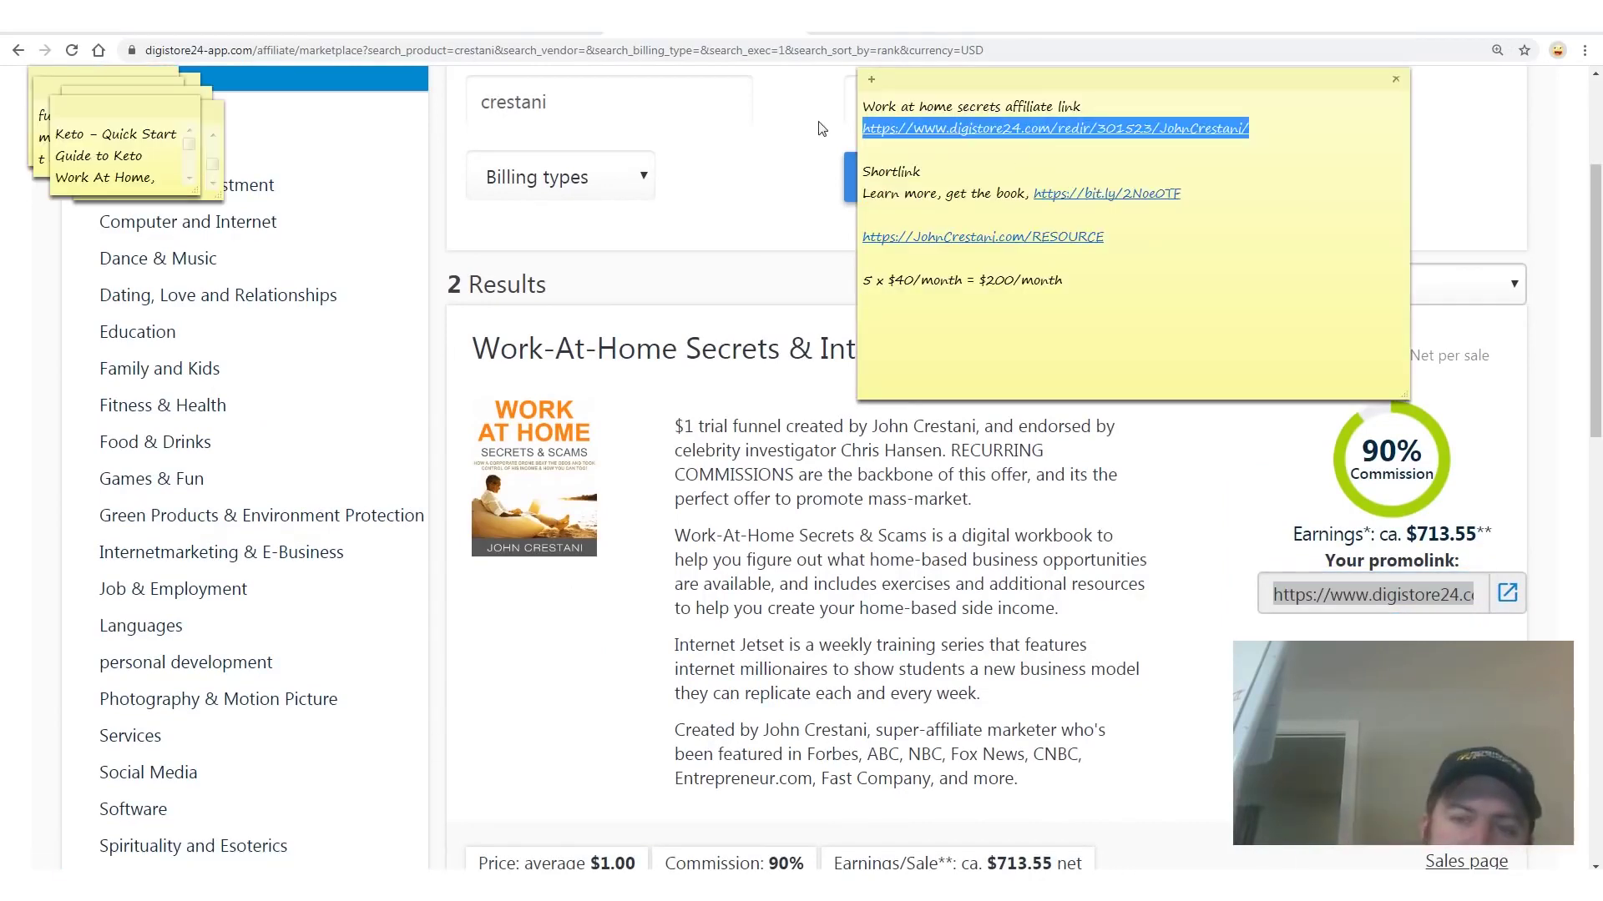
{"action": "left_click_drag", "start_coordinate": [1181, 193], "coordinate": [857, 207]}
{"action": "key", "text": "BackSpace"}
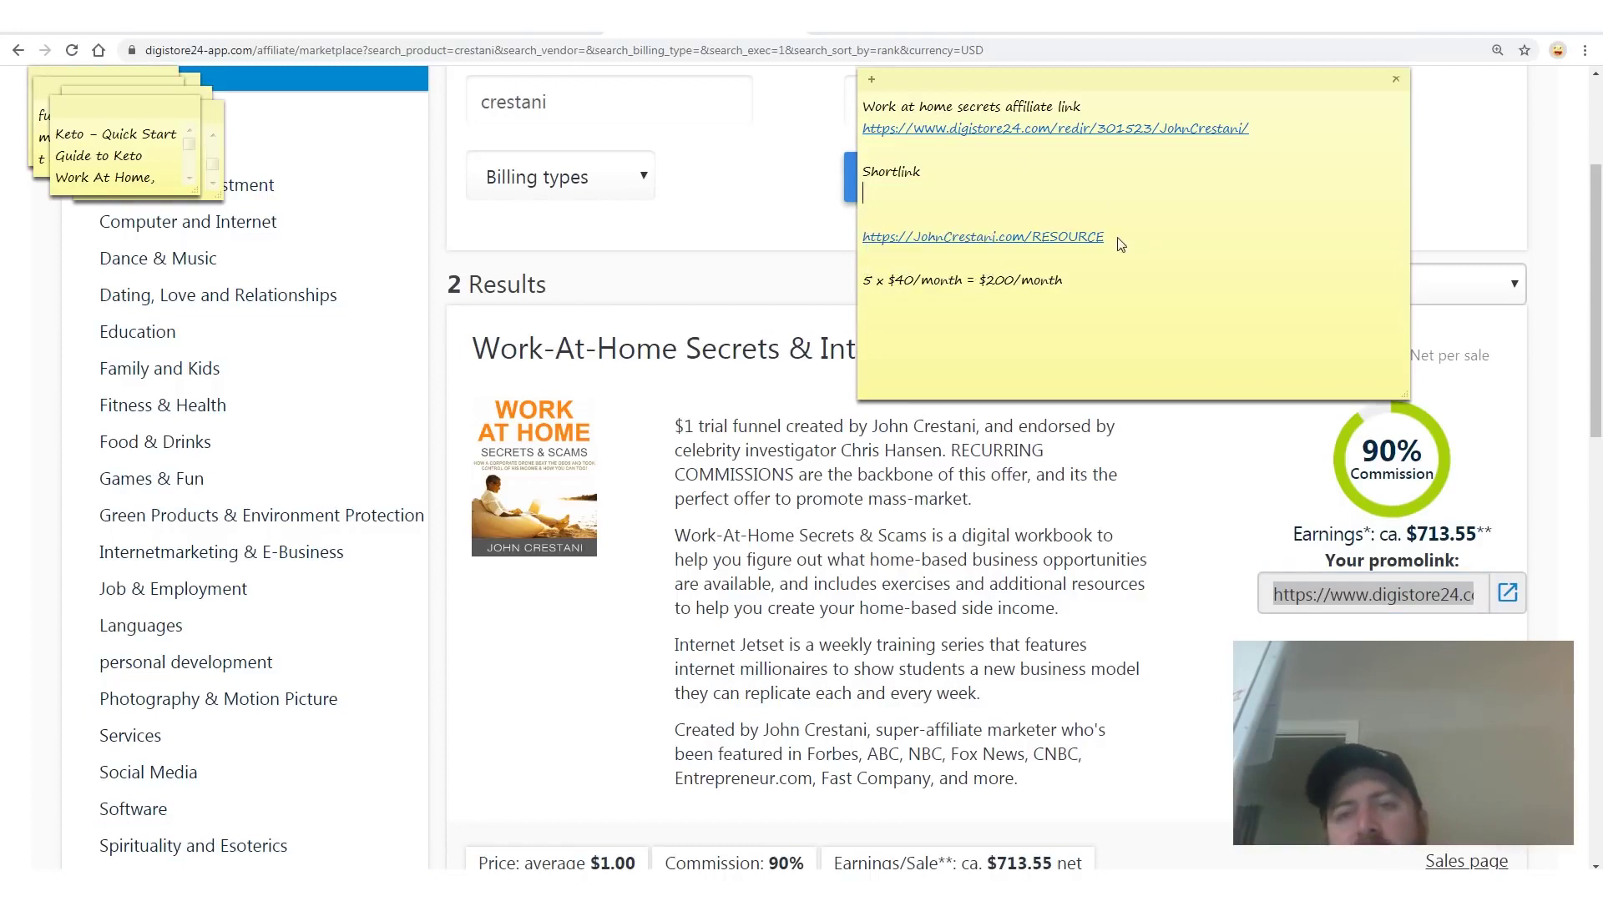
{"action": "key", "text": "Return"}
{"action": "key", "text": "Return"}
{"action": "key", "text": "Return"}
{"action": "key", "text": "Return"}
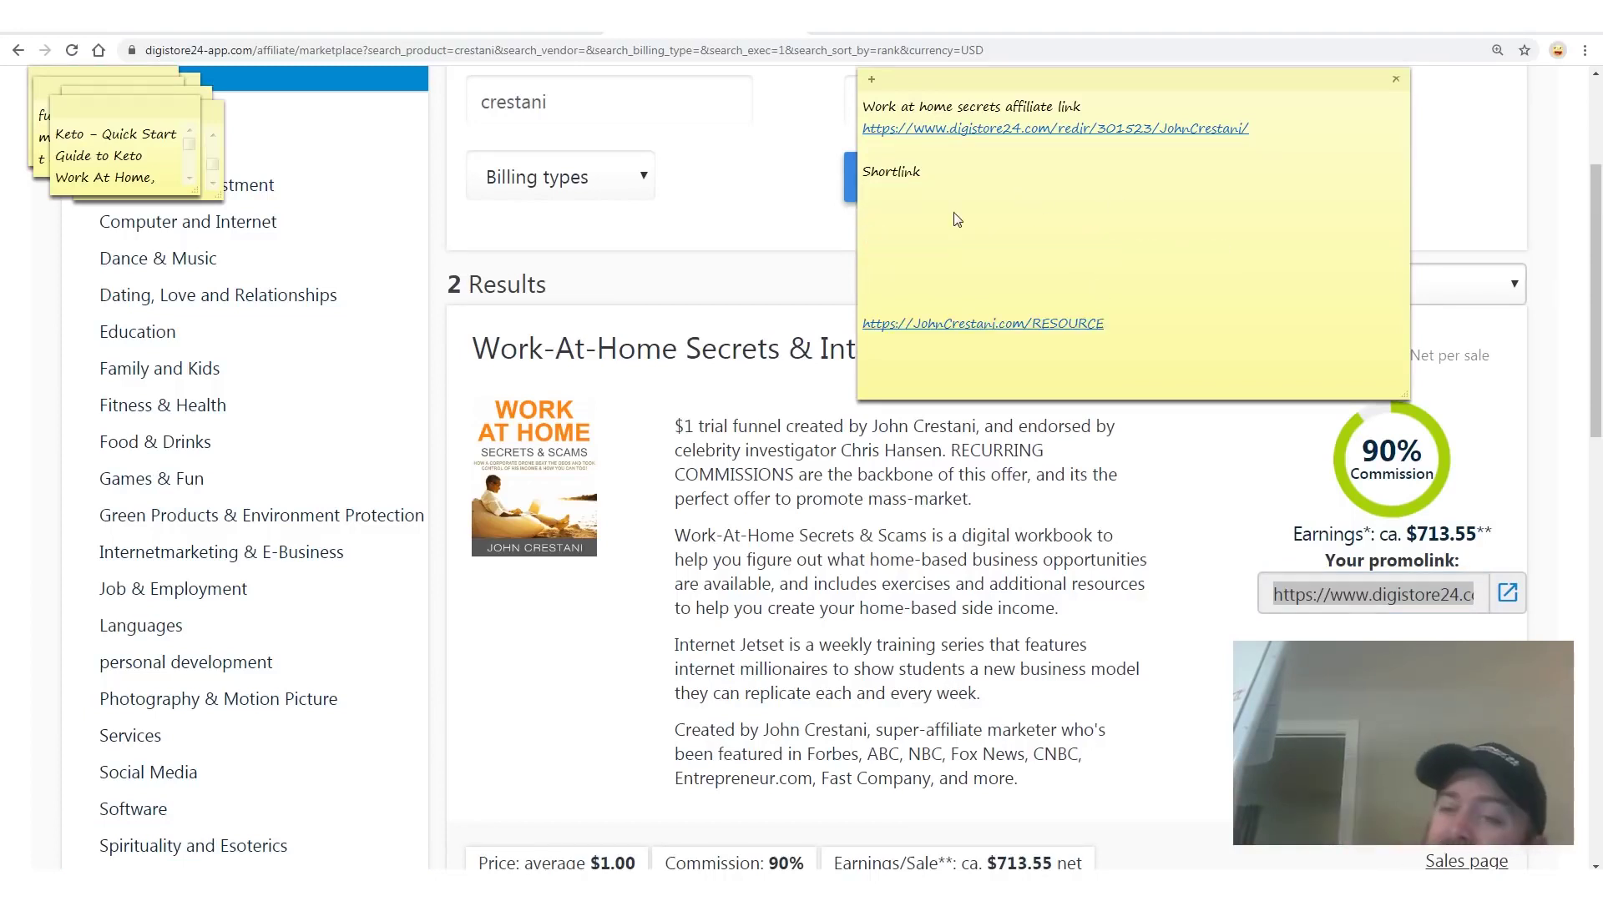
- Delete the Shortlink heading from the note and leave blank lines between the affiliate link and the RESOURCE link
{"action": "left_click_drag", "start_coordinate": [1258, 127], "coordinate": [835, 137]}
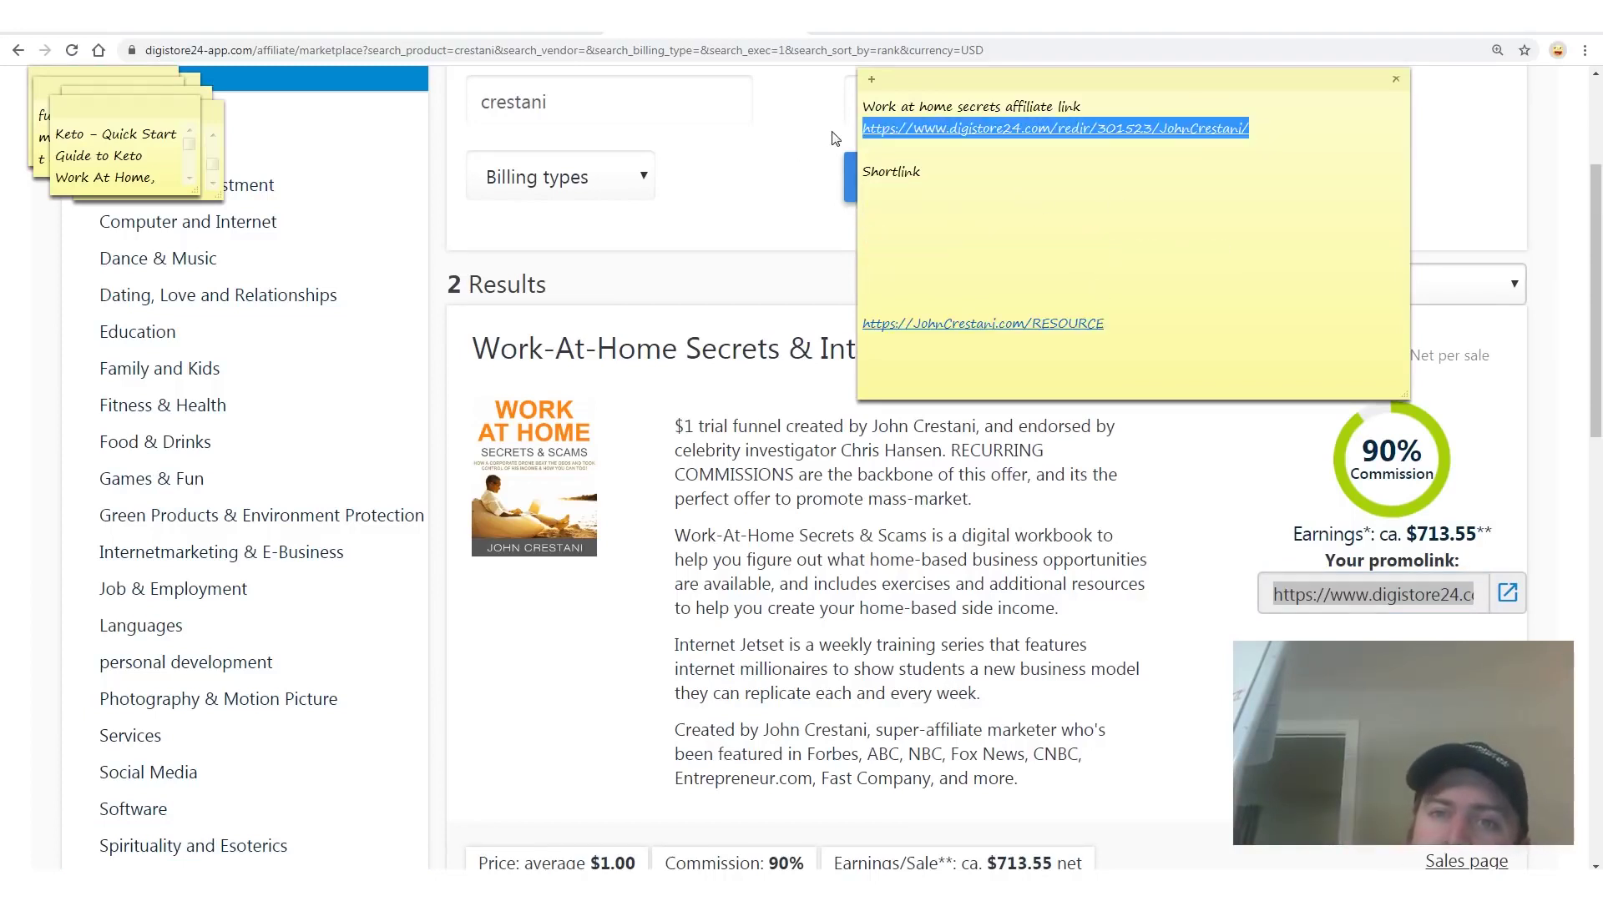
{"action": "left_click_drag", "start_coordinate": [888, 165], "coordinate": [966, 265]}
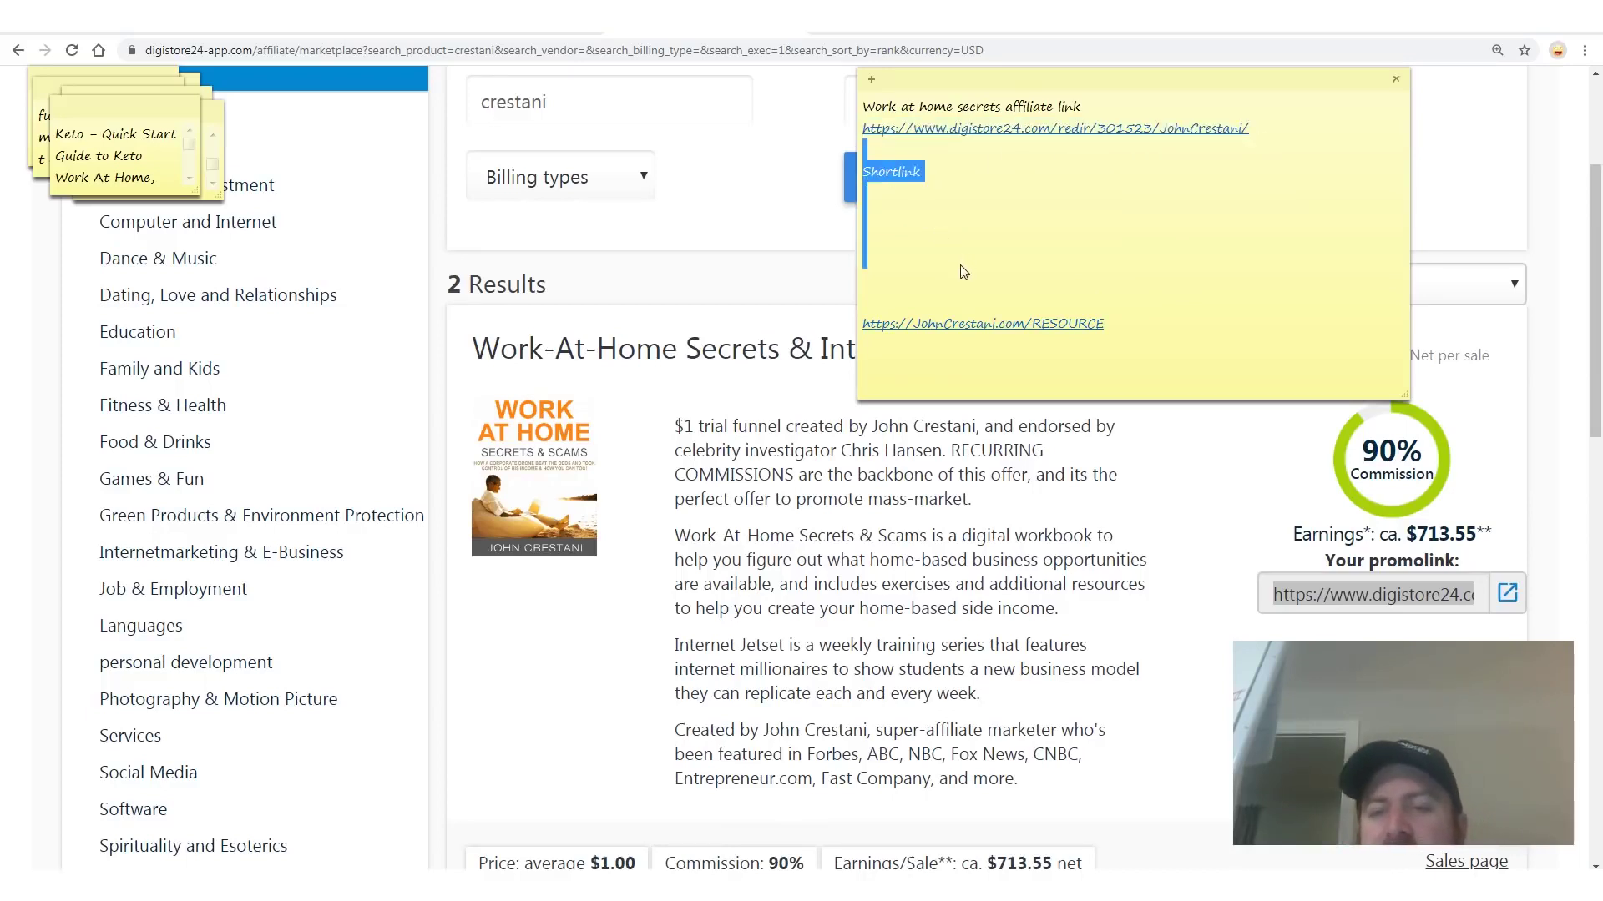
{"action": "key", "text": "BackSpace"}
{"action": "key", "text": "Return"}
{"action": "key", "text": "Return"}
{"action": "key", "text": "Return"}
{"action": "key", "text": "Return"}
{"action": "key", "text": "Return"}
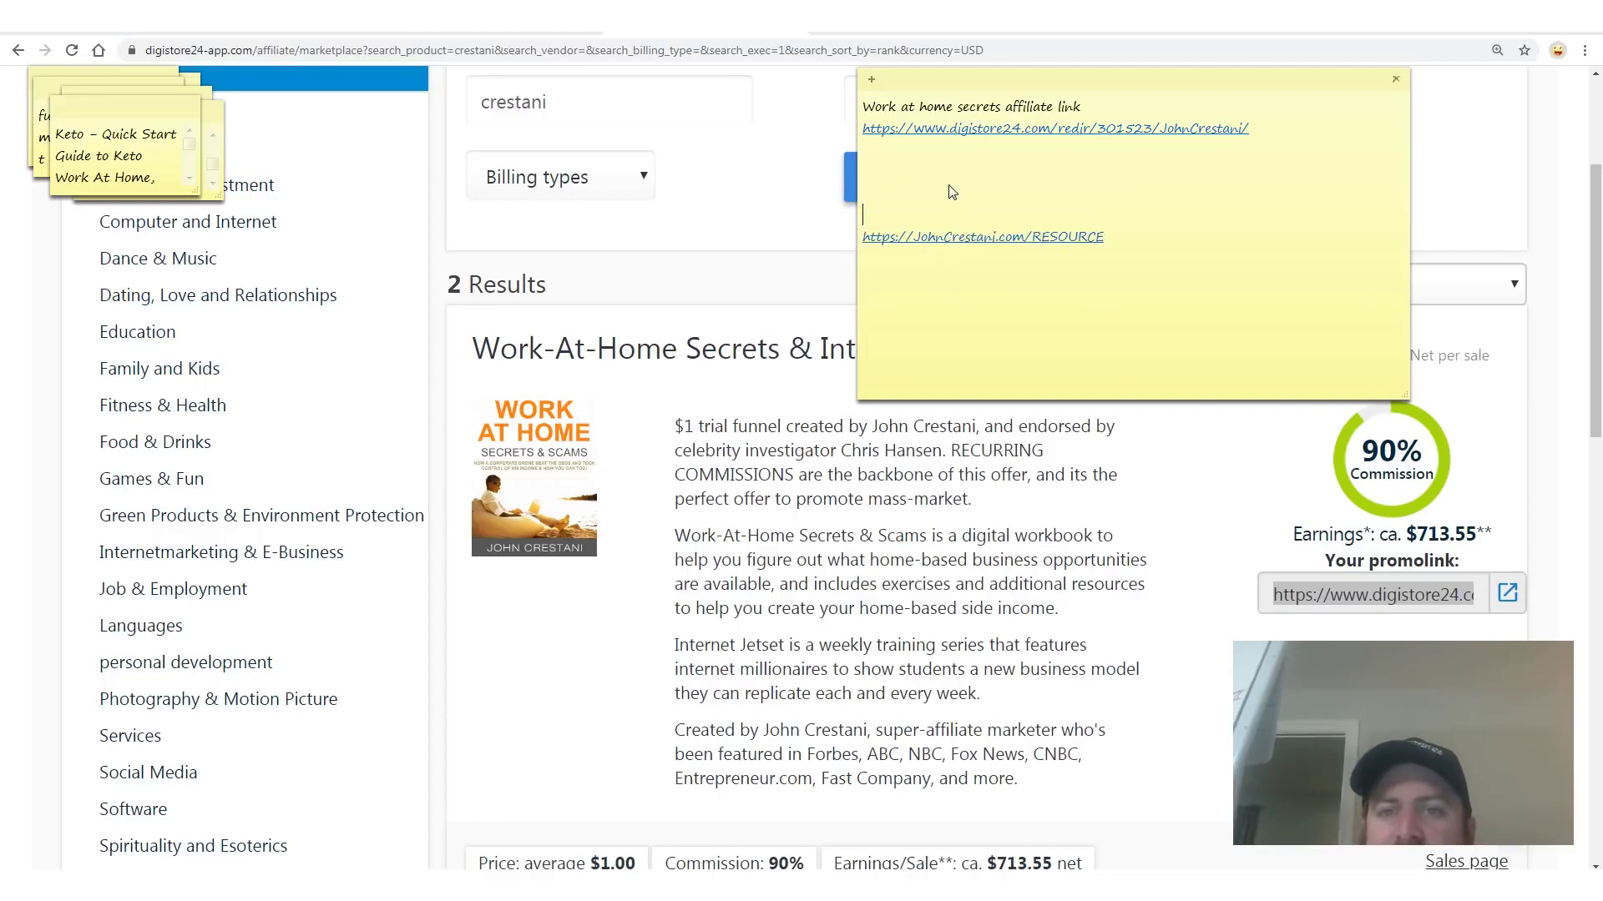
{"action": "left_click_drag", "start_coordinate": [1134, 312], "coordinate": [859, 283]}
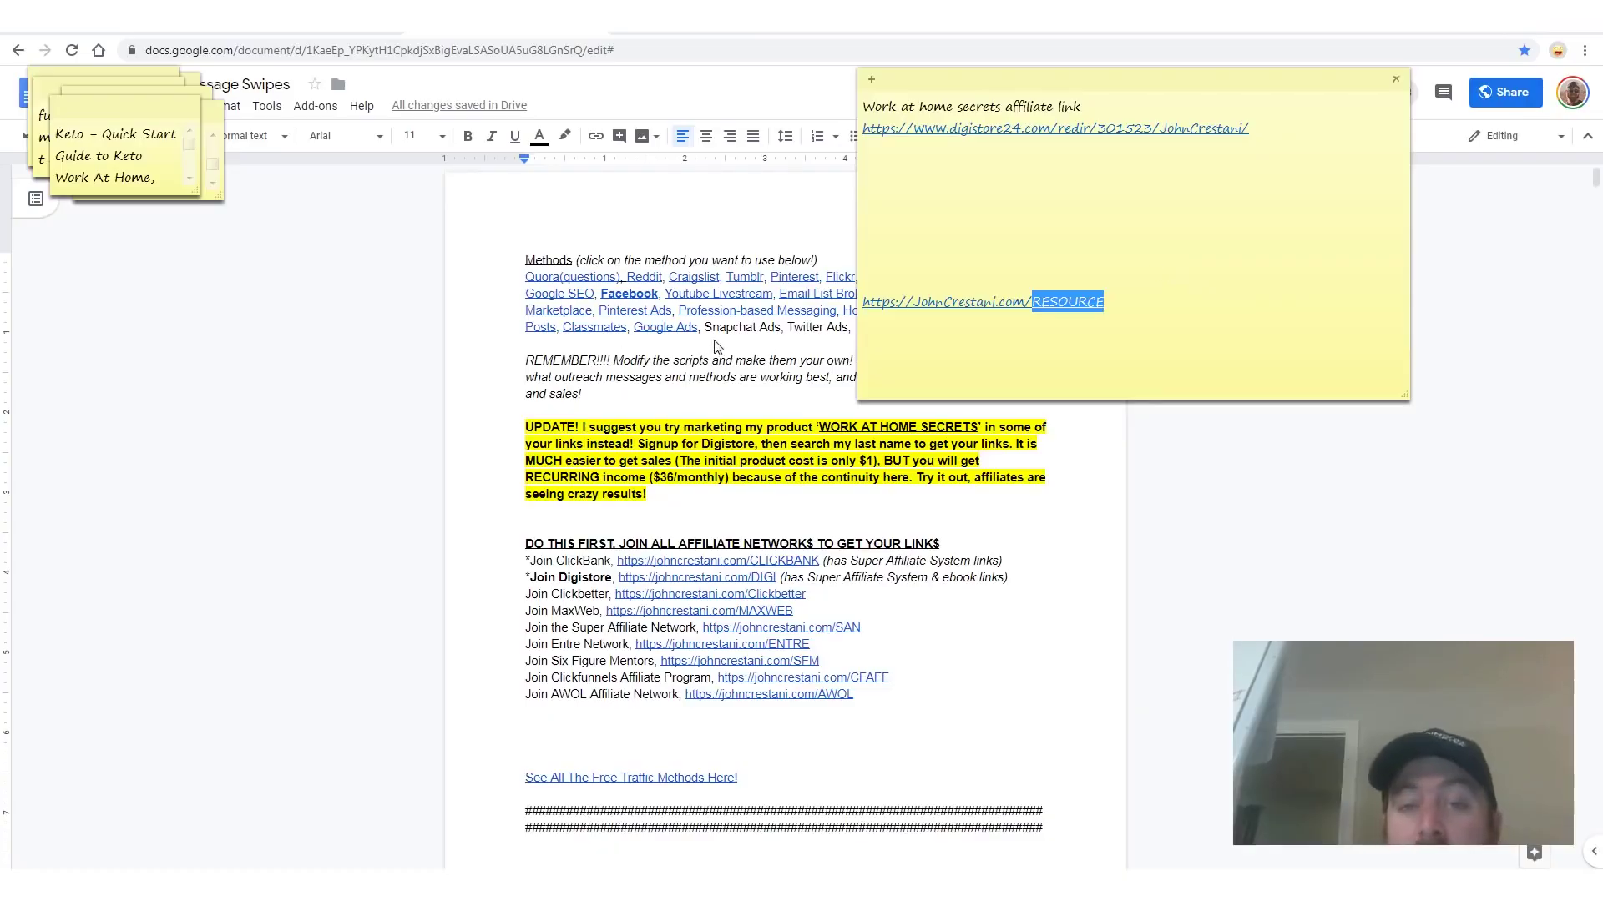
- Return to the message swipes document and jump to the Google Ads section from the Methods list
{"action": "left_click", "coordinate": [698, 328]}
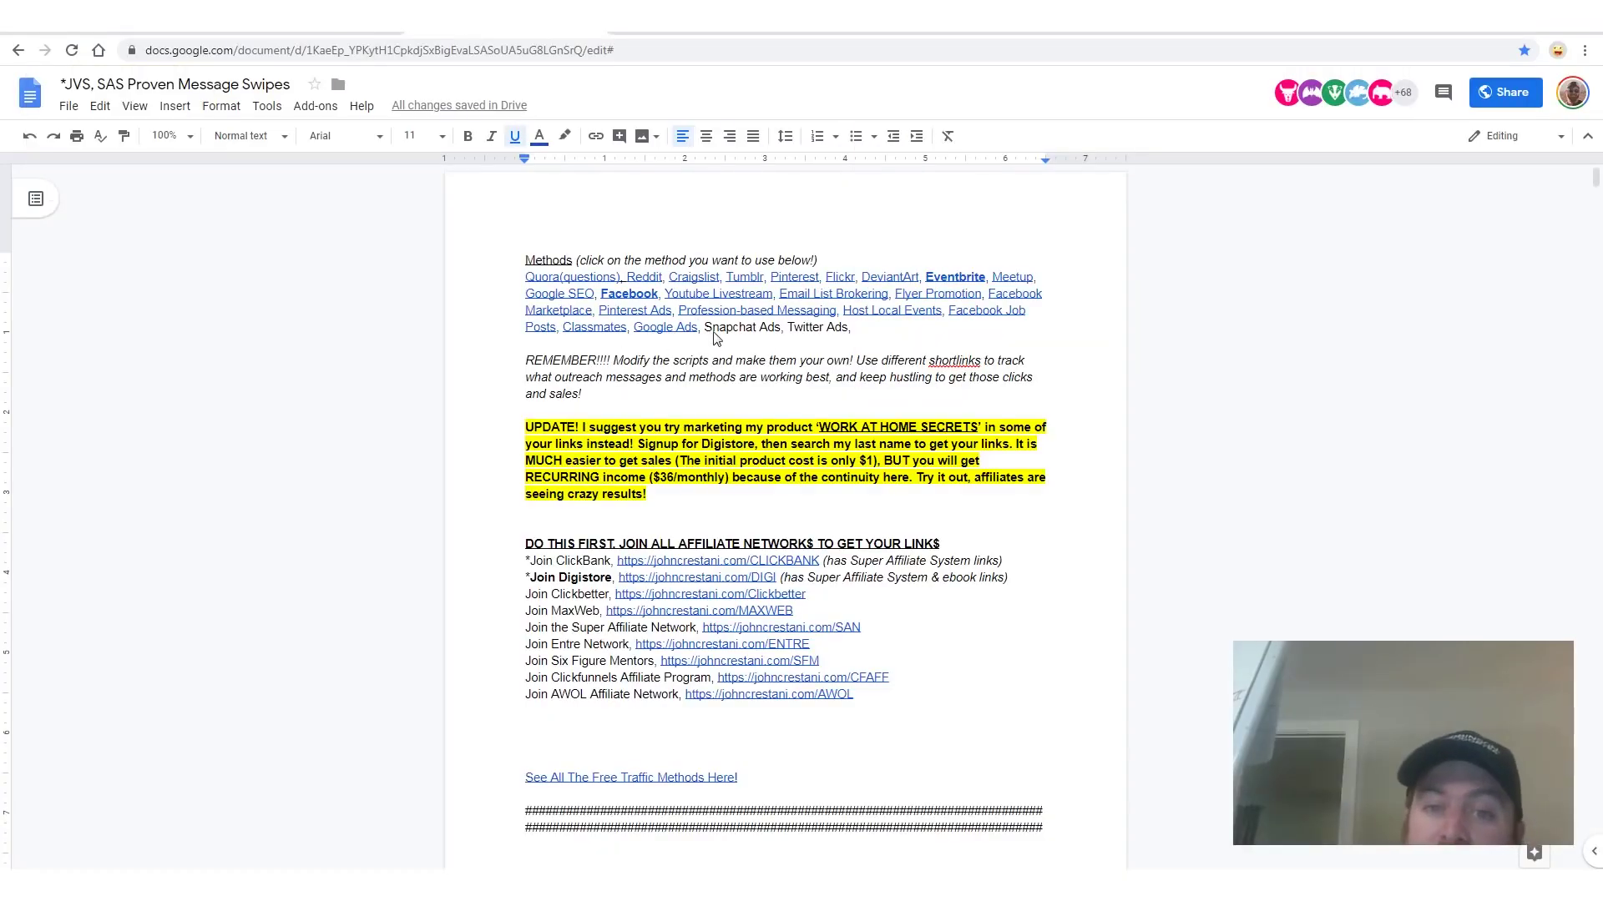
{"action": "left_click_drag", "start_coordinate": [529, 264], "coordinate": [769, 331]}
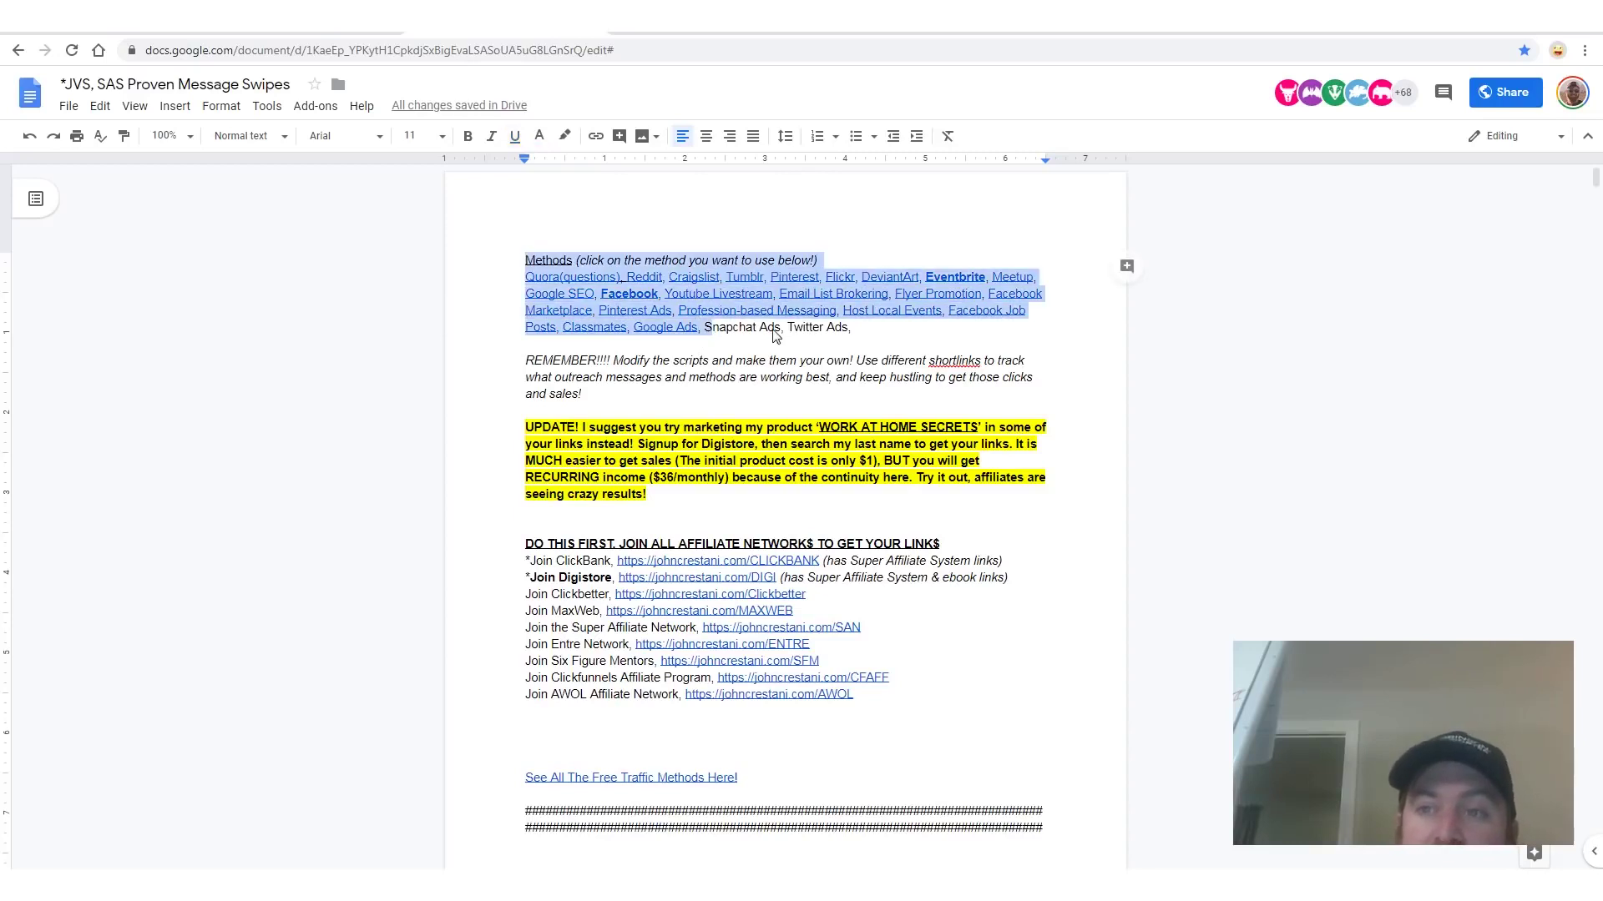
{"action": "left_click", "coordinate": [775, 329]}
{"action": "left_click", "coordinate": [676, 330]}
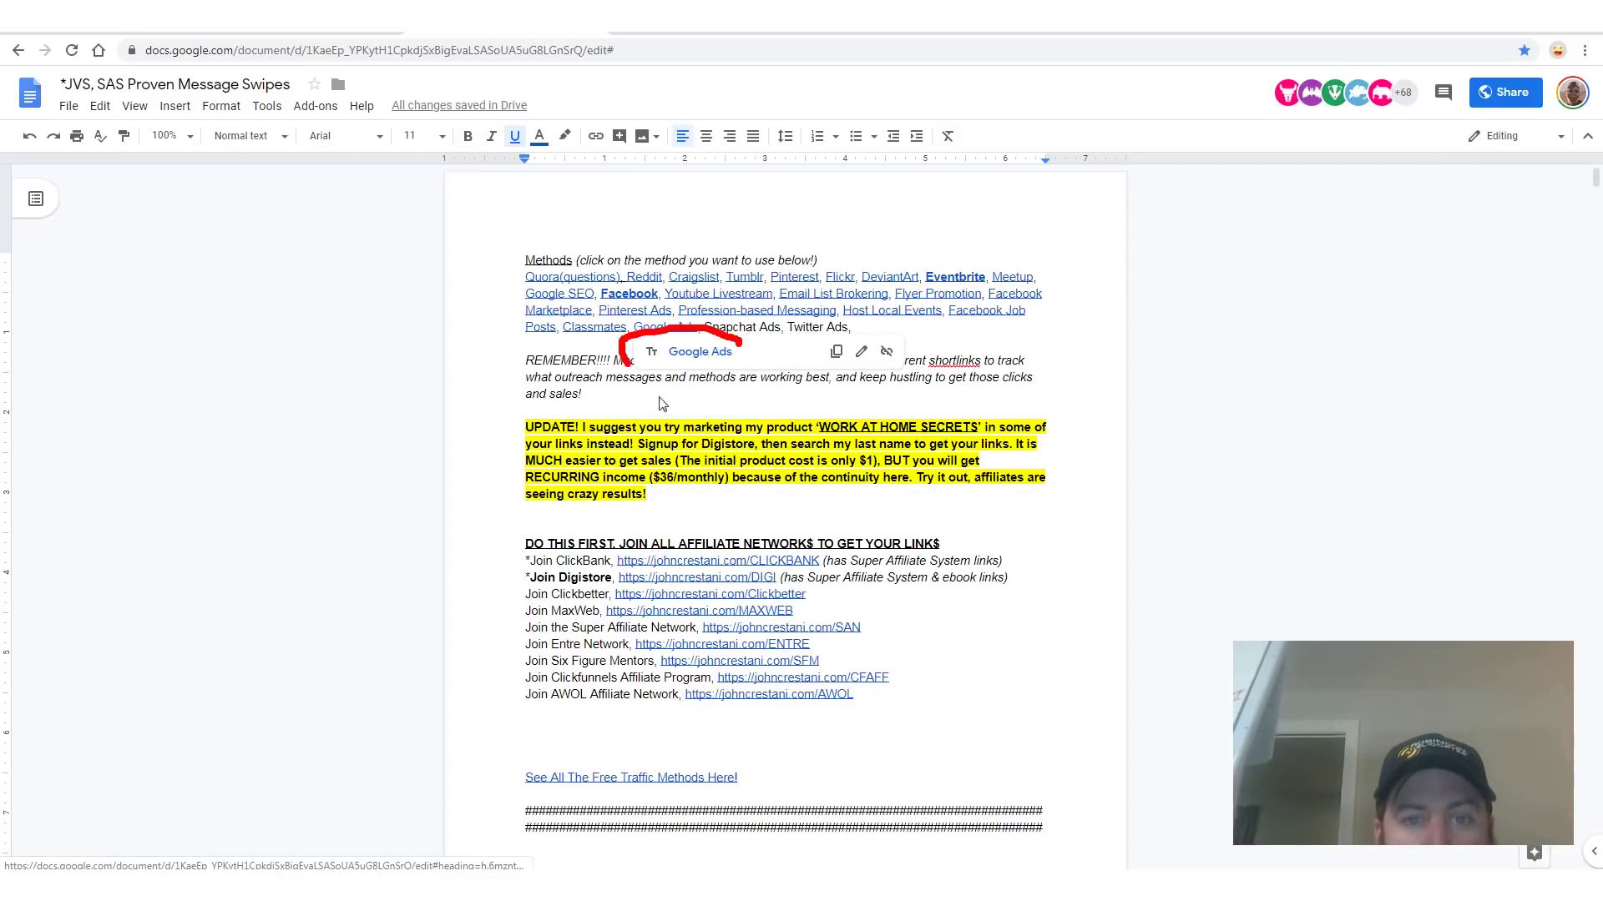
{"action": "left_click", "coordinate": [634, 360]}
{"action": "mouse_move", "coordinate": [503, 719]}
{"action": "left_mouse_down"}
{"action": "mouse_move", "coordinate": [1202, 835]}
{"action": "mouse_move", "coordinate": [811, 217]}
{"action": "left_mouse_up"}
{"action": "left_click_drag", "start_coordinate": [135, 314], "coordinate": [415, 365]}
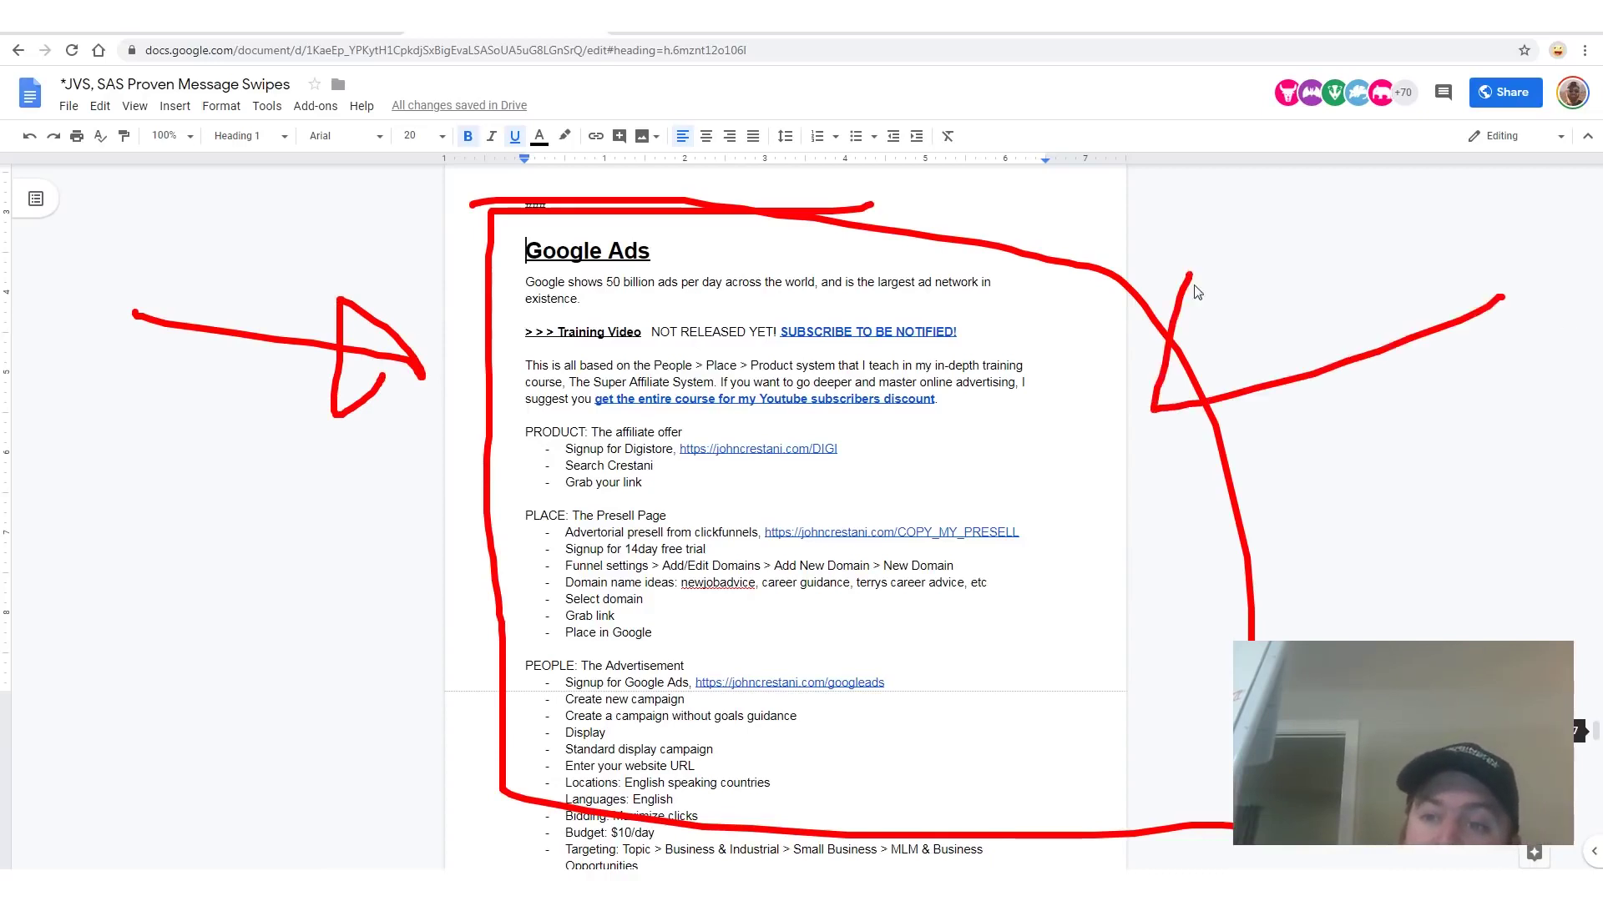
{"action": "left_click", "coordinate": [734, 416]}
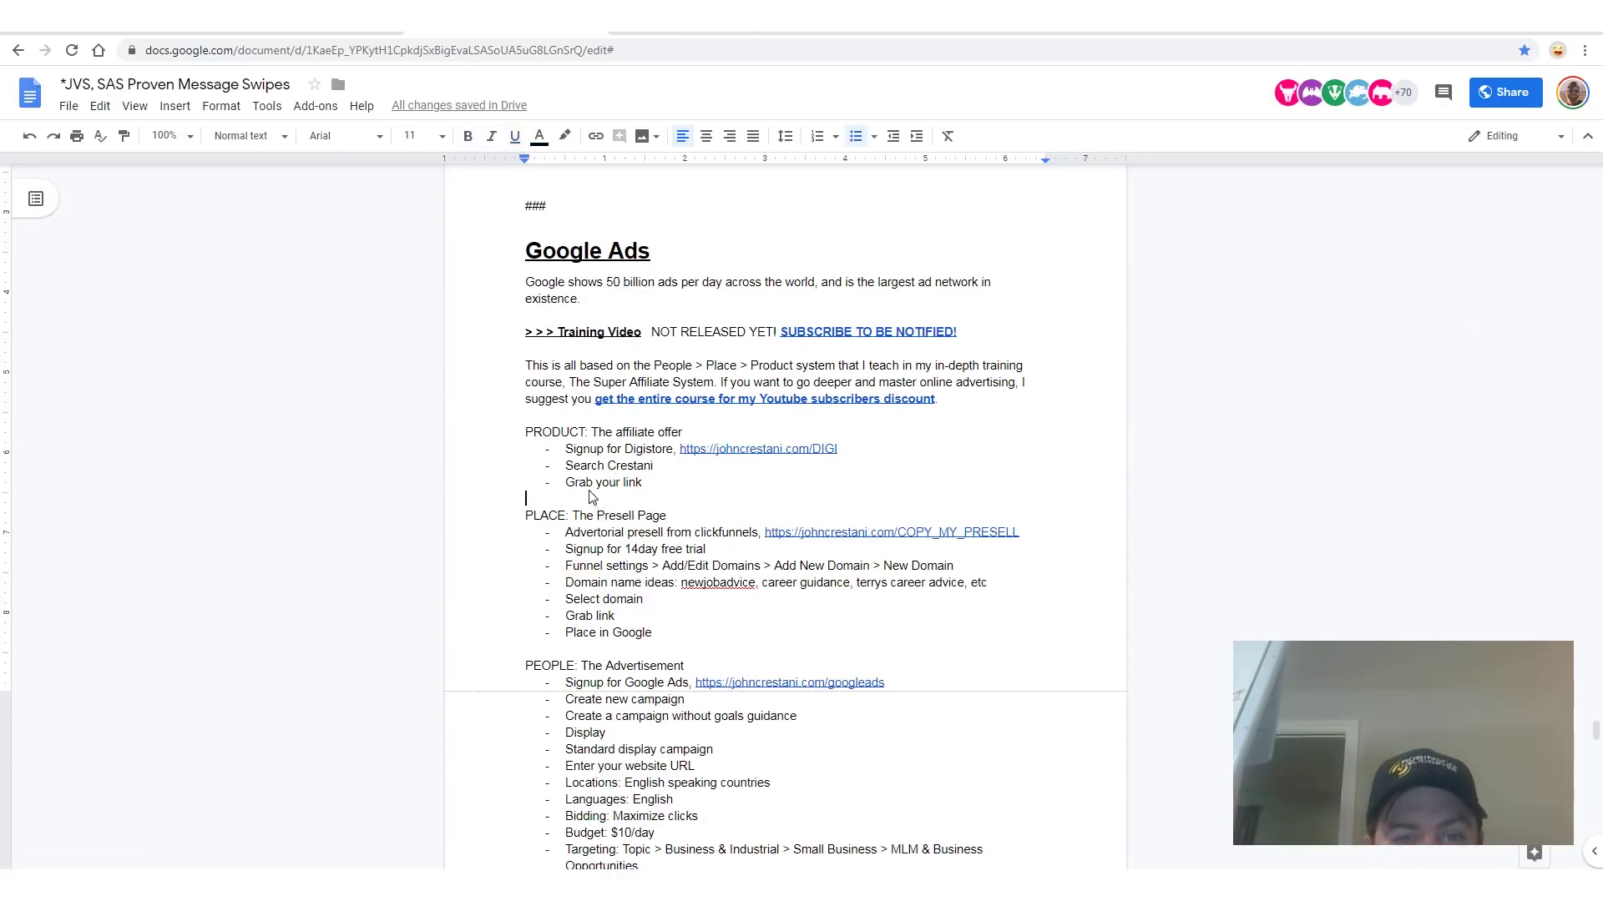
- Open the COPY_MY_PRESELL link for the advertorial presell listed under PLACE: The Presell Page in the document
{"action": "left_click_drag", "start_coordinate": [529, 525], "coordinate": [655, 546]}
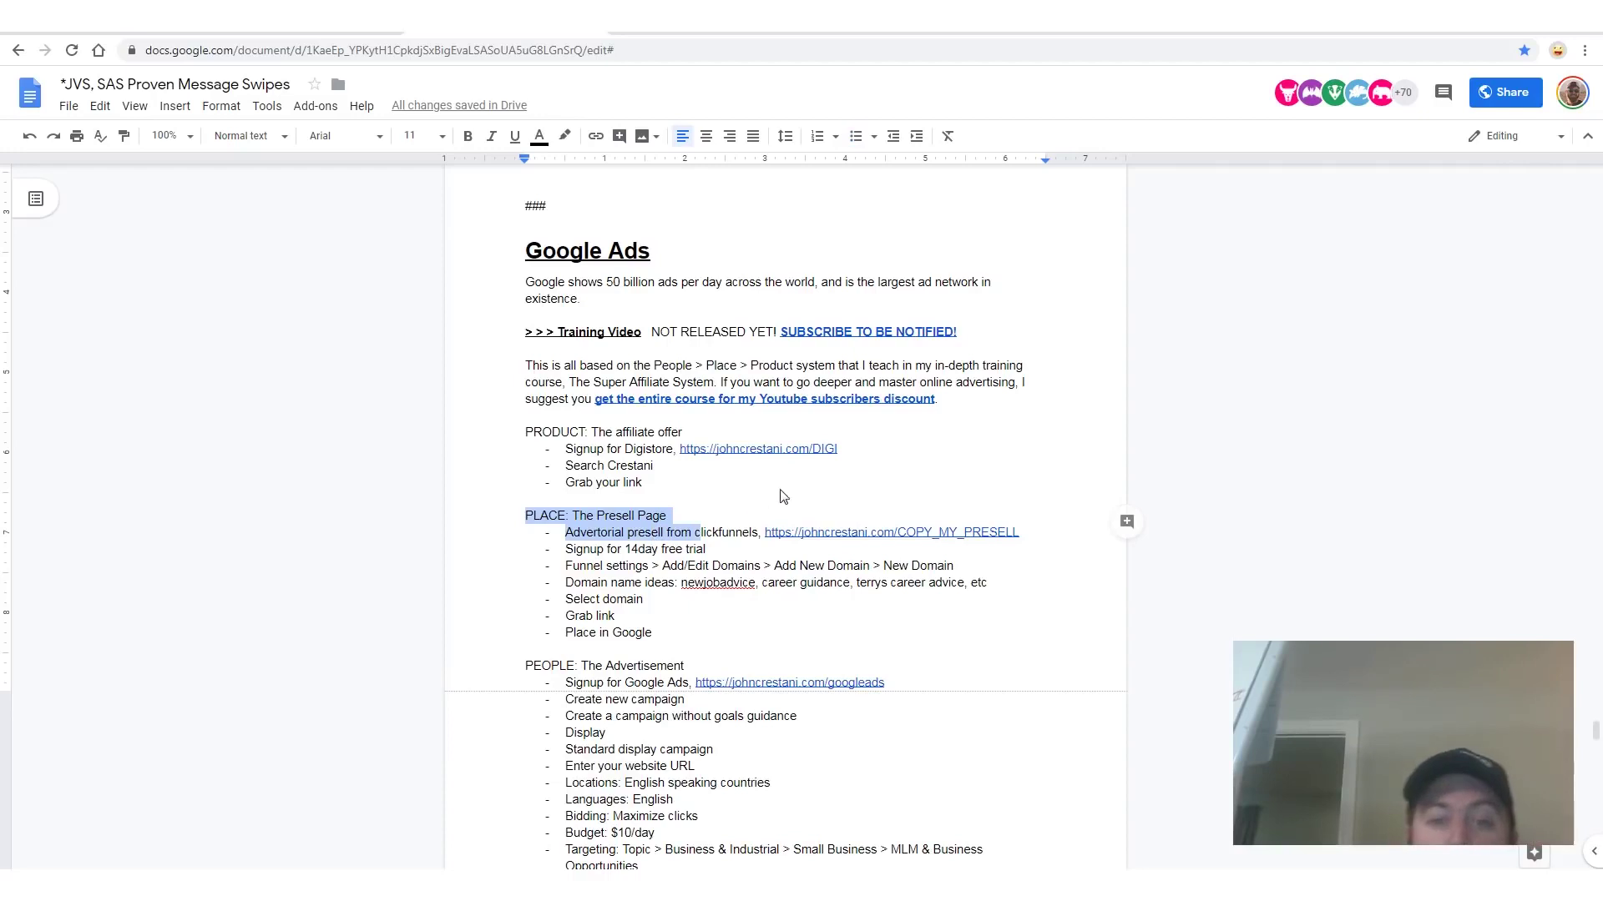
{"action": "left_click", "coordinate": [700, 539]}
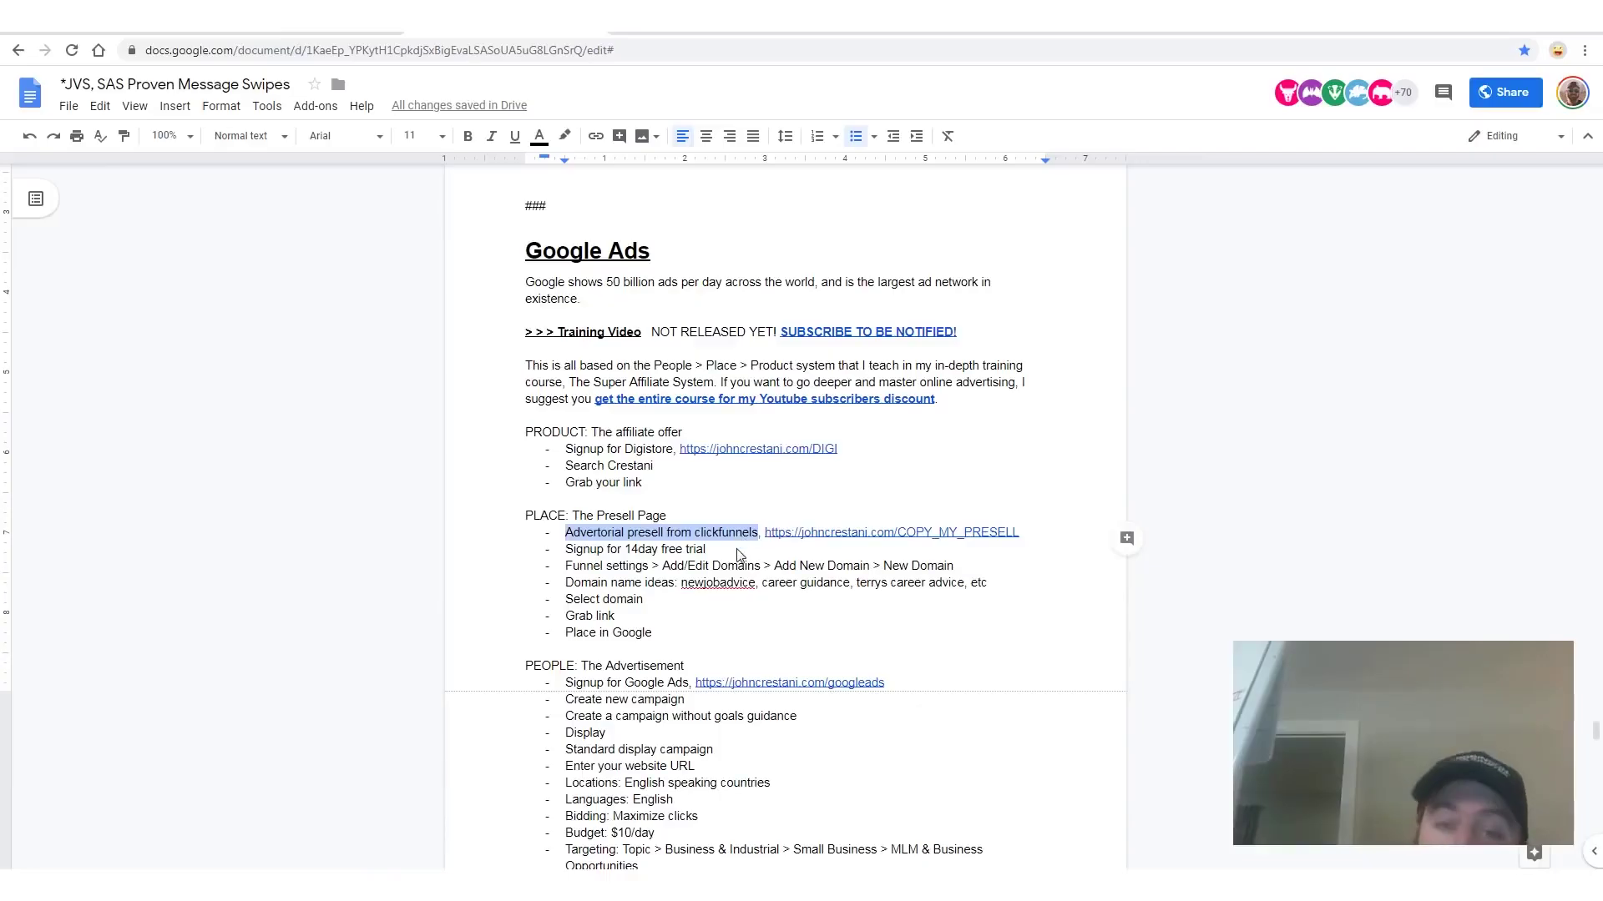
{"action": "left_click", "coordinate": [825, 532]}
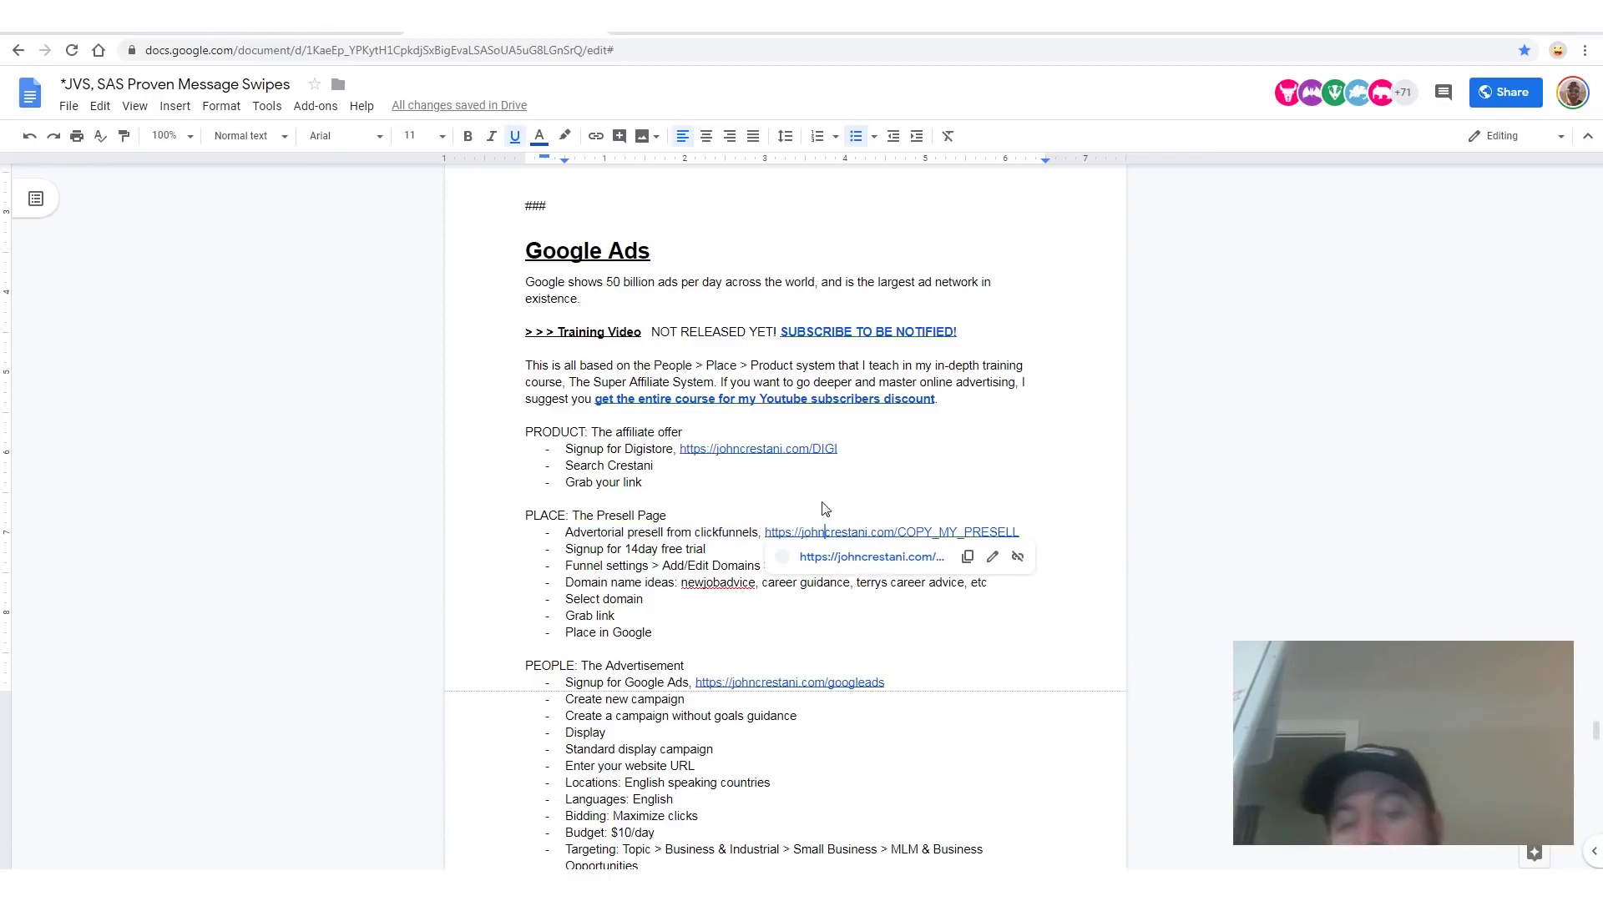
{"action": "key", "text": "Up"}
{"action": "left_click", "coordinate": [949, 538]}
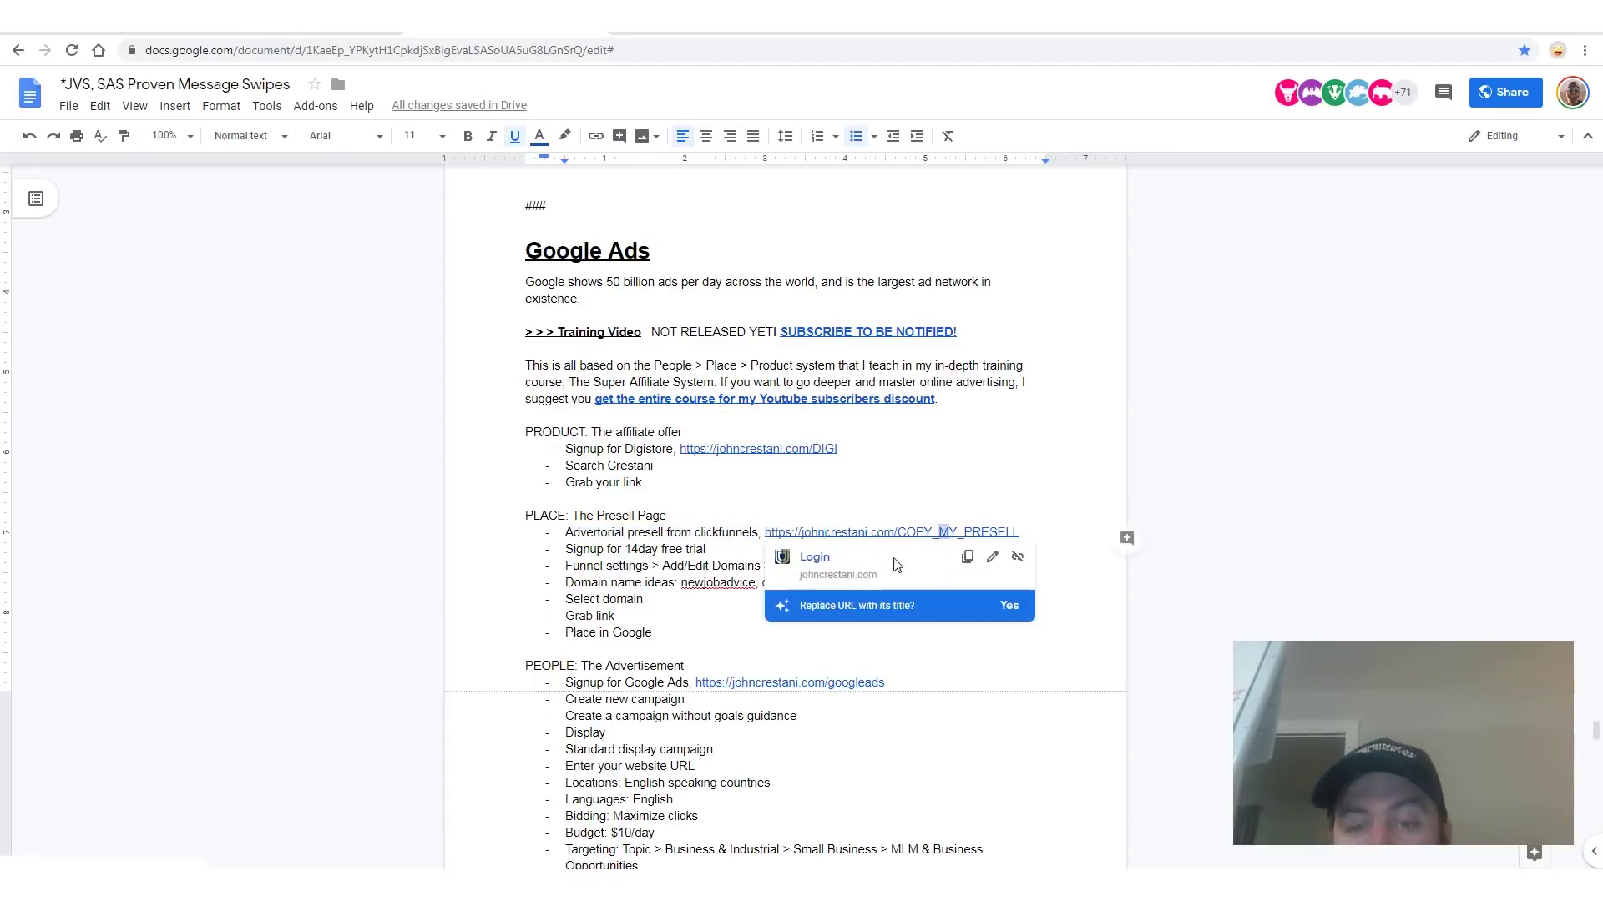
{"action": "left_click", "coordinate": [814, 558]}
- Add the shared Listicle Cold Traffic Bizopp Presell funnel to the ClickFunnels account
{"action": "key", "text": "ctrl+plus"}
{"action": "key", "text": "ctrl+plus"}
{"action": "key", "text": "ctrl+plus"}
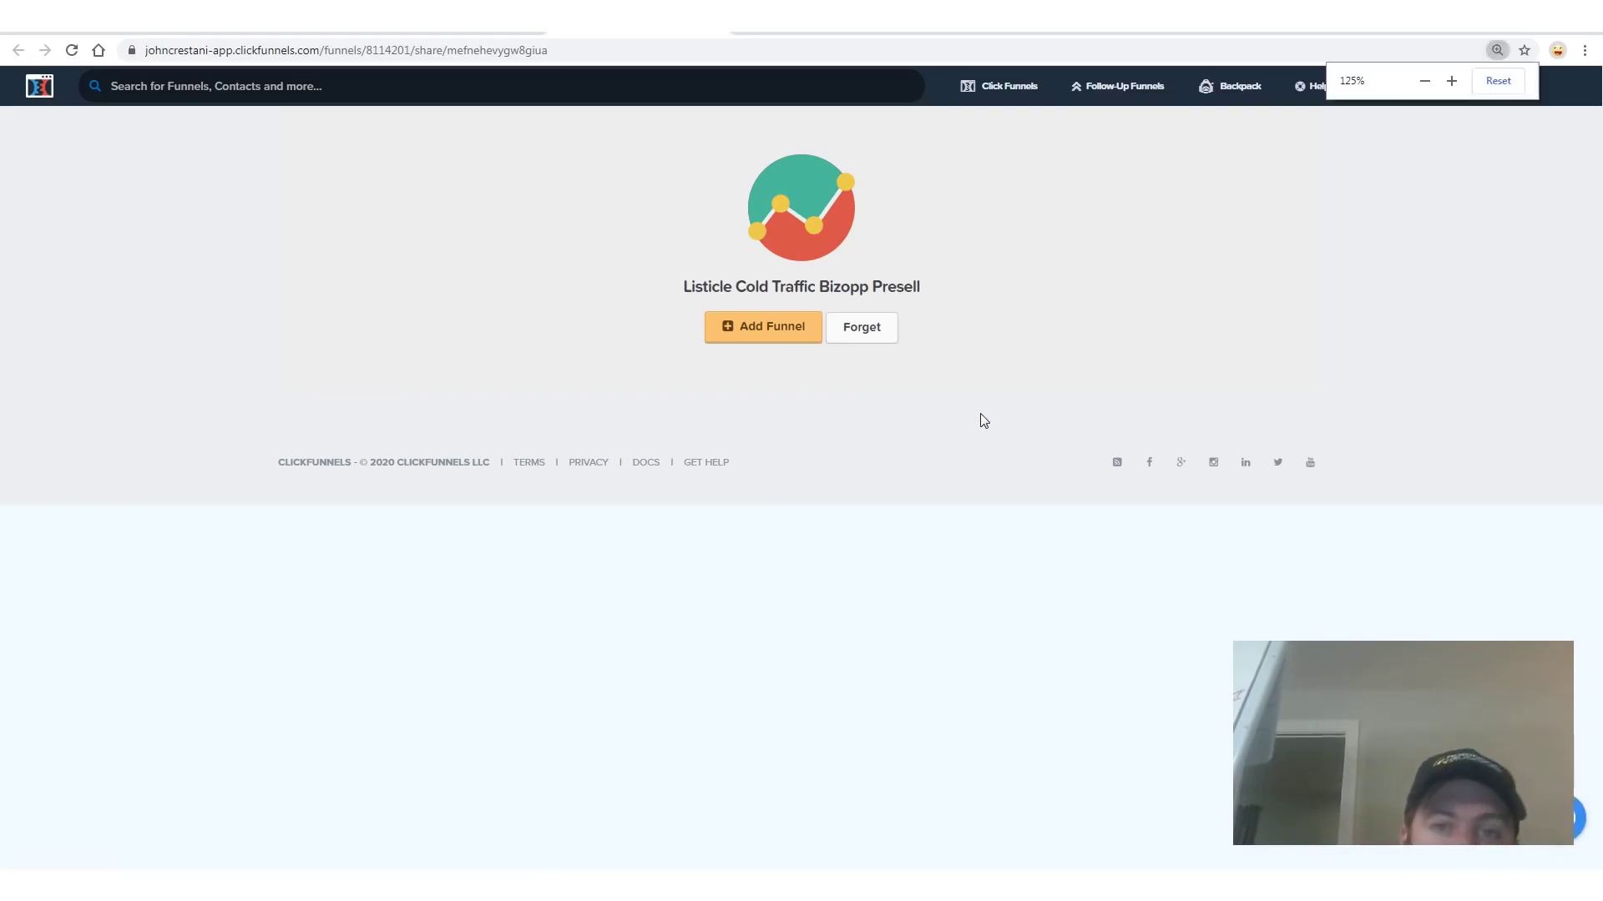
{"action": "mouse_move", "coordinate": [881, 215]}
{"action": "left_mouse_down"}
{"action": "mouse_move", "coordinate": [1071, 601]}
{"action": "mouse_move", "coordinate": [449, 334]}
{"action": "mouse_move", "coordinate": [1135, 158]}
{"action": "mouse_move", "coordinate": [1193, 255]}
{"action": "mouse_move", "coordinate": [794, 615]}
{"action": "mouse_move", "coordinate": [368, 497]}
{"action": "mouse_move", "coordinate": [868, 617]}
{"action": "left_mouse_up"}
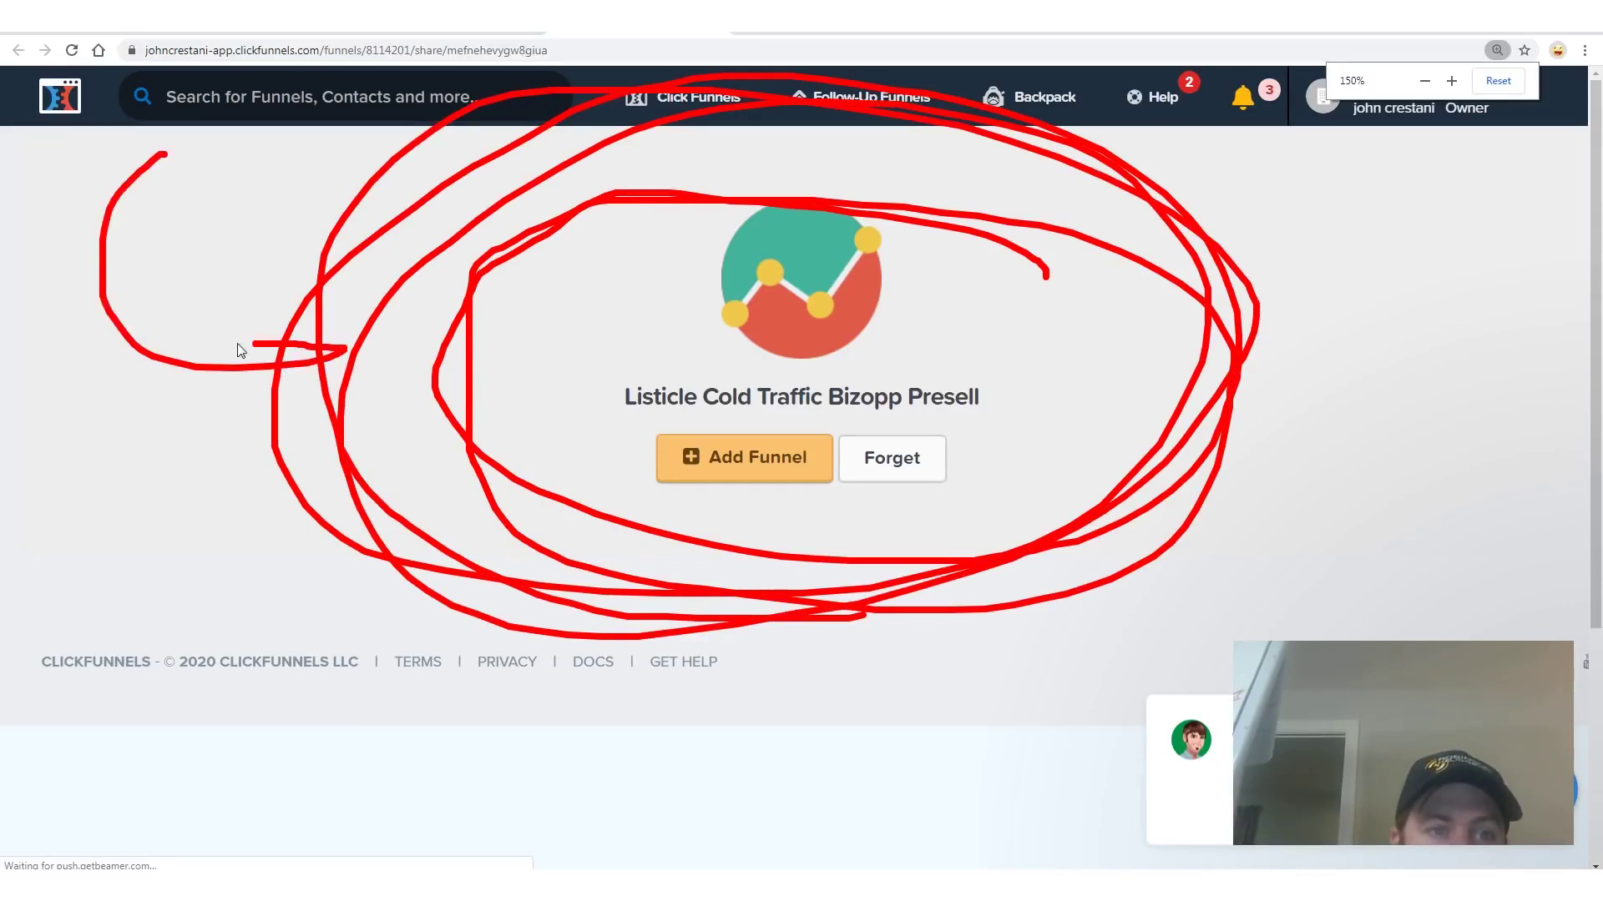
{"action": "key", "text": "Escape"}
{"action": "key", "text": "Escape"}
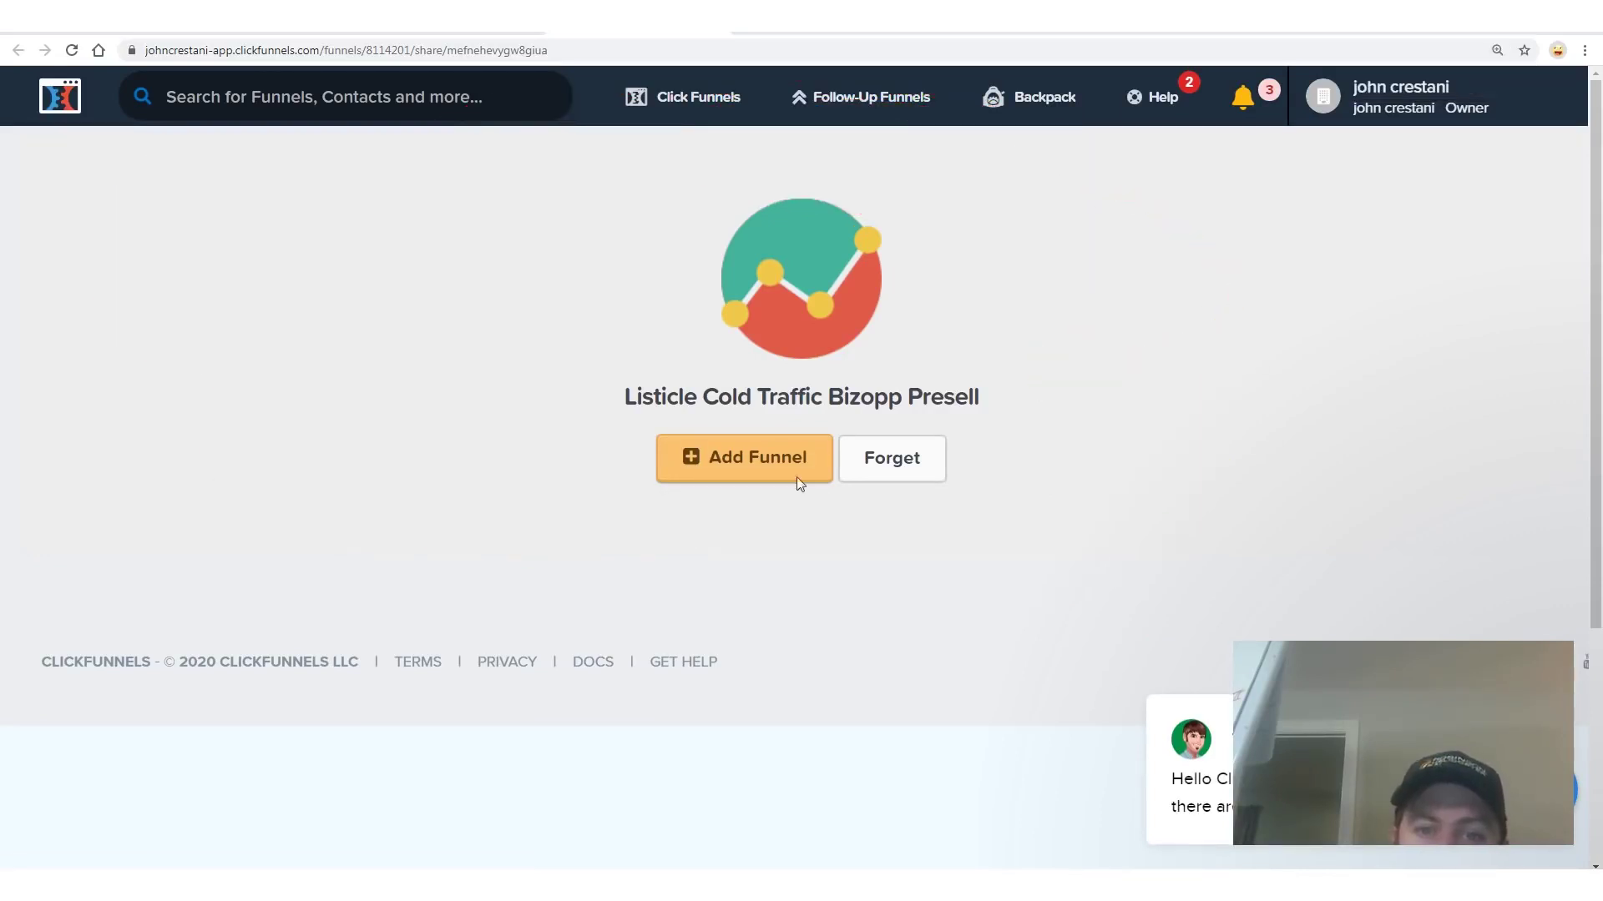
{"action": "left_click_drag", "start_coordinate": [773, 482], "coordinate": [634, 392]}
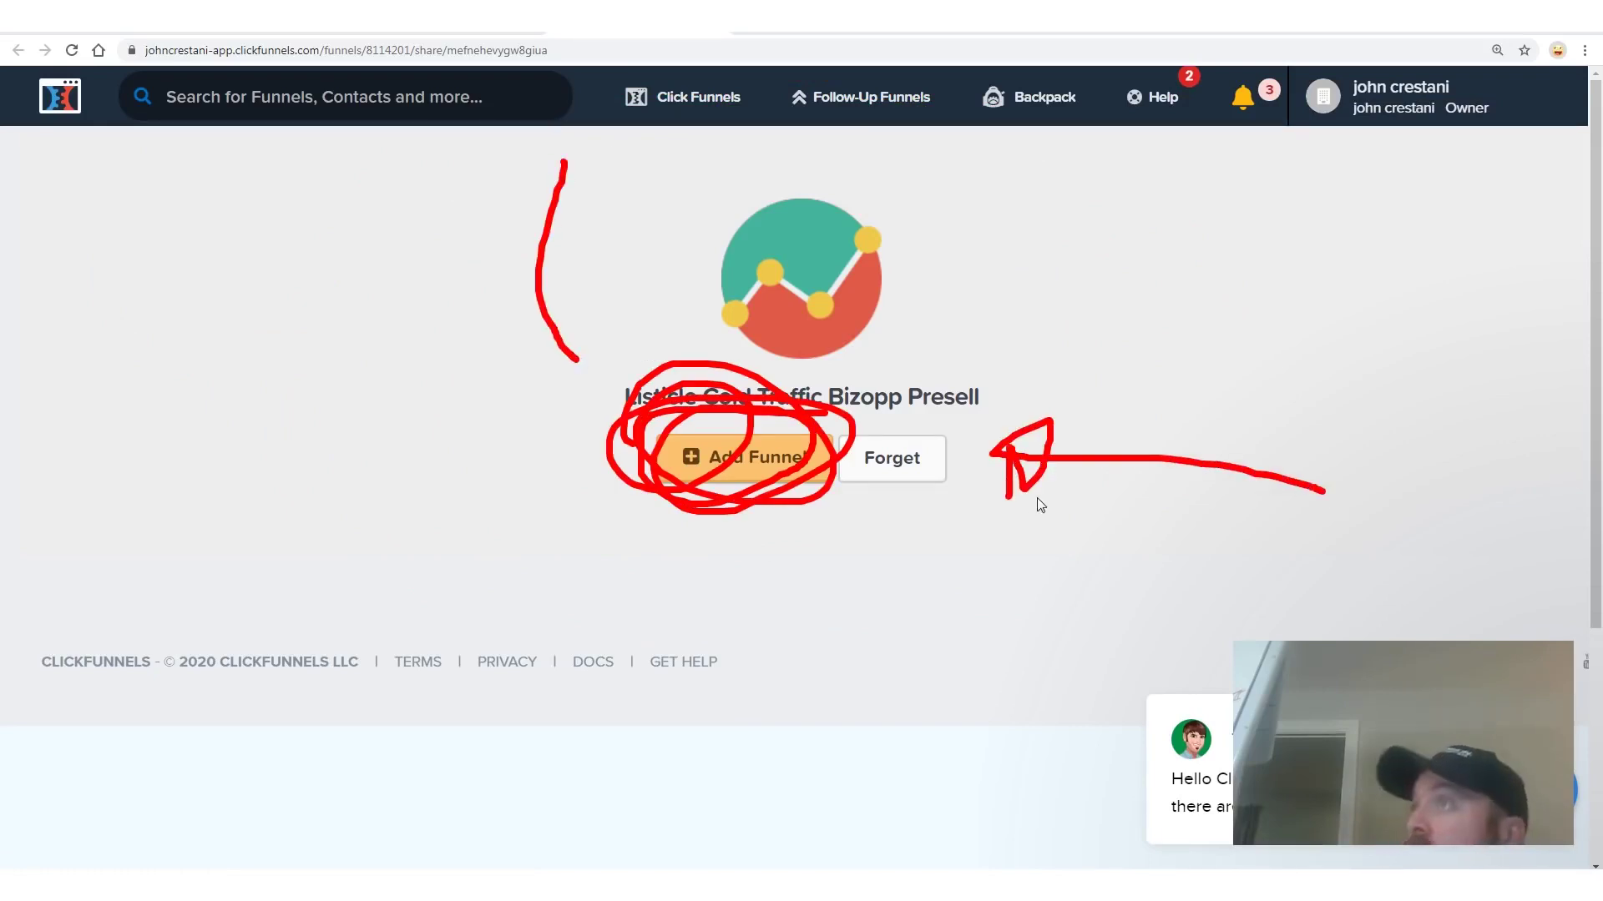
{"action": "key", "text": "Escape"}
{"action": "left_click", "coordinate": [733, 474]}
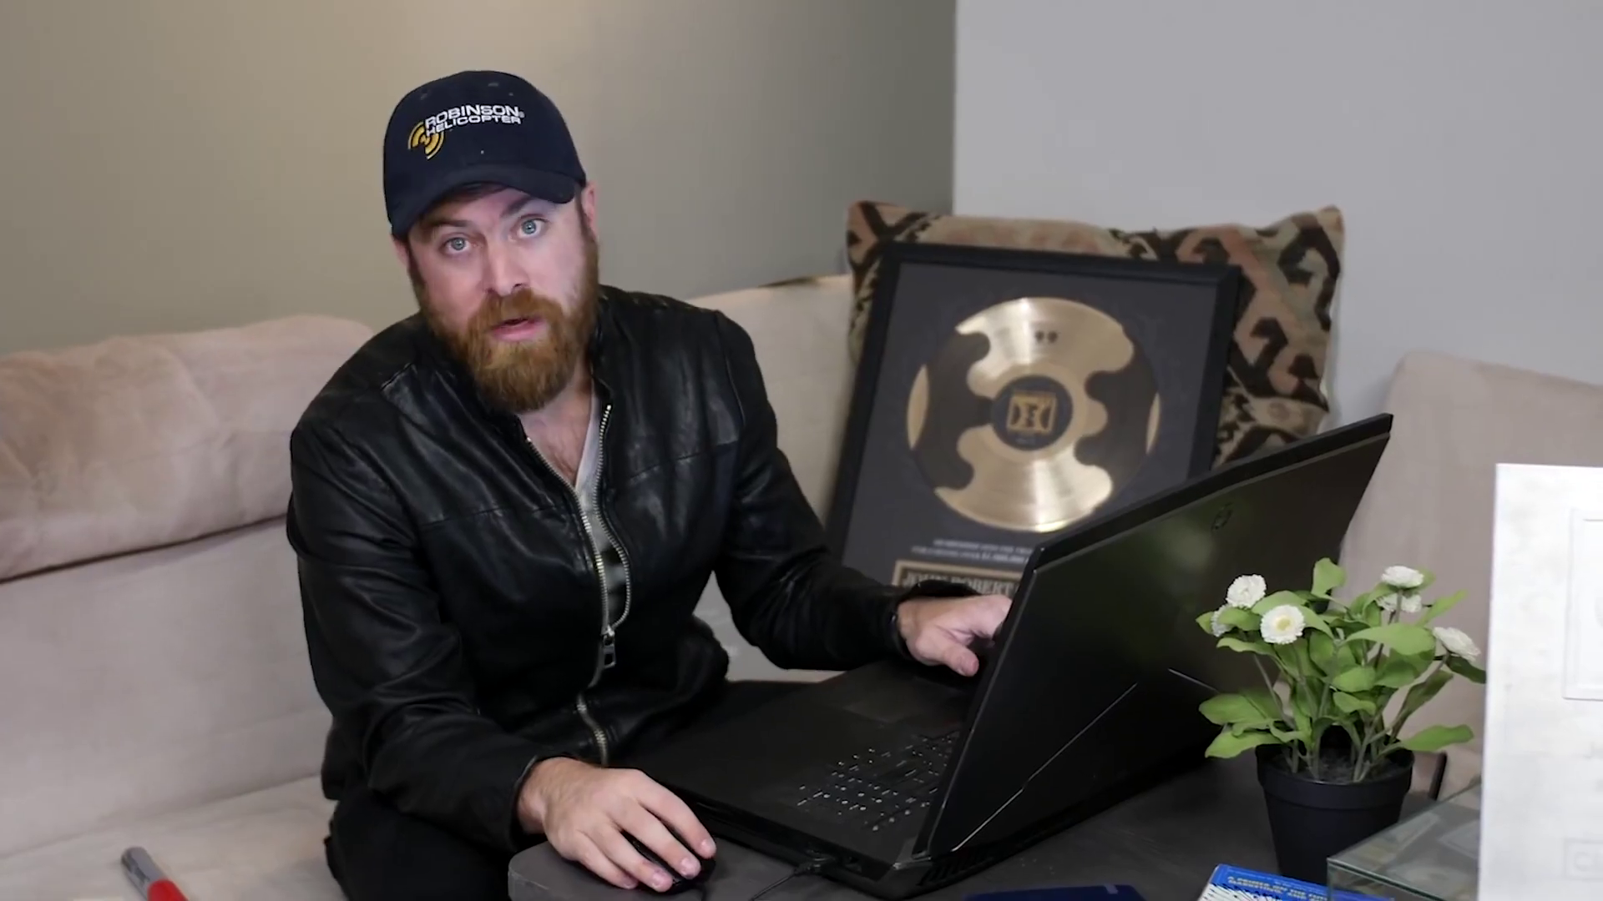
{"action": "left_click", "coordinate": [1113, 482]}
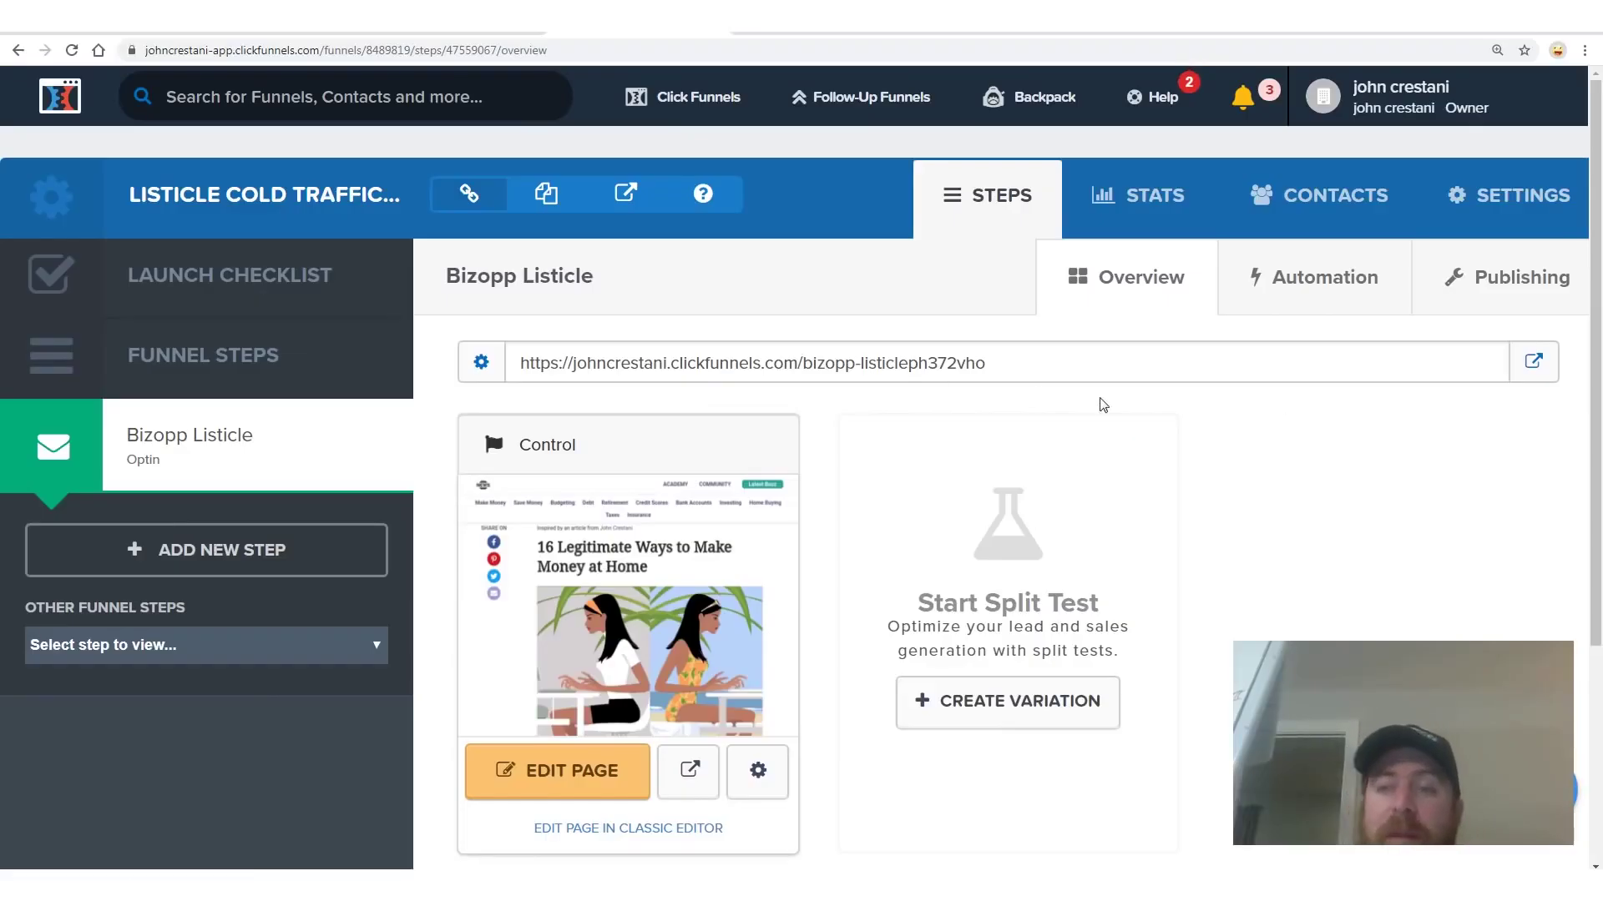
- Open the live Bizopp Listicle page from its funnel step URL and examine the article's headline
{"action": "left_click_drag", "start_coordinate": [989, 364], "coordinate": [532, 382]}
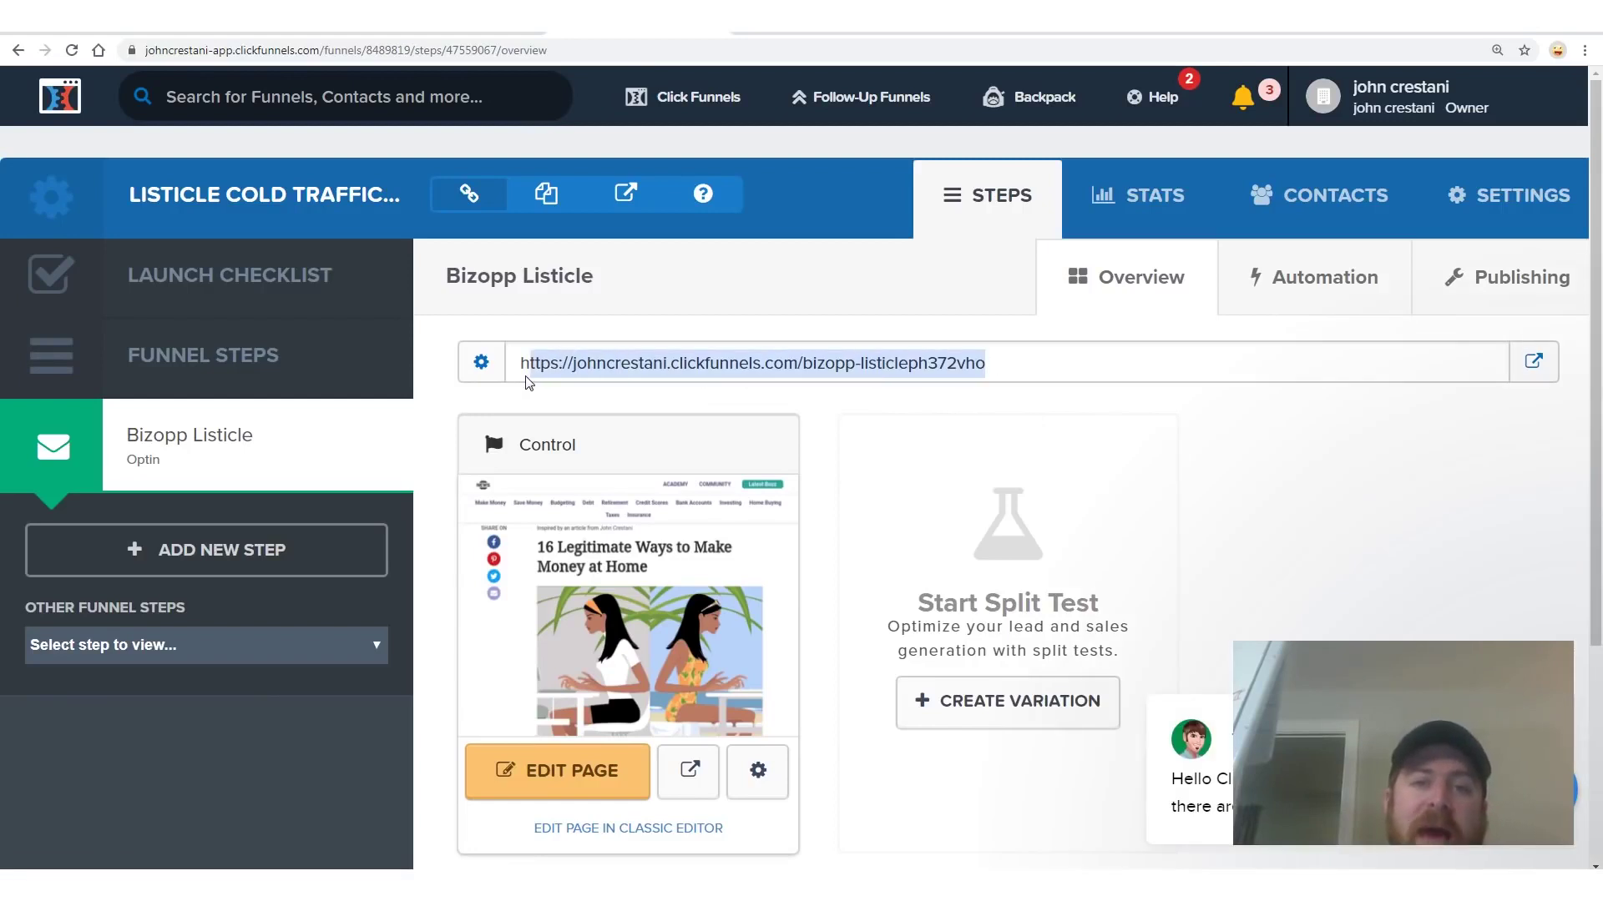
{"action": "left_click", "coordinate": [1533, 361]}
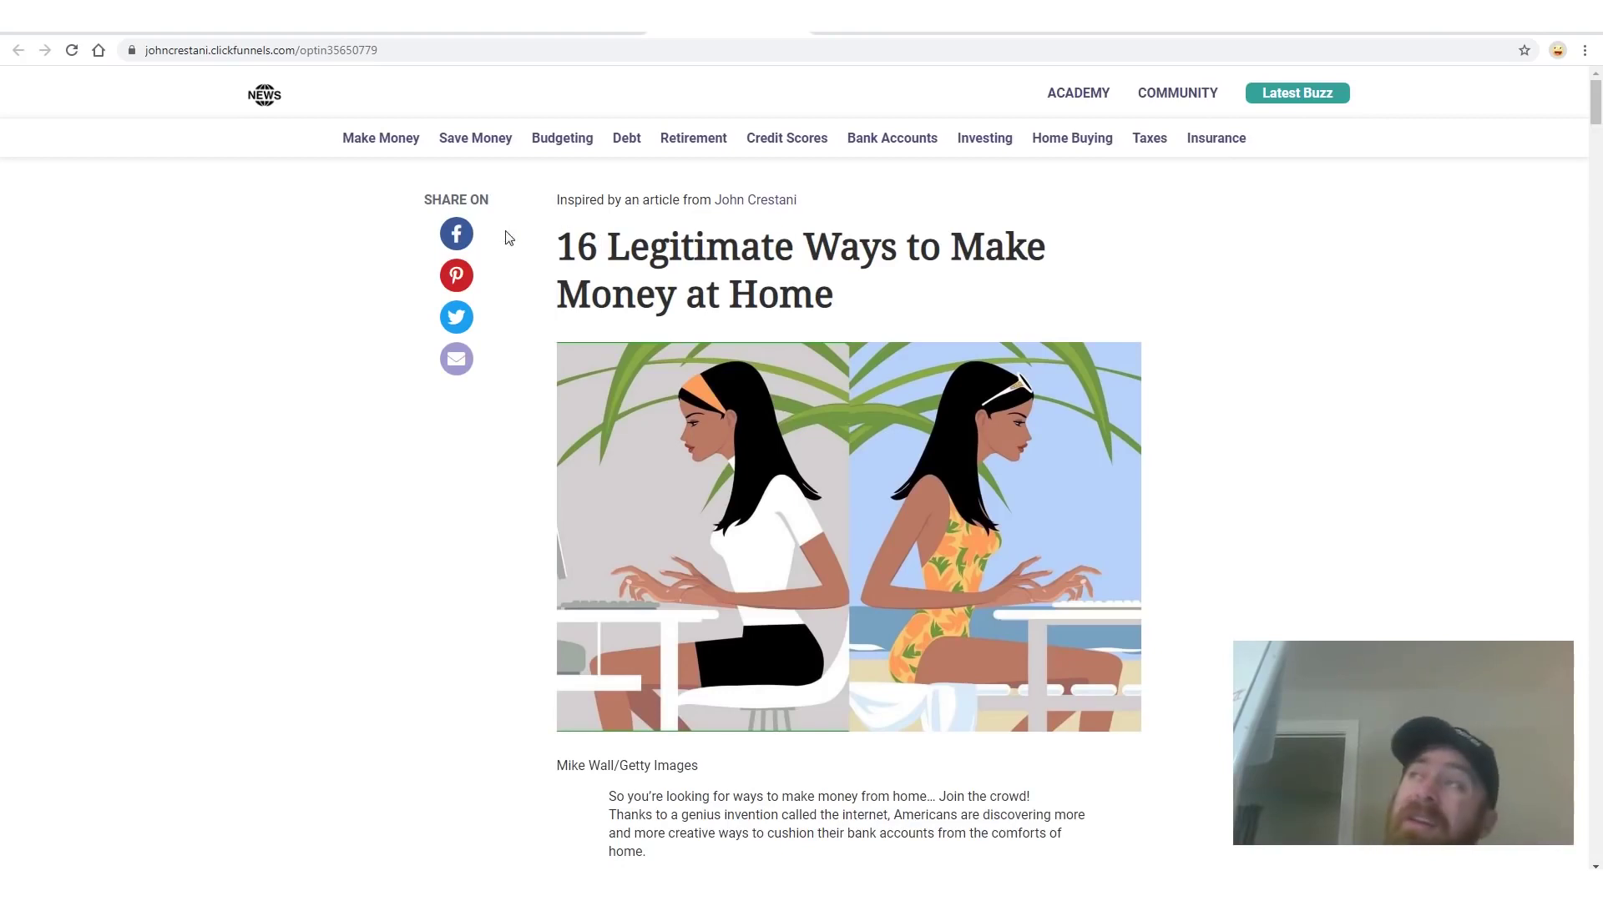
{"action": "left_click_drag", "start_coordinate": [559, 244], "coordinate": [739, 263]}
{"action": "left_click_drag", "start_coordinate": [739, 263], "coordinate": [827, 307]}
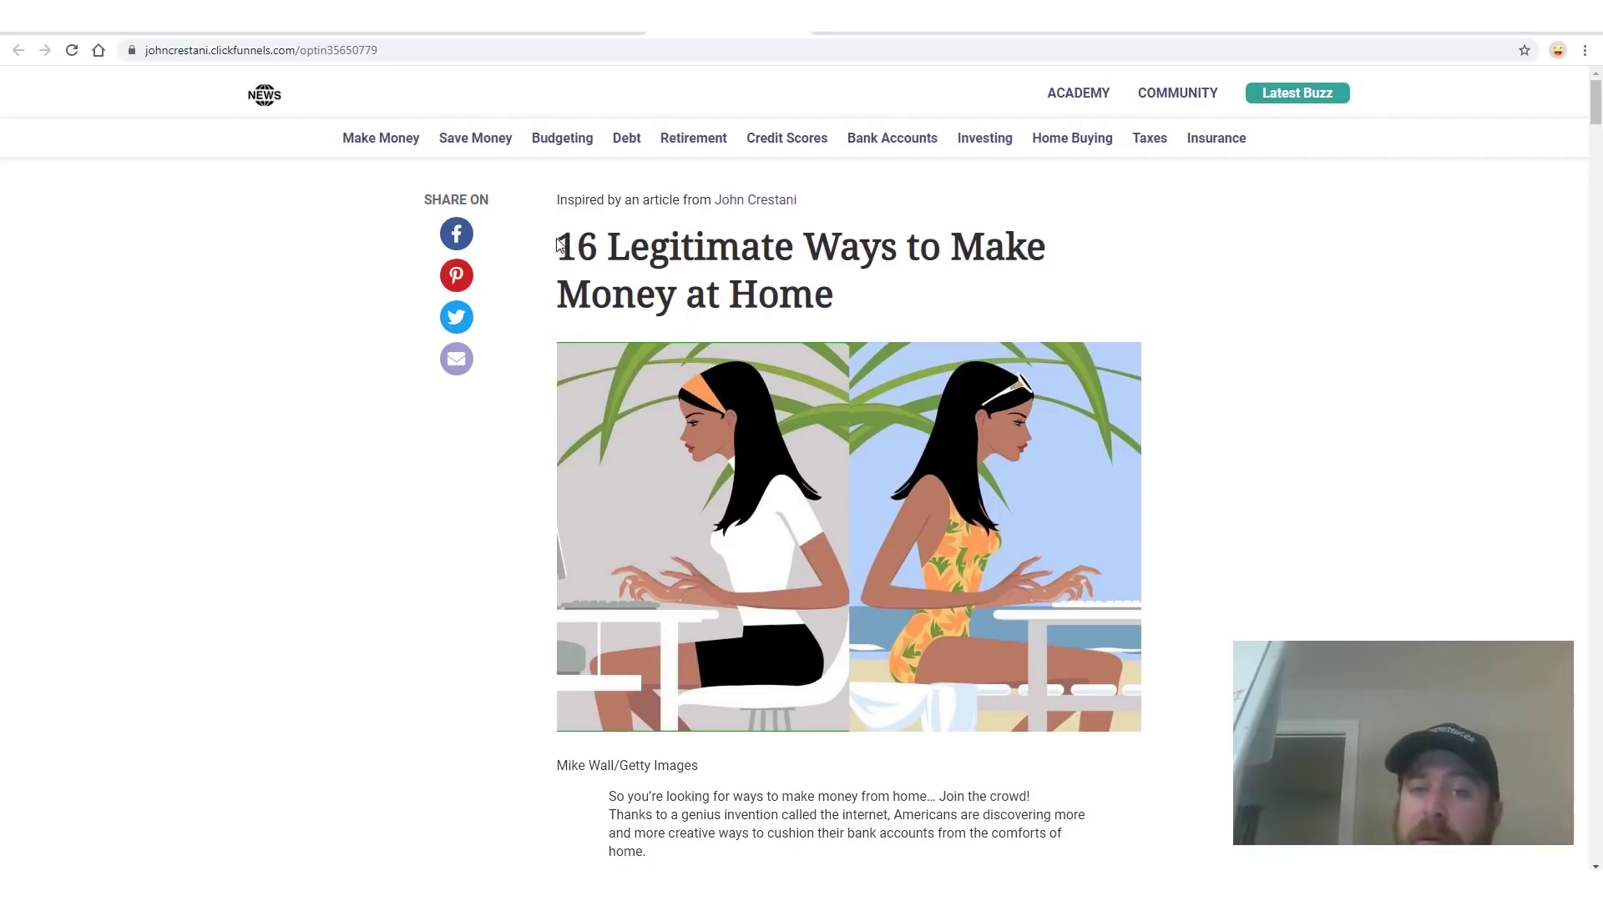
{"action": "left_click_drag", "start_coordinate": [559, 244], "coordinate": [846, 304]}
{"action": "left_click", "coordinate": [845, 303]}
{"action": "mouse_move", "coordinate": [1151, 252]}
{"action": "left_mouse_down"}
{"action": "mouse_move", "coordinate": [386, 229]}
{"action": "mouse_move", "coordinate": [238, 306]}
{"action": "left_mouse_up"}
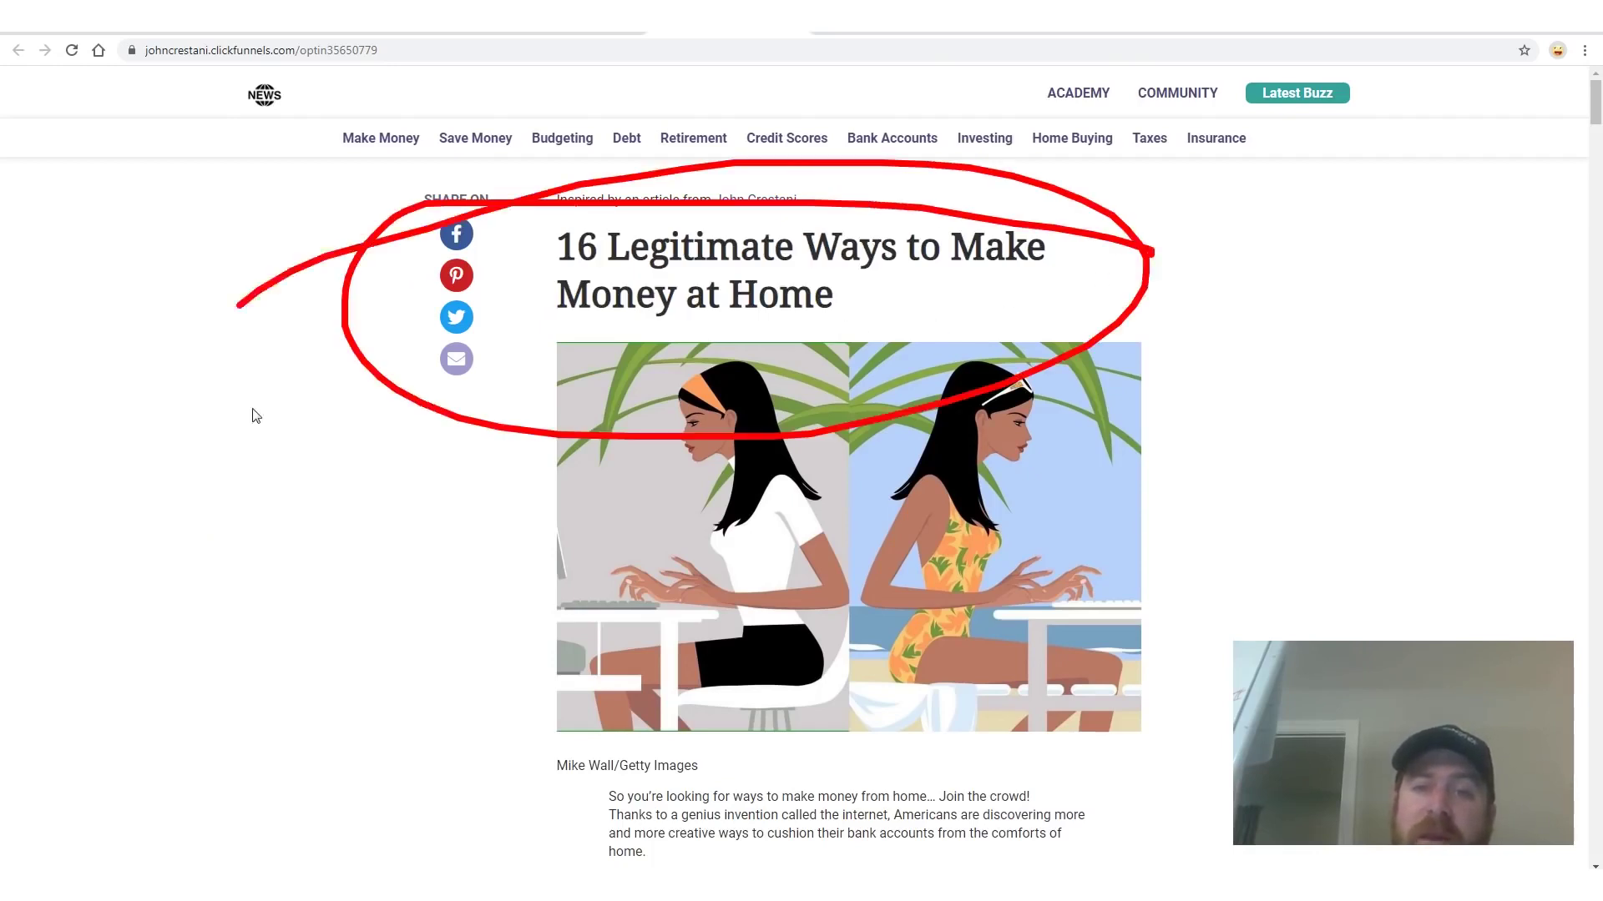
- Examine the two halves of the article's main image, the office worker and the beach worker
{"action": "left_click_drag", "start_coordinate": [540, 799], "coordinate": [646, 643]}
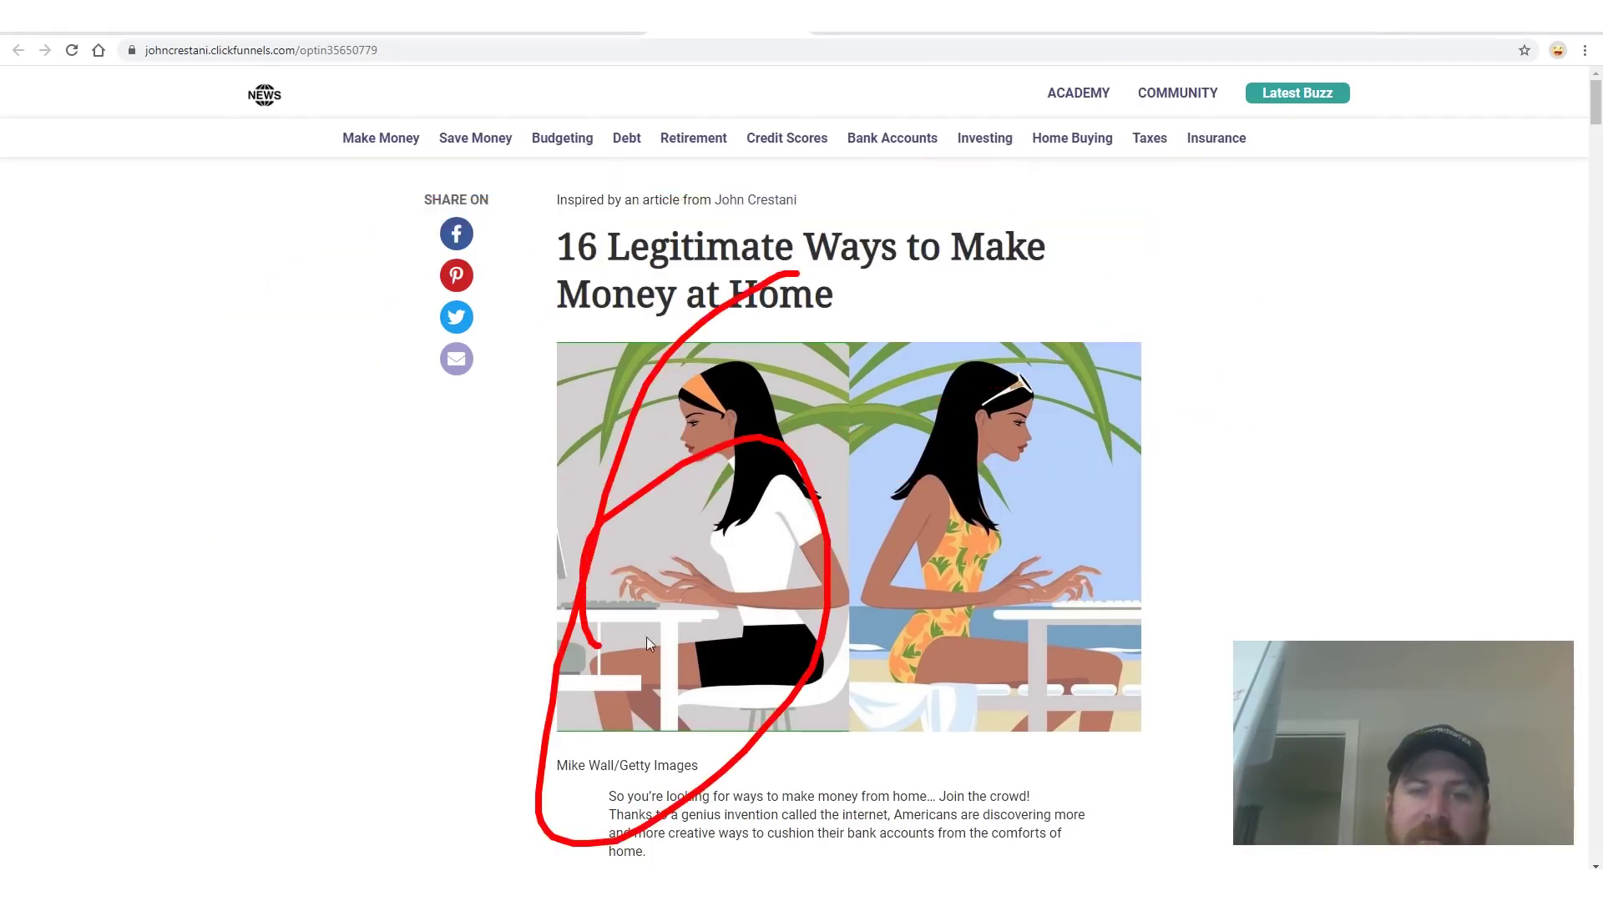
{"action": "mouse_move", "coordinate": [814, 326]}
{"action": "left_mouse_down"}
{"action": "mouse_move", "coordinate": [803, 775]}
{"action": "mouse_move", "coordinate": [407, 638]}
{"action": "left_mouse_up"}
{"action": "mouse_move", "coordinate": [1217, 711]}
{"action": "left_mouse_down"}
{"action": "mouse_move", "coordinate": [901, 793]}
{"action": "mouse_move", "coordinate": [1150, 368]}
{"action": "left_mouse_up"}
{"action": "mouse_move", "coordinate": [741, 269]}
{"action": "left_mouse_down"}
{"action": "mouse_move", "coordinate": [455, 868]}
{"action": "mouse_move", "coordinate": [474, 651]}
{"action": "left_mouse_up"}
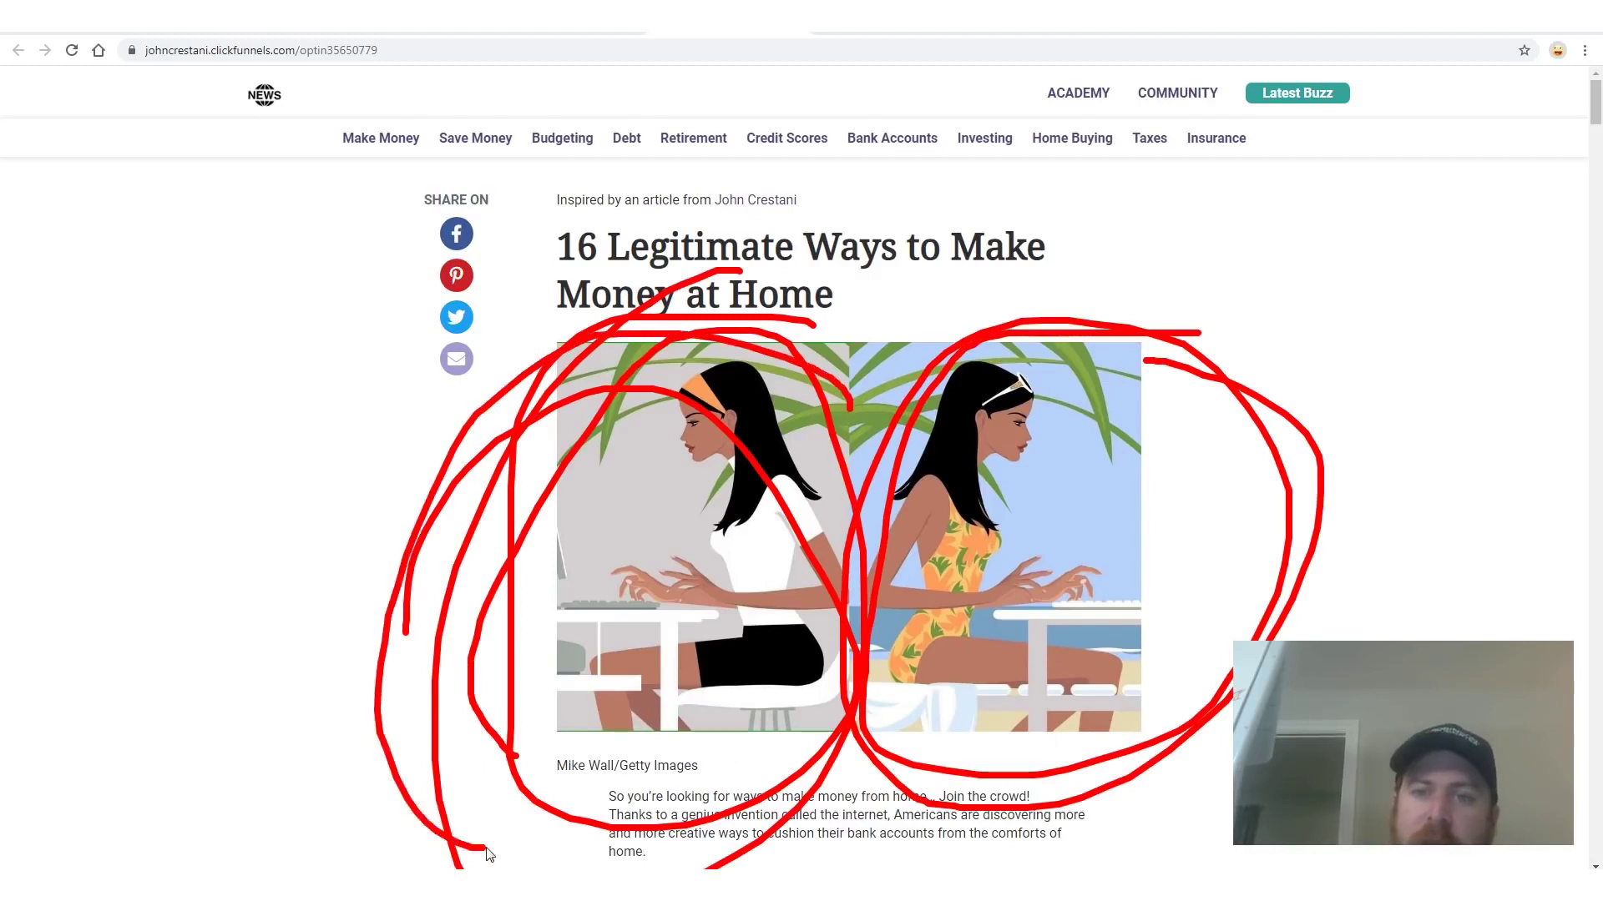
{"action": "mouse_move", "coordinate": [1329, 634]}
{"action": "left_mouse_down"}
{"action": "mouse_move", "coordinate": [752, 818]}
{"action": "mouse_move", "coordinate": [868, 442]}
{"action": "mouse_move", "coordinate": [1044, 297]}
{"action": "mouse_move", "coordinate": [1233, 776]}
{"action": "left_mouse_up"}
{"action": "mouse_move", "coordinate": [1469, 566]}
{"action": "left_mouse_down"}
{"action": "mouse_move", "coordinate": [900, 668]}
{"action": "mouse_move", "coordinate": [1083, 287]}
{"action": "mouse_move", "coordinate": [1424, 343]}
{"action": "mouse_move", "coordinate": [1241, 573]}
{"action": "left_mouse_up"}
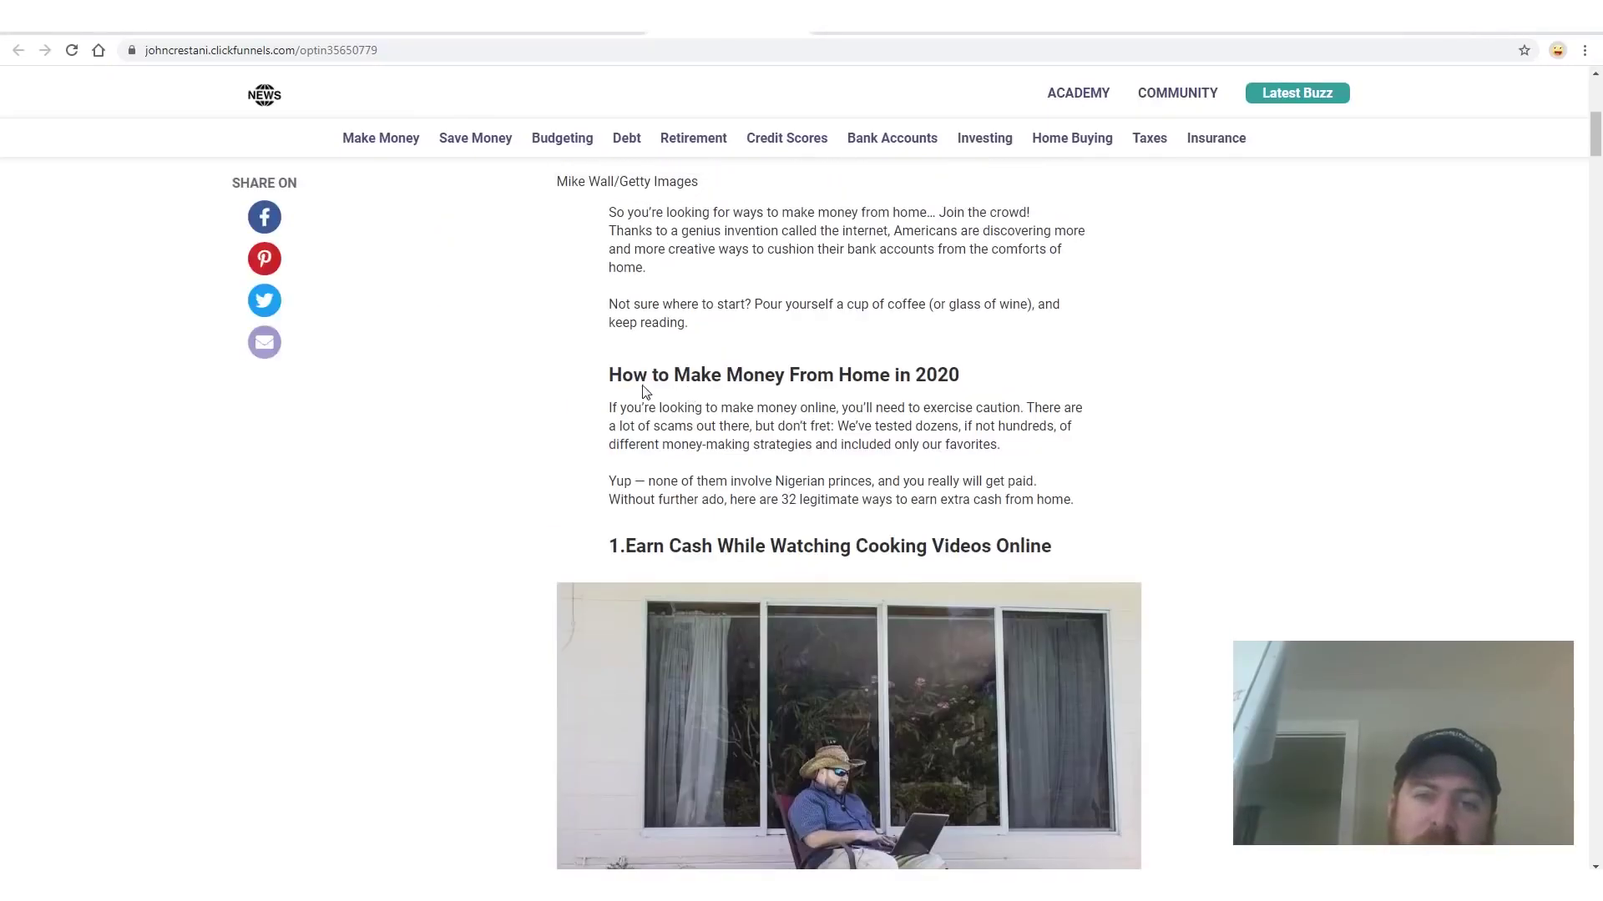
- Review the presell article's introduction and its first numbered money-making sections up to the neighbor's dog item
{"action": "left_click_drag", "start_coordinate": [622, 376], "coordinate": [1003, 382]}
{"action": "left_click", "coordinate": [1003, 383]}
{"action": "scroll", "coordinate": [705, 467], "scroll_direction": "down", "scroll_amount": 2}
{"action": "left_click_drag", "start_coordinate": [622, 380], "coordinate": [962, 383]}
{"action": "left_click", "coordinate": [948, 389]}
{"action": "scroll", "coordinate": [948, 389], "scroll_direction": "down", "scroll_amount": 20}
{"action": "scroll", "coordinate": [946, 390], "scroll_direction": "up", "scroll_amount": 1}
{"action": "left_click_drag", "start_coordinate": [670, 417], "coordinate": [919, 422]}
{"action": "left_click", "coordinate": [925, 444]}
{"action": "scroll", "coordinate": [925, 444], "scroll_direction": "down", "scroll_amount": 7}
{"action": "left_click_drag", "start_coordinate": [657, 558], "coordinate": [840, 587]}
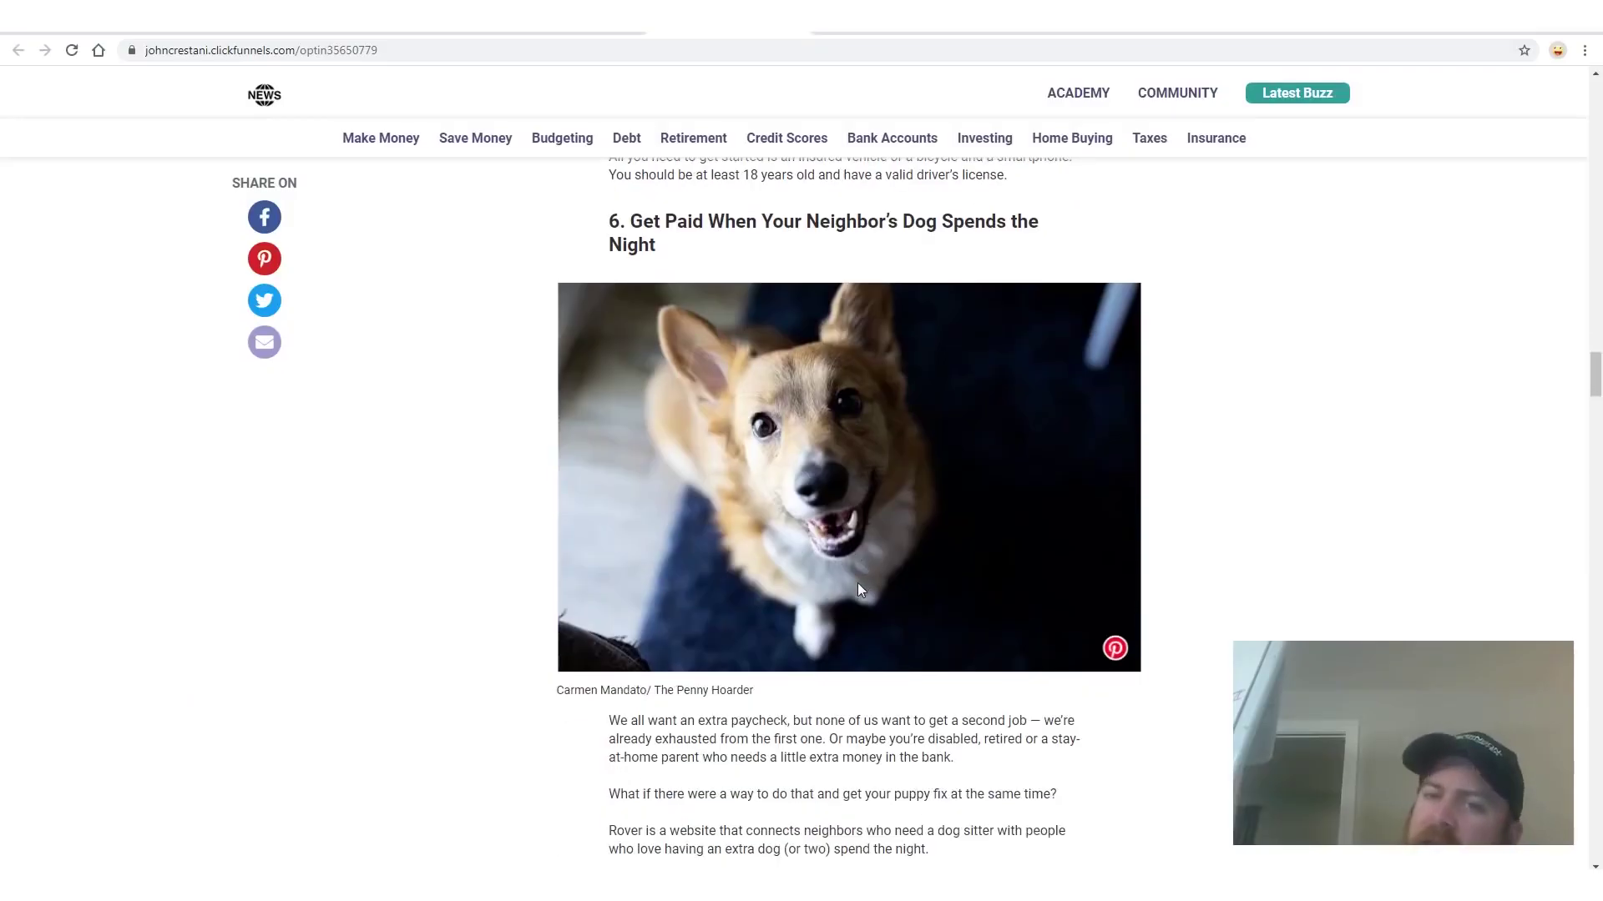
- Look through the rest of the presell article for the affiliate links placed within its numbered sections
{"action": "scroll", "coordinate": [860, 583], "scroll_direction": "down", "scroll_amount": 4}
{"action": "scroll", "coordinate": [862, 582], "scroll_direction": "down", "scroll_amount": 10}
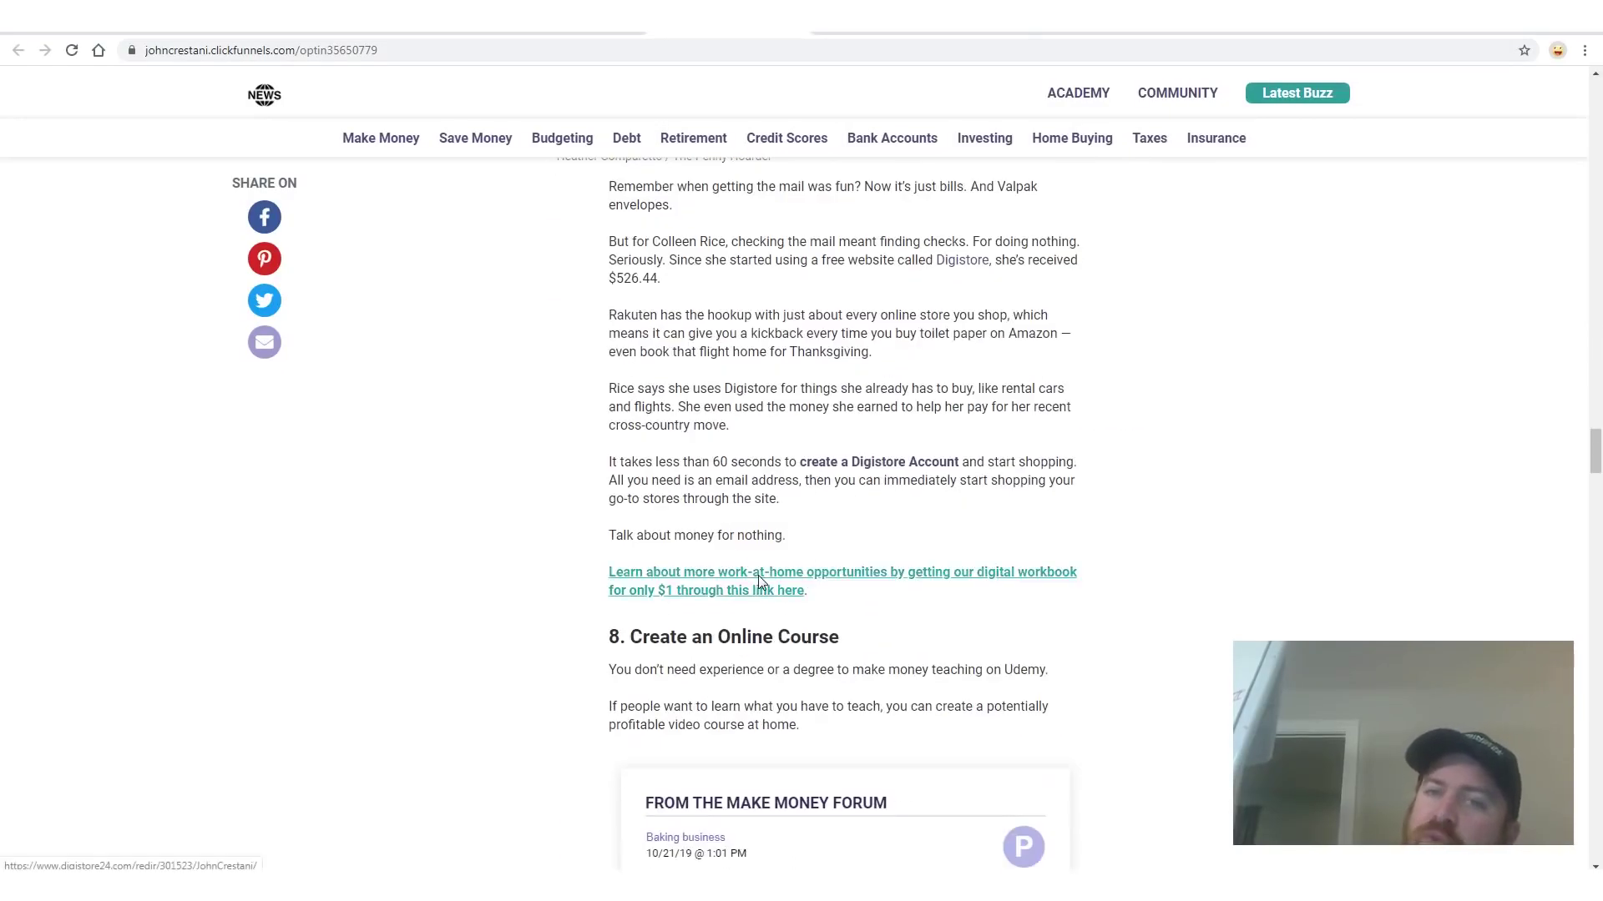
{"action": "scroll", "coordinate": [757, 576], "scroll_direction": "down", "scroll_amount": 2}
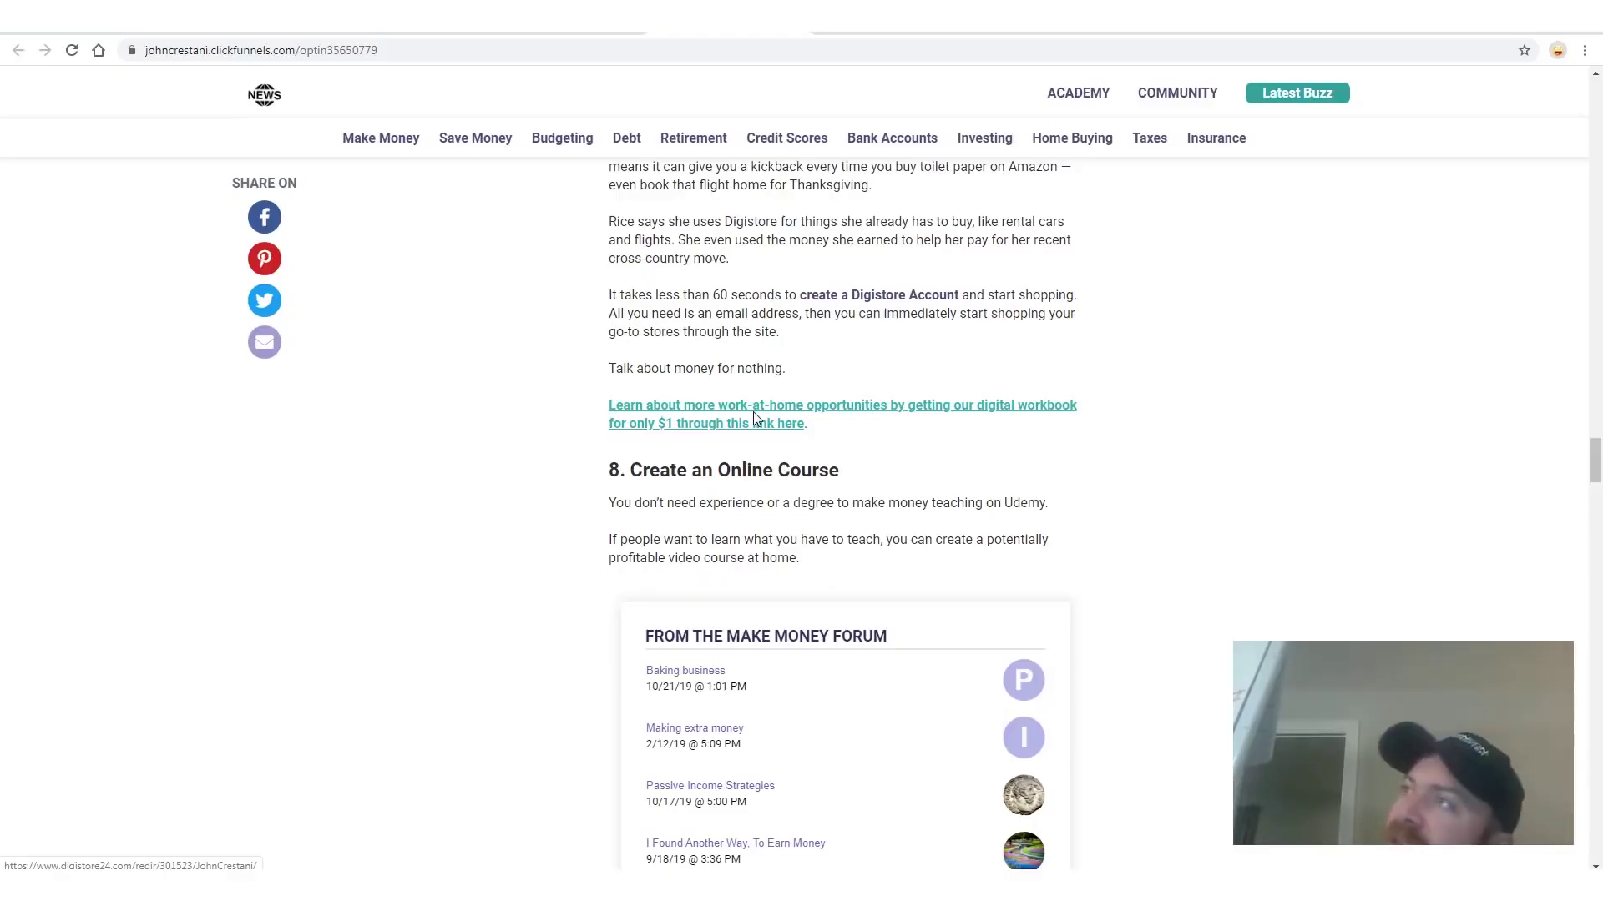
{"action": "scroll", "coordinate": [754, 409], "scroll_direction": "down", "scroll_amount": 13}
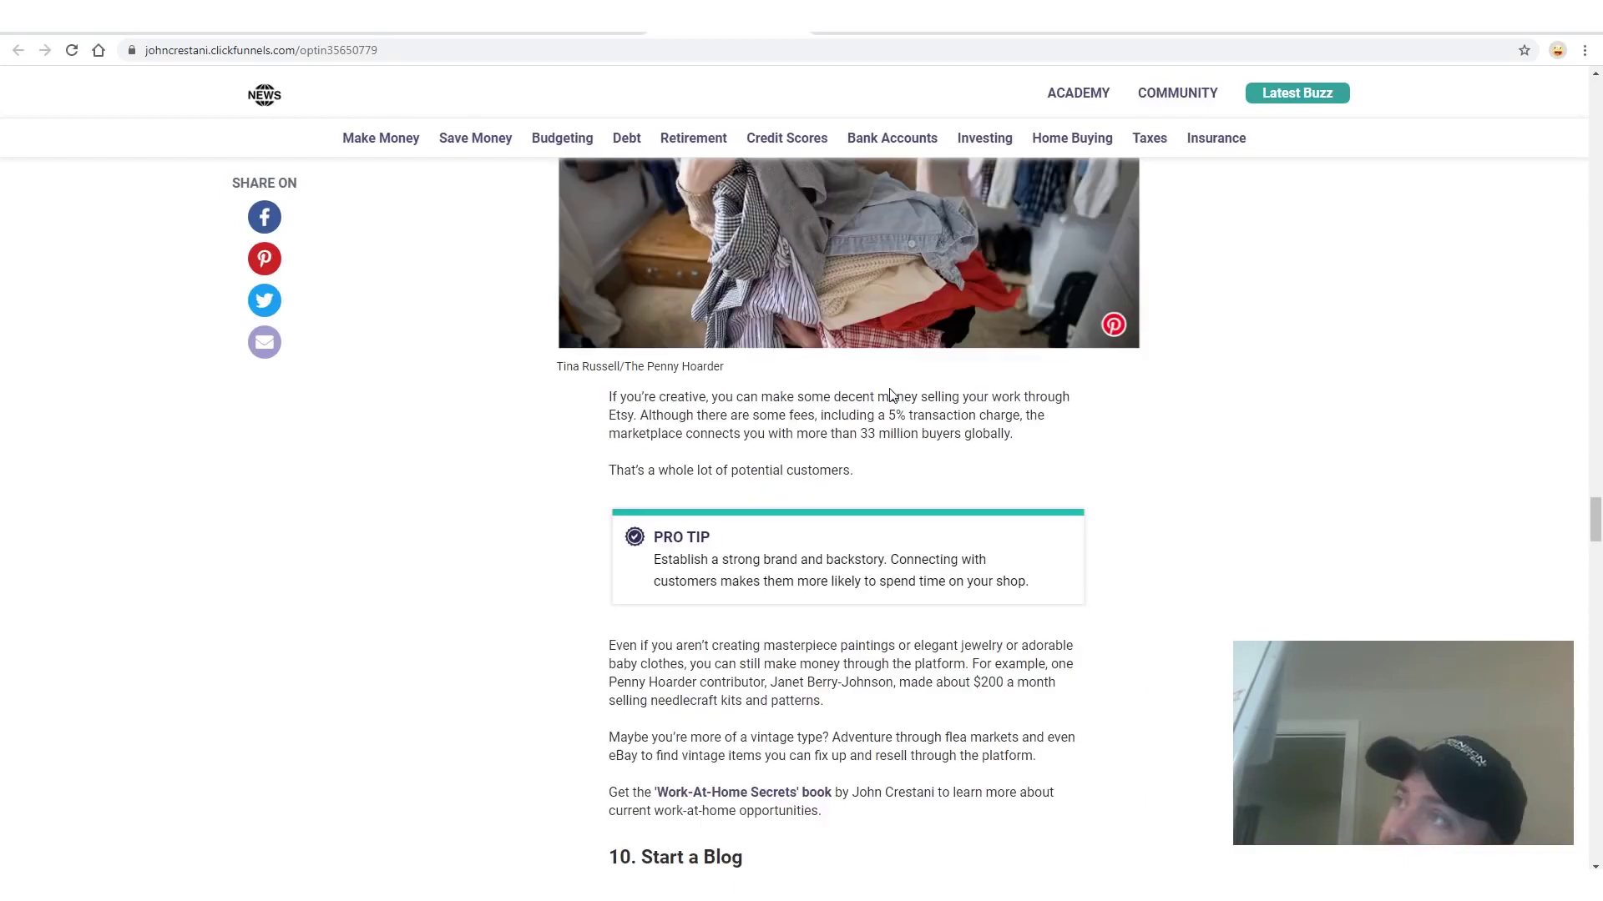
{"action": "scroll", "coordinate": [882, 390], "scroll_direction": "down", "scroll_amount": 10}
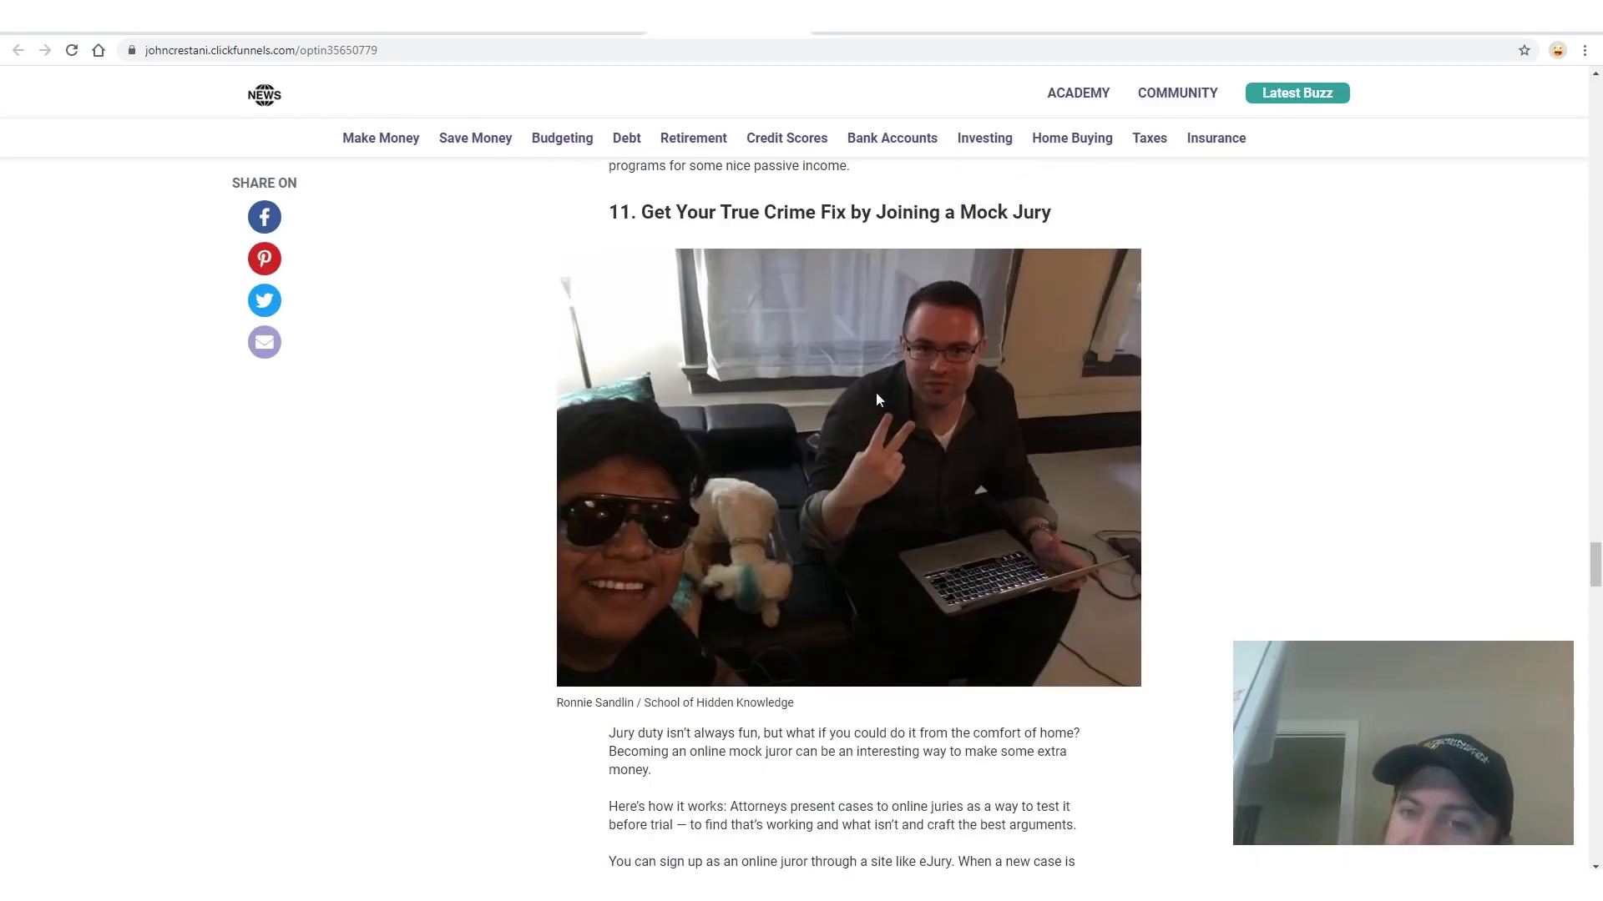
{"action": "scroll", "coordinate": [873, 384], "scroll_direction": "down", "scroll_amount": 6}
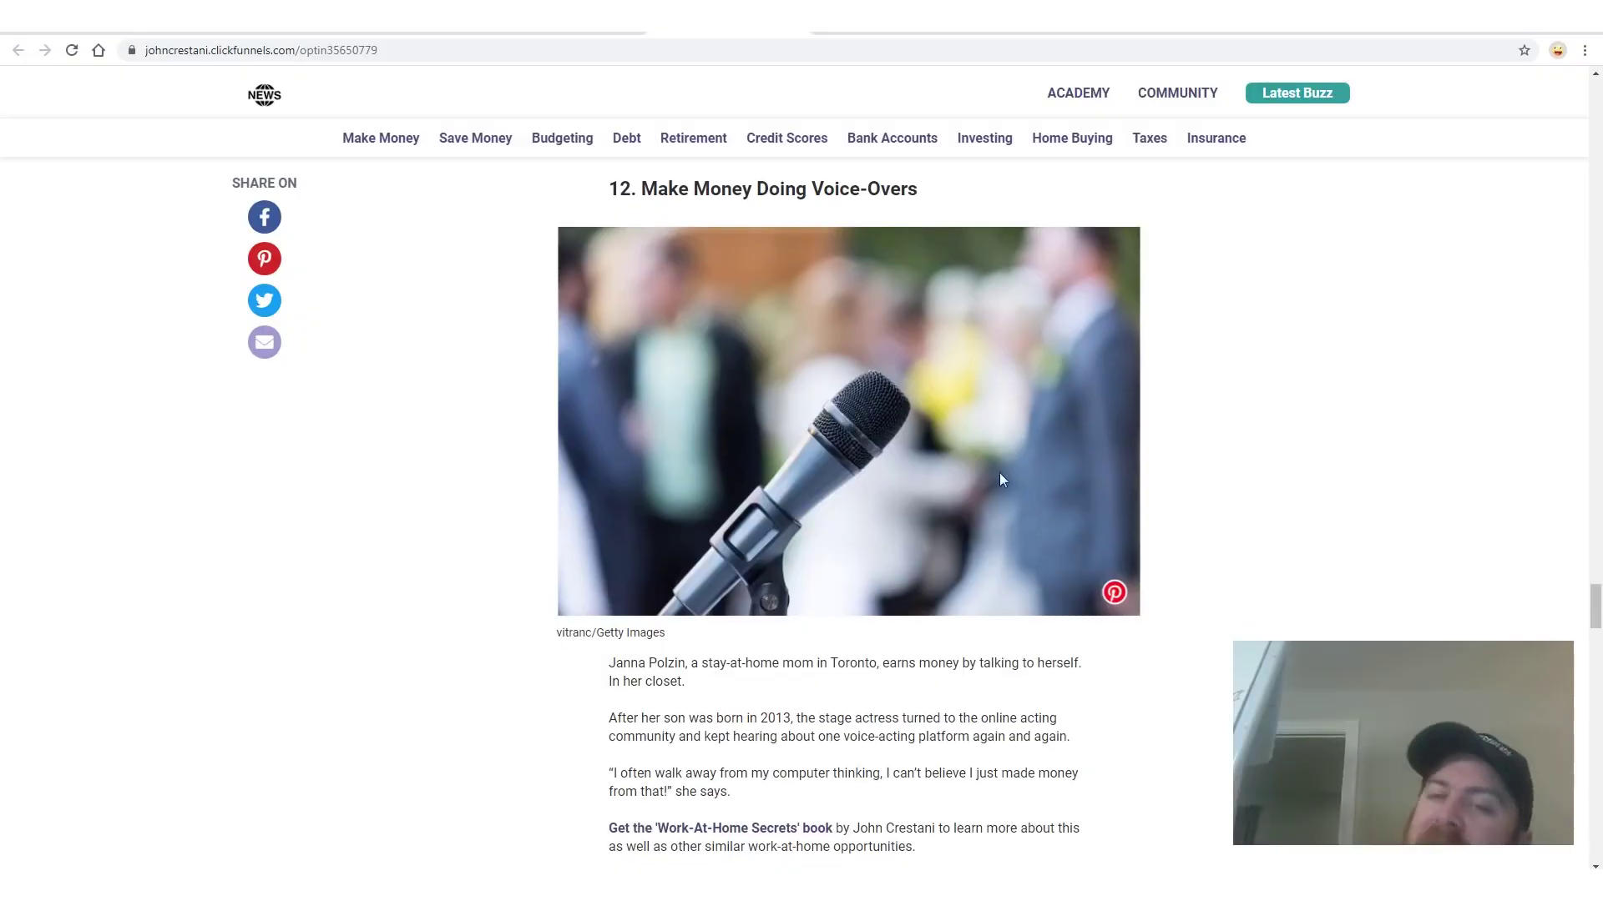
{"action": "scroll", "coordinate": [853, 422], "scroll_direction": "down", "scroll_amount": 7}
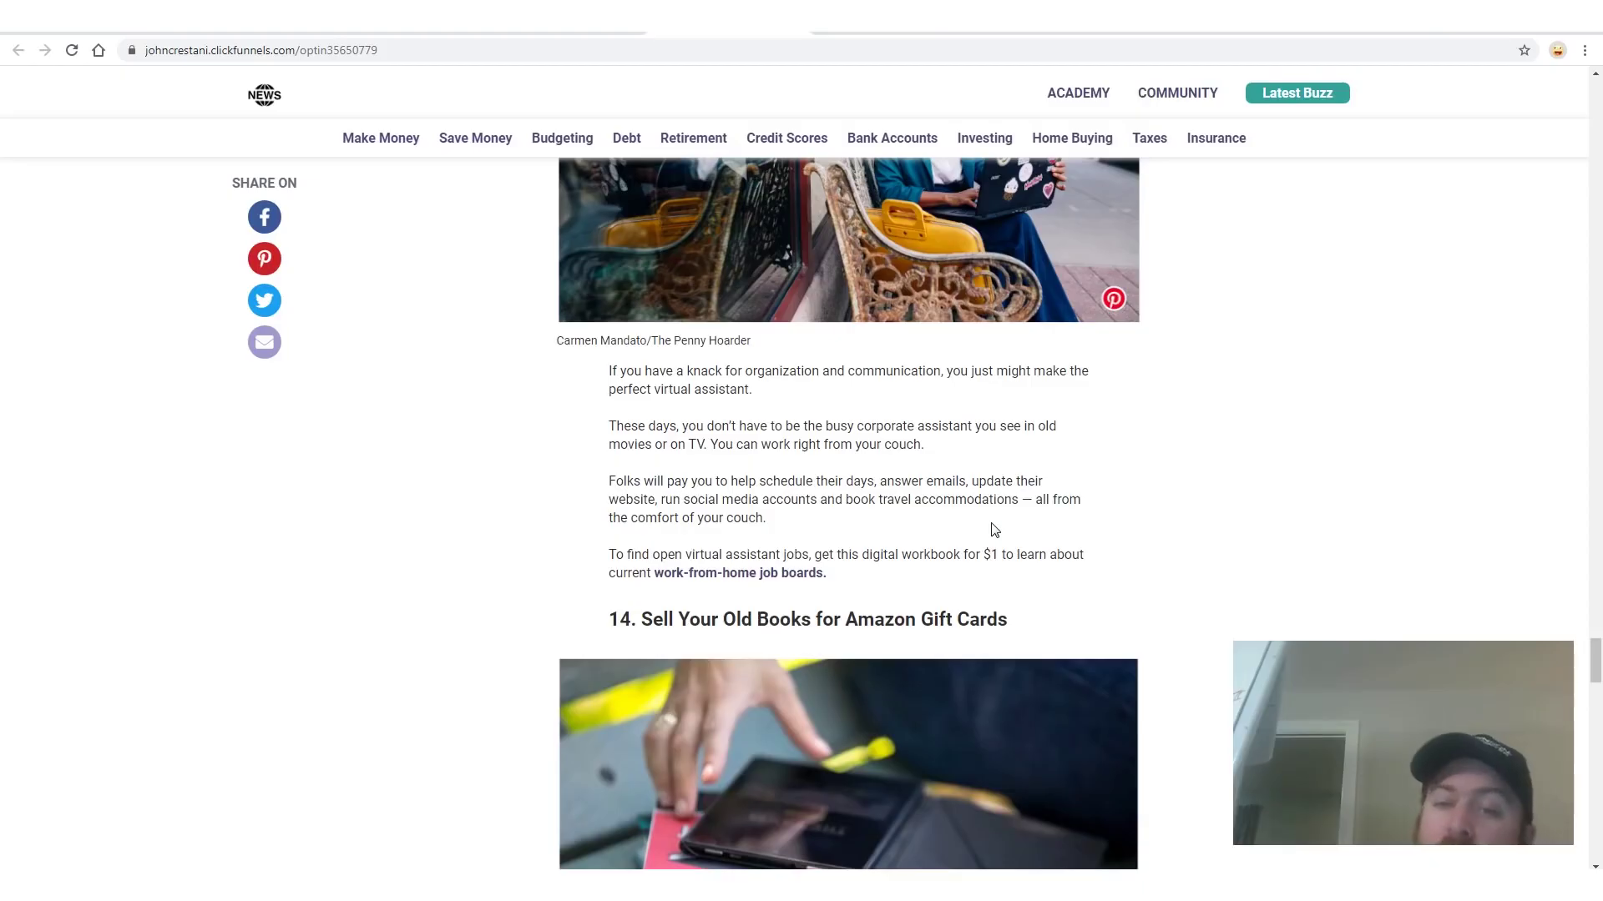
{"action": "scroll", "coordinate": [994, 530], "scroll_direction": "down", "scroll_amount": 20}
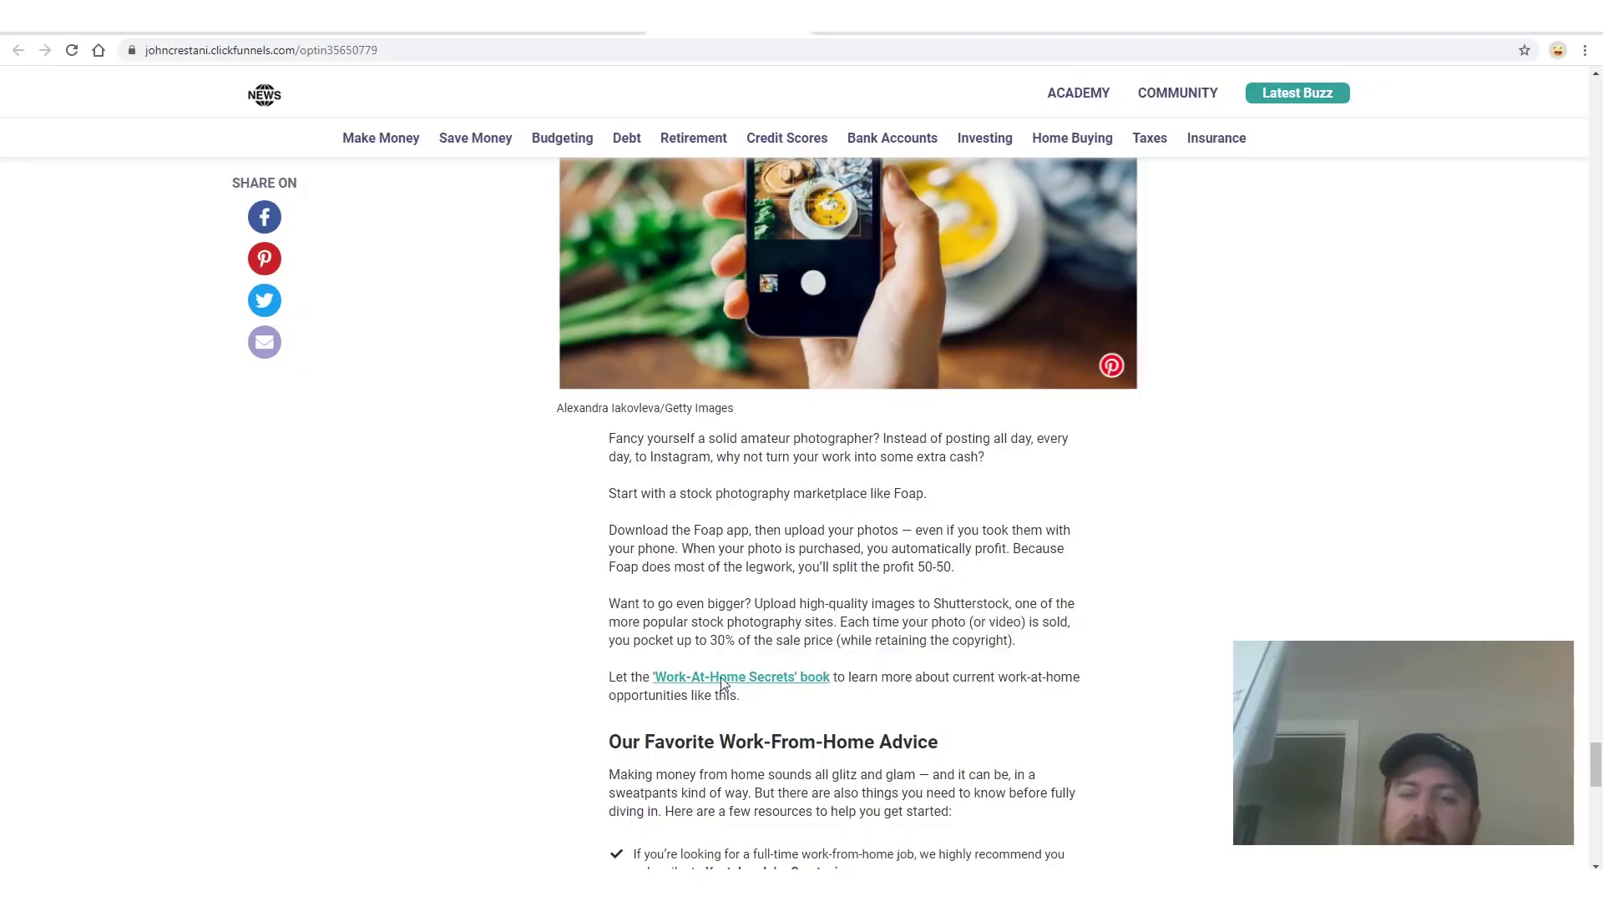
- Follow the 'Work-At-Home Secrets' book link near the article's end and look over the book's sales page
{"action": "left_click", "coordinate": [723, 679]}
{"action": "scroll", "coordinate": [912, 488], "scroll_direction": "down", "scroll_amount": 1}
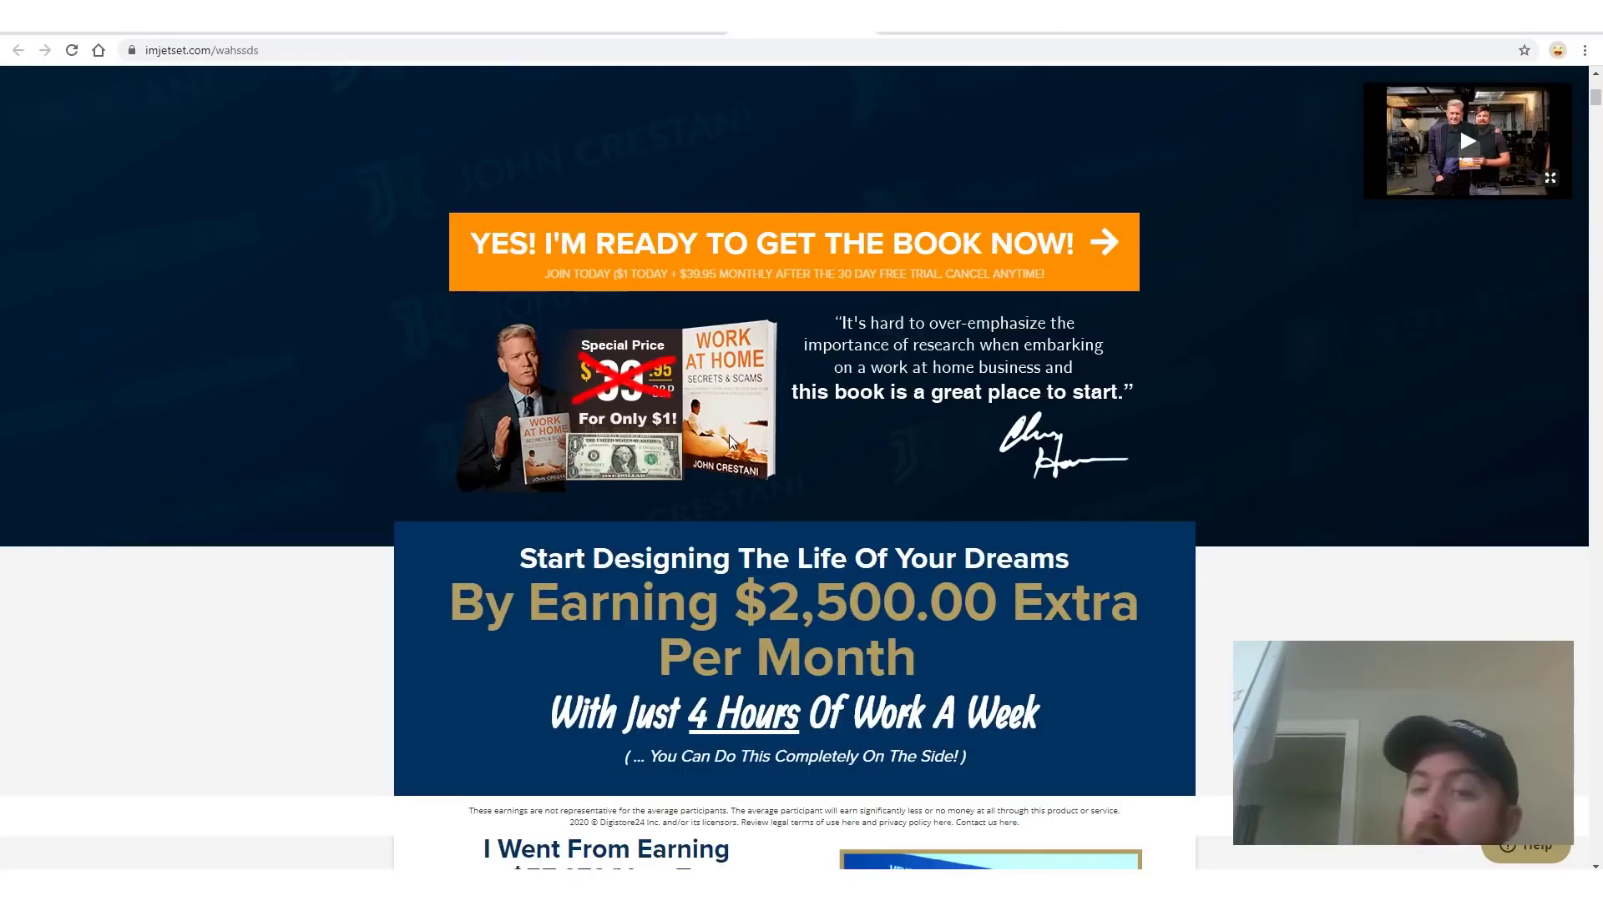
{"action": "left_click_drag", "start_coordinate": [1594, 109], "coordinate": [1594, 297]}
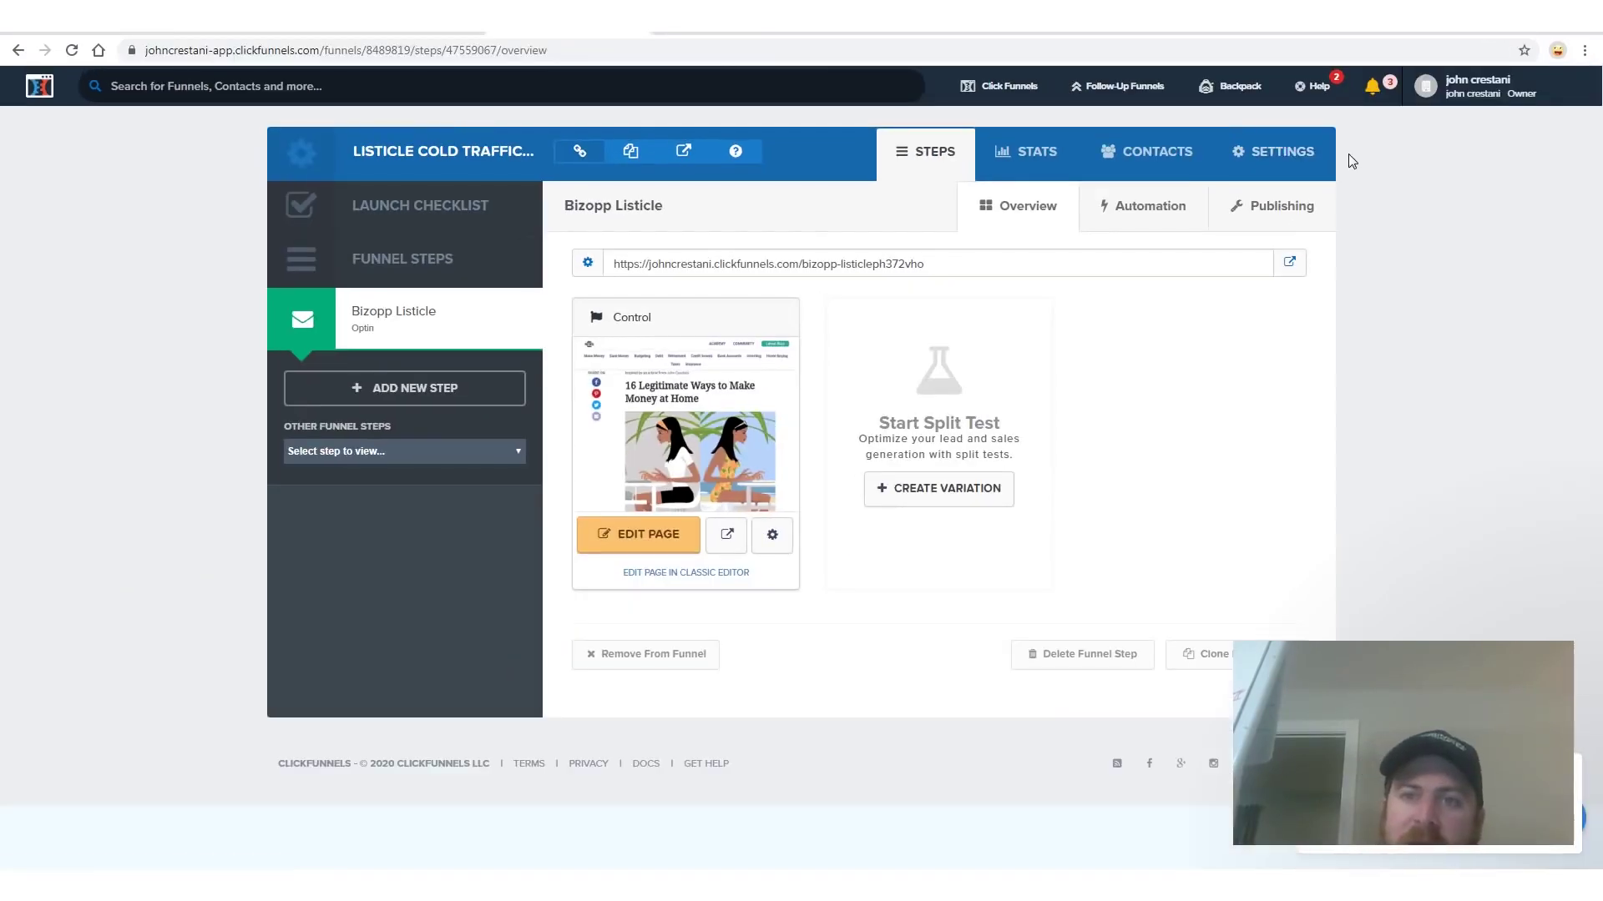
- Return to the presell funnel, open its settings and go to the Add/Edit Domains page
{"action": "mouse_move", "coordinate": [715, 698]}
{"action": "left_mouse_down"}
{"action": "mouse_move", "coordinate": [1370, 501]}
{"action": "mouse_move", "coordinate": [1330, 133]}
{"action": "left_mouse_up"}
{"action": "left_click", "coordinate": [1277, 151]}
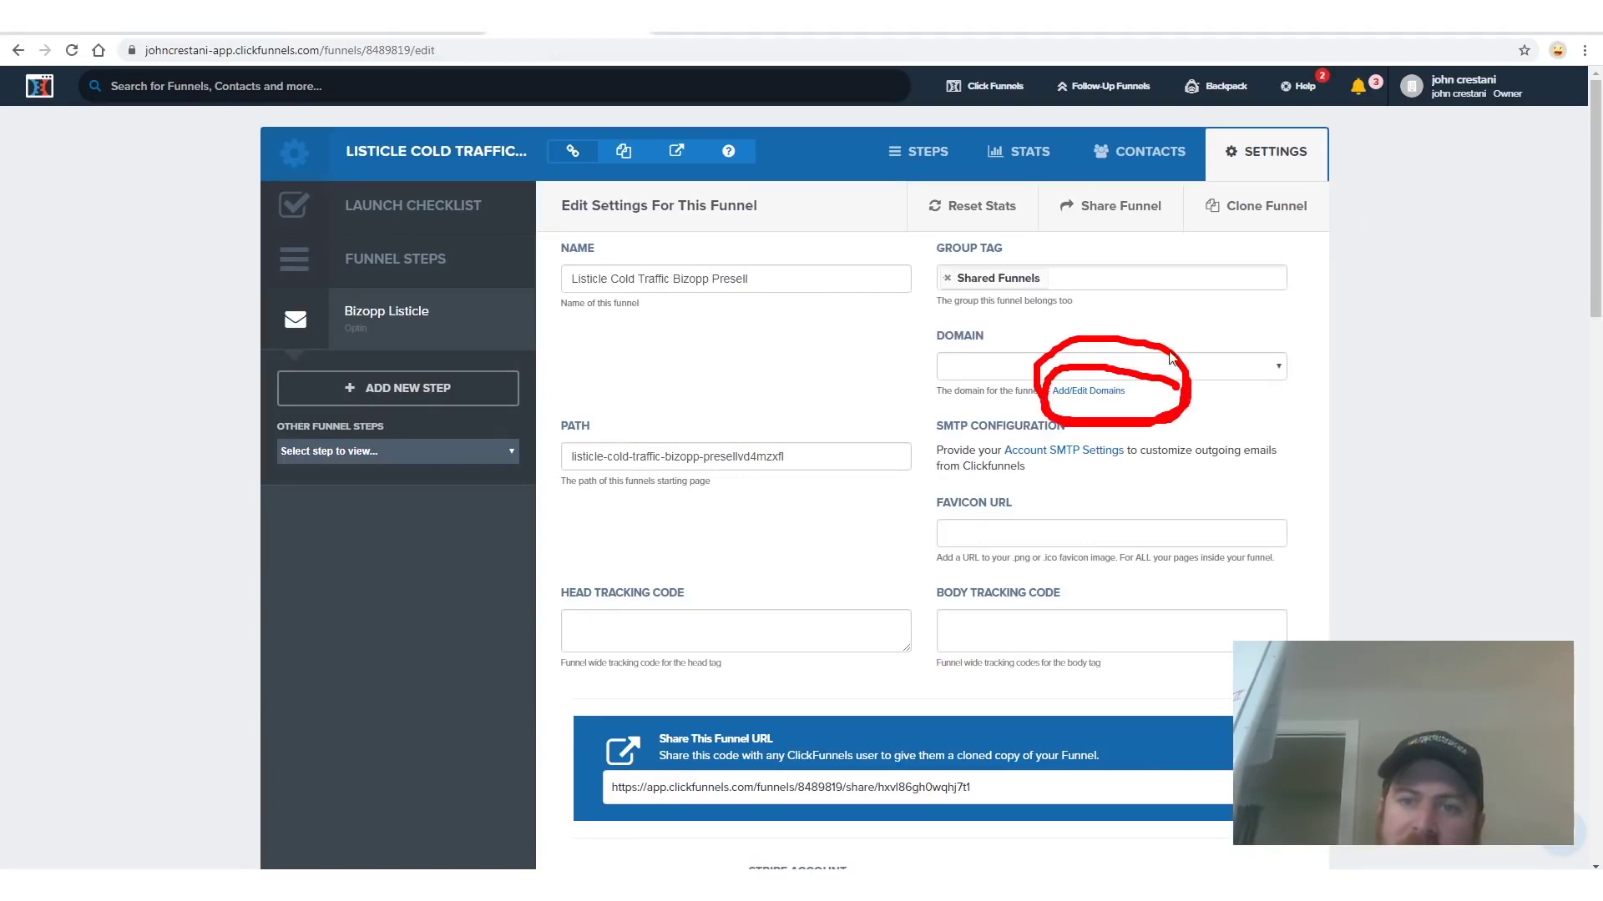
{"action": "left_click_drag", "start_coordinate": [1112, 439], "coordinate": [1160, 334]}
{"action": "left_click_drag", "start_coordinate": [1419, 641], "coordinate": [1308, 378]}
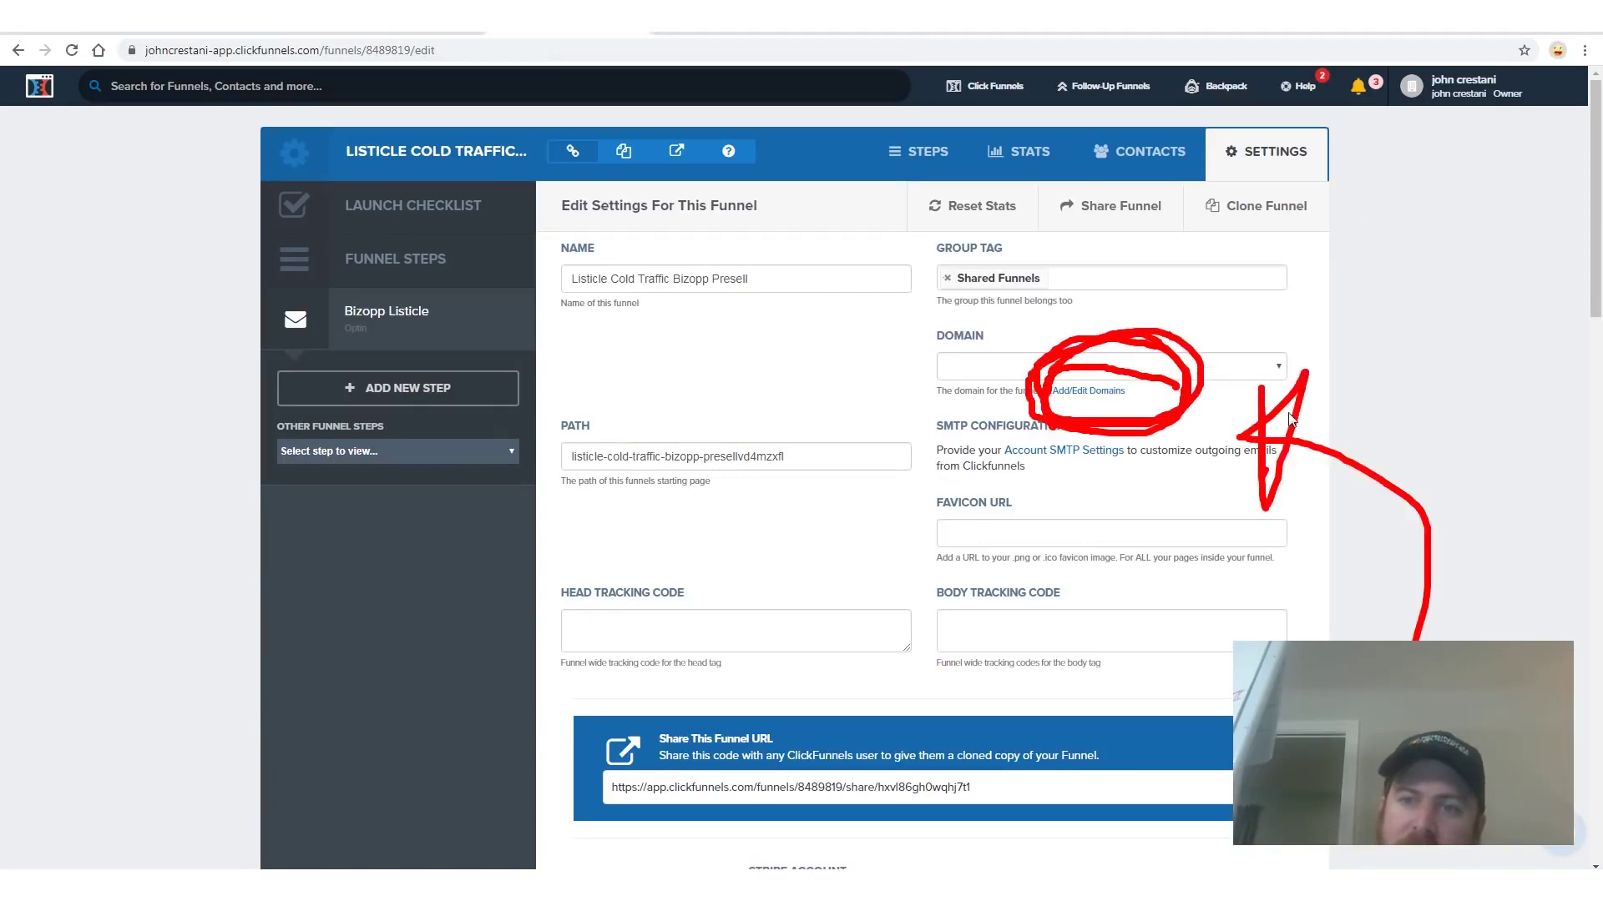
{"action": "left_click", "coordinate": [1088, 390]}
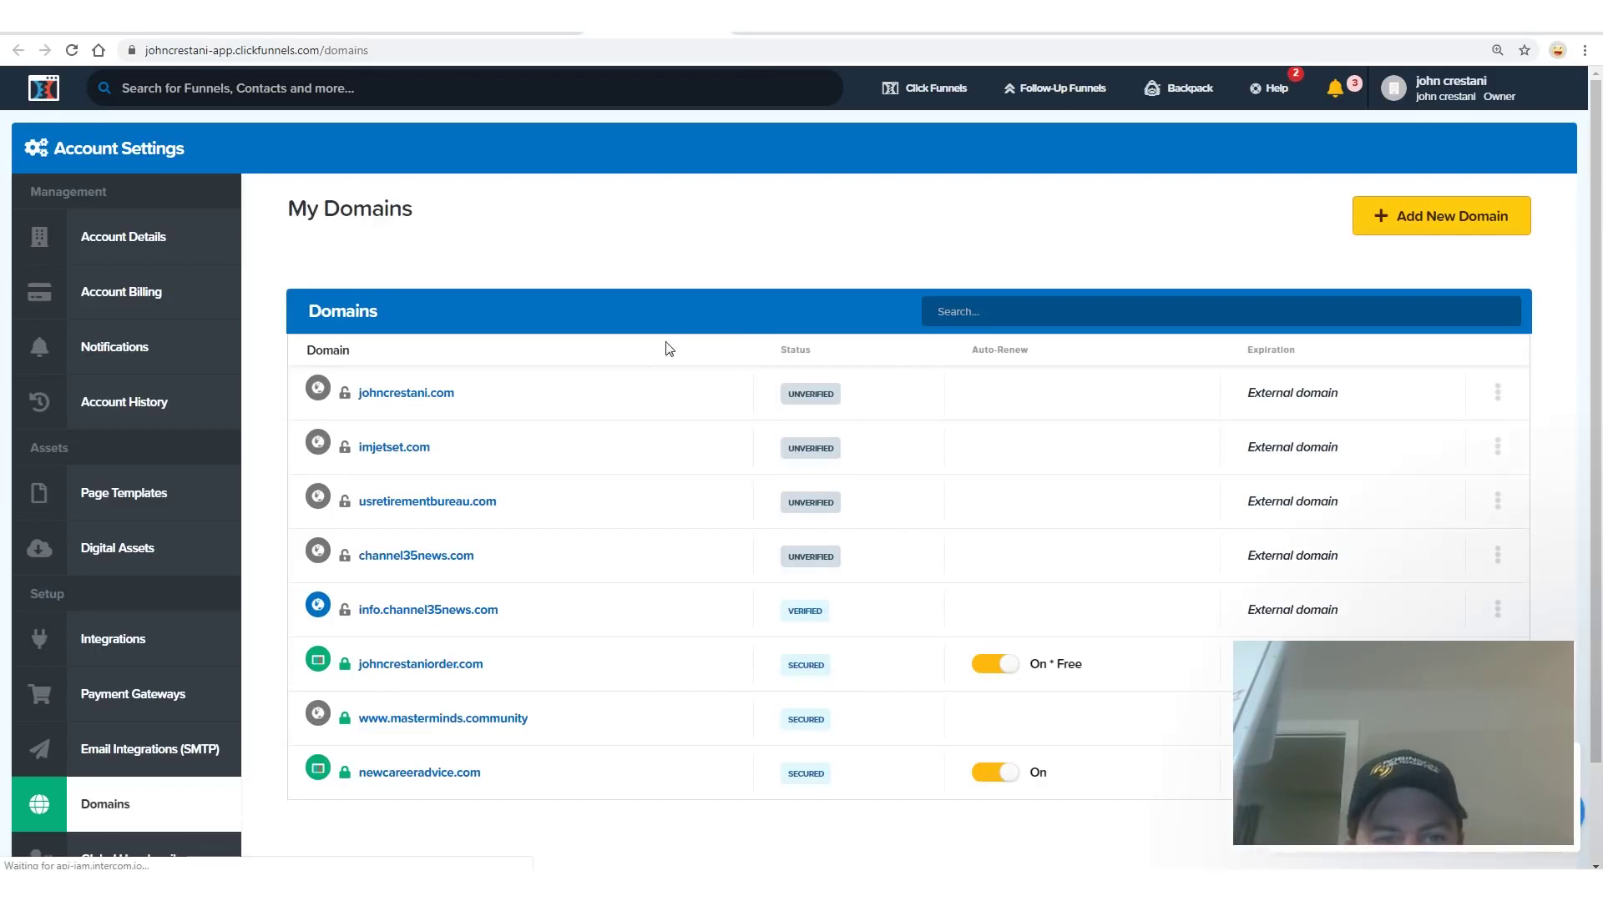
- Start adding a new domain and choose to register a new one, opening the search for available domains
{"action": "left_click_drag", "start_coordinate": [1551, 183], "coordinate": [1509, 179]}
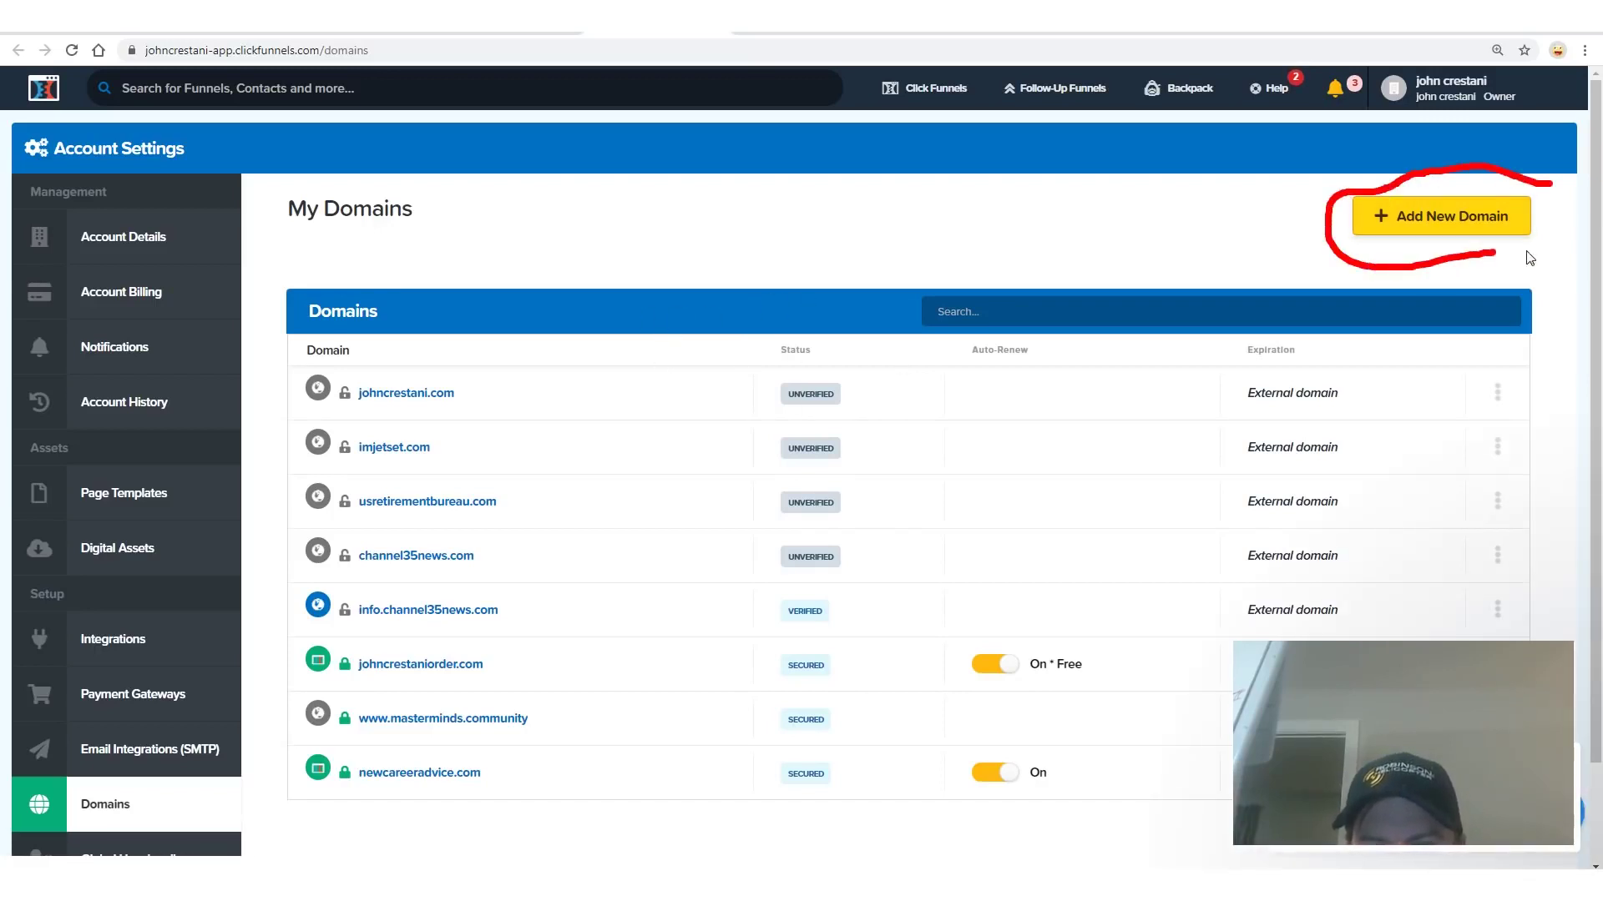
{"action": "left_click_drag", "start_coordinate": [1359, 198], "coordinate": [1527, 219]}
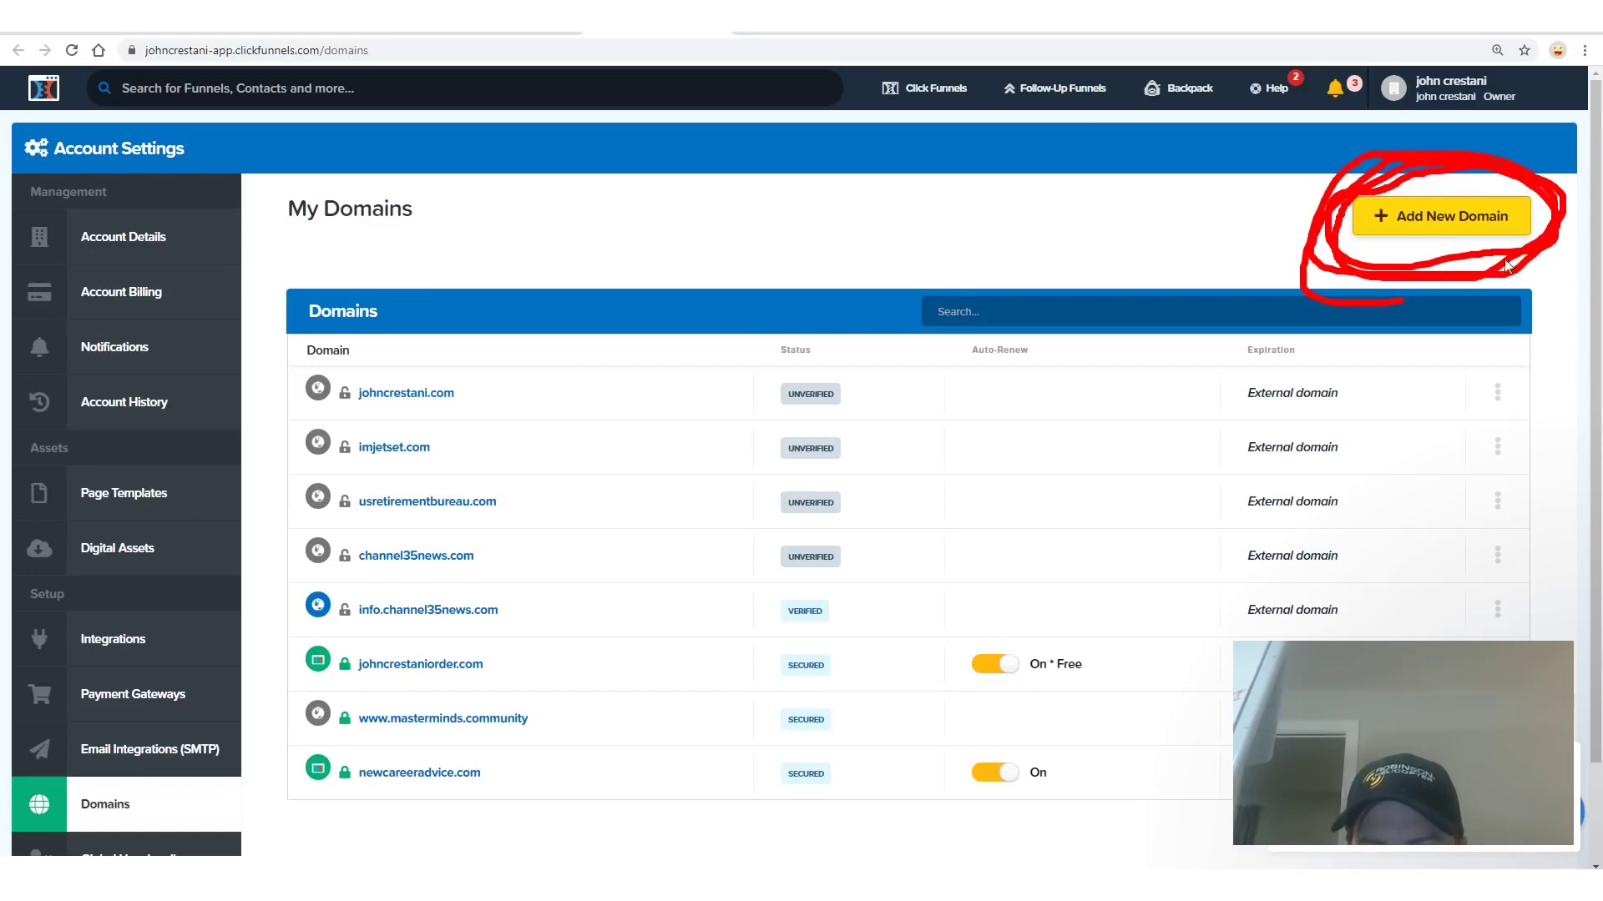
{"action": "left_click_drag", "start_coordinate": [240, 266], "coordinate": [1227, 159]}
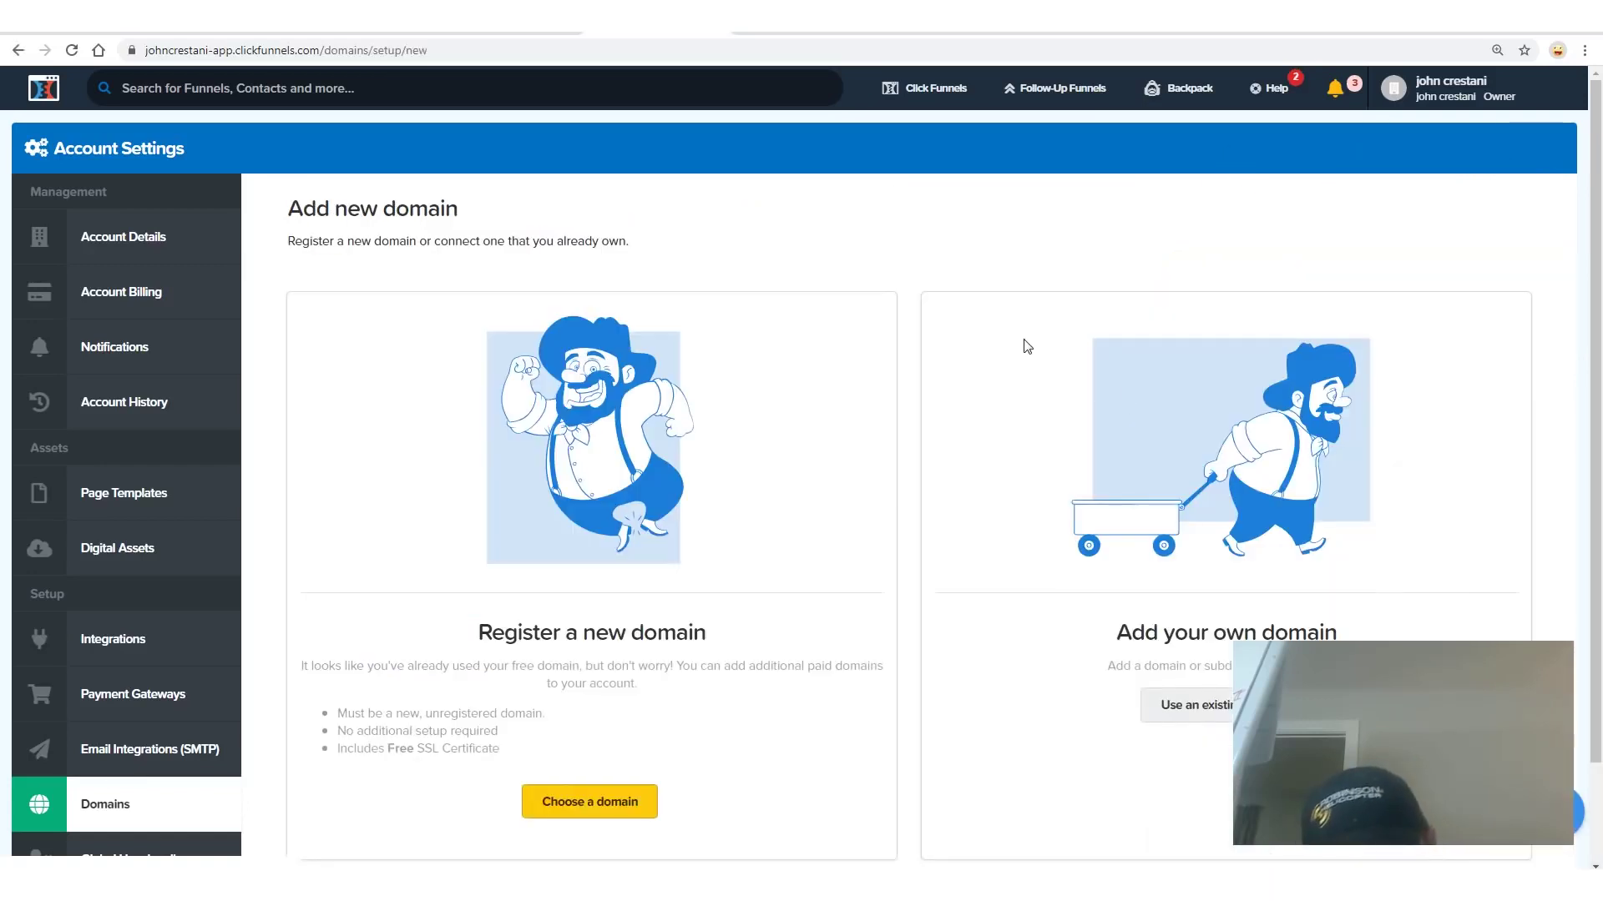
{"action": "left_click_drag", "start_coordinate": [905, 231], "coordinate": [601, 856]}
{"action": "mouse_move", "coordinate": [309, 817]}
{"action": "left_mouse_down"}
{"action": "mouse_move", "coordinate": [247, 476]}
{"action": "mouse_move", "coordinate": [279, 192]}
{"action": "mouse_move", "coordinate": [841, 185]}
{"action": "left_mouse_up"}
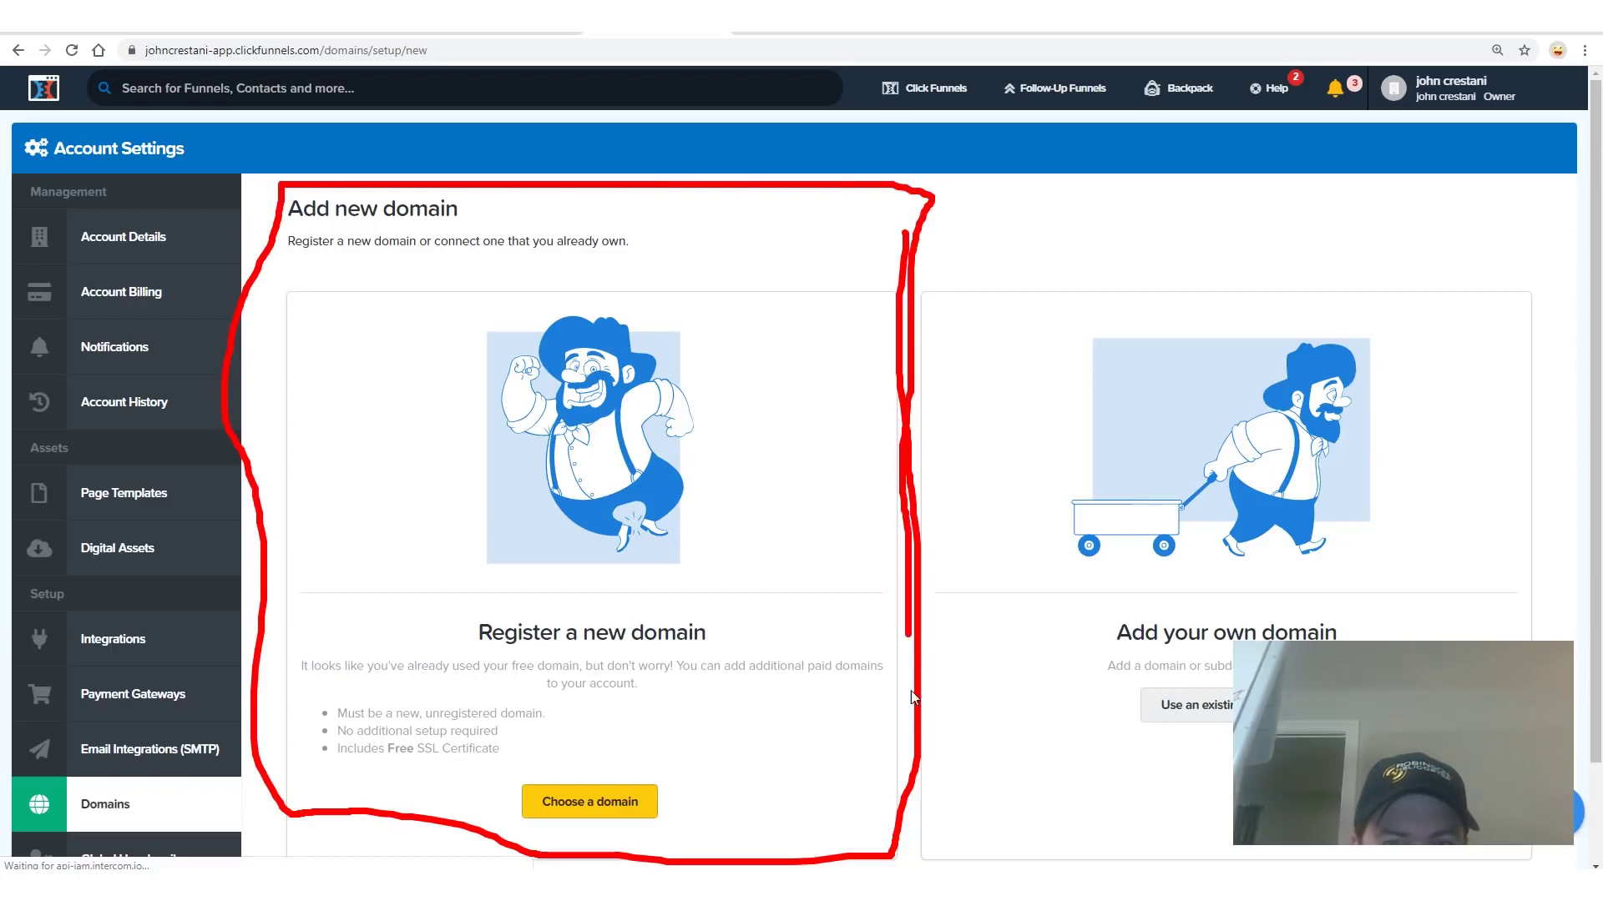
{"action": "left_click_drag", "start_coordinate": [913, 698], "coordinate": [872, 804]}
{"action": "mouse_move", "coordinate": [667, 864]}
{"action": "left_mouse_down"}
{"action": "mouse_move", "coordinate": [493, 831]}
{"action": "mouse_move", "coordinate": [717, 834]}
{"action": "left_mouse_up"}
{"action": "left_click", "coordinate": [589, 802]}
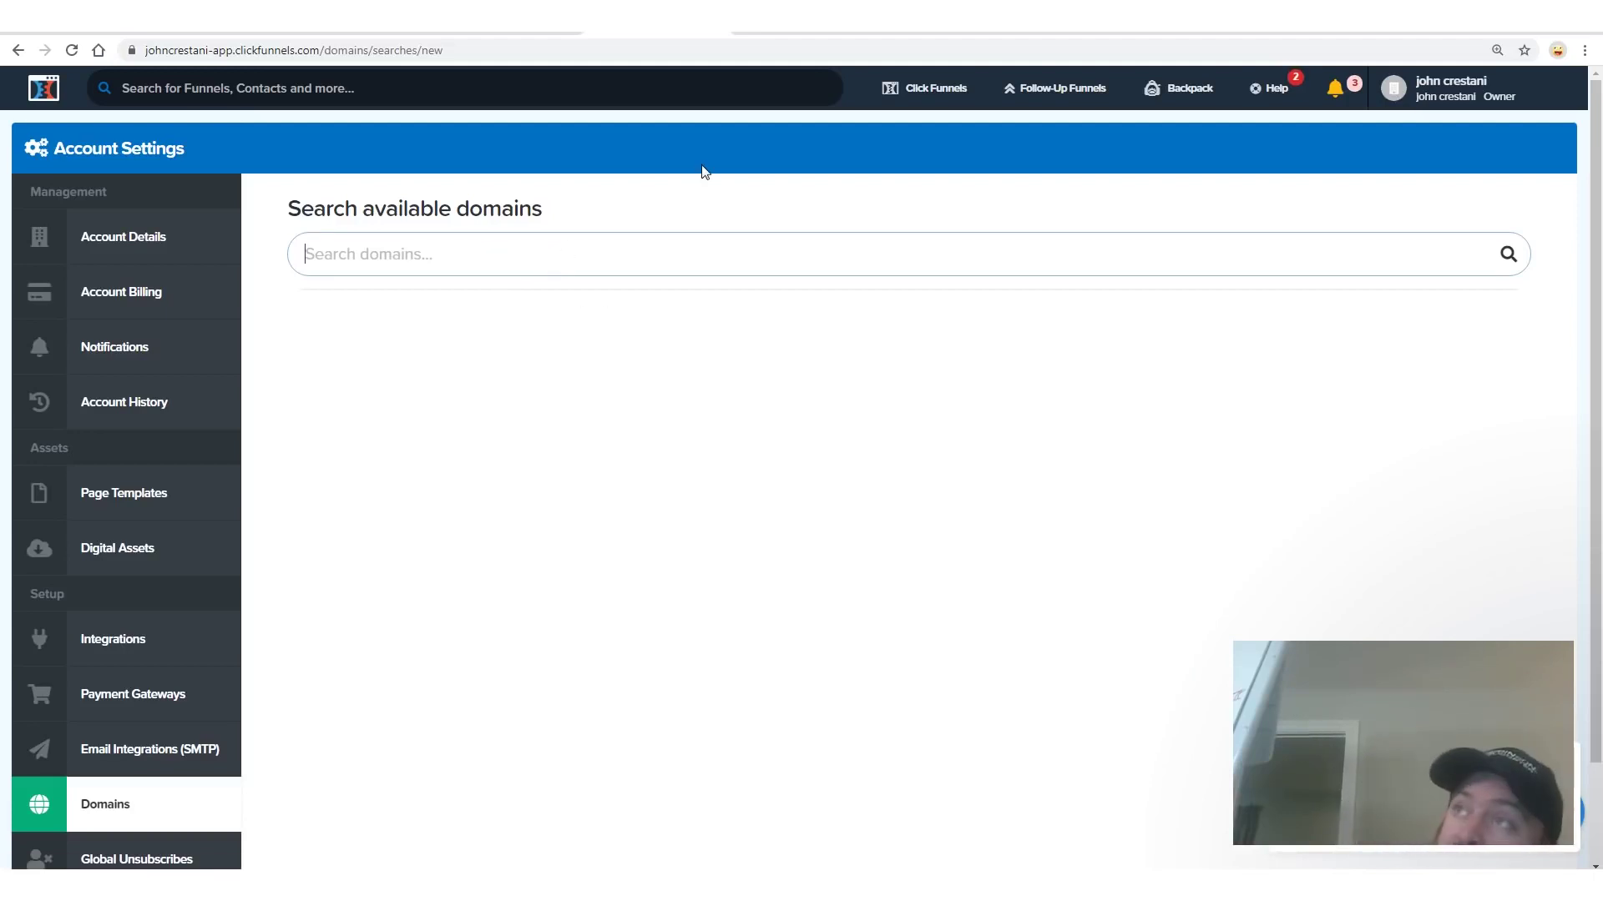
- Search the available domains for habibscareeradvice and open the offer for habibscareeradvice.com
{"action": "type", "text": "habibscareeradvice"}
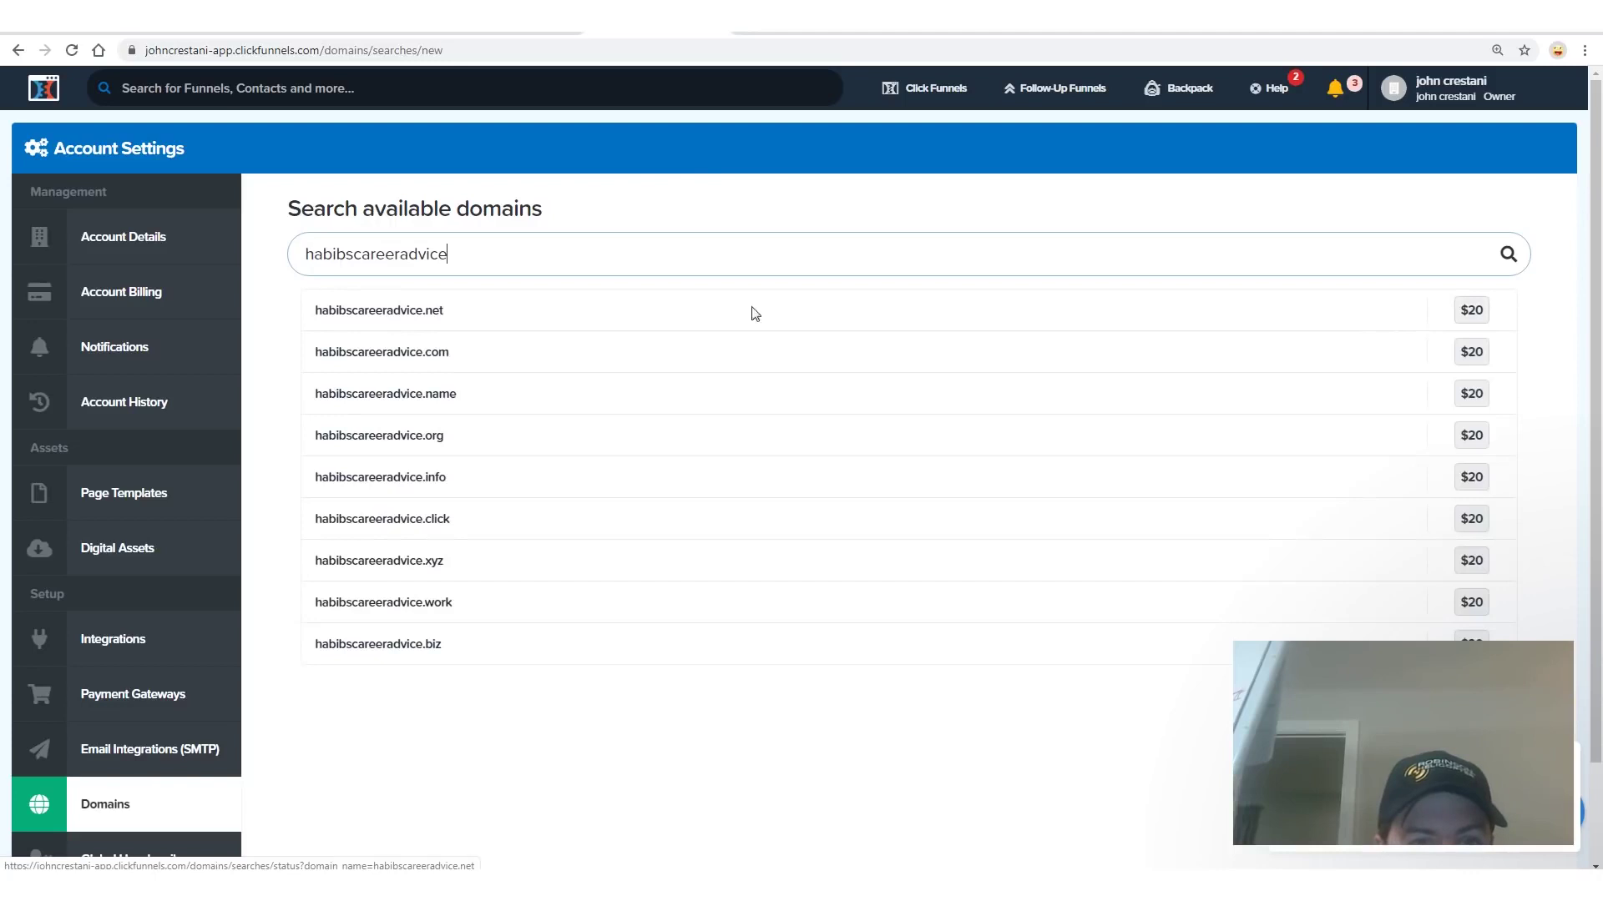
{"action": "left_click_drag", "start_coordinate": [468, 350], "coordinate": [261, 340]}
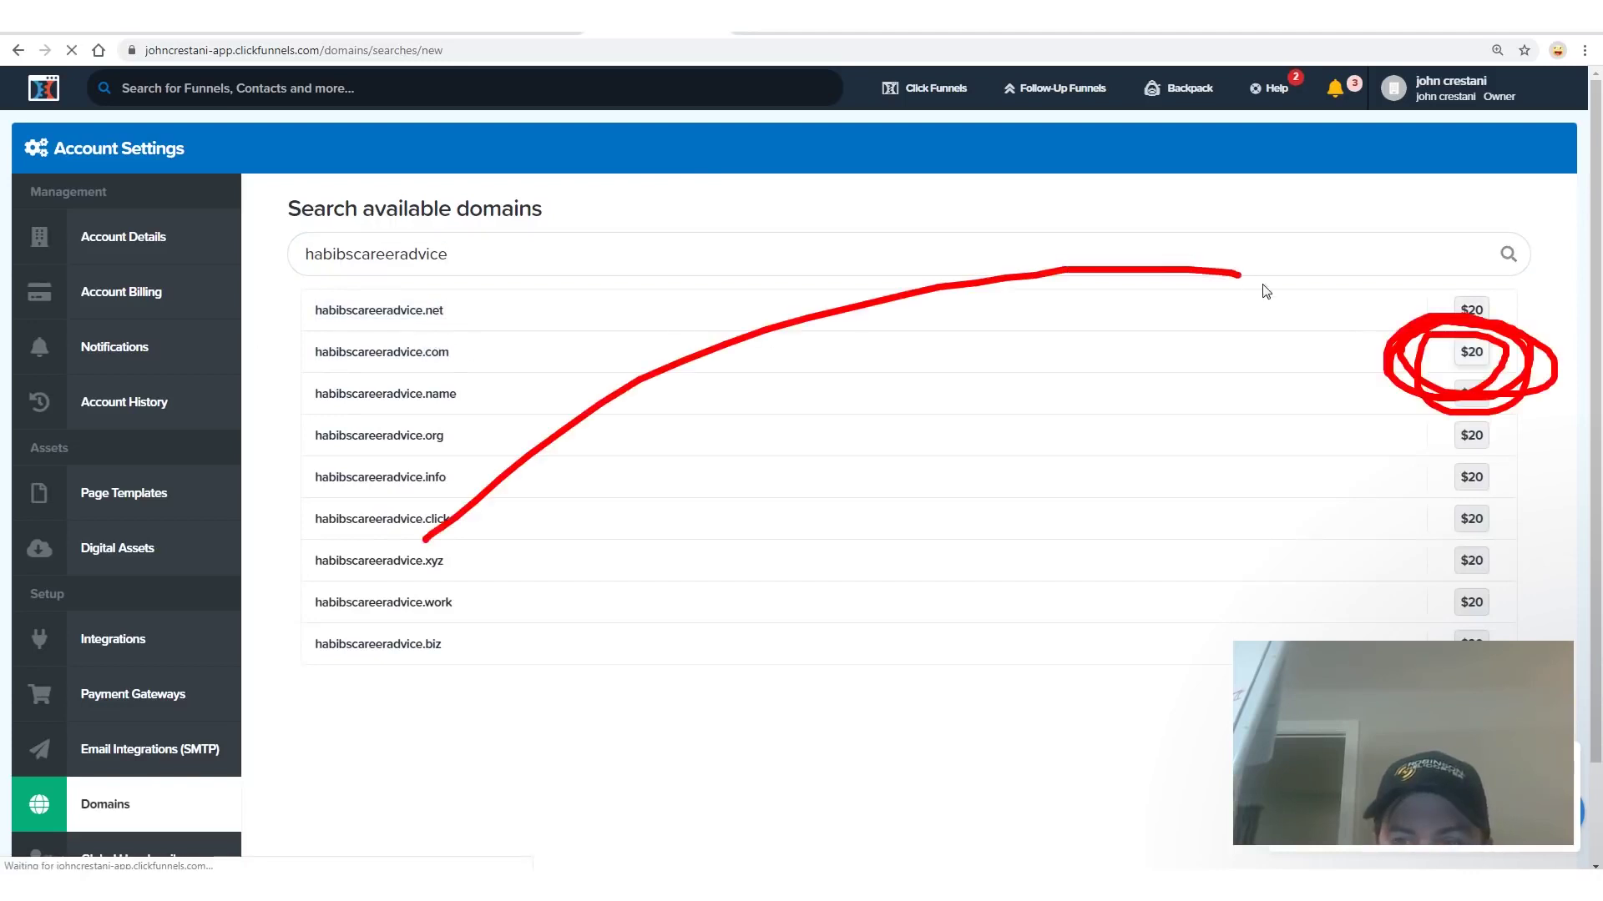
{"action": "left_click_drag", "start_coordinate": [1309, 324], "coordinate": [1300, 242]}
{"action": "left_click_drag", "start_coordinate": [1018, 763], "coordinate": [1335, 388]}
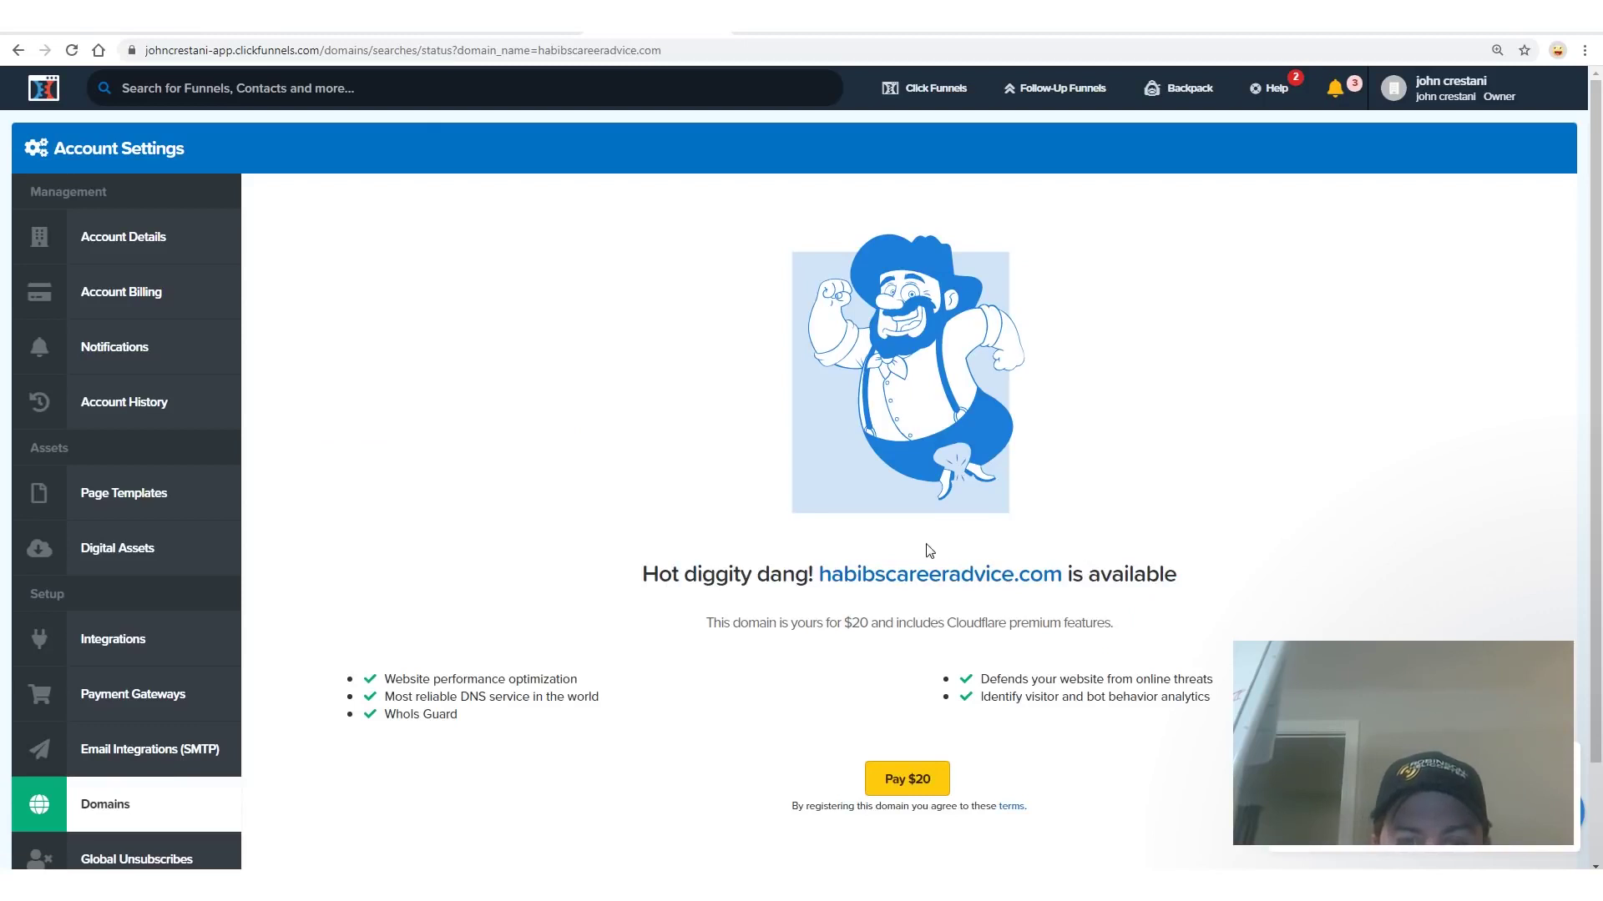
- Look over the registration page for habibscareeradvice.com, including its availability and the payment option
{"action": "left_click_drag", "start_coordinate": [653, 581], "coordinate": [1062, 576]}
{"action": "left_click", "coordinate": [1171, 574]}
{"action": "double_click", "coordinate": [1171, 574]}
{"action": "mouse_move", "coordinate": [1062, 721]}
{"action": "left_mouse_down"}
{"action": "mouse_move", "coordinate": [750, 728]}
{"action": "mouse_move", "coordinate": [1043, 711]}
{"action": "mouse_move", "coordinate": [1119, 773]}
{"action": "mouse_move", "coordinate": [785, 743]}
{"action": "mouse_move", "coordinate": [1051, 766]}
{"action": "mouse_move", "coordinate": [851, 732]}
{"action": "left_mouse_up"}
{"action": "mouse_move", "coordinate": [709, 219]}
{"action": "left_mouse_down"}
{"action": "mouse_move", "coordinate": [486, 429]}
{"action": "mouse_move", "coordinate": [642, 706]}
{"action": "mouse_move", "coordinate": [547, 703]}
{"action": "left_mouse_up"}
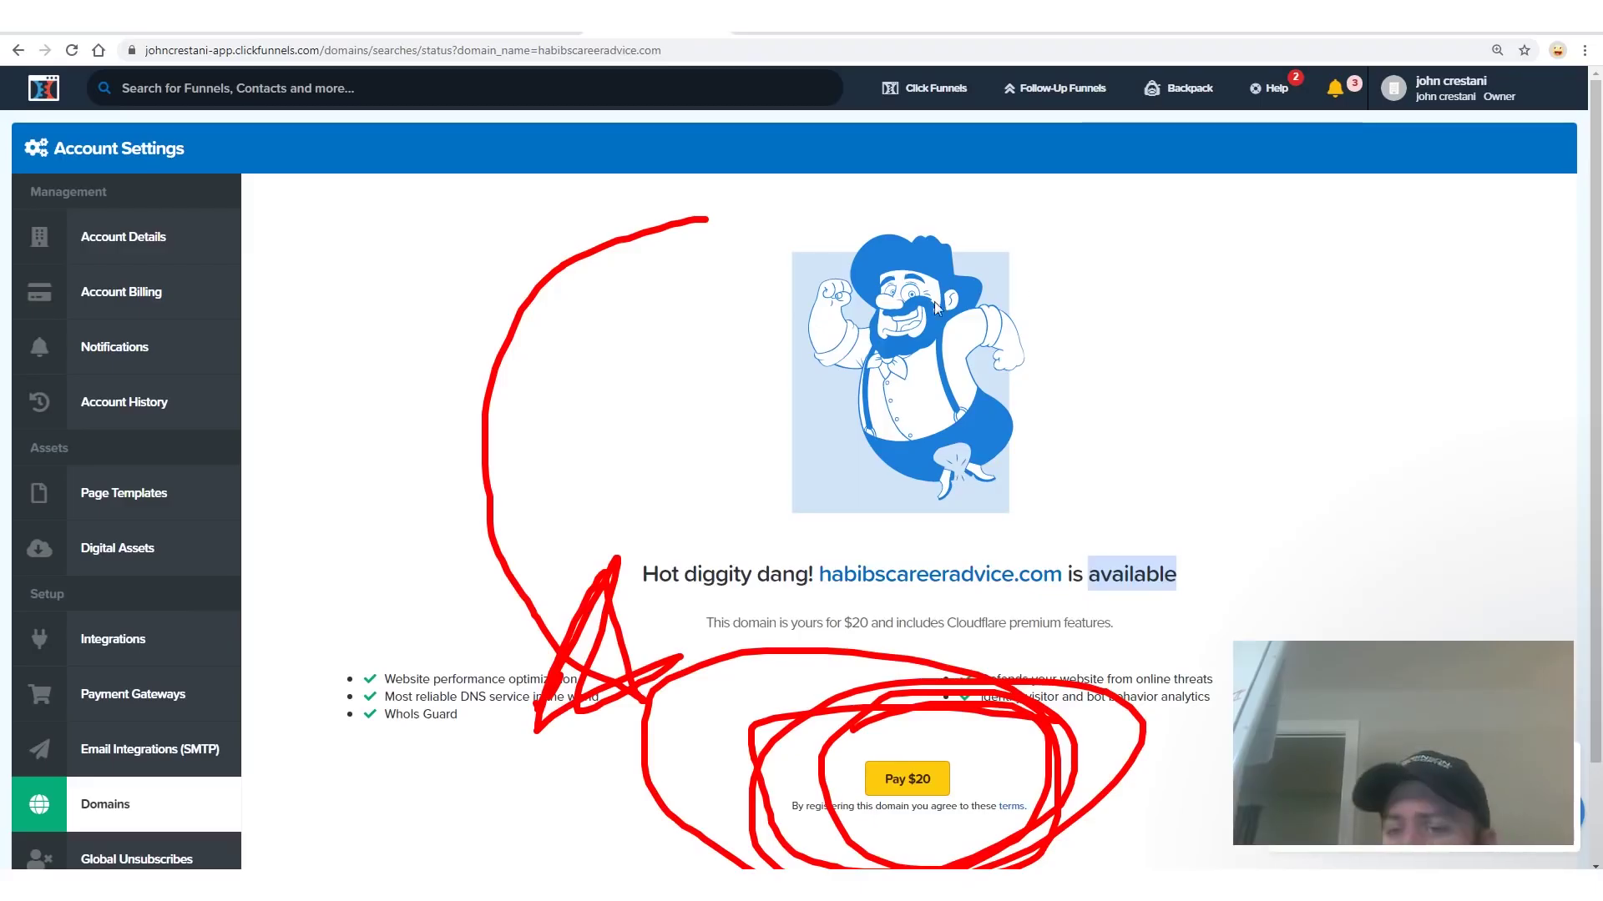
{"action": "left_click_drag", "start_coordinate": [1144, 261], "coordinate": [1255, 568]}
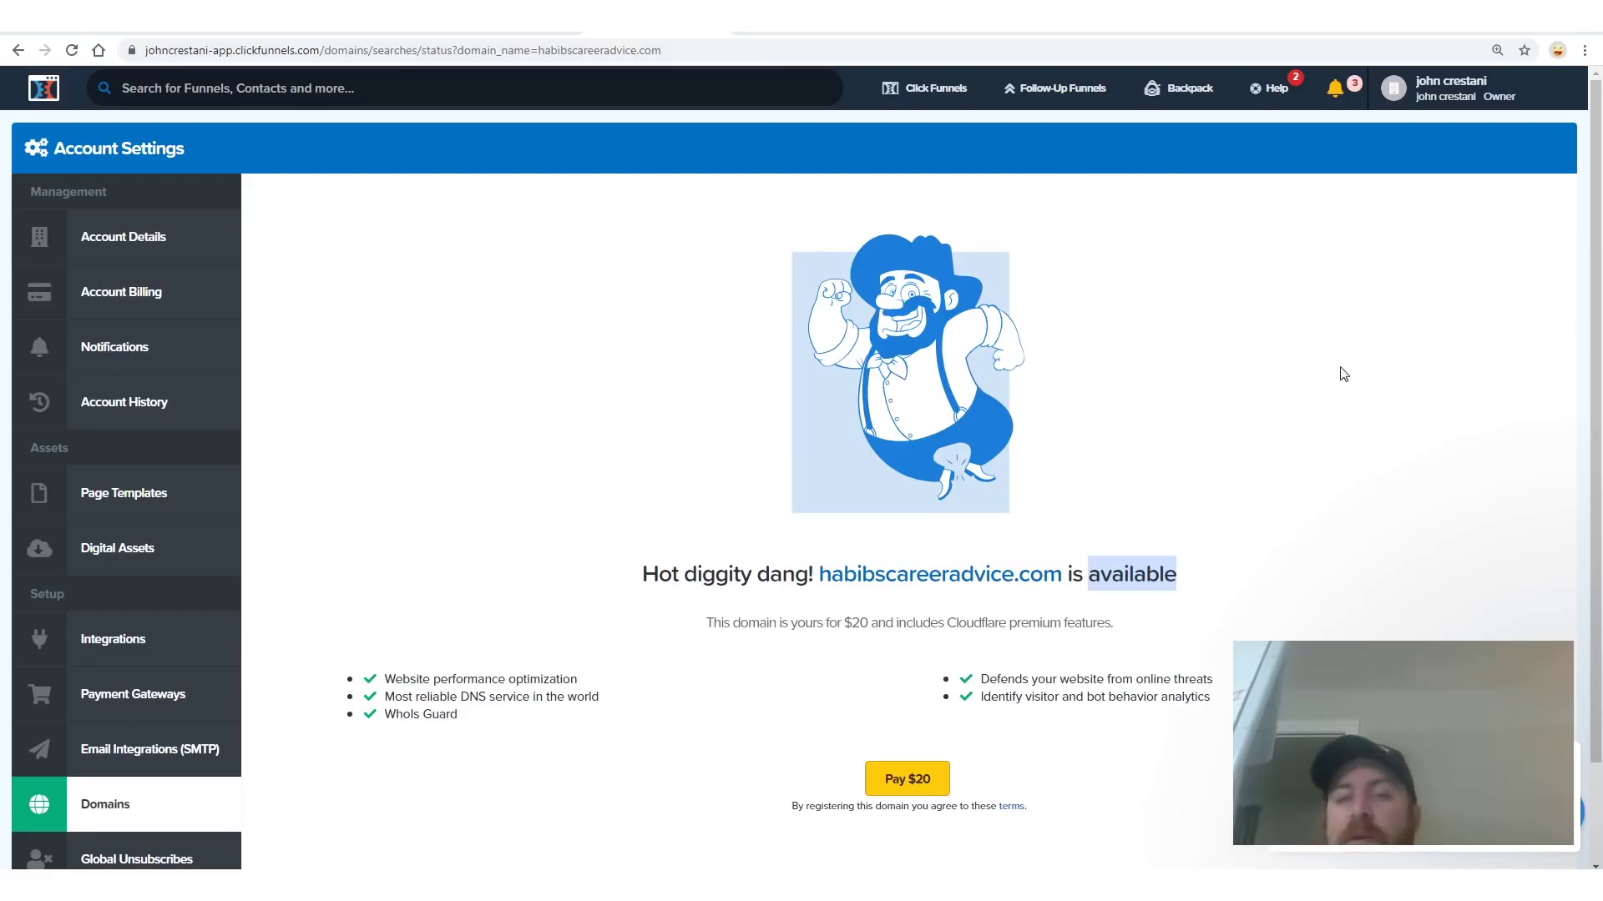
{"action": "left_click", "coordinate": [995, 750]}
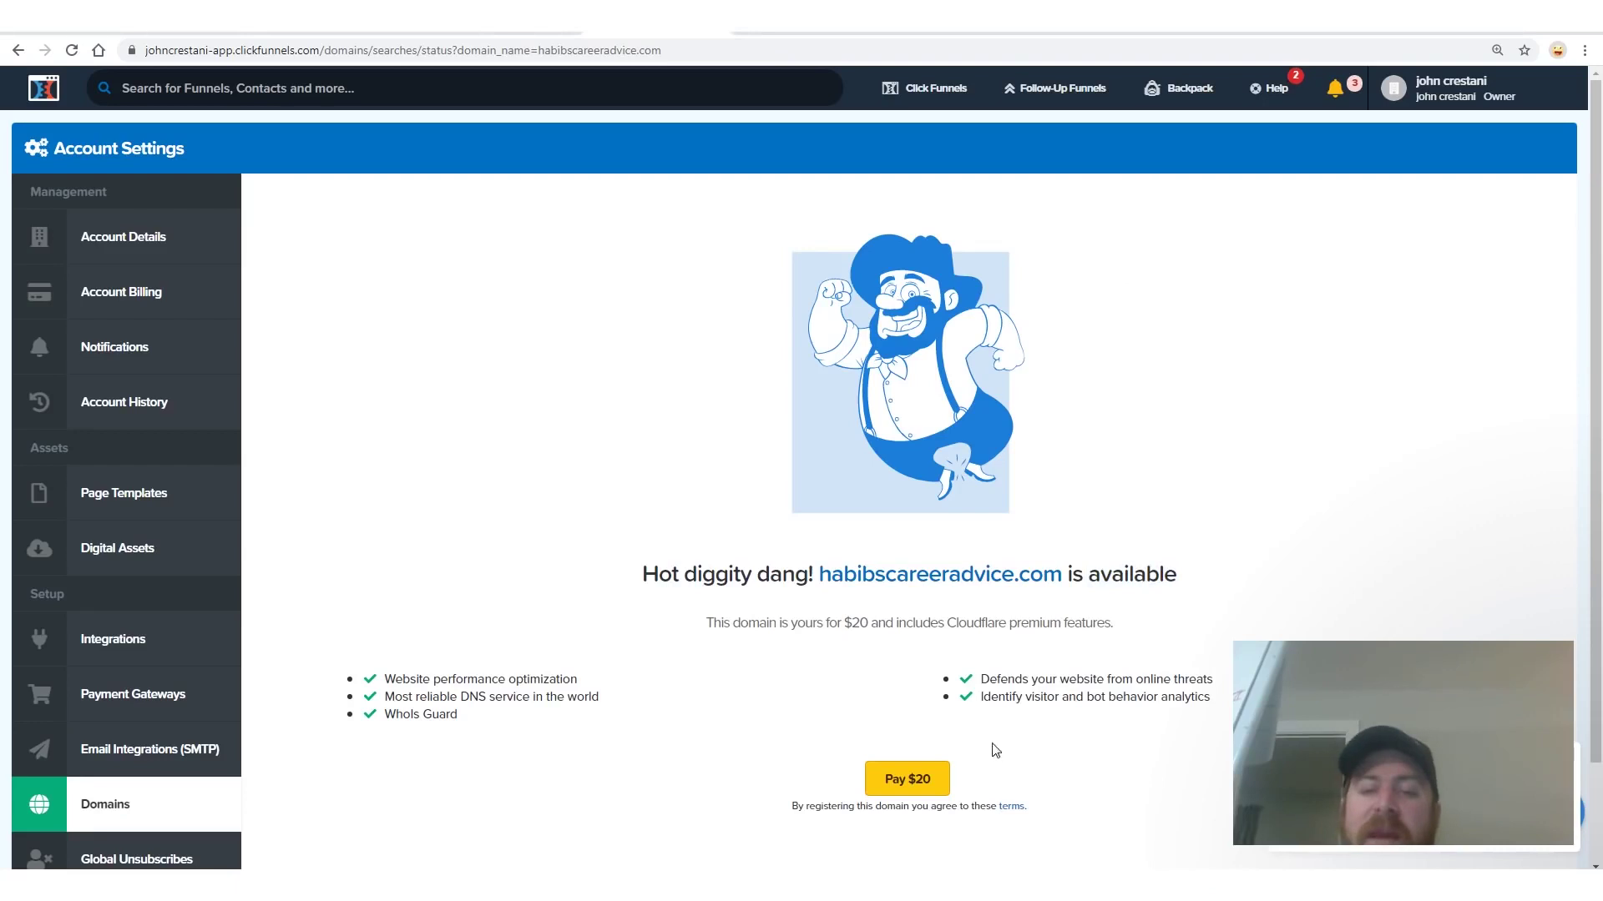
{"action": "mouse_move", "coordinate": [1054, 766]}
{"action": "left_mouse_down"}
{"action": "mouse_move", "coordinate": [734, 801]}
{"action": "mouse_move", "coordinate": [1111, 802]}
{"action": "mouse_move", "coordinate": [1050, 758]}
{"action": "left_mouse_up"}
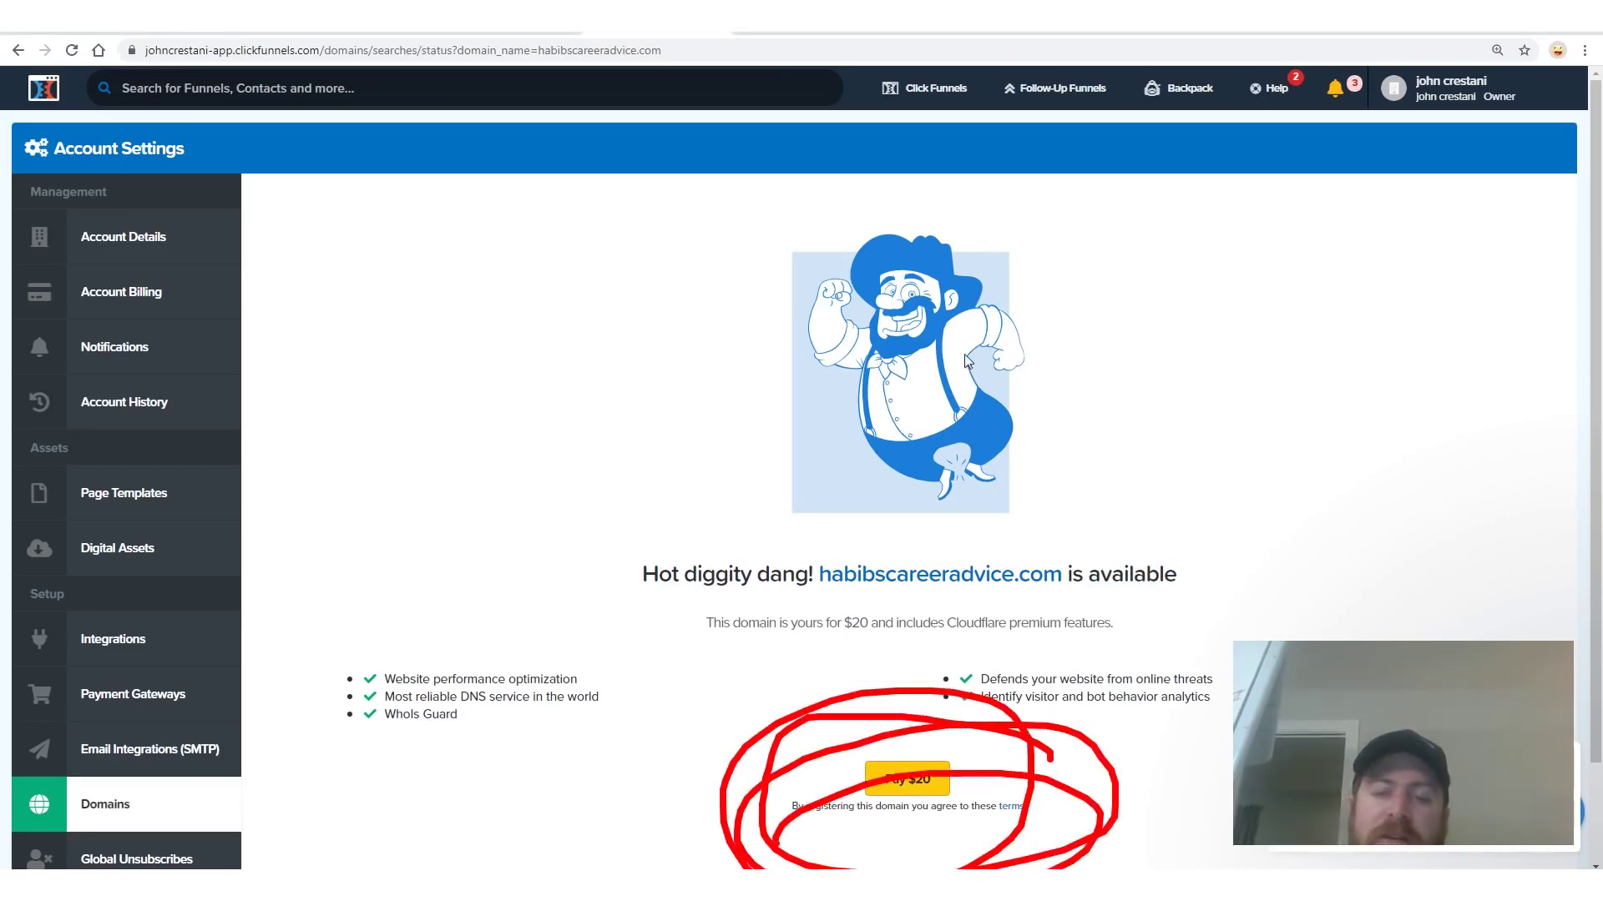
{"action": "left_click_drag", "start_coordinate": [934, 270], "coordinate": [622, 817]}
{"action": "key", "text": "Escape"}
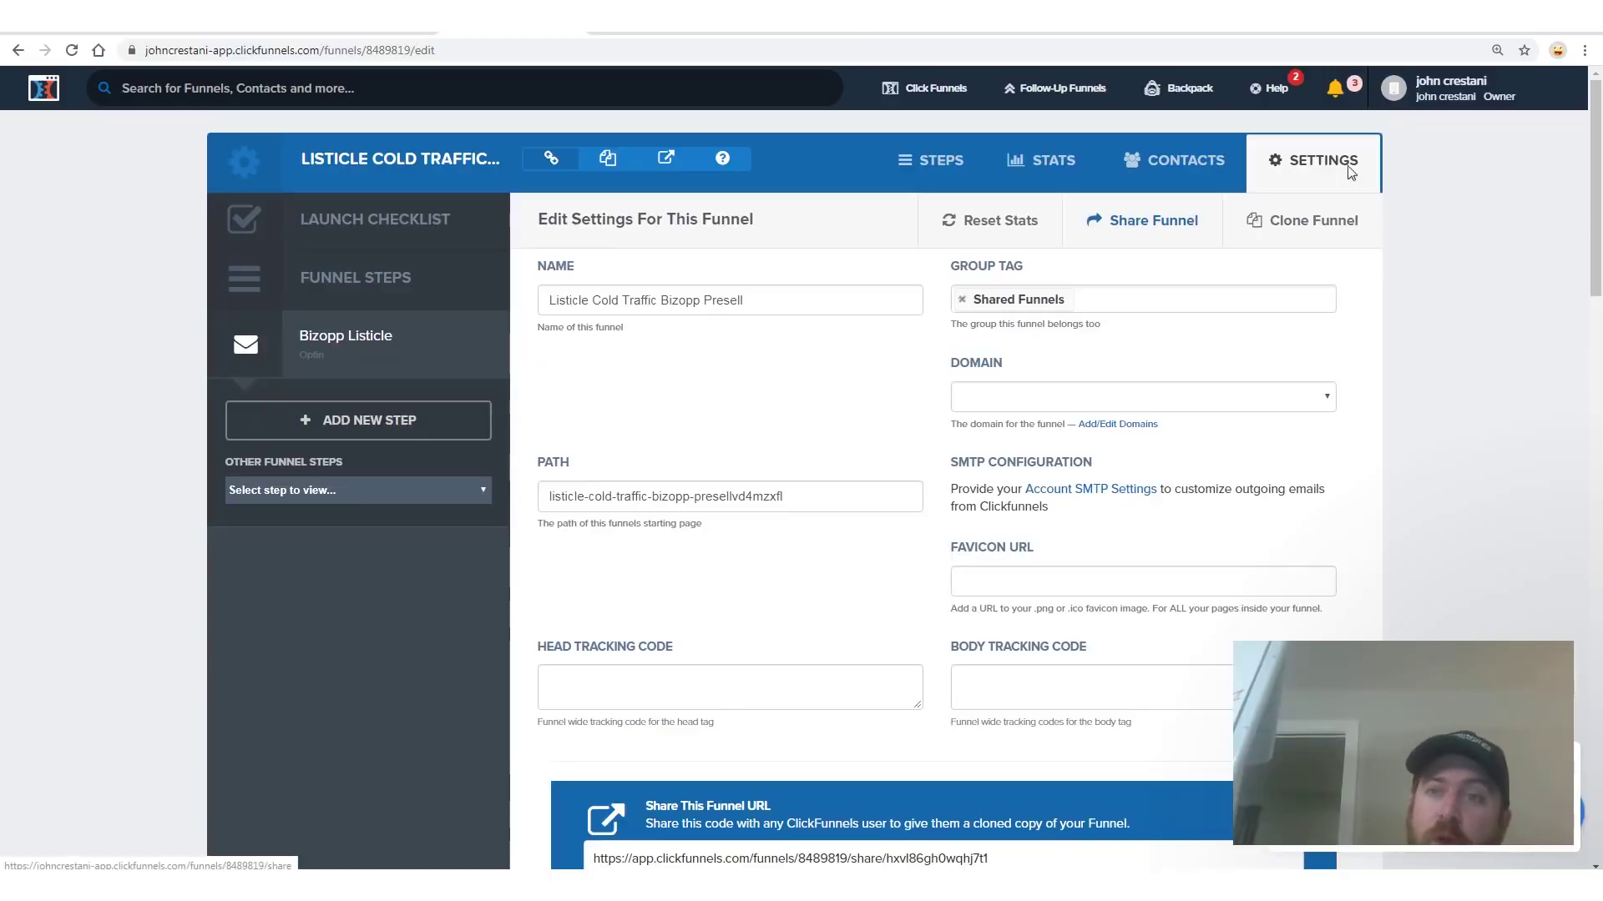
- Return to the presell funnel's Bizopp Listicle step and look over its URL and page-editing options
{"action": "left_click_drag", "start_coordinate": [1291, 139], "coordinate": [1407, 166]}
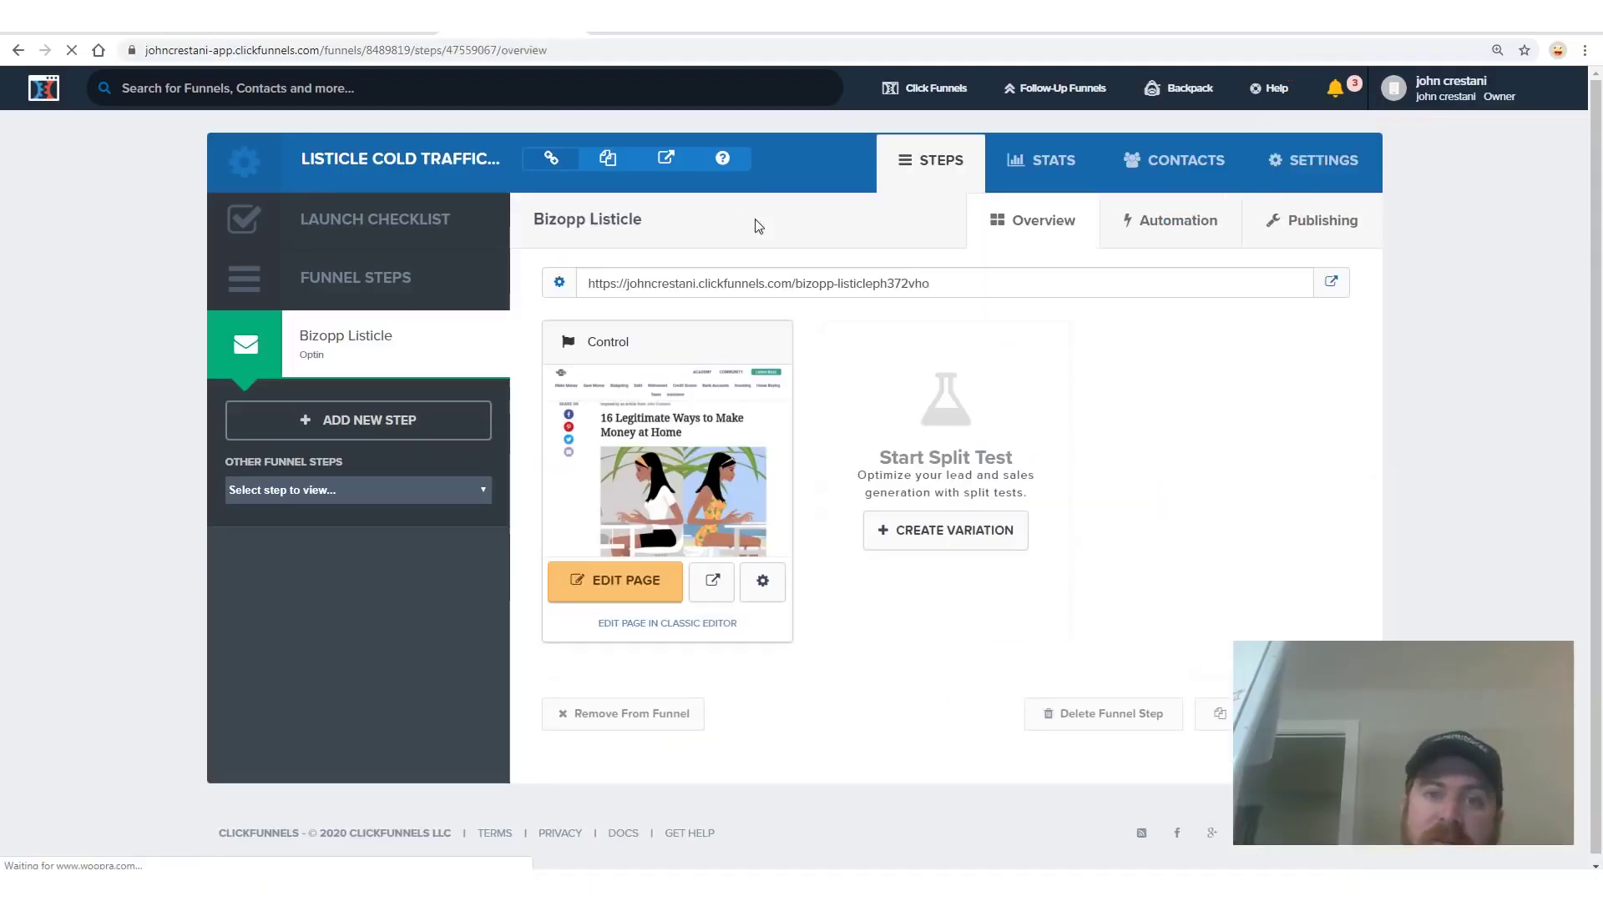
{"action": "mouse_move", "coordinate": [985, 288]}
{"action": "left_mouse_down"}
{"action": "mouse_move", "coordinate": [691, 668]}
{"action": "mouse_move", "coordinate": [794, 619]}
{"action": "mouse_move", "coordinate": [801, 349]}
{"action": "left_mouse_up"}
{"action": "left_click_drag", "start_coordinate": [691, 551], "coordinate": [582, 531]}
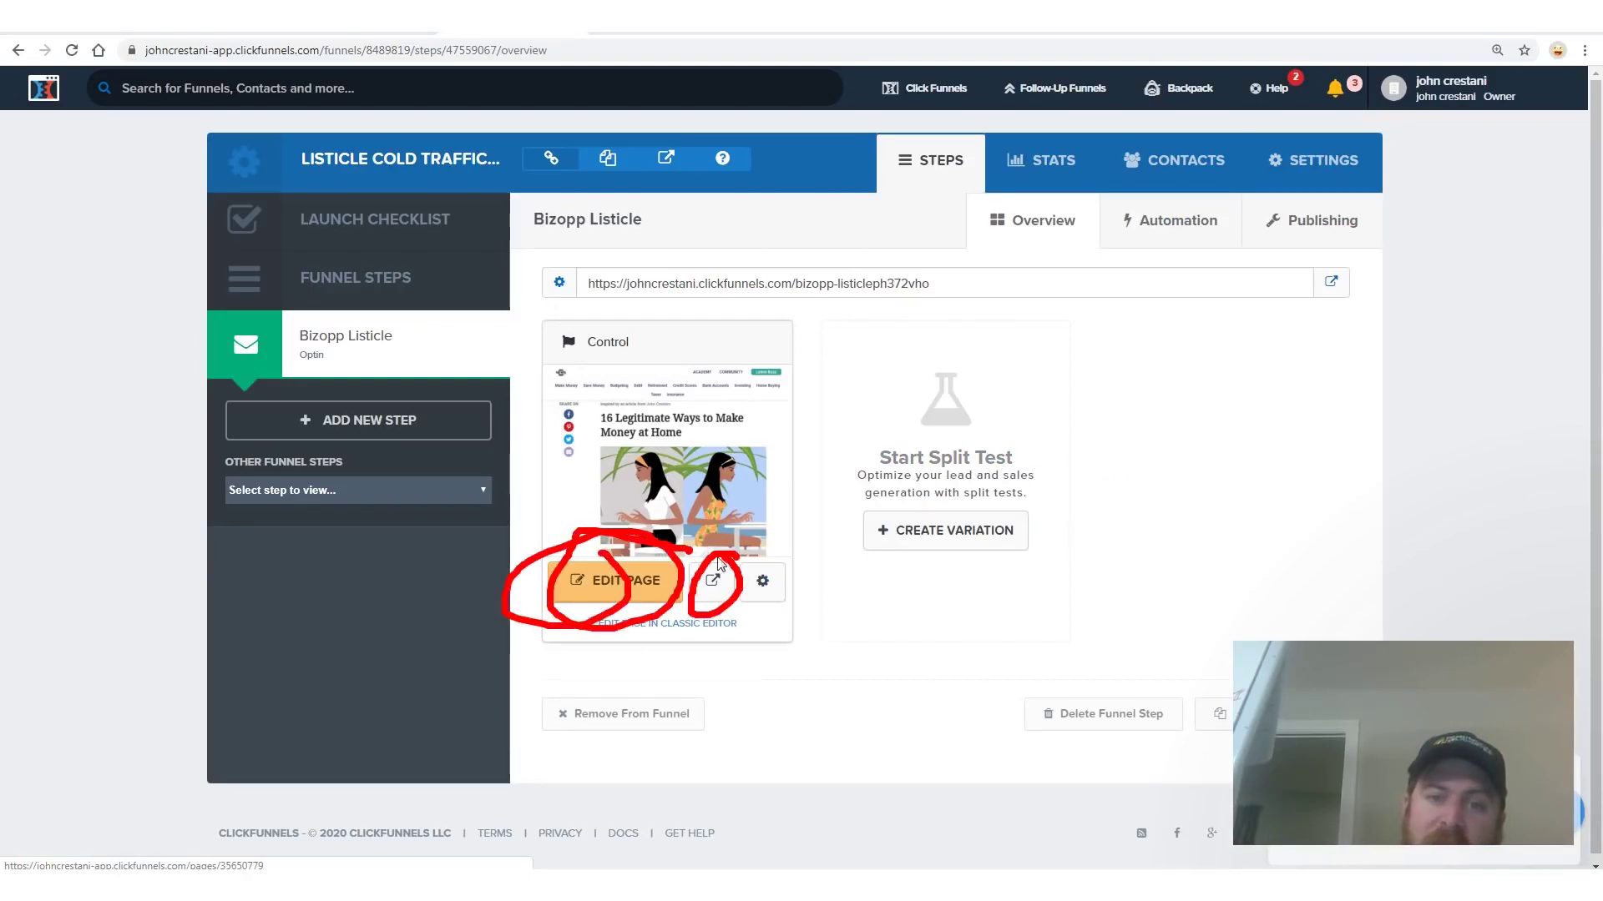
{"action": "mouse_move", "coordinate": [1285, 204]}
{"action": "left_mouse_down"}
{"action": "mouse_move", "coordinate": [951, 203]}
{"action": "mouse_move", "coordinate": [1486, 135]}
{"action": "mouse_move", "coordinate": [1484, 183]}
{"action": "left_mouse_up"}
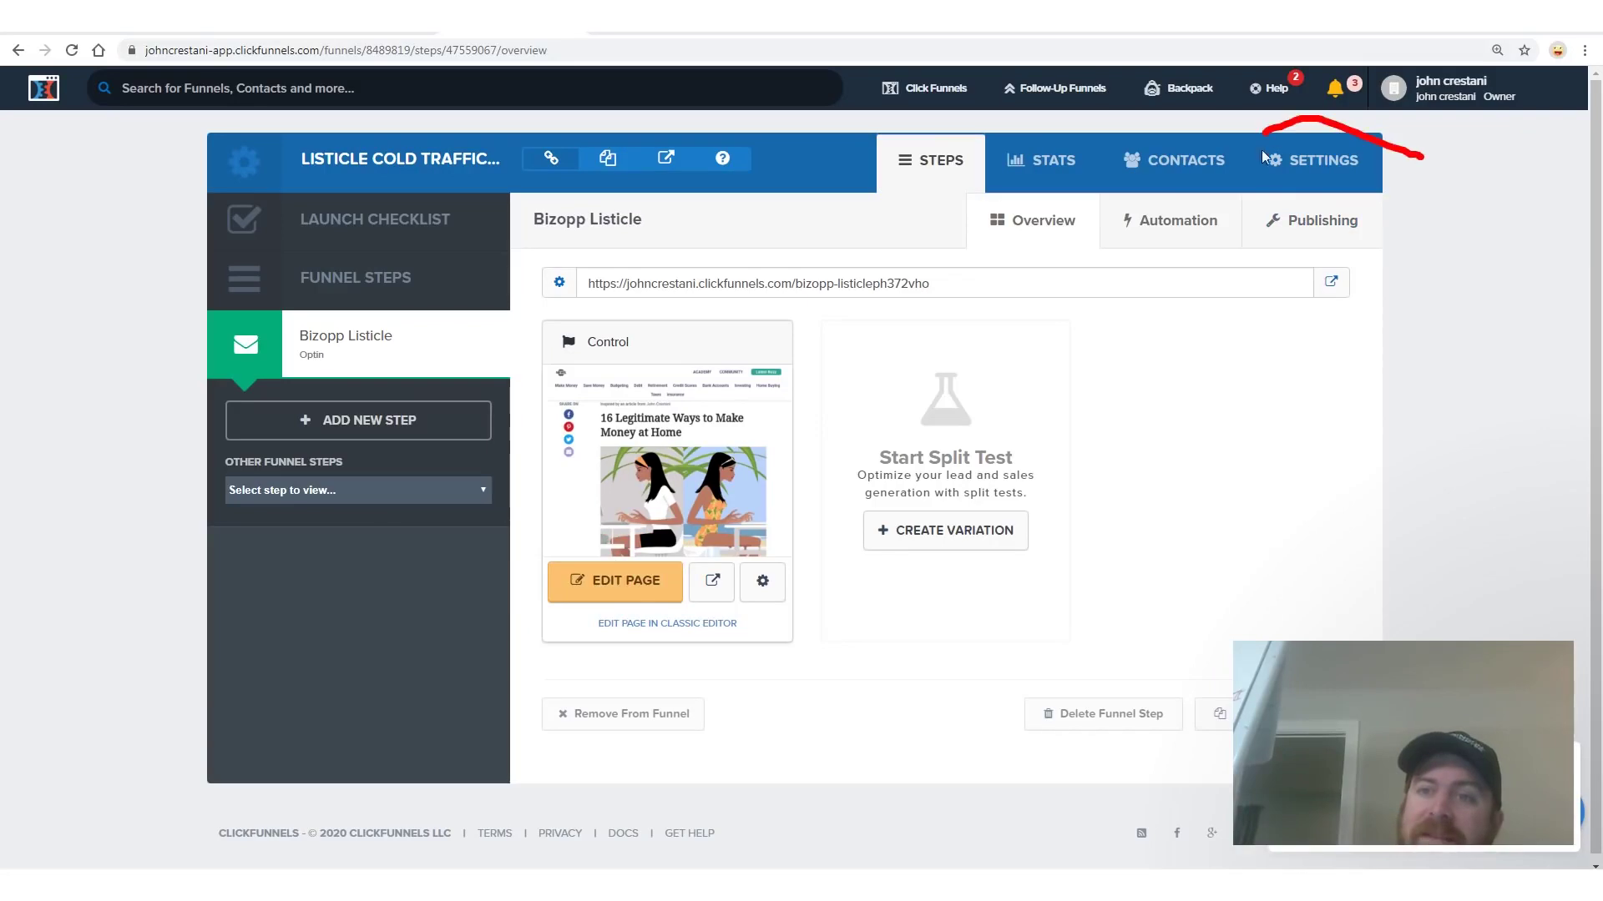
- Open the presell funnel's settings, reload them and set the funnel's domain to newcareeradvice.com
{"action": "left_click", "coordinate": [1326, 153]}
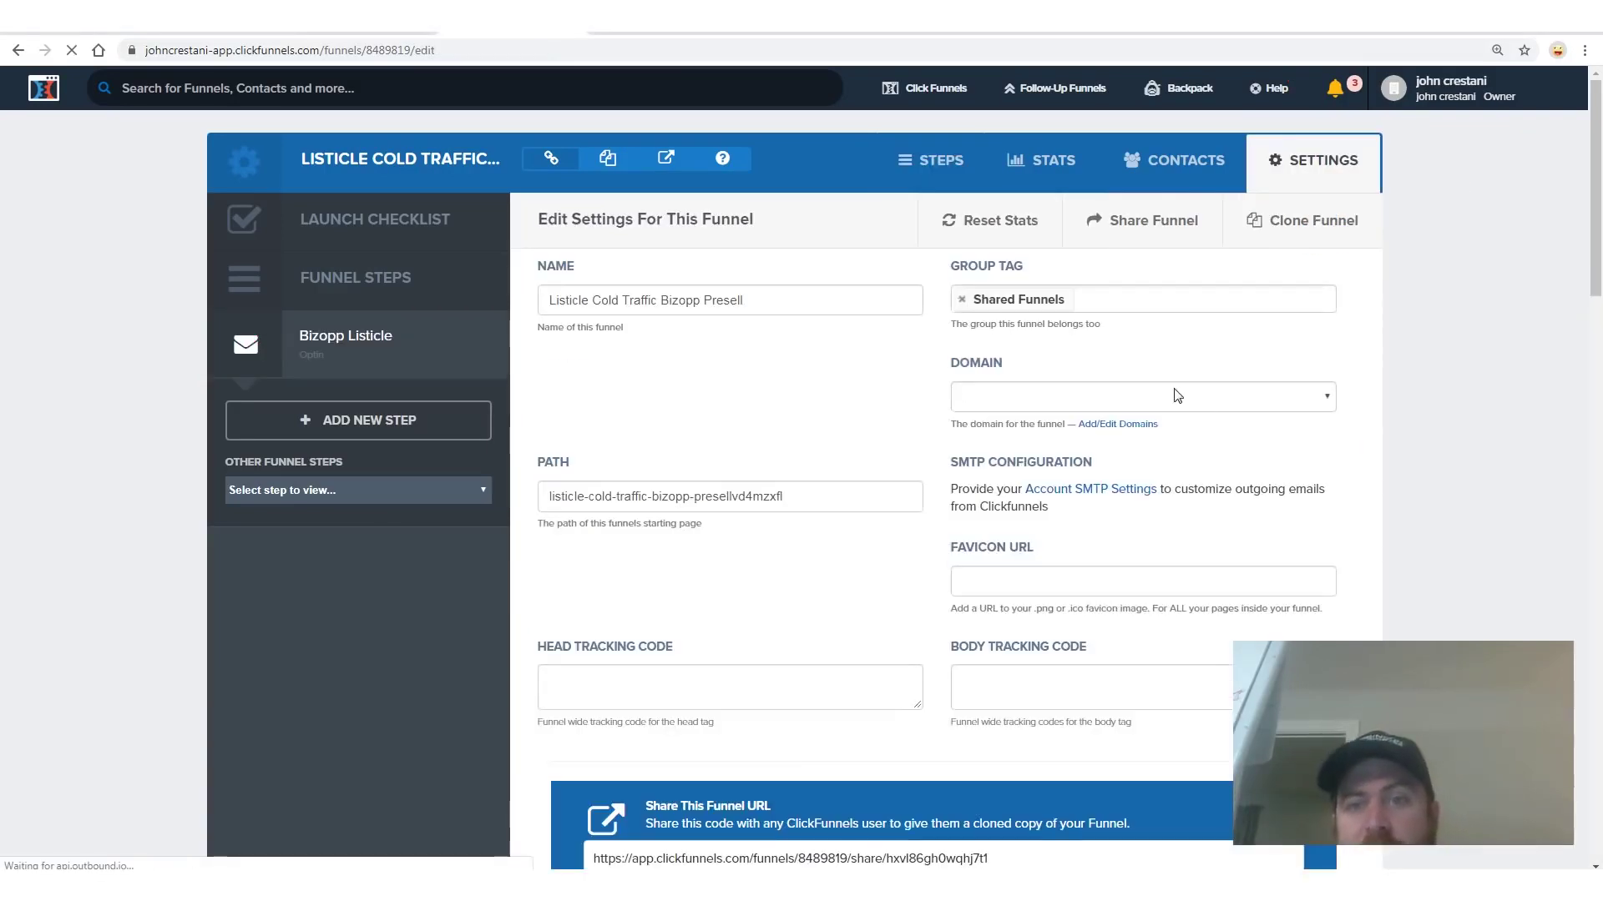
{"action": "right_click", "coordinate": [792, 386]}
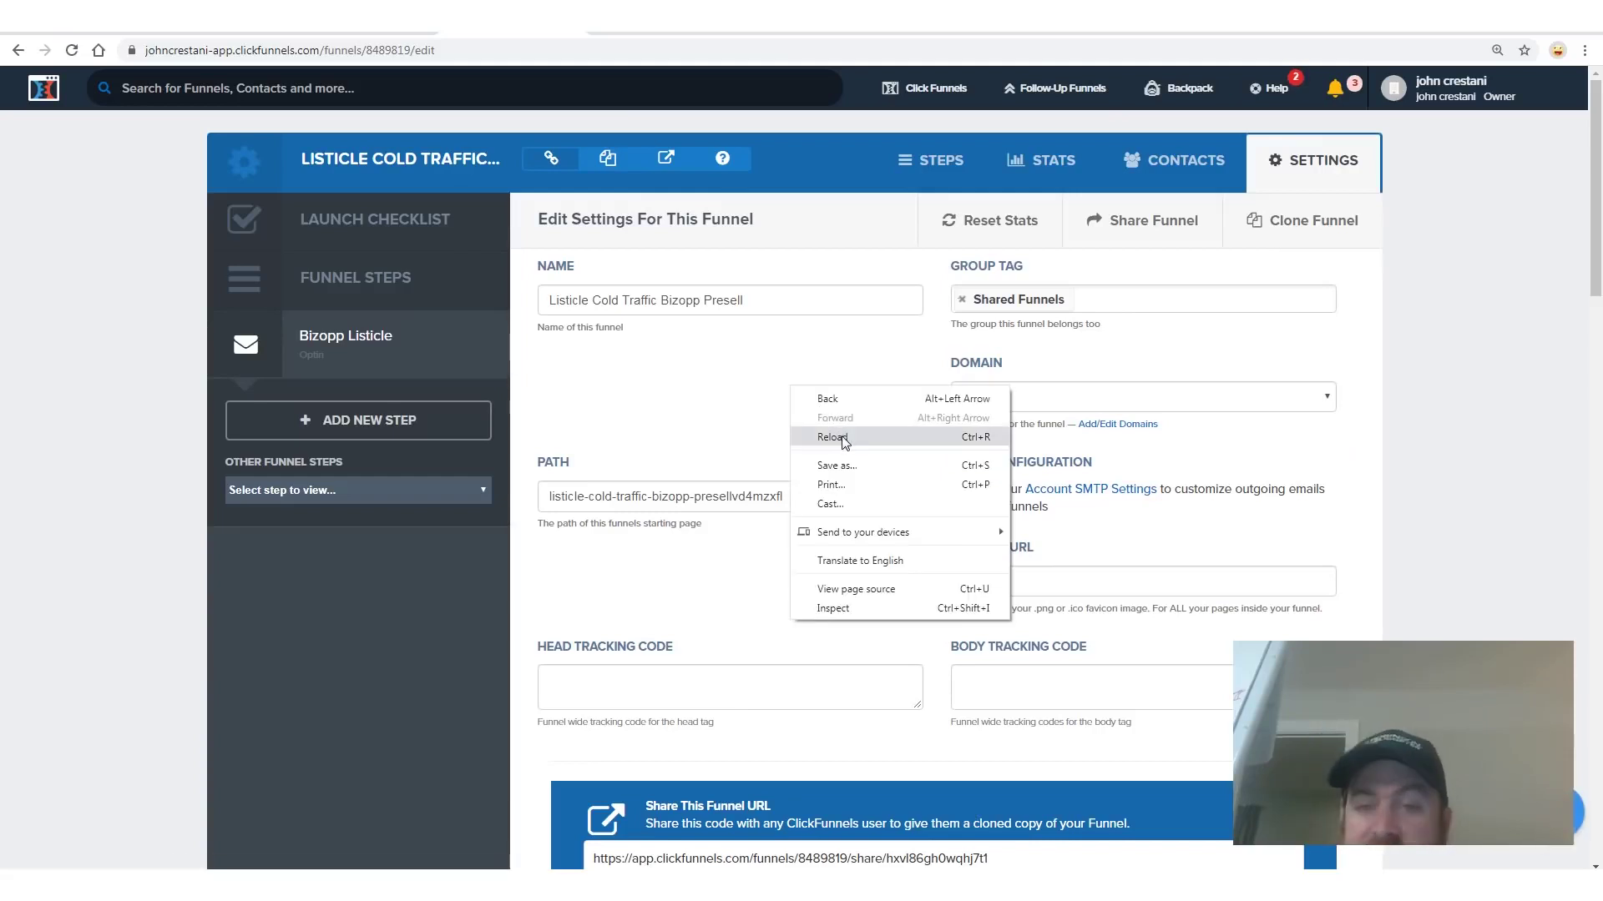
{"action": "left_click_drag", "start_coordinate": [864, 413], "coordinate": [856, 446]}
{"action": "right_click", "coordinate": [829, 422]}
{"action": "left_click", "coordinate": [869, 472]}
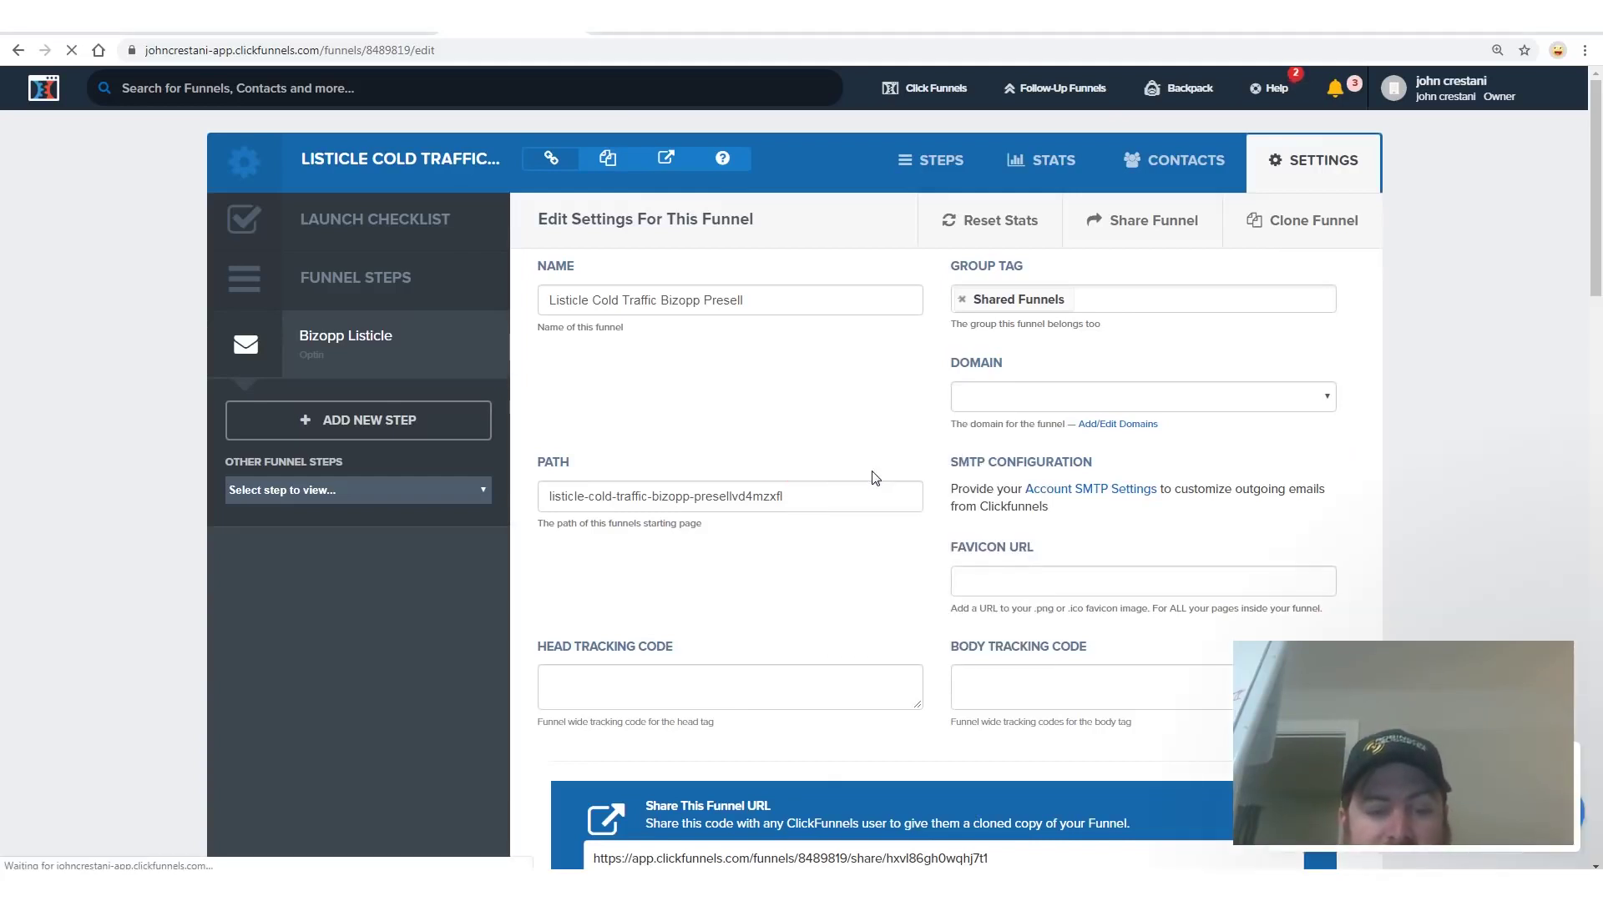
{"action": "left_click", "coordinate": [1245, 396]}
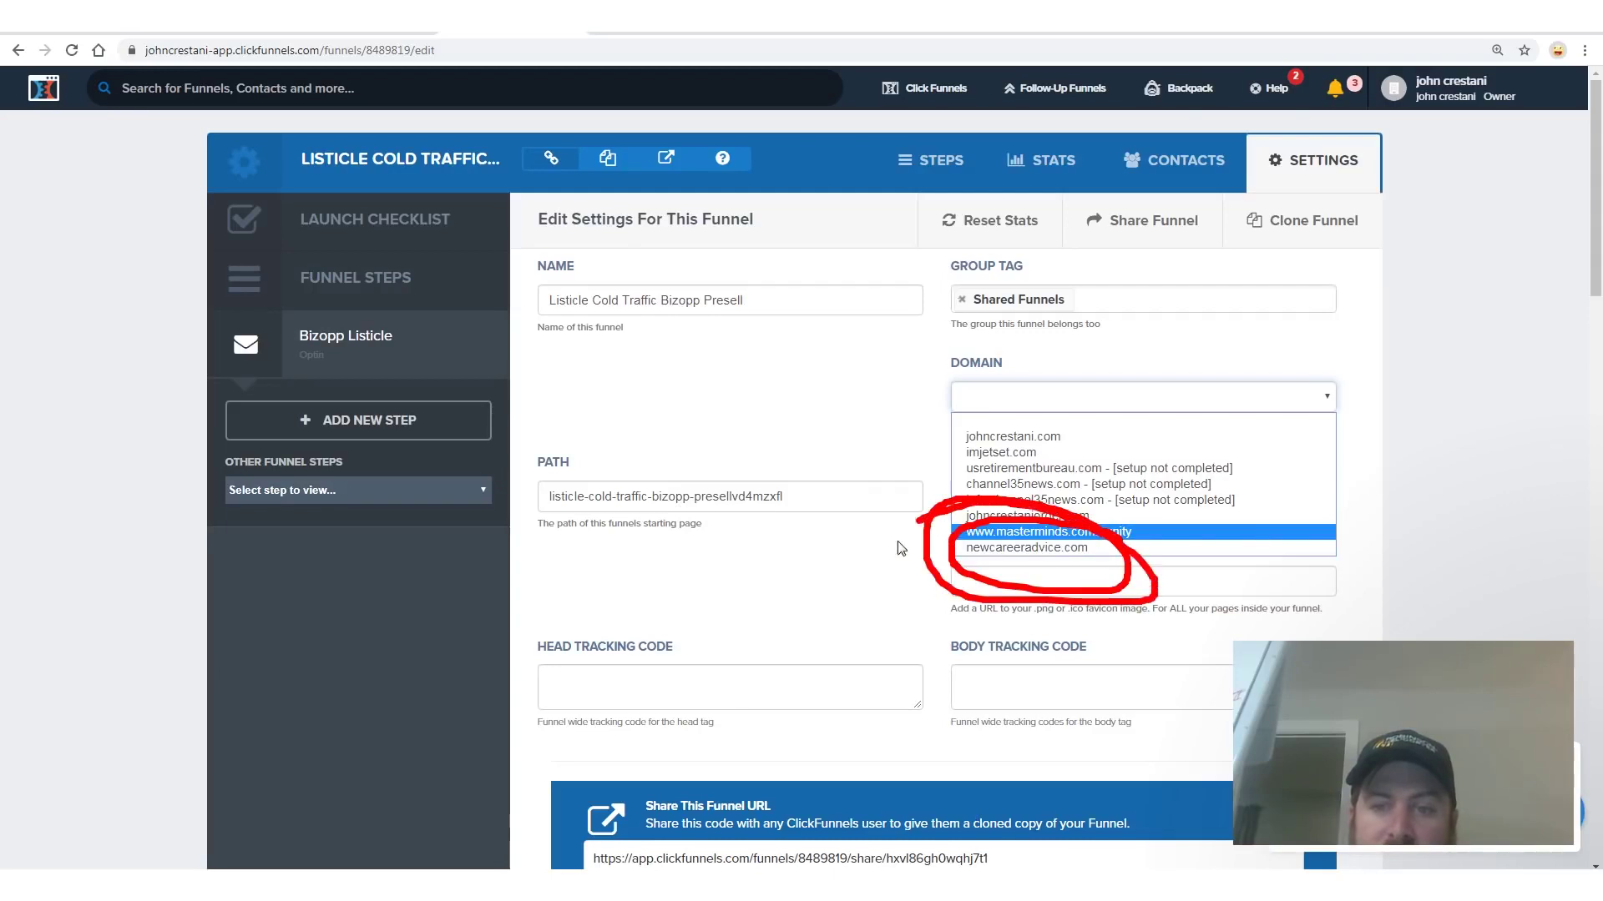
{"action": "left_click_drag", "start_coordinate": [1062, 615], "coordinate": [865, 591]}
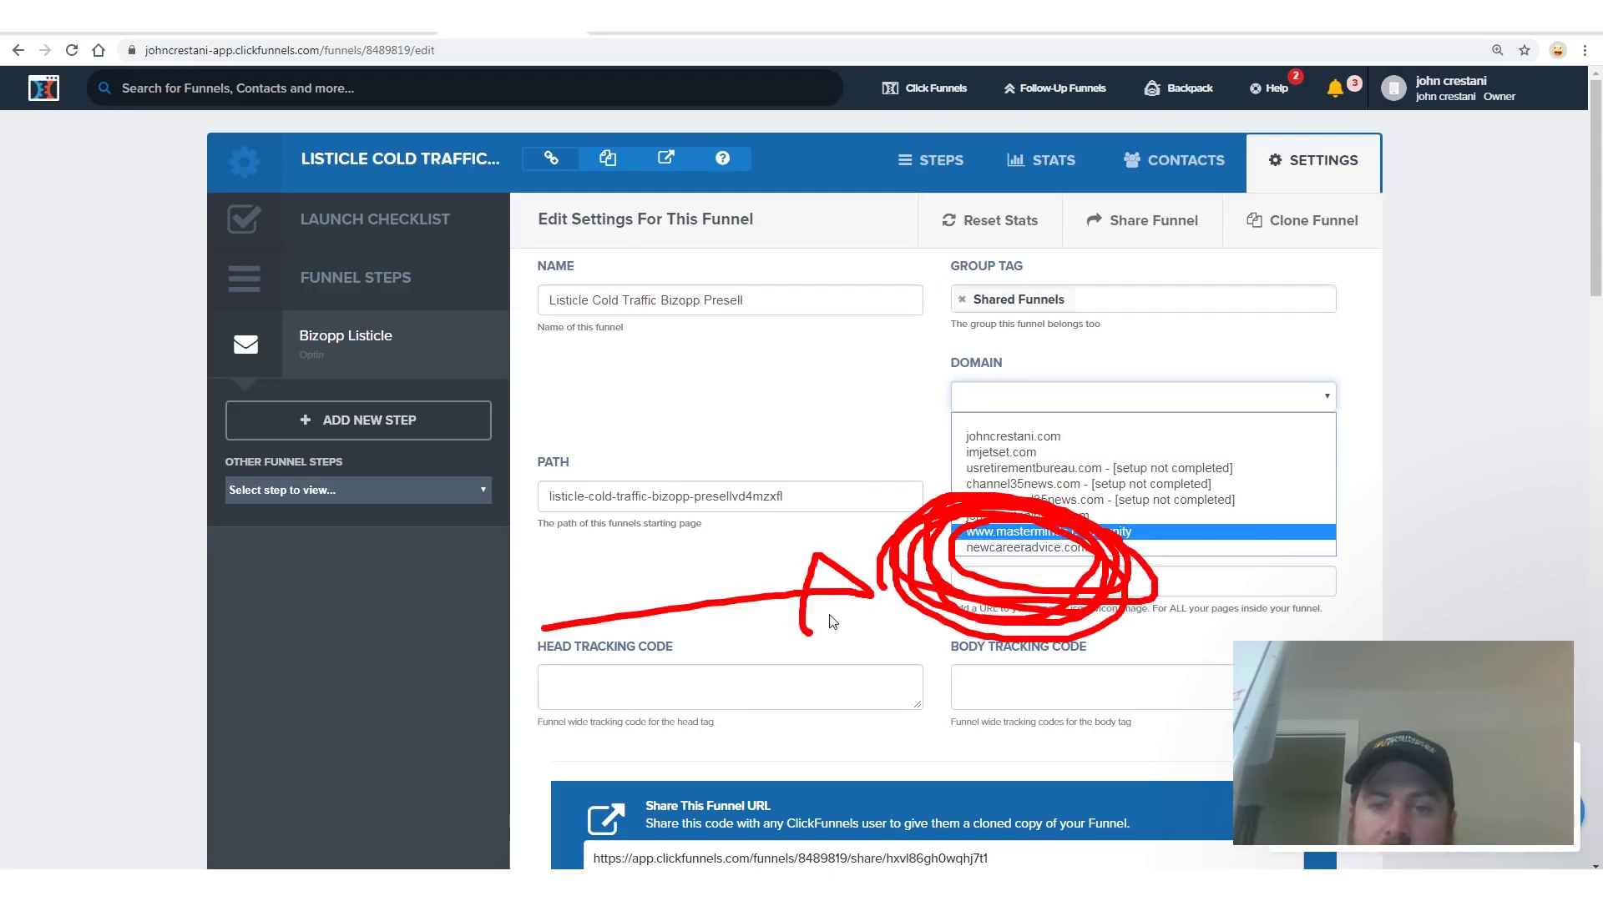
{"action": "left_click", "coordinate": [1068, 399]}
{"action": "left_click", "coordinate": [1027, 548]}
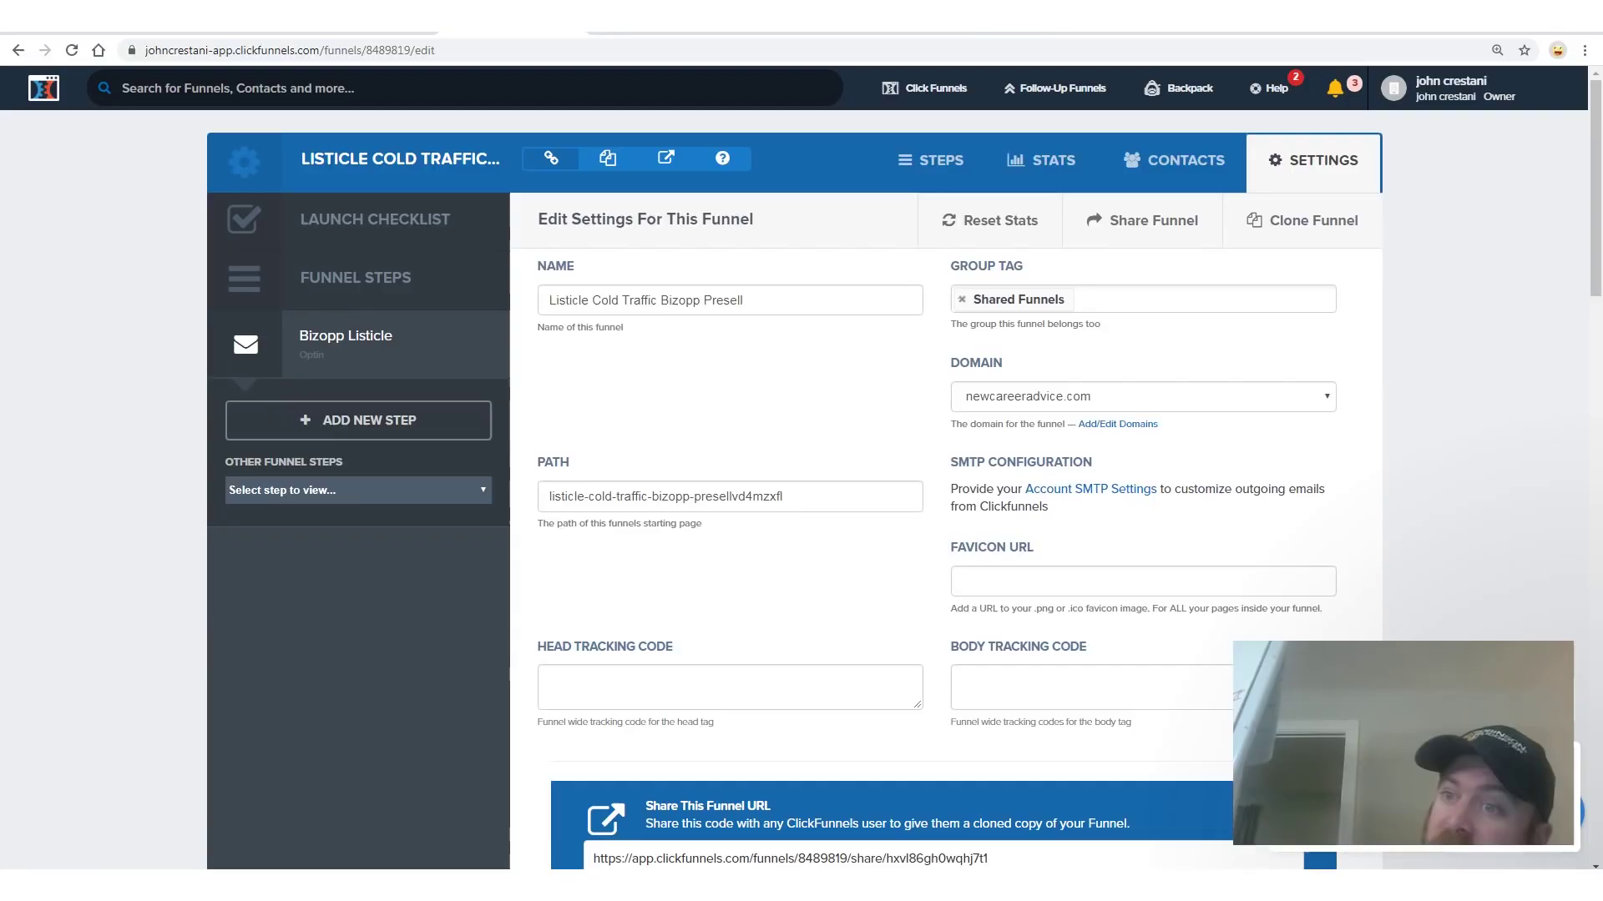
- Save and update the presell funnel's settings at the end of the settings page
{"action": "left_click_drag", "start_coordinate": [1592, 200], "coordinate": [1592, 763]}
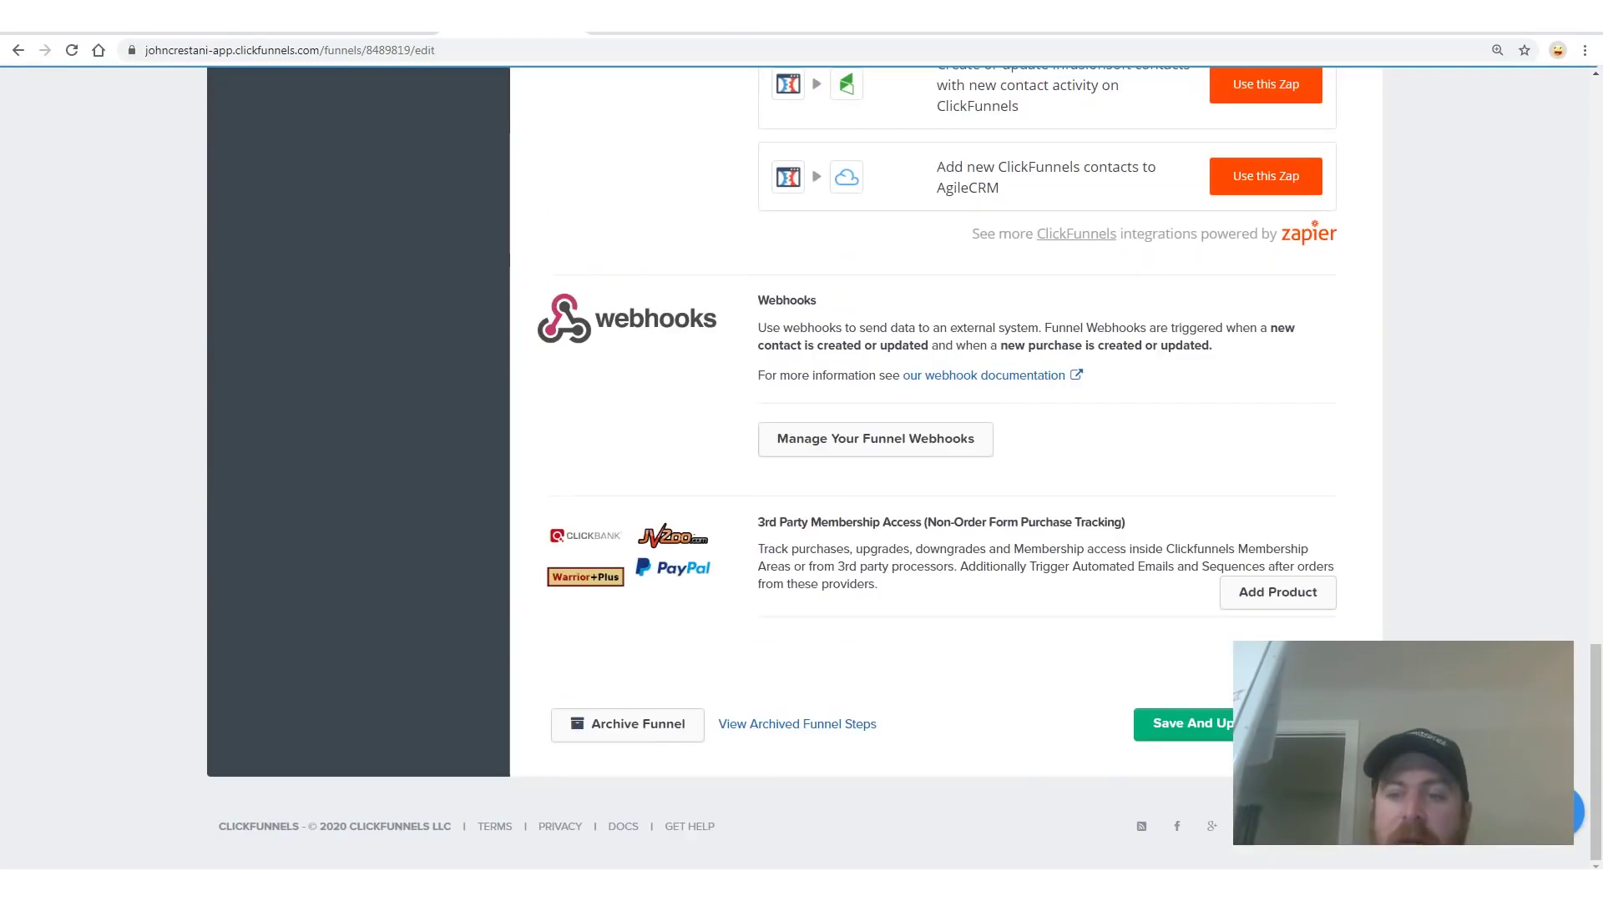
{"action": "left_click_drag", "start_coordinate": [1147, 742], "coordinate": [1235, 808]}
{"action": "mouse_move", "coordinate": [1183, 665]}
{"action": "left_mouse_down"}
{"action": "mouse_move", "coordinate": [1353, 641]}
{"action": "mouse_move", "coordinate": [1085, 668]}
{"action": "mouse_move", "coordinate": [1185, 668]}
{"action": "mouse_move", "coordinate": [1336, 835]}
{"action": "left_mouse_up"}
{"action": "left_click_drag", "start_coordinate": [167, 433], "coordinate": [993, 747]}
{"action": "mouse_move", "coordinate": [1160, 167]}
{"action": "left_mouse_down"}
{"action": "mouse_move", "coordinate": [1182, 261]}
{"action": "mouse_move", "coordinate": [1138, 512]}
{"action": "mouse_move", "coordinate": [1175, 547]}
{"action": "left_mouse_up"}
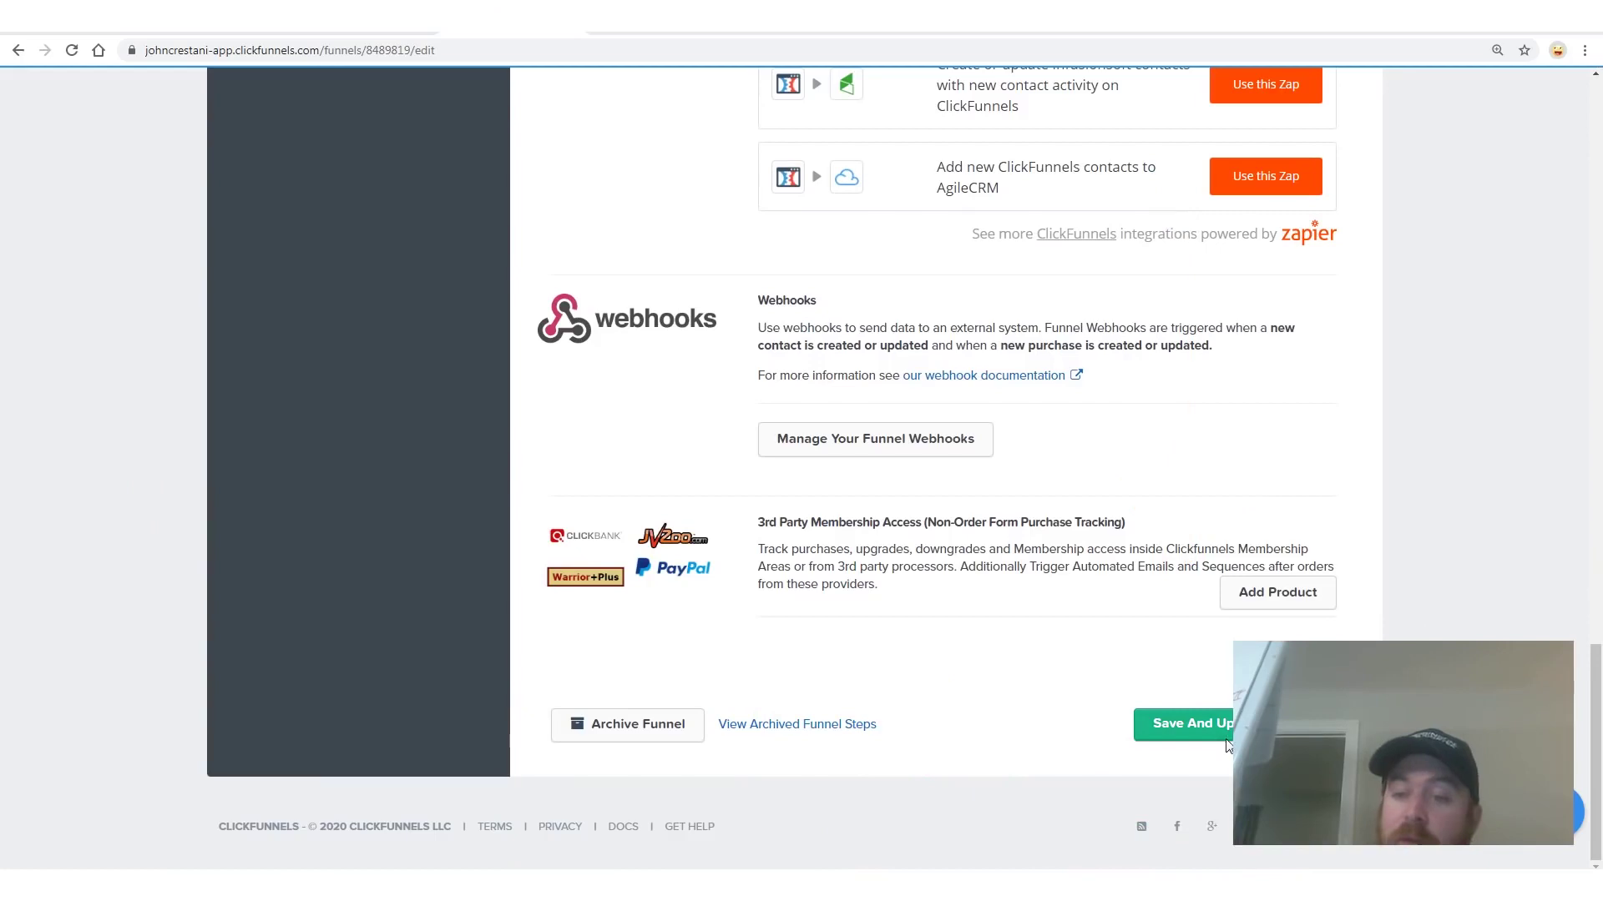
{"action": "left_click", "coordinate": [1224, 724]}
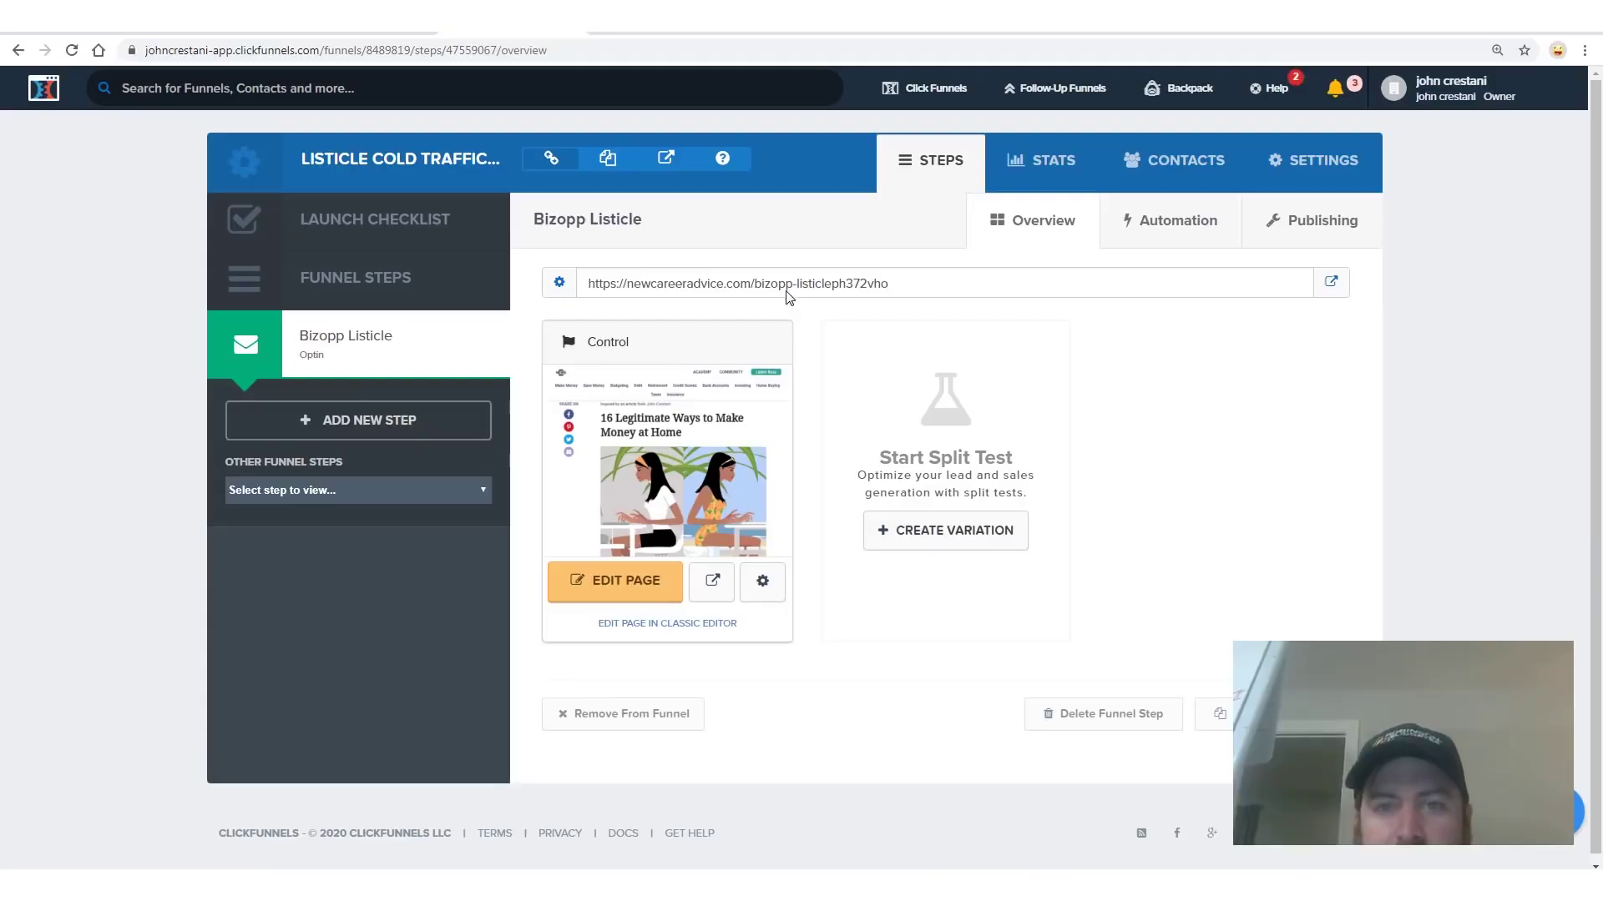
- Copy the Bizopp Listicle step's URL and paste it under a 'Website' heading in the affiliate link sticky note
{"action": "left_click", "coordinate": [902, 285]}
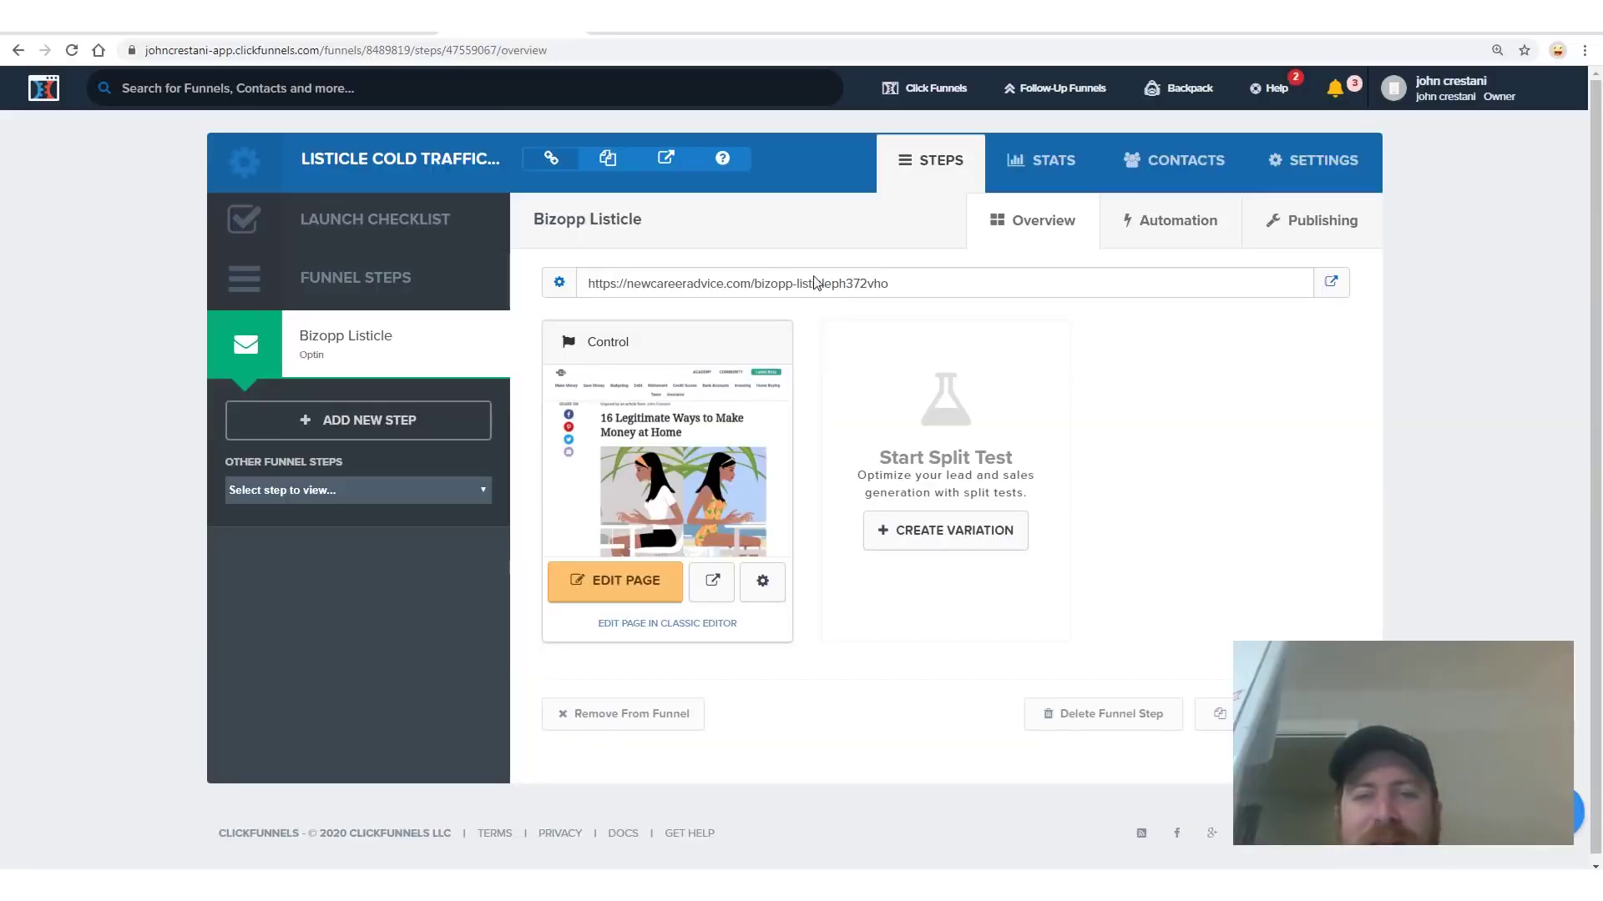
{"action": "left_click", "coordinate": [736, 283]}
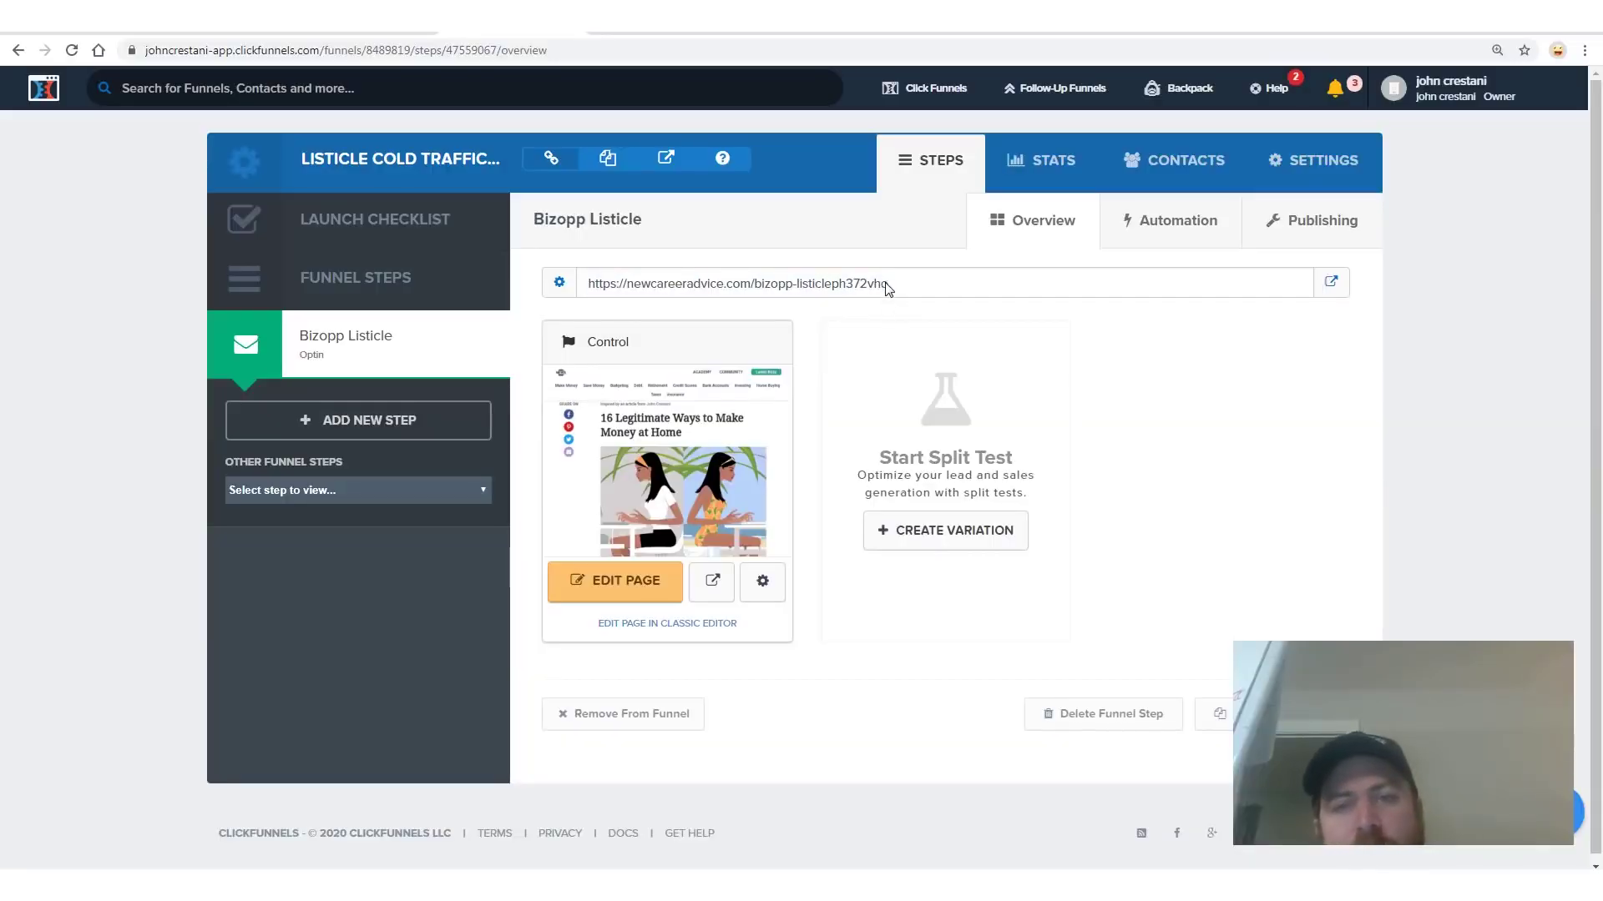
{"action": "left_click_drag", "start_coordinate": [815, 292], "coordinate": [612, 290]}
{"action": "right_click", "coordinate": [632, 292]}
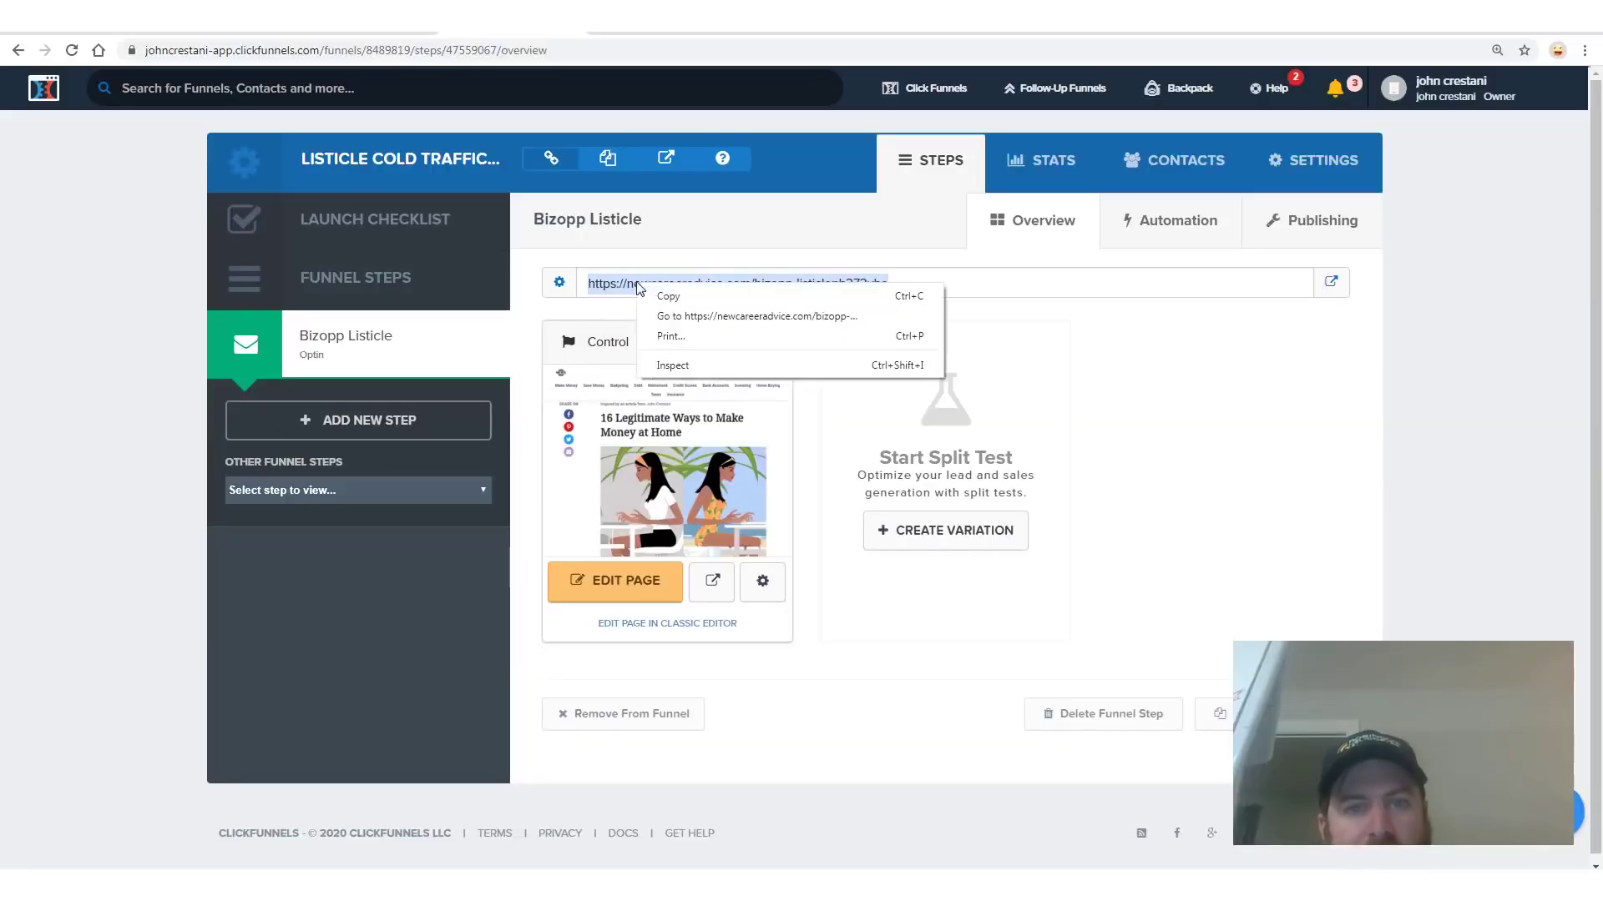
{"action": "left_click", "coordinate": [659, 294]}
{"action": "left_click", "coordinate": [242, 851]}
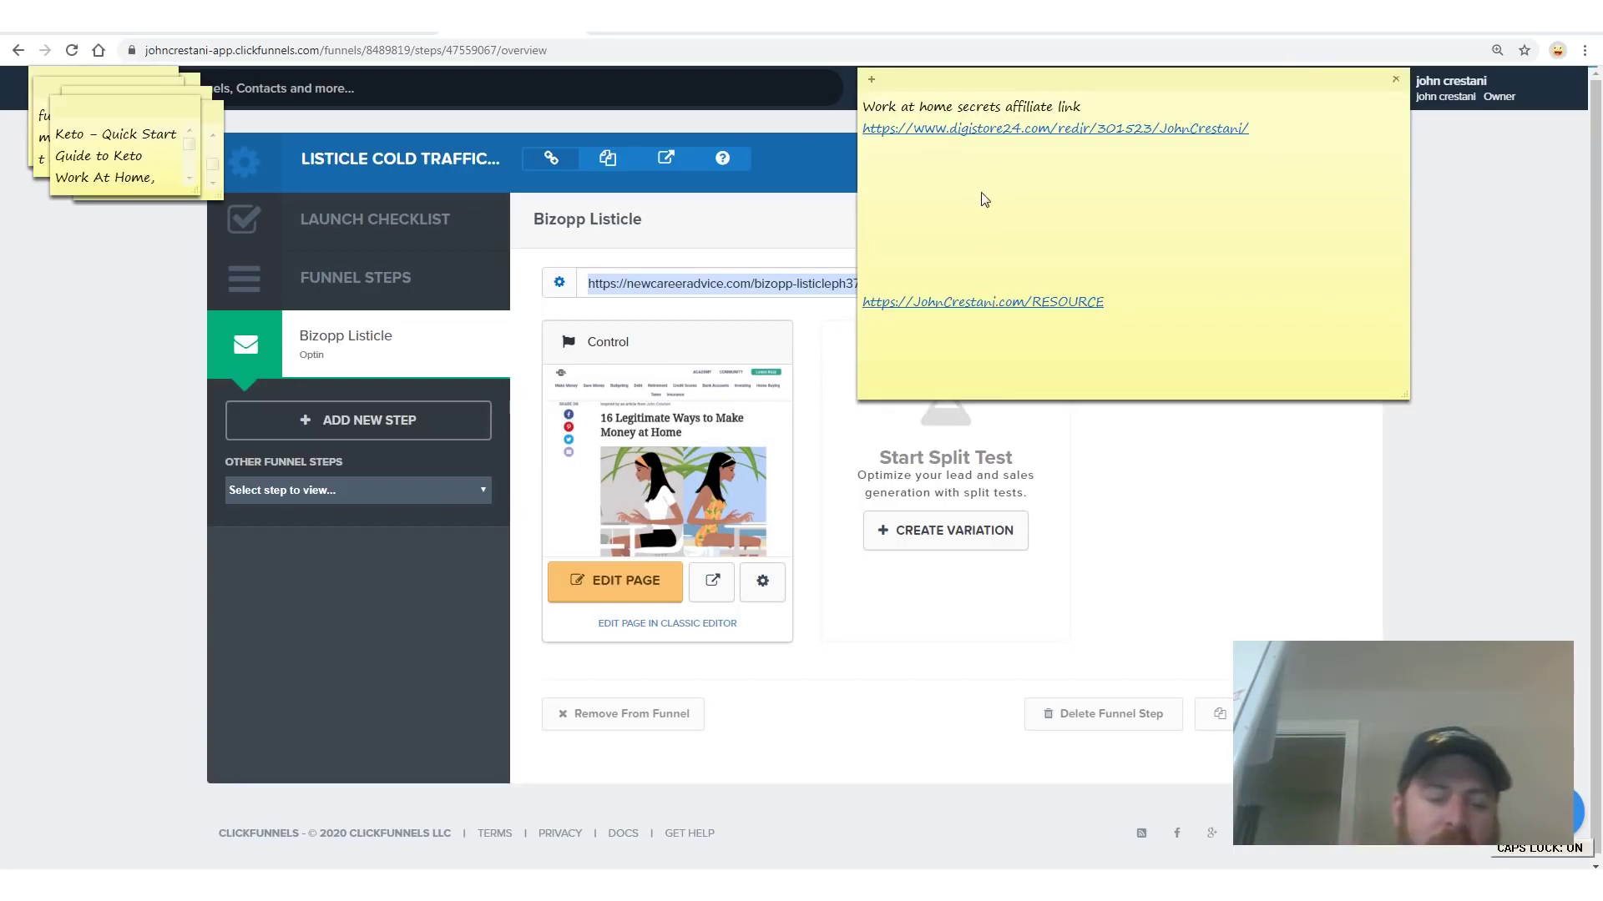
{"action": "key", "text": "Return"}
{"action": "key", "text": "ctrl+v"}
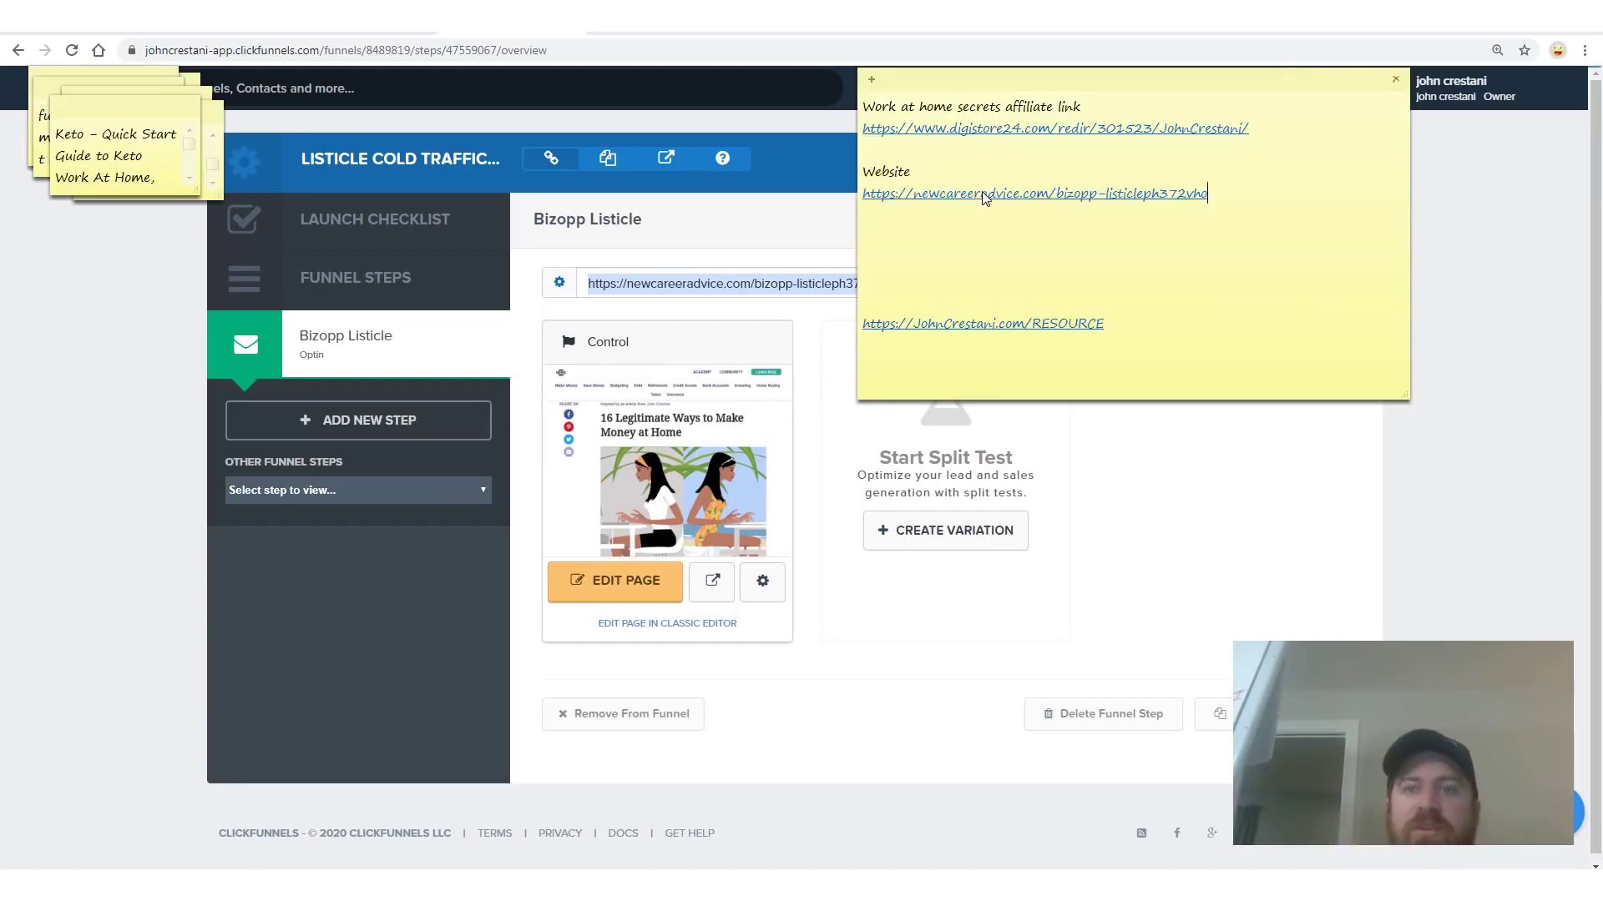
{"action": "left_click_drag", "start_coordinate": [1093, 200], "coordinate": [876, 208]}
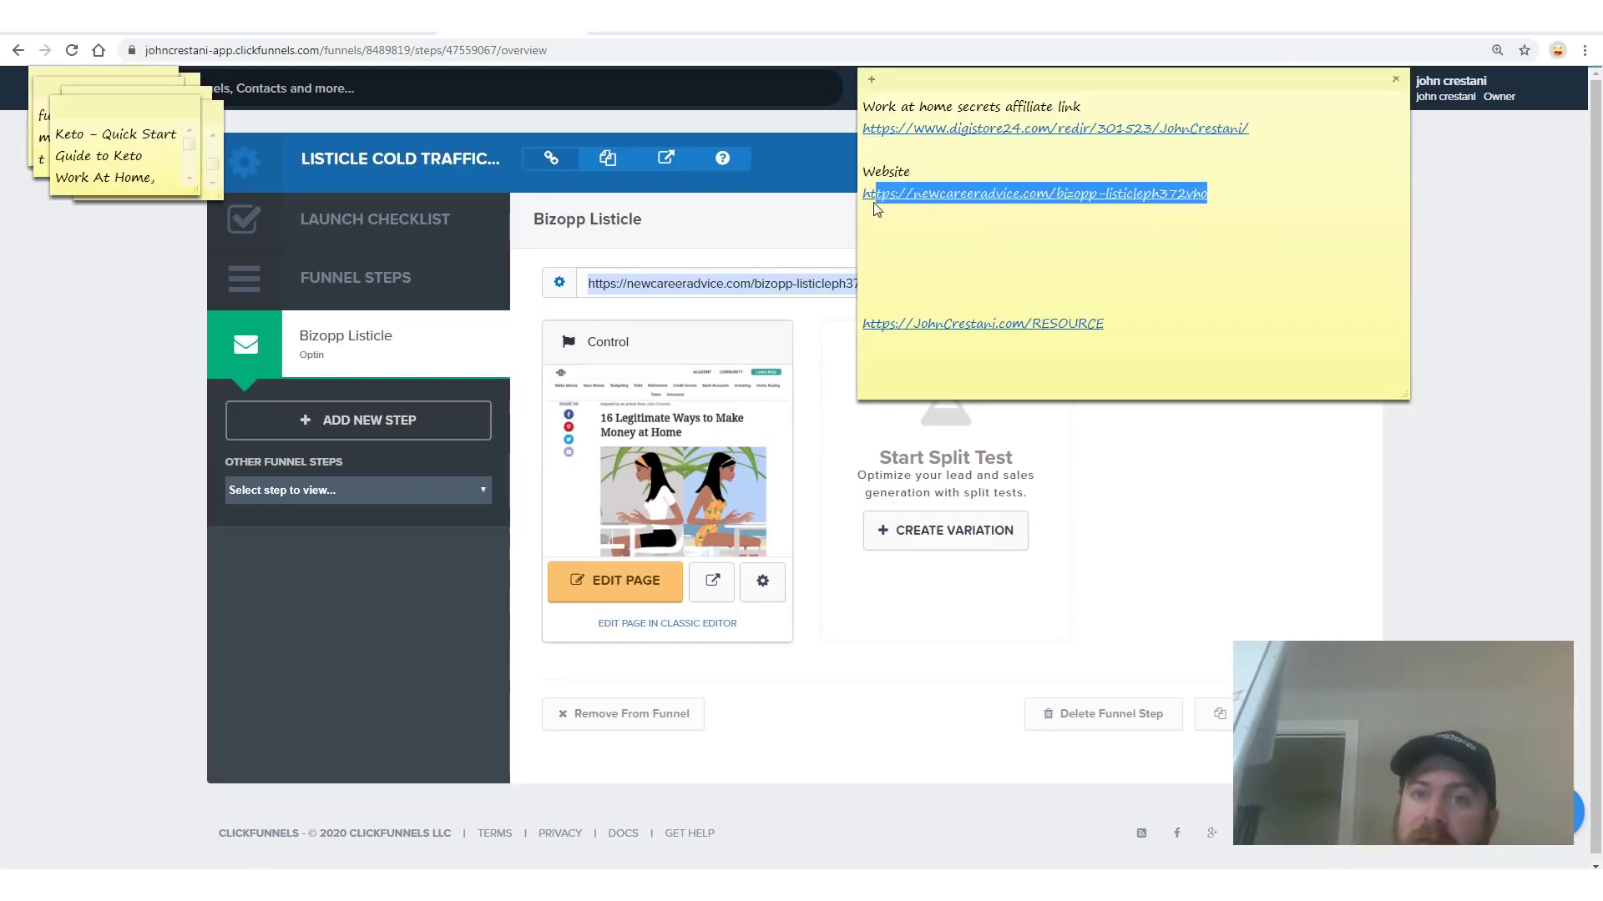
{"action": "left_click", "coordinate": [1185, 292]}
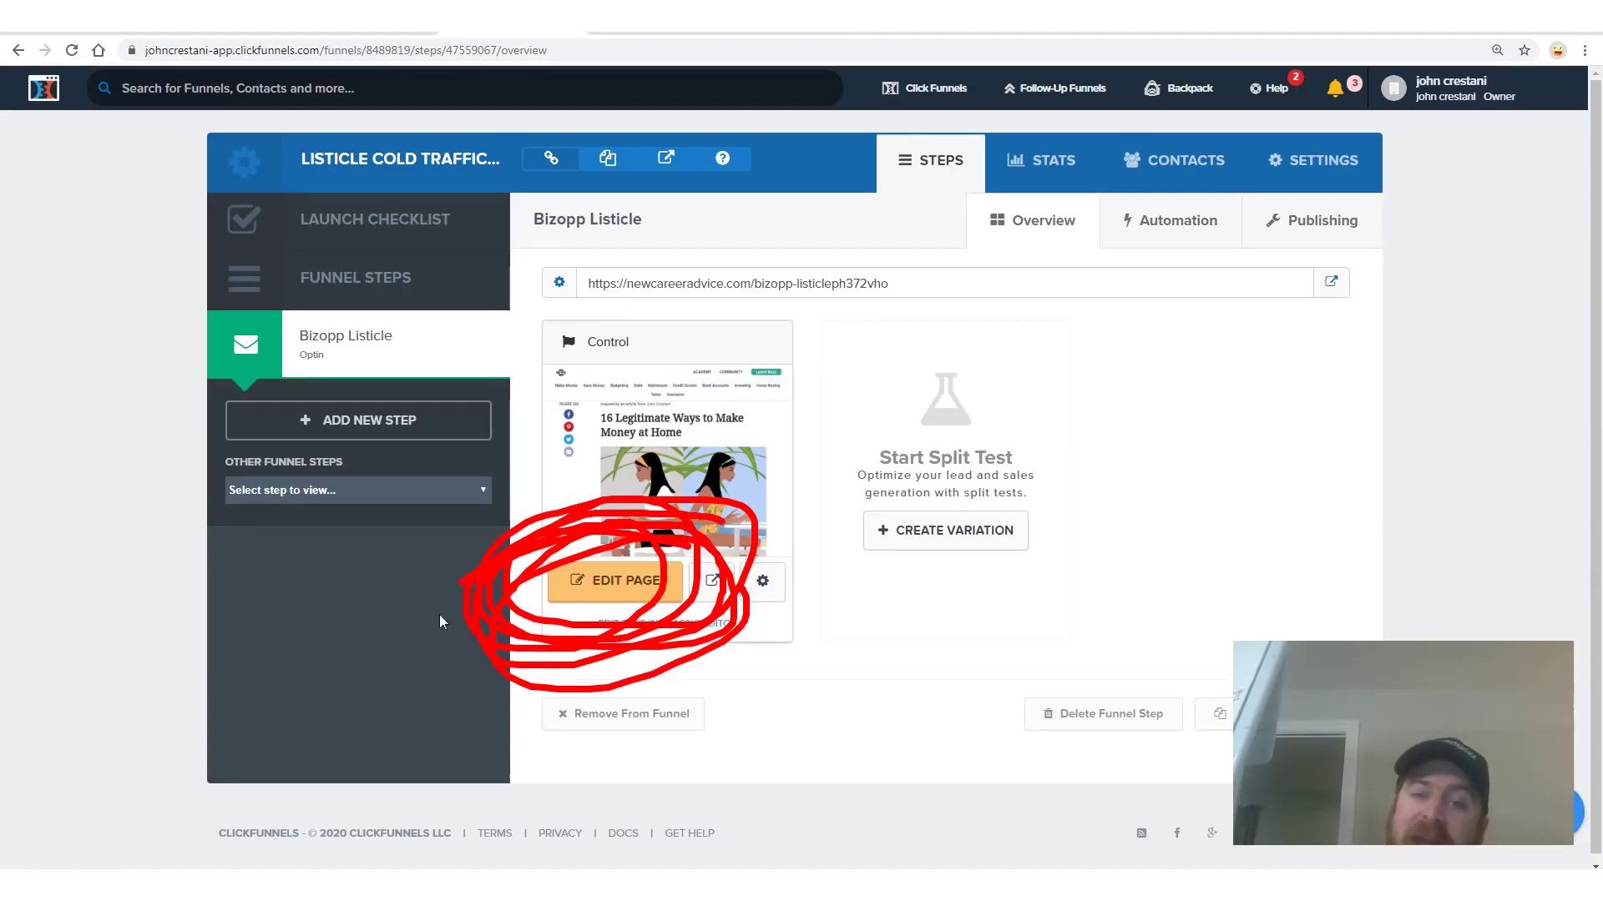
{"action": "left_click_drag", "start_coordinate": [1375, 633], "coordinate": [791, 405]}
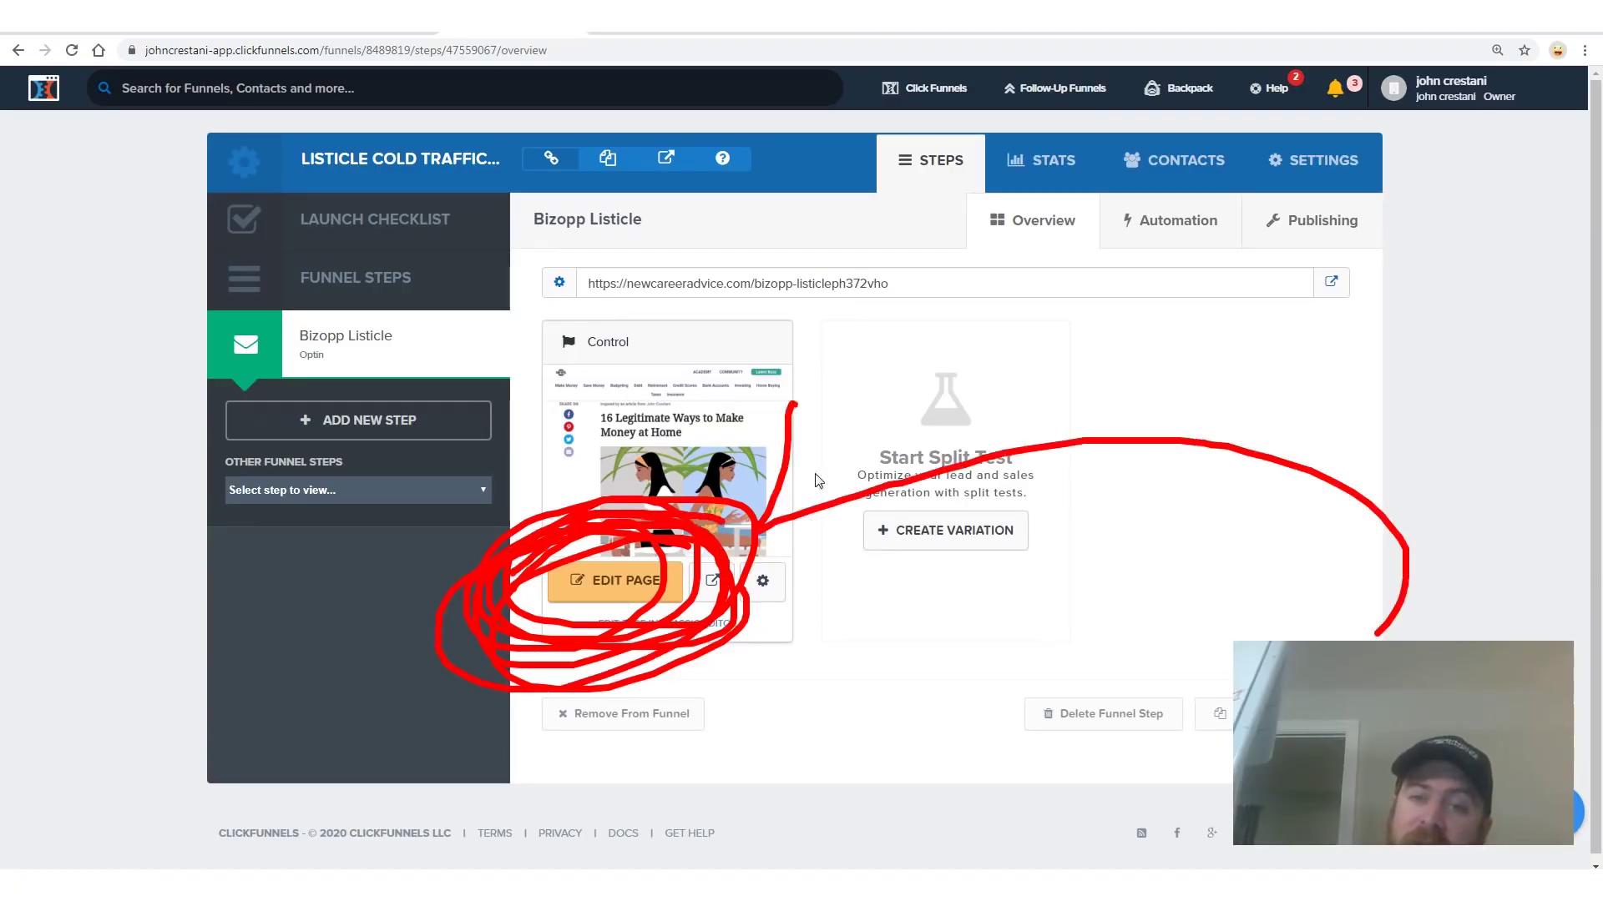
{"action": "left_click_drag", "start_coordinate": [819, 546], "coordinate": [839, 659]}
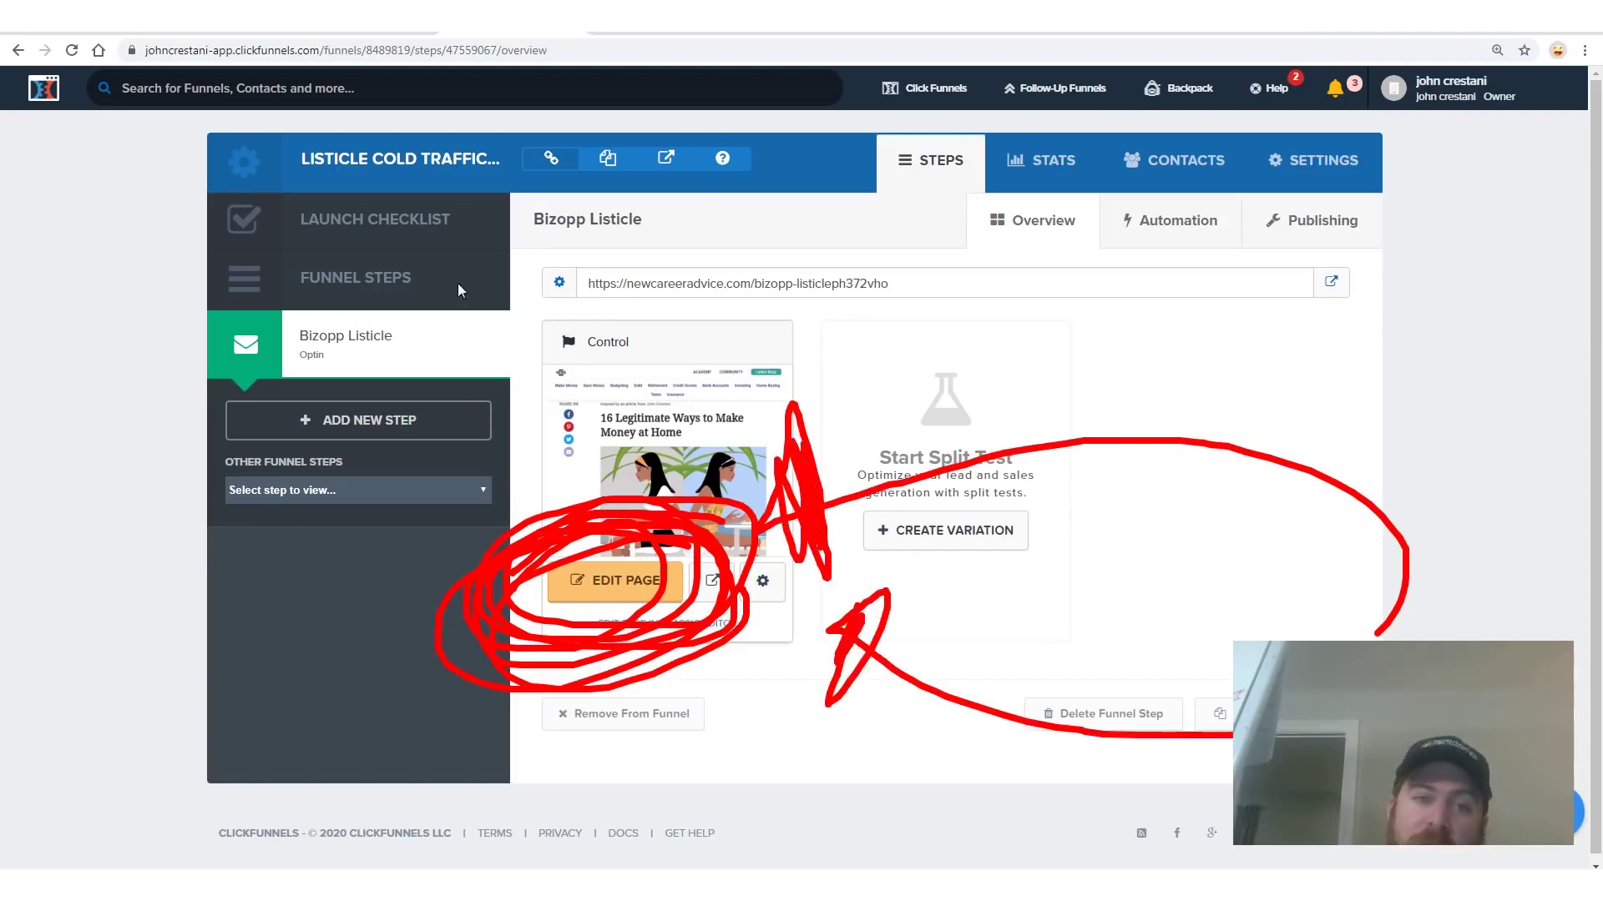
{"action": "left_click_drag", "start_coordinate": [462, 247], "coordinate": [242, 626]}
{"action": "key", "text": "Escape"}
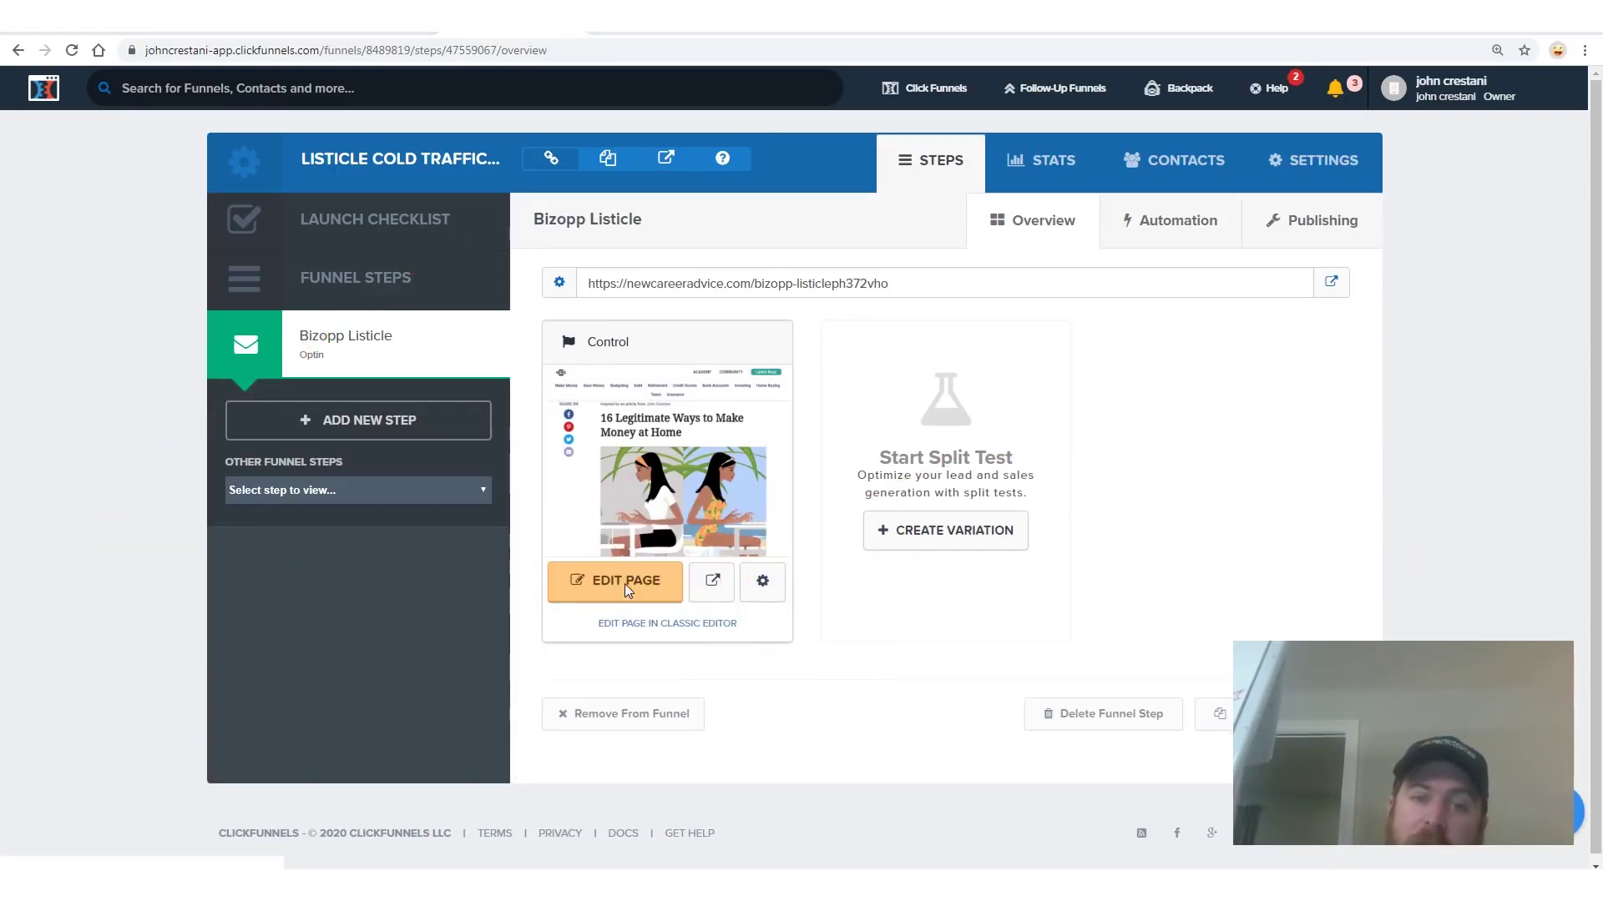
- Open the Bizopp Listicle page for editing and bring up the 'Work-At-Home Secrets' book link in the first list item's text
{"action": "left_click", "coordinate": [624, 579]}
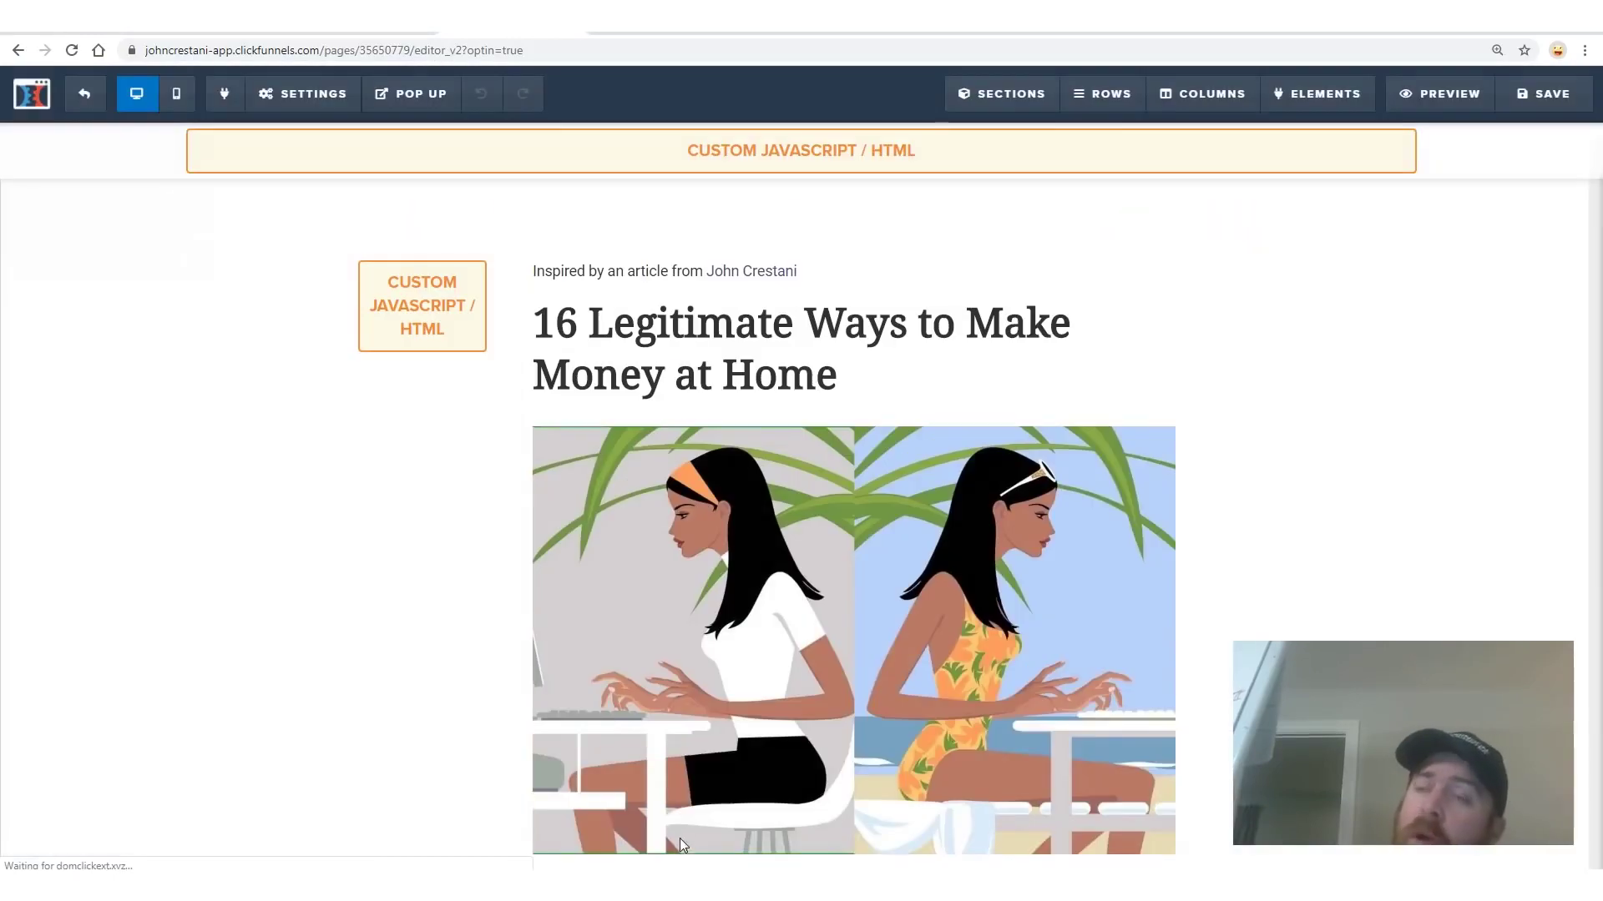
{"action": "scroll", "coordinate": [858, 378], "scroll_direction": "down", "scroll_amount": 8}
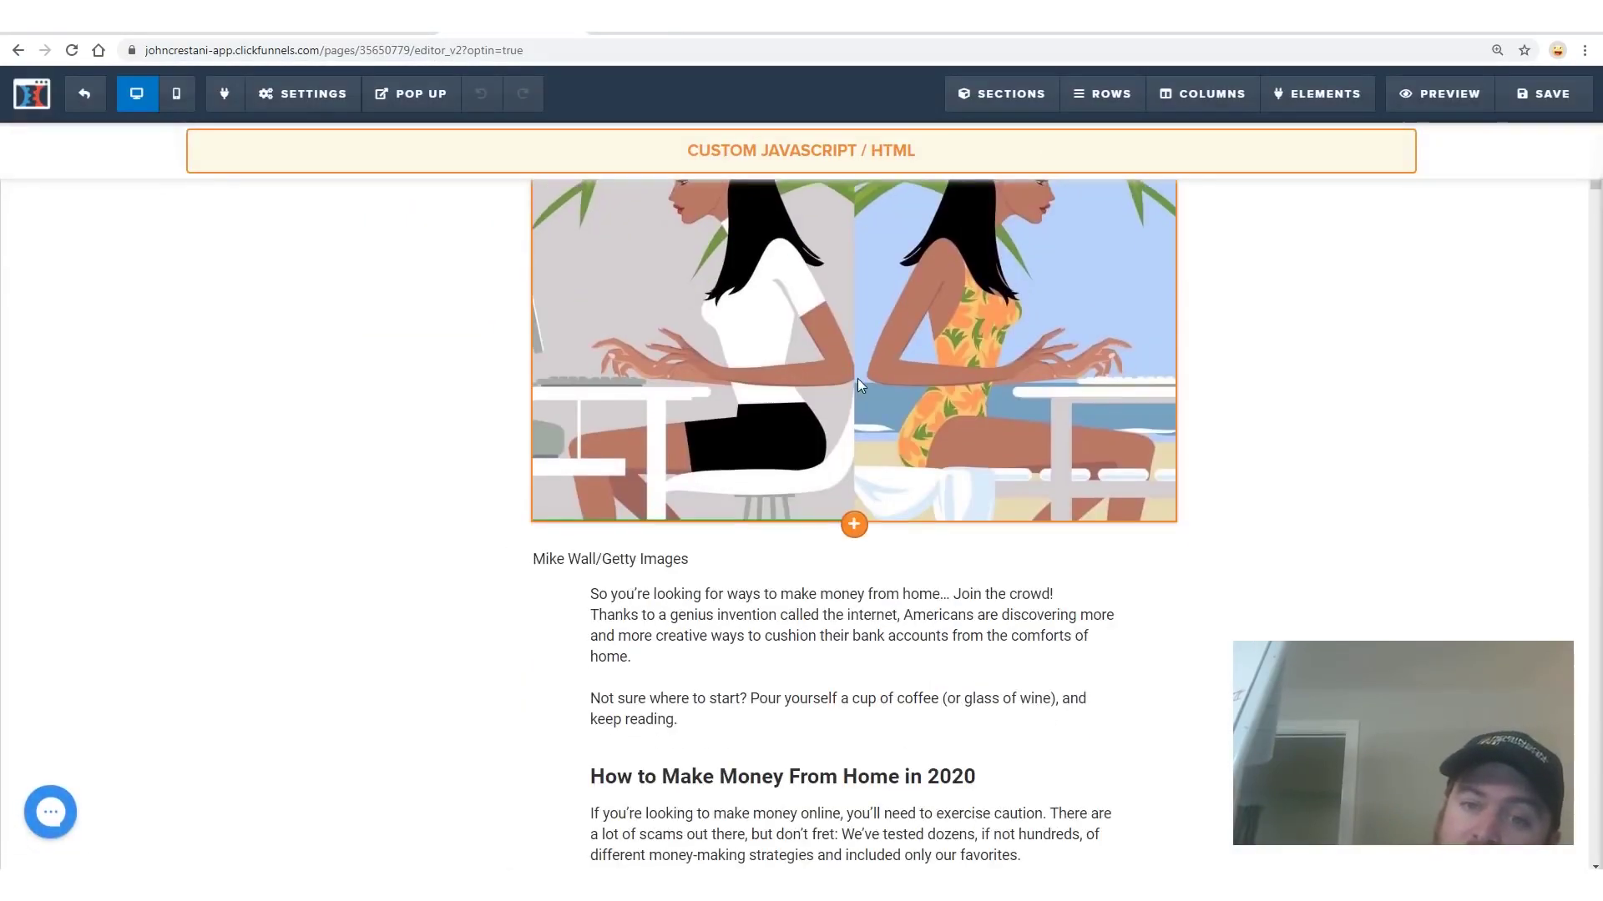
{"action": "scroll", "coordinate": [839, 438], "scroll_direction": "down", "scroll_amount": 5}
{"action": "scroll", "coordinate": [1064, 489], "scroll_direction": "down", "scroll_amount": 10}
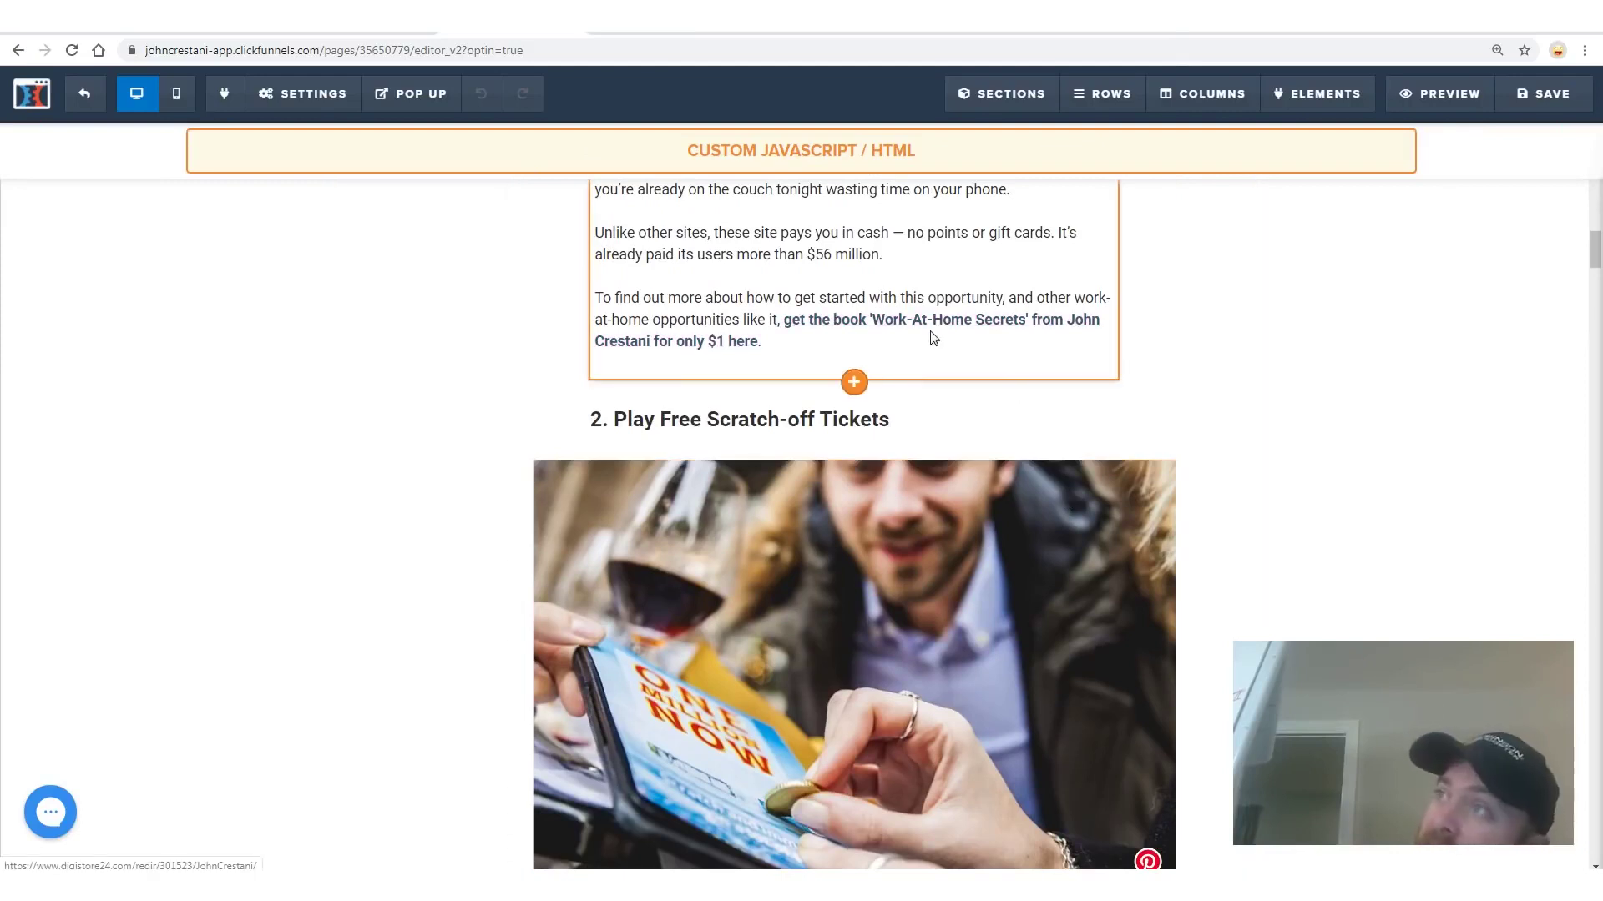
{"action": "left_click", "coordinate": [934, 337]}
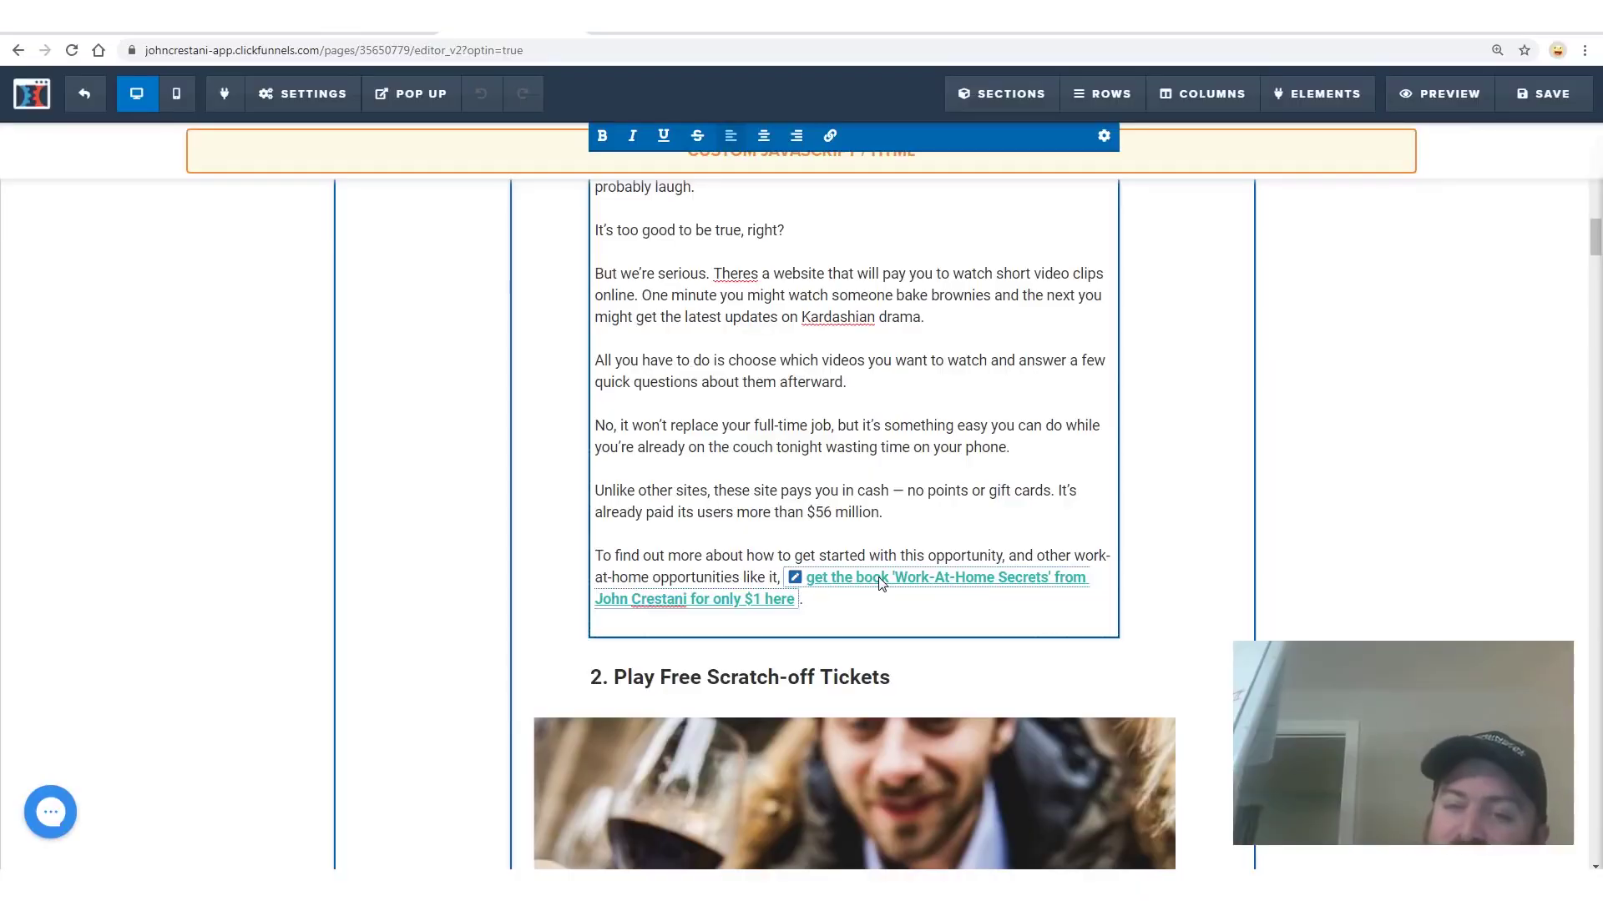
{"action": "left_click", "coordinate": [882, 582]}
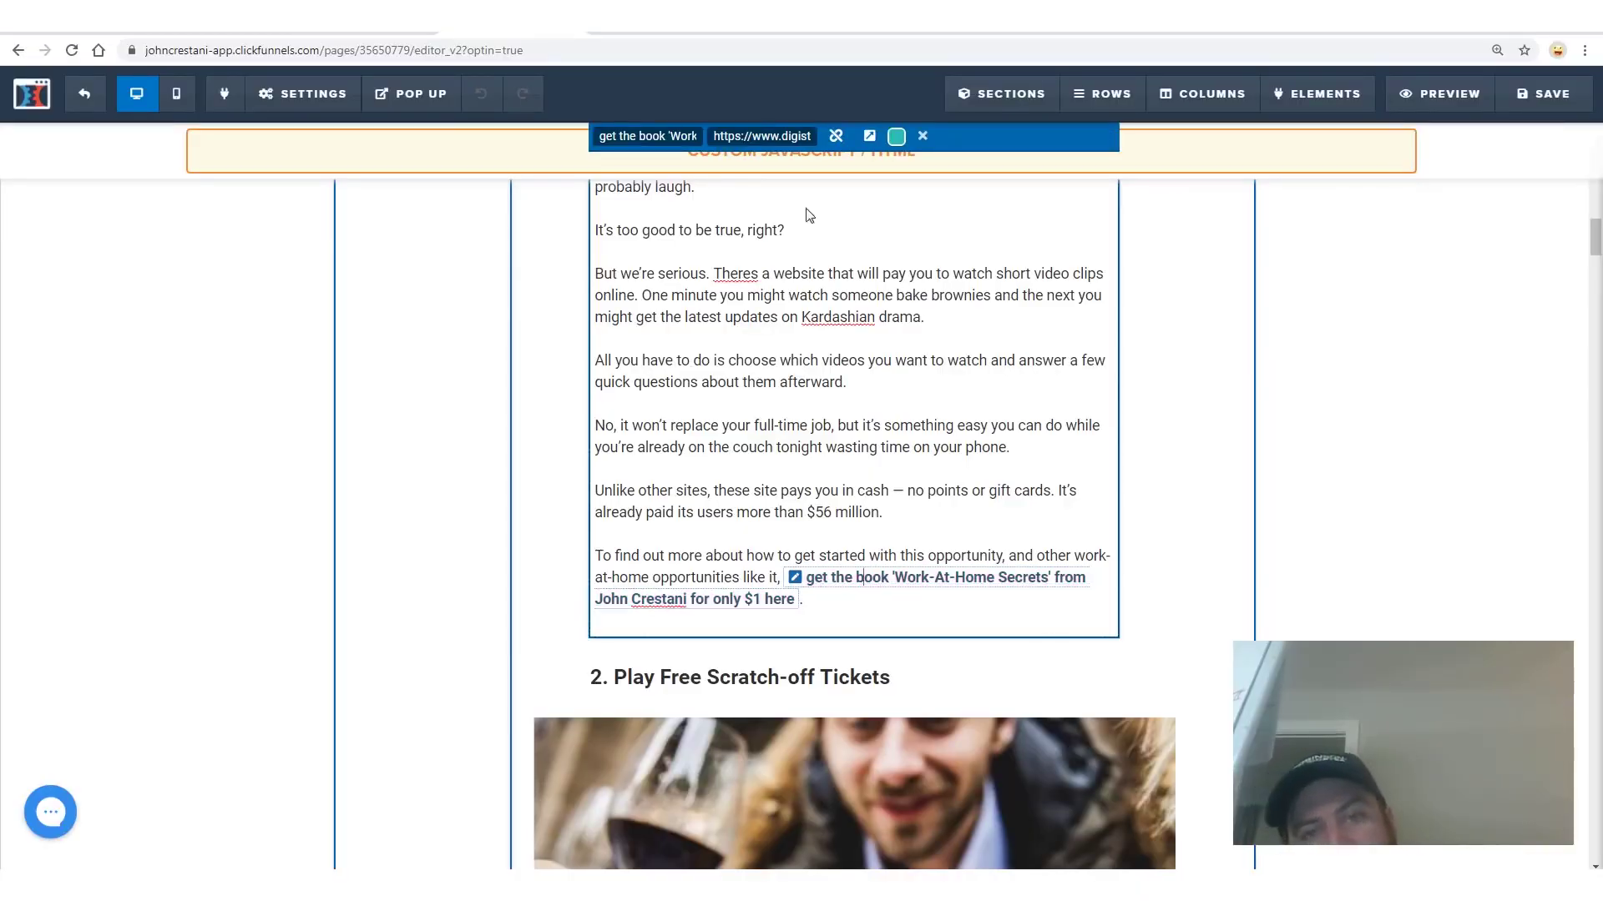
- Select the book link's whole URL and copy the Work at home secrets affiliate link from the sticky note
{"action": "left_click_drag", "start_coordinate": [793, 135], "coordinate": [856, 137]}
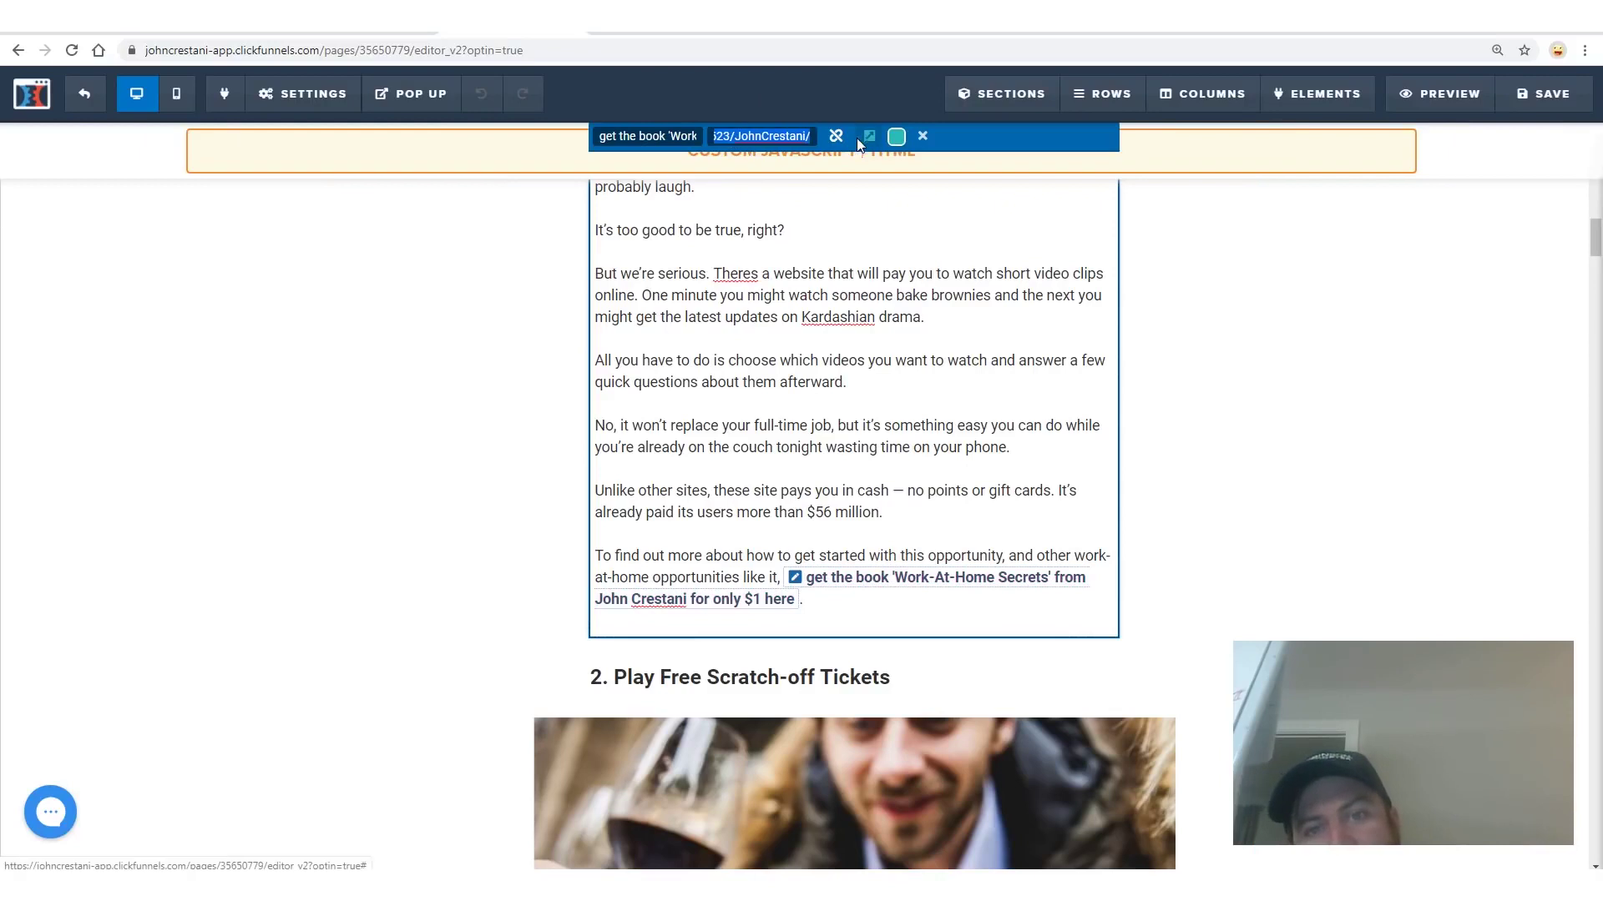
{"action": "left_click", "coordinate": [810, 137]}
{"action": "key", "text": "ctrl+a"}
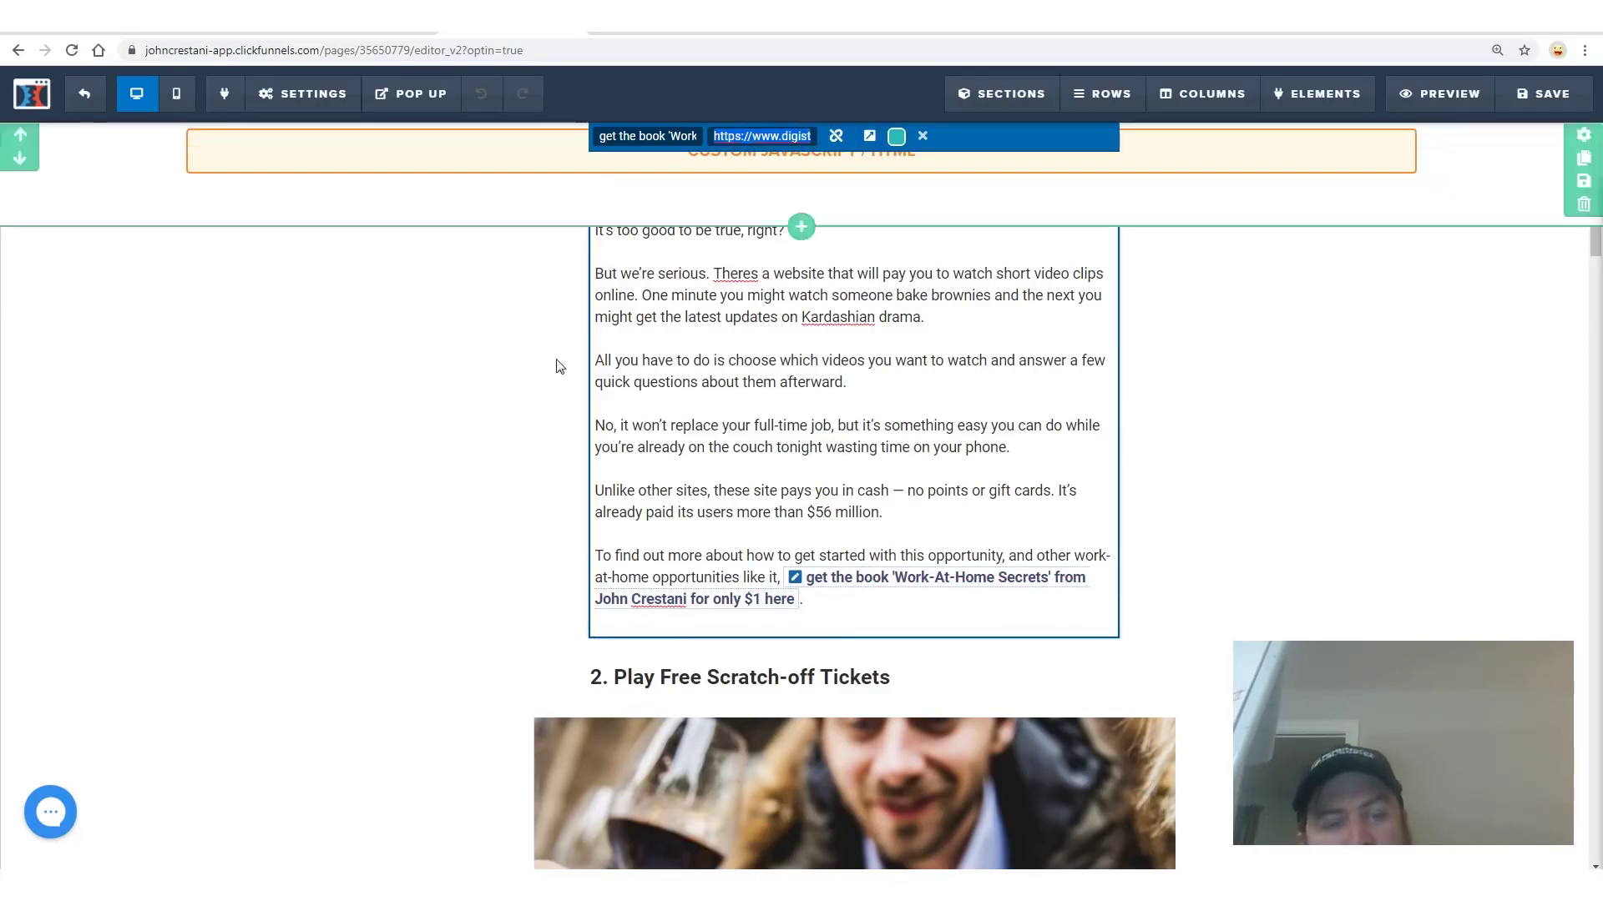
{"action": "key", "text": "alt+Tab"}
{"action": "left_click_drag", "start_coordinate": [1252, 129], "coordinate": [869, 127]}
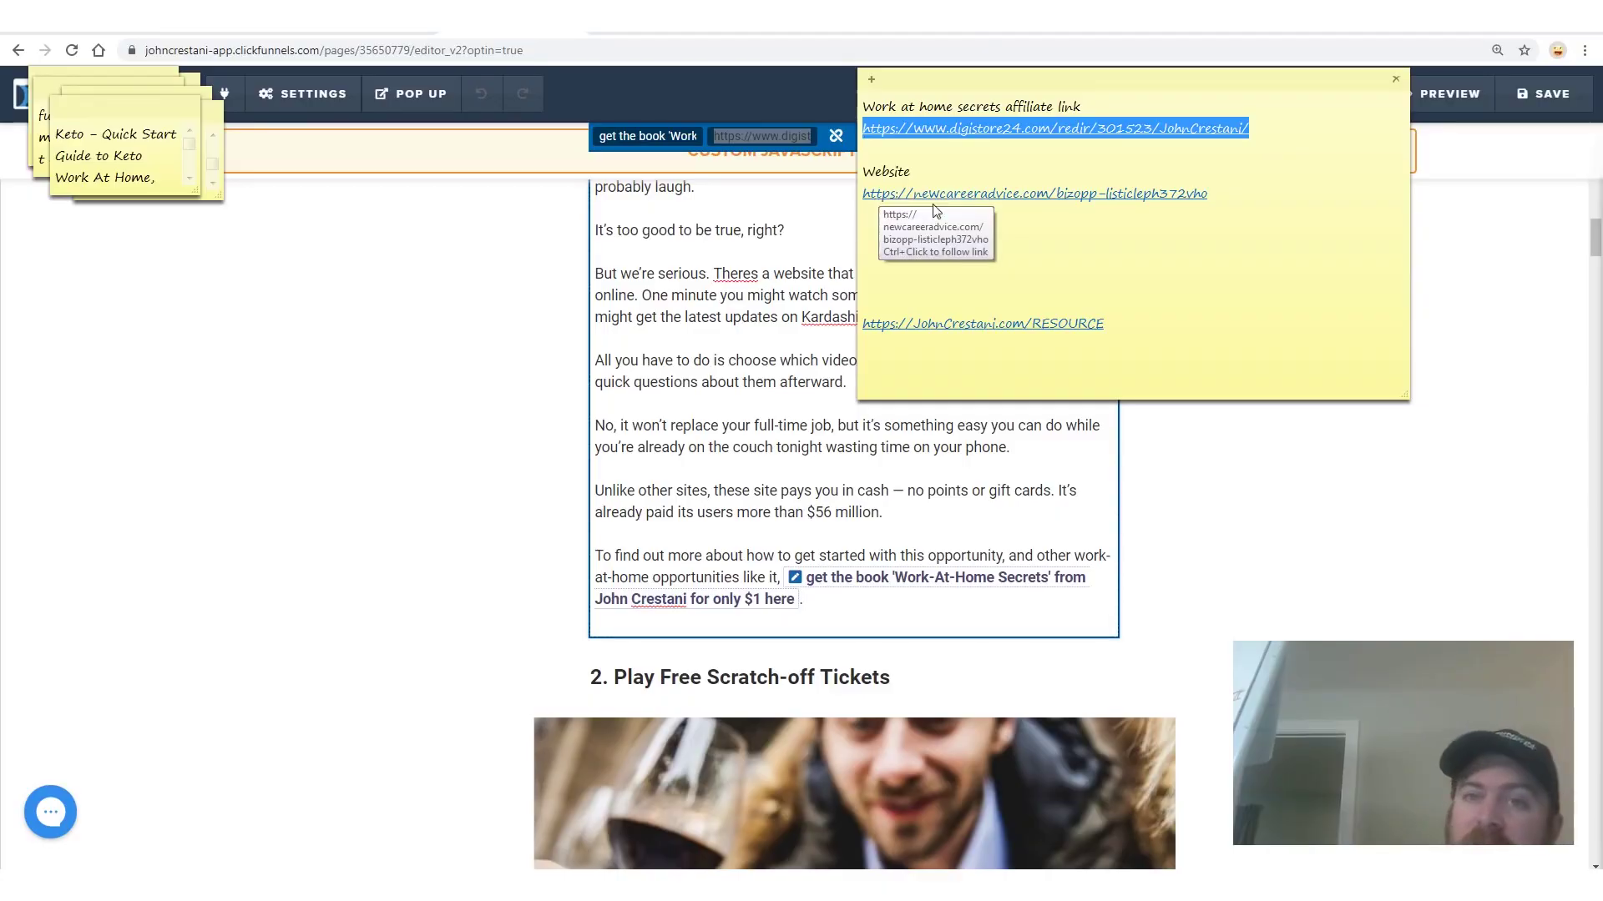
{"action": "right_click", "coordinate": [966, 145]}
- Replace the book link's URL with the sample address googl.ocom
{"action": "left_click", "coordinate": [784, 142]}
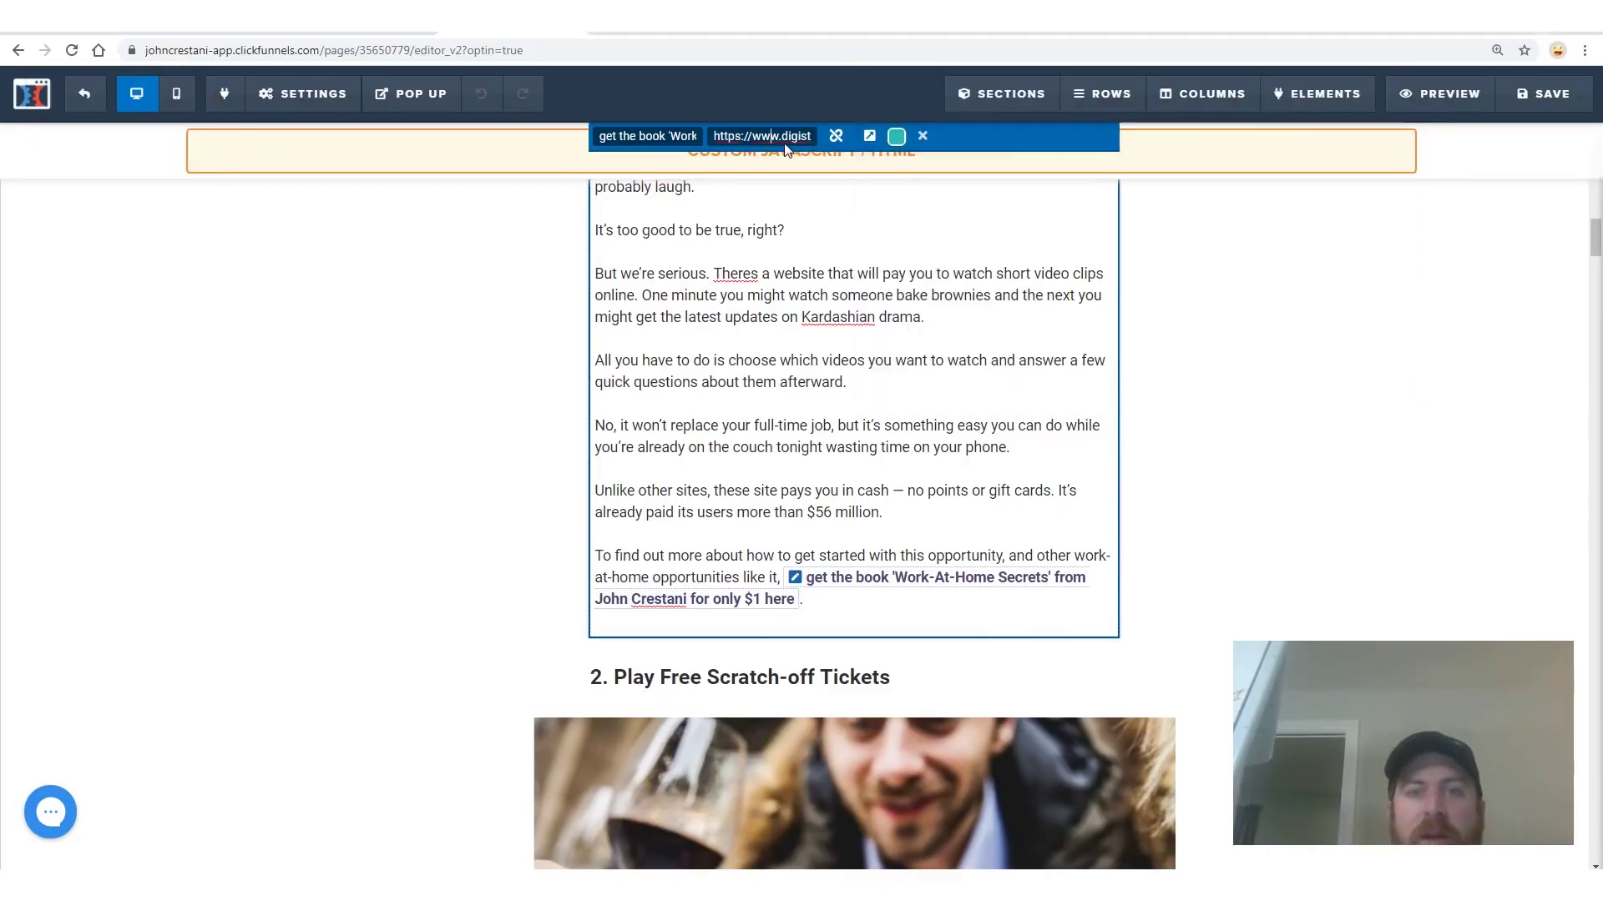
{"action": "key", "text": "ctrl+a"}
{"action": "type", "text": "googl."}
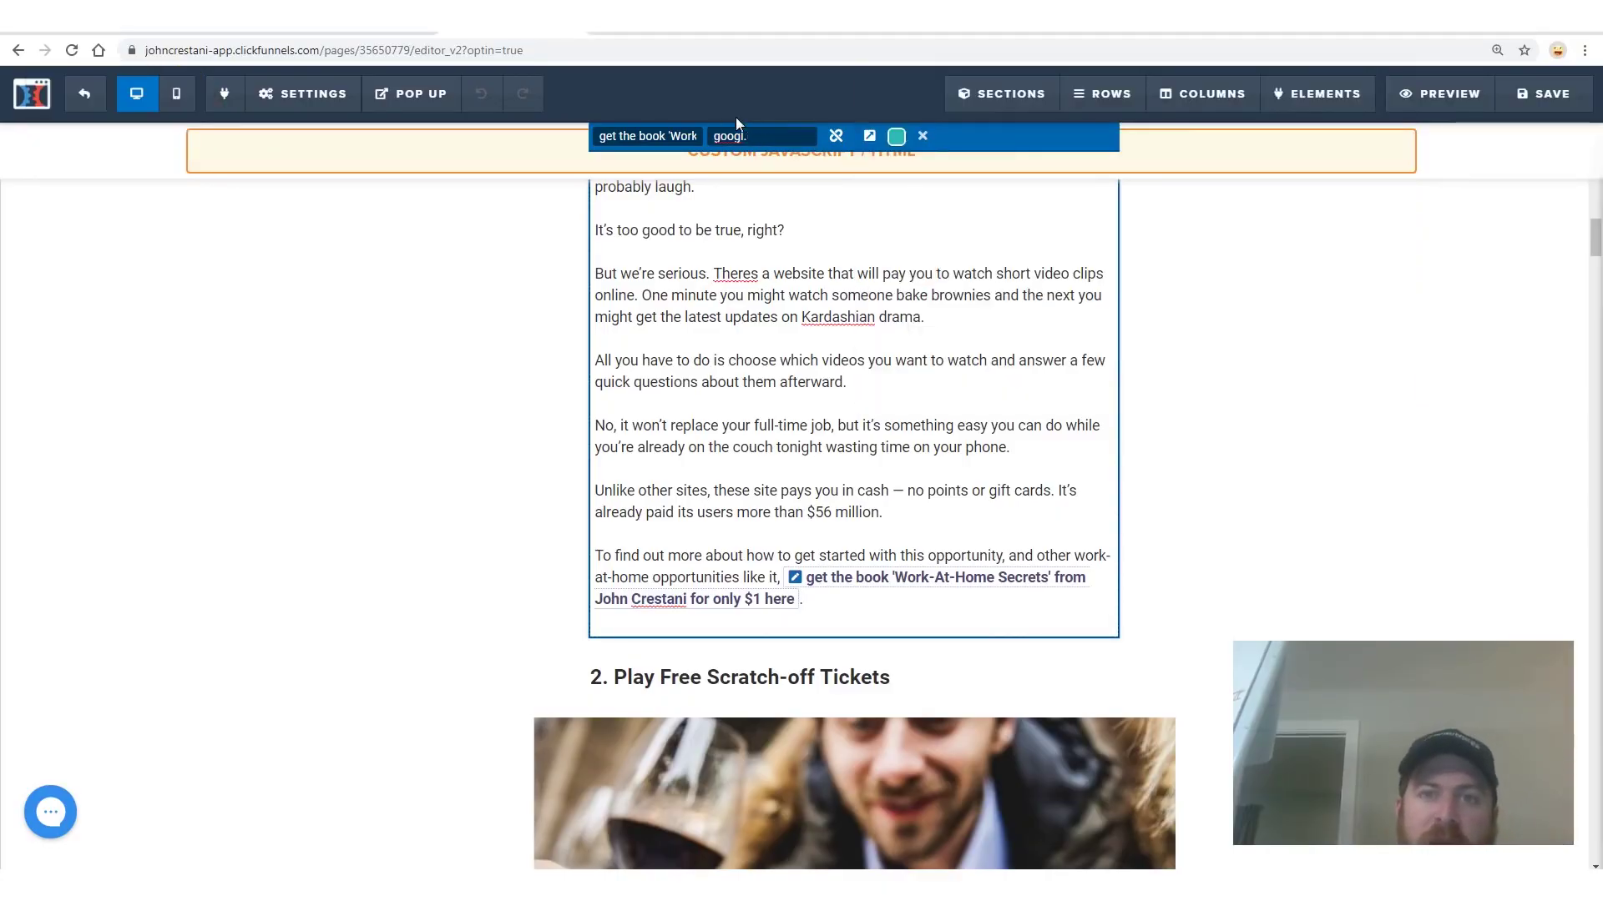
{"action": "type", "text": "cocom"}
{"action": "key", "text": "Return"}
{"action": "left_click", "coordinate": [893, 581]}
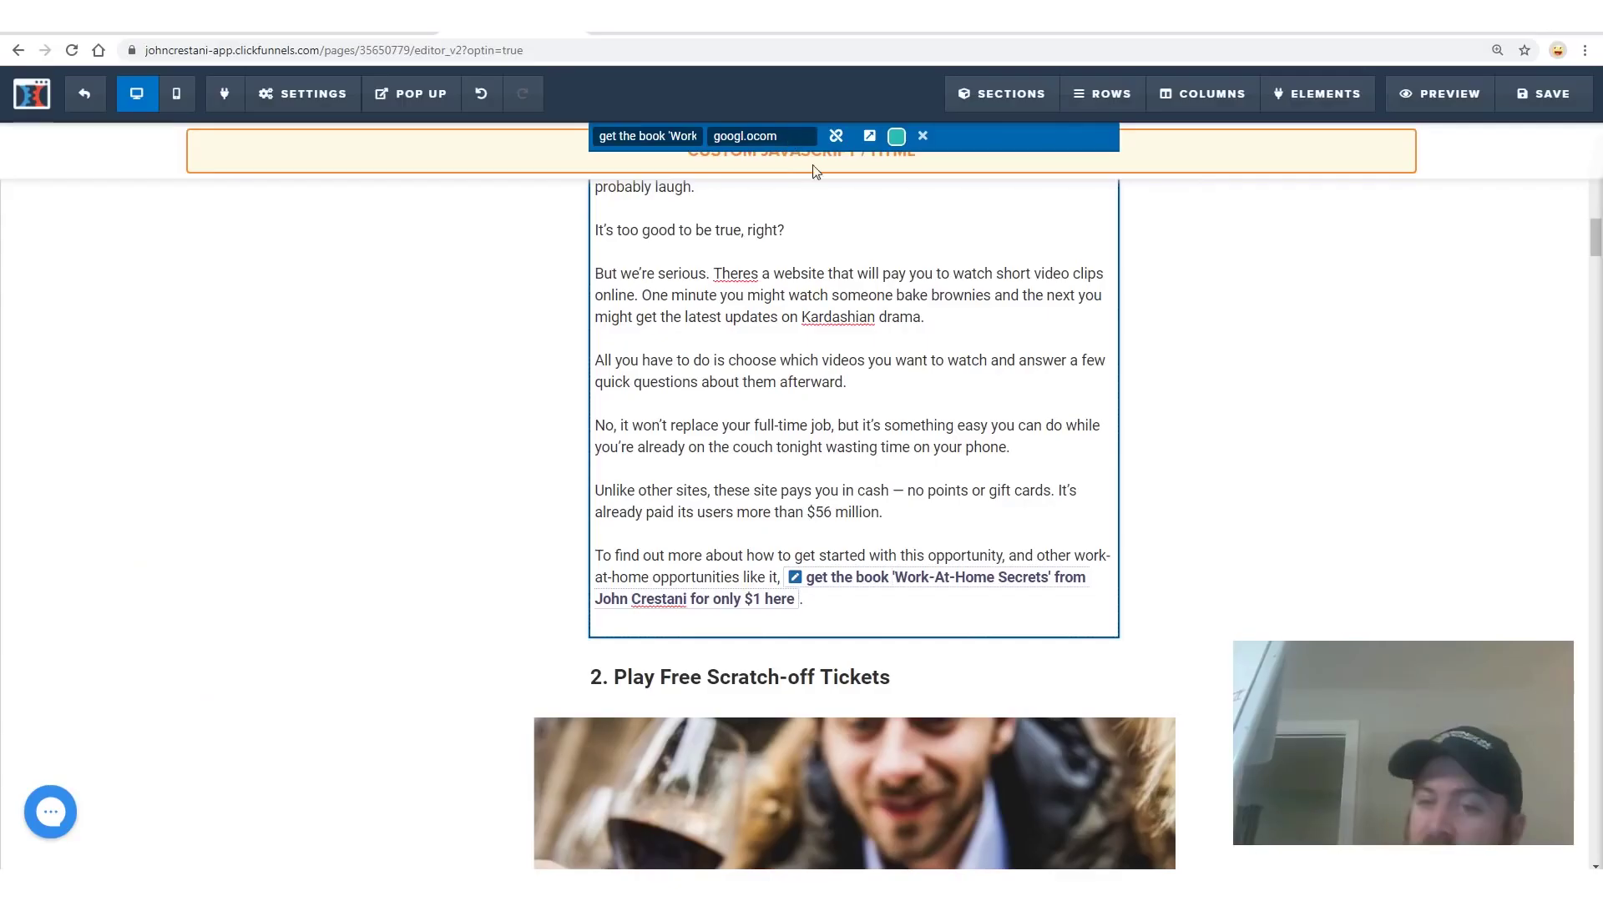
{"action": "left_click", "coordinate": [889, 382]}
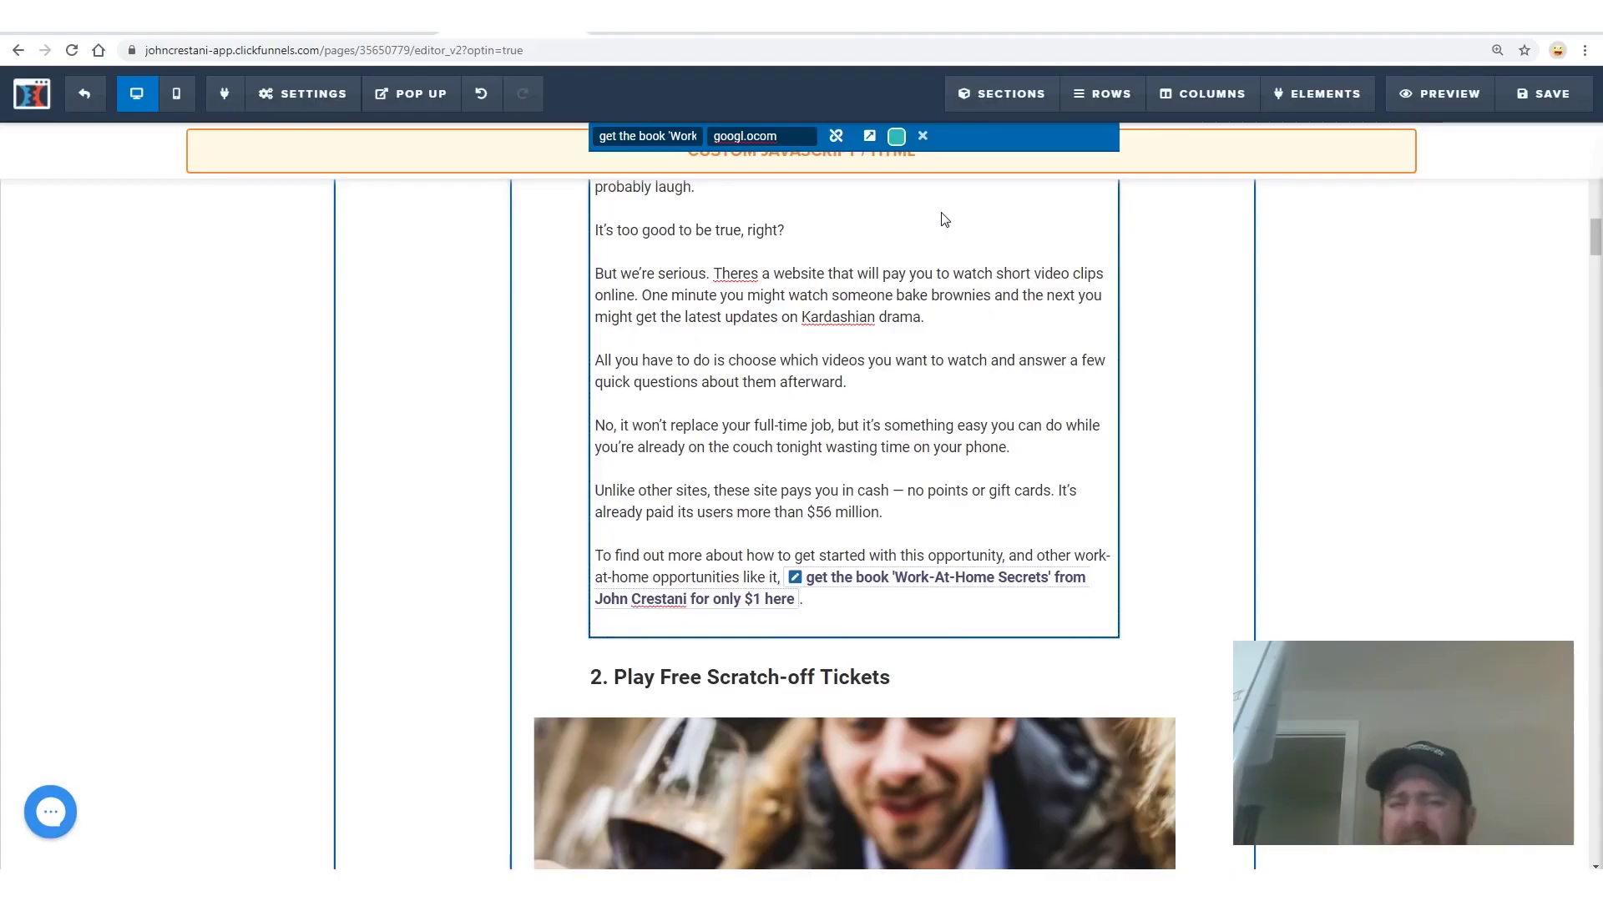
- Switch to youtube.com in a new tab and open the account's own channel at its community posts
{"action": "key", "text": "ctrl+t"}
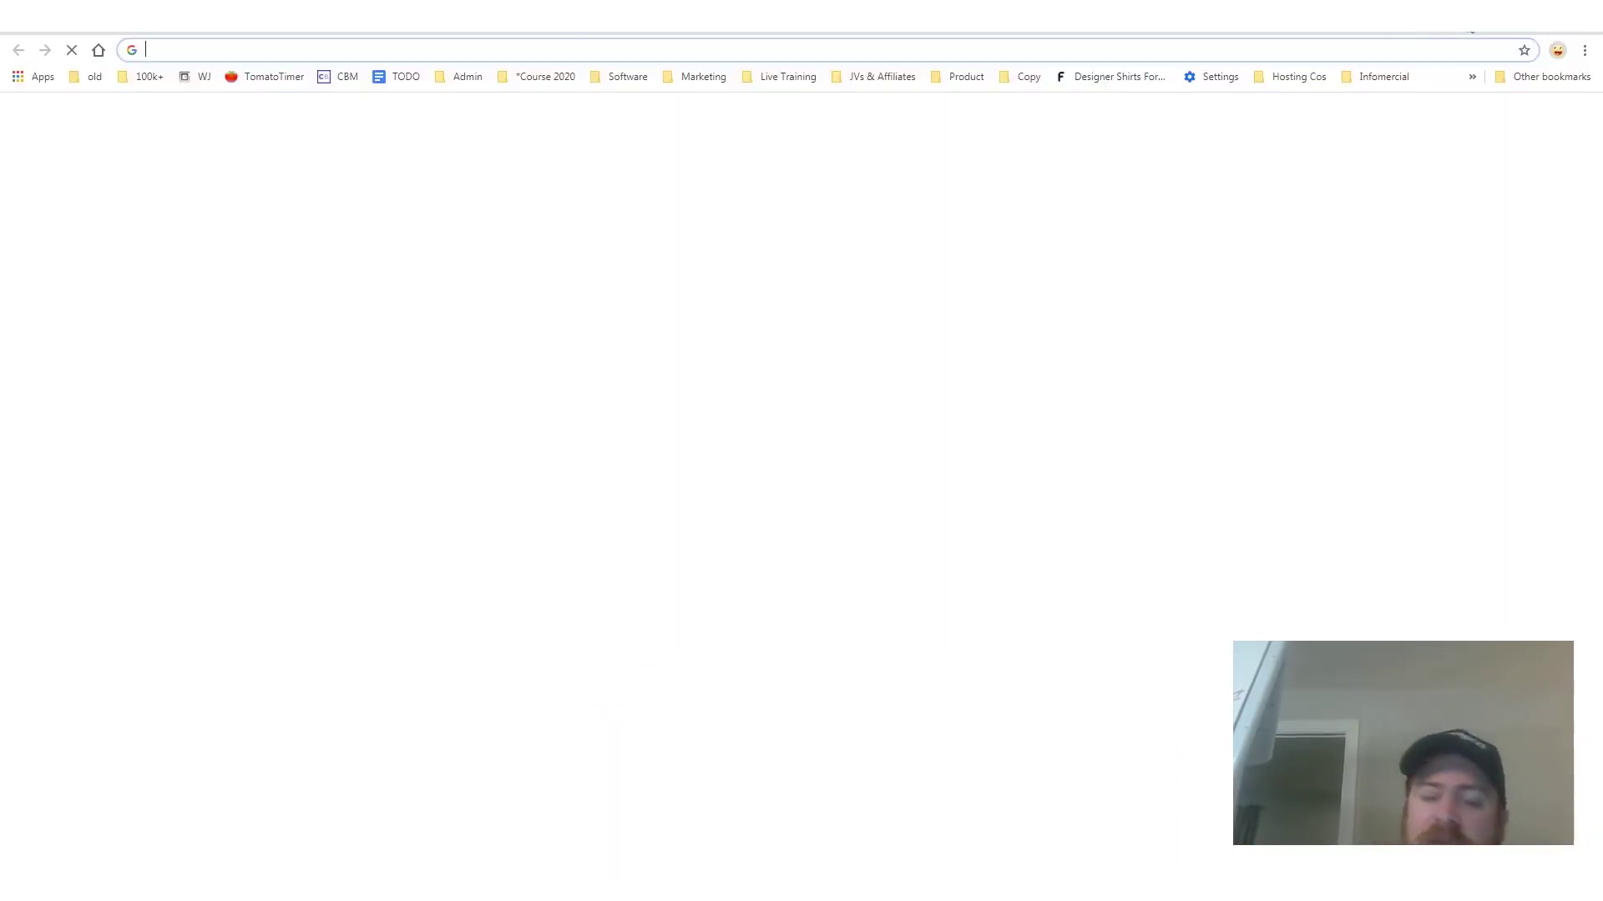
{"action": "type", "text": "youtube.com"}
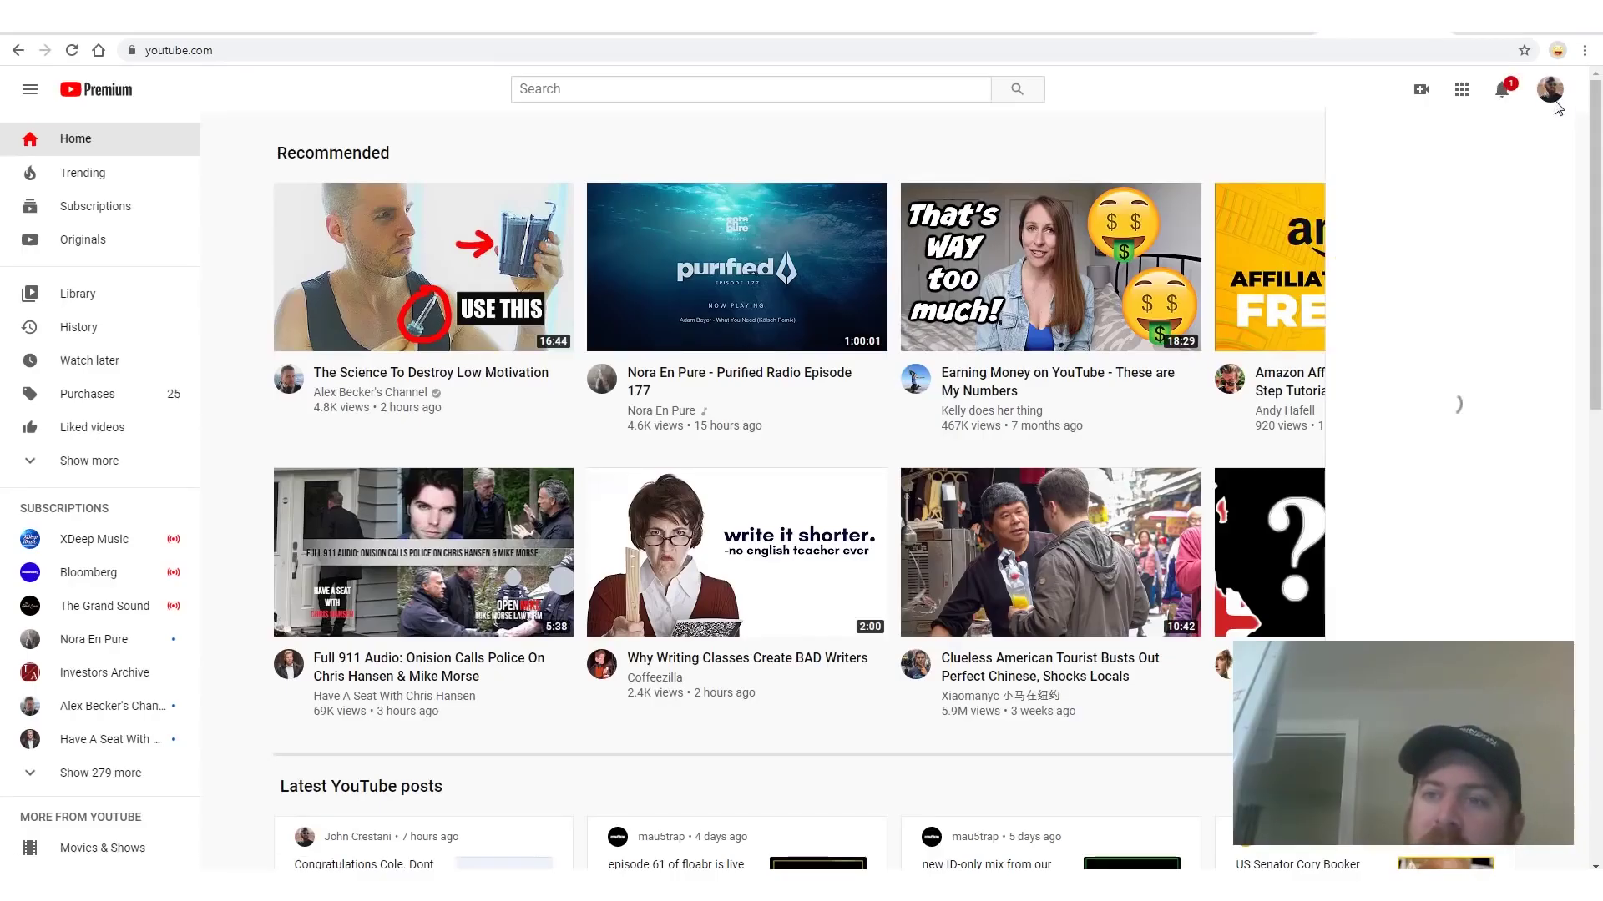
{"action": "left_click", "coordinate": [1544, 90]}
{"action": "left_click", "coordinate": [1411, 199]}
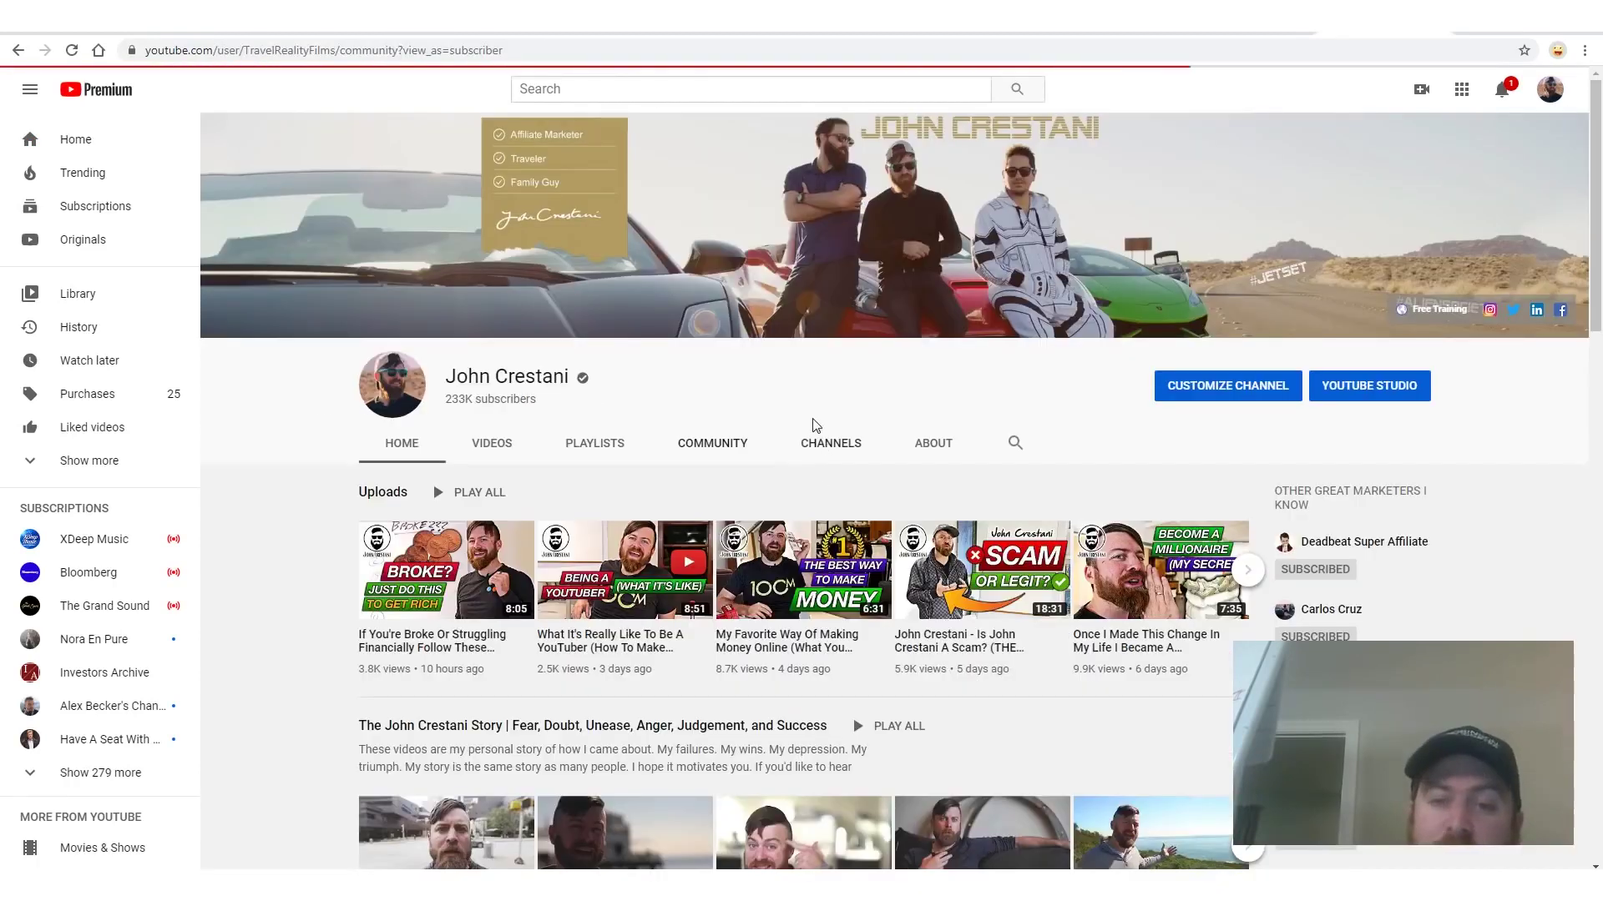
{"action": "scroll", "coordinate": [668, 634], "scroll_direction": "down", "scroll_amount": 3}
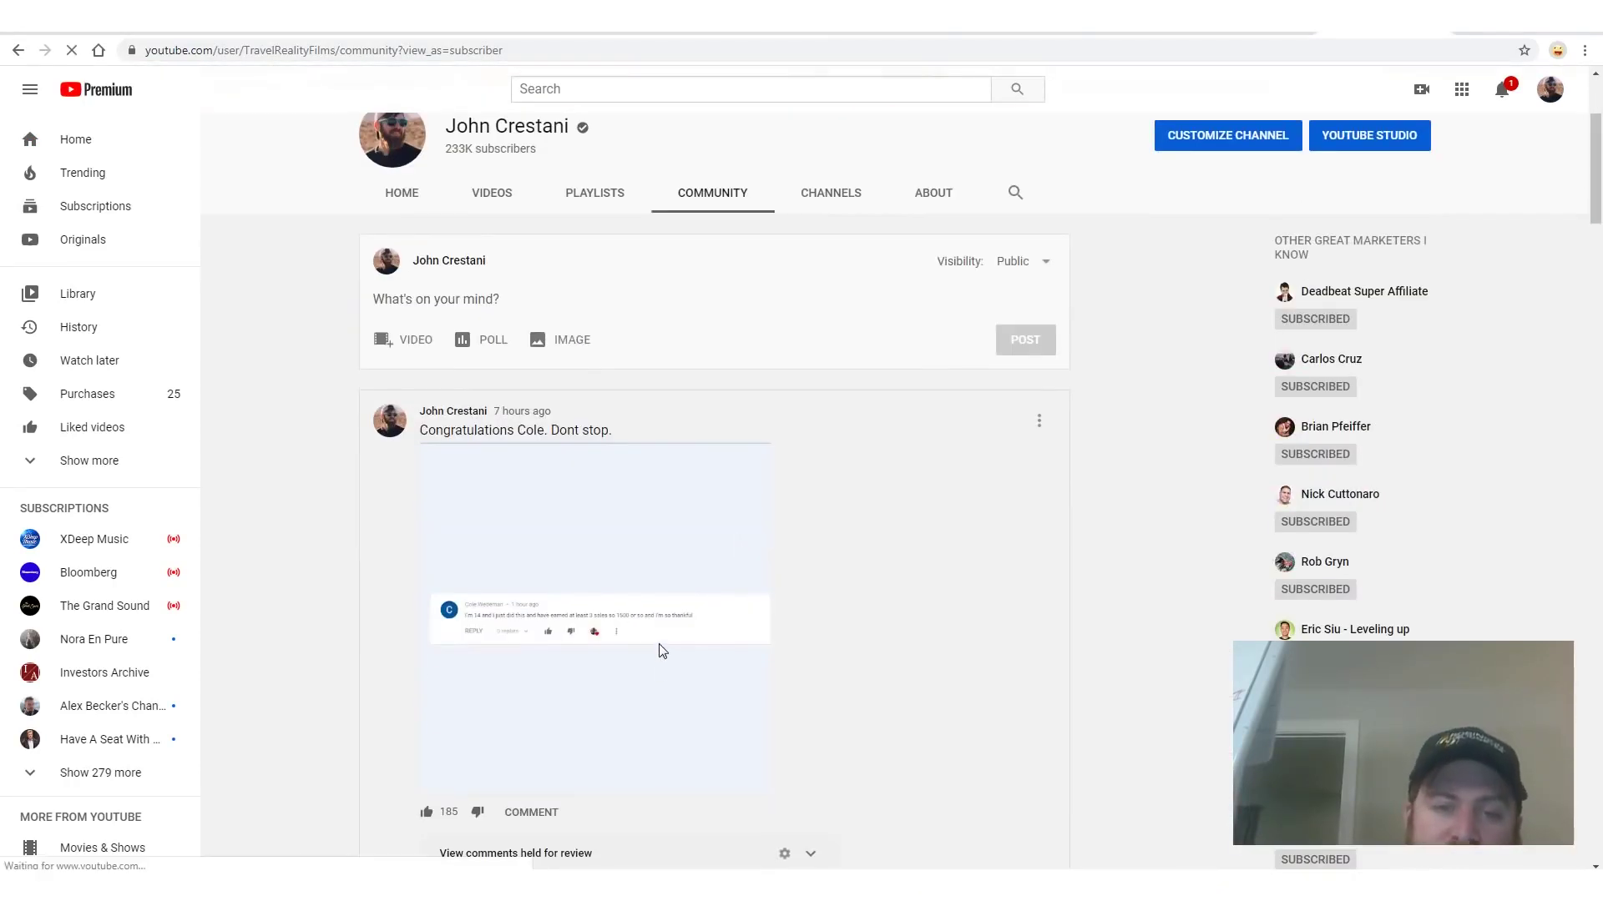
- Enlarge and read the community posts about students' sales, including the one with the Daily Sales Snapshot
{"action": "scroll", "coordinate": [654, 622], "scroll_direction": "up", "scroll_amount": 8, "text": "ctrl"}
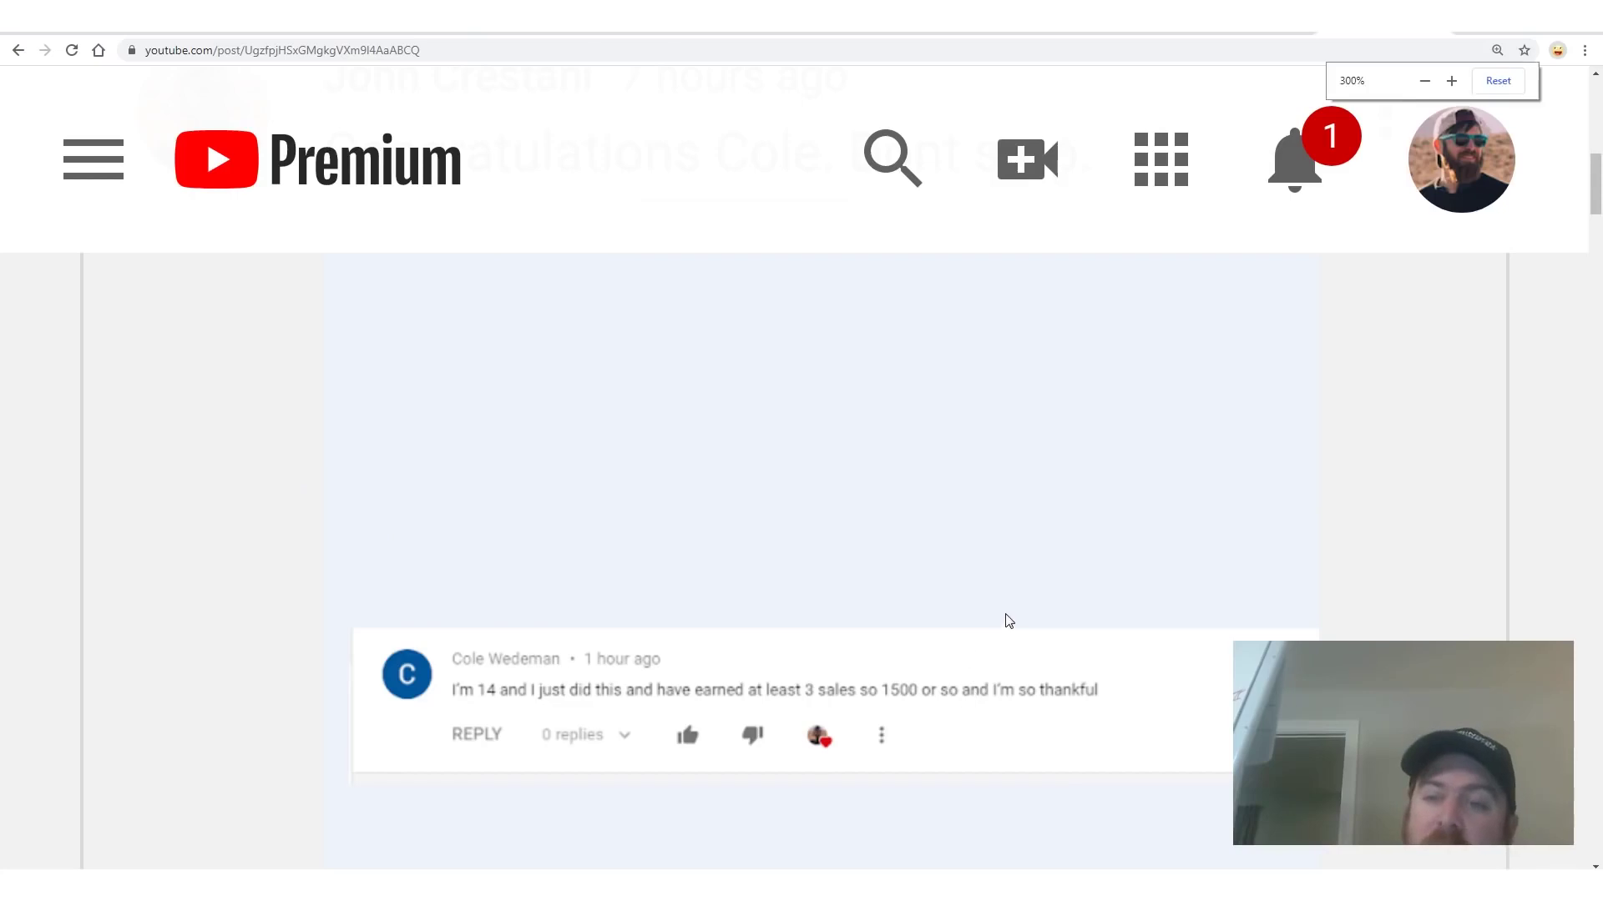
{"action": "scroll", "coordinate": [1009, 621], "scroll_direction": "down", "scroll_amount": 5, "text": "ctrl"}
{"action": "key", "text": "alt+Left"}
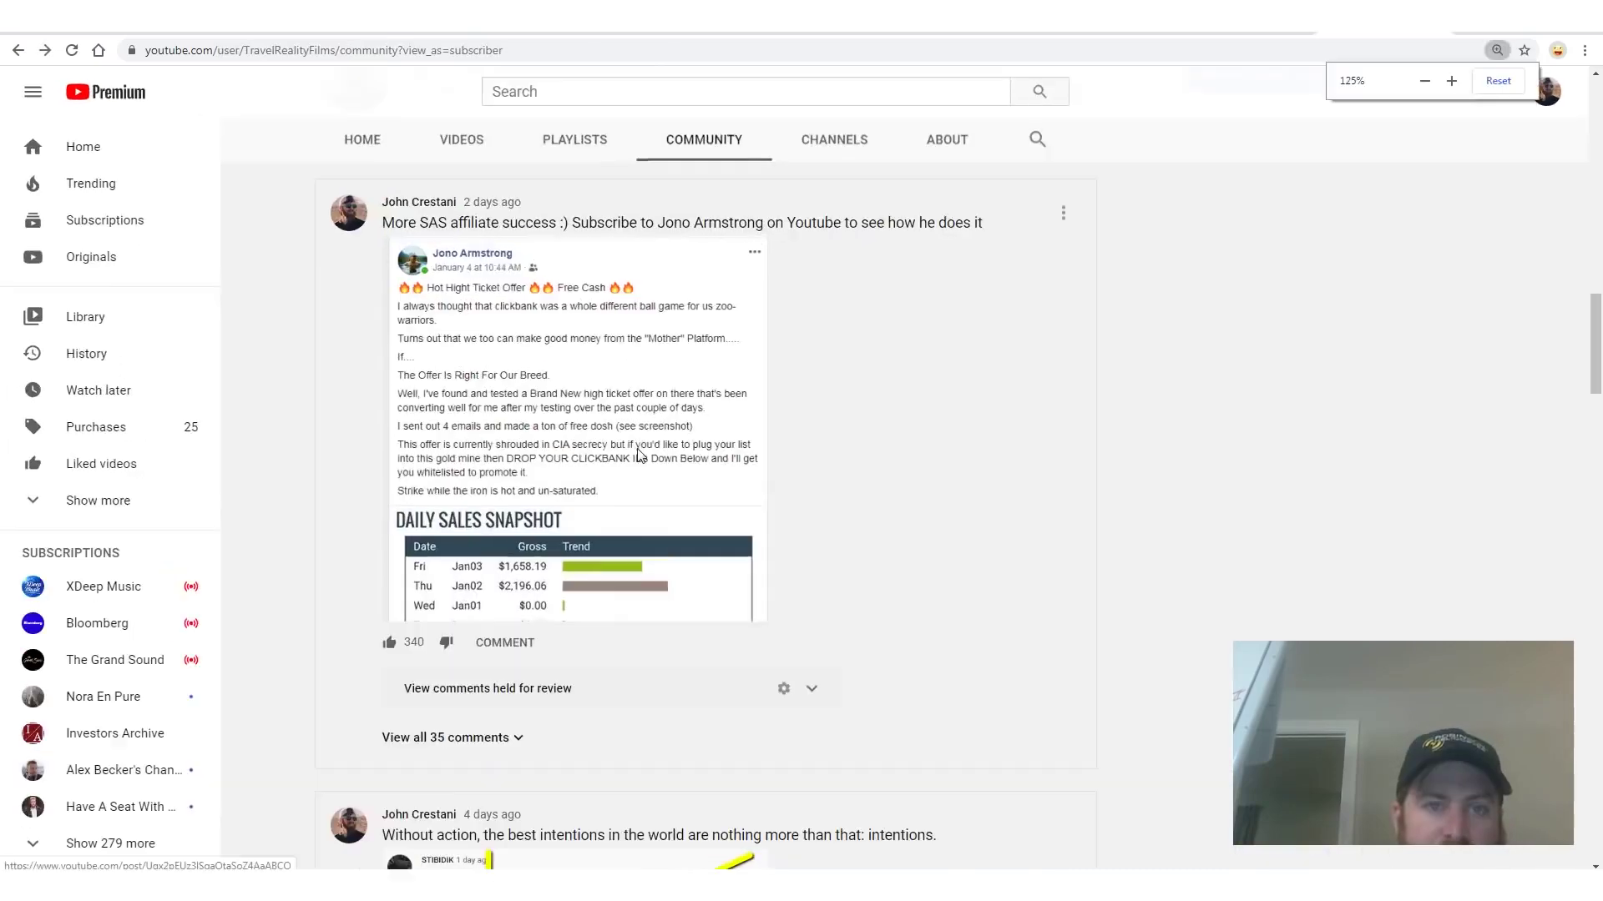
{"action": "scroll", "coordinate": [636, 455], "scroll_direction": "up", "scroll_amount": 5, "text": "ctrl"}
{"action": "scroll", "coordinate": [651, 501], "scroll_direction": "down", "scroll_amount": 3}
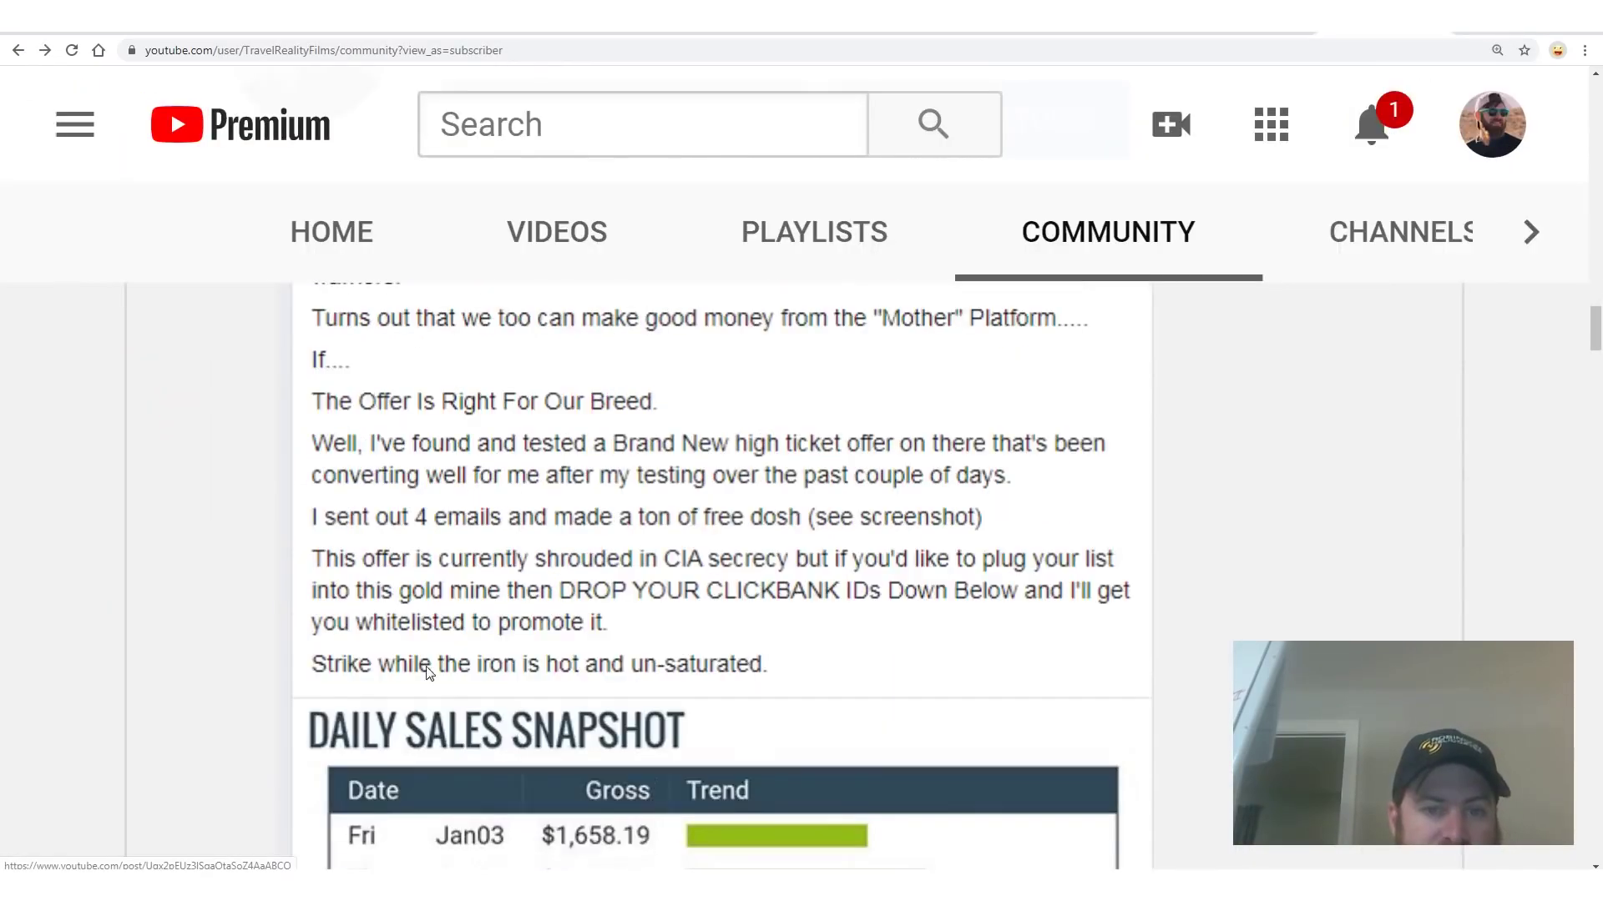
{"action": "scroll", "coordinate": [475, 643], "scroll_direction": "down", "scroll_amount": 2}
{"action": "scroll", "coordinate": [619, 523], "scroll_direction": "down", "scroll_amount": 1}
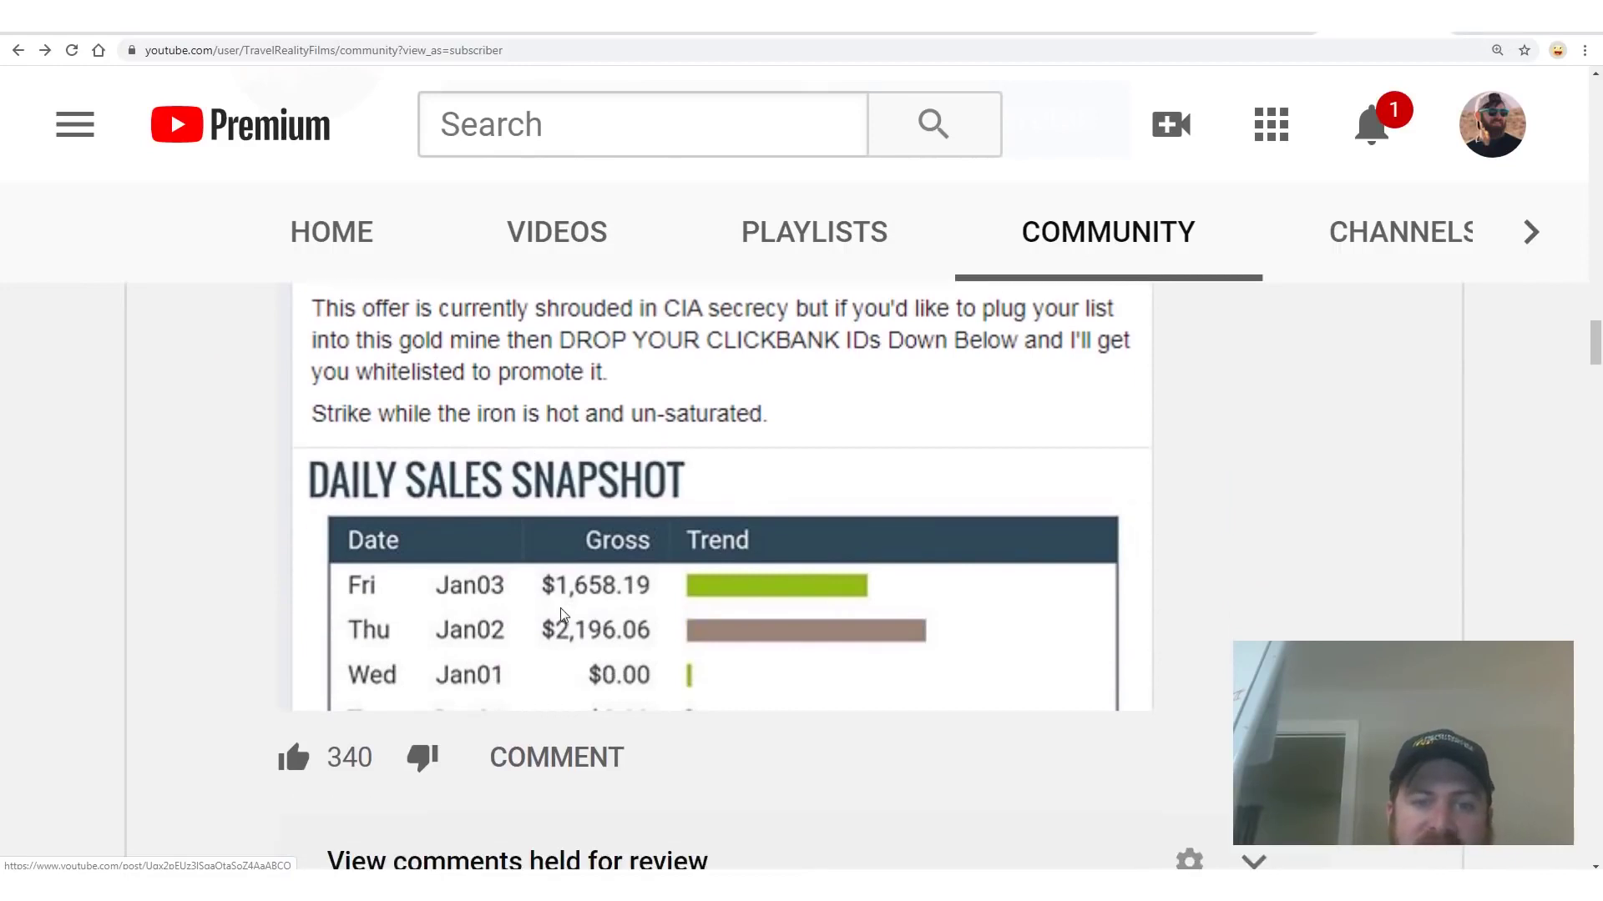
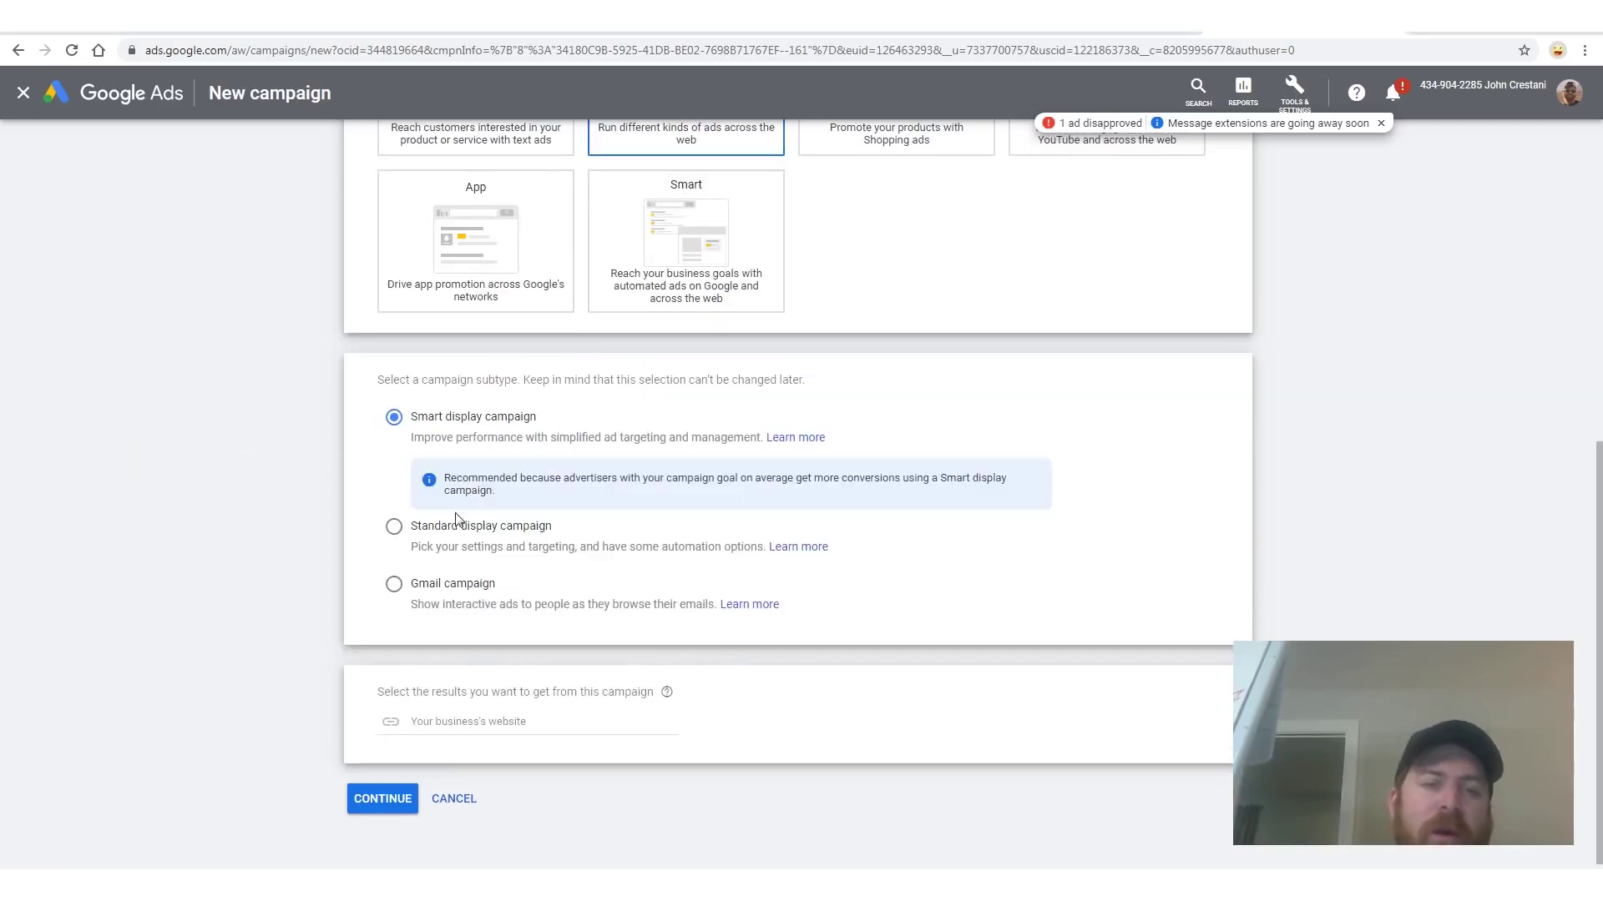
- Choose Standard display campaign as the subtype of the new Google Ads campaign
{"action": "left_click", "coordinate": [394, 527]}
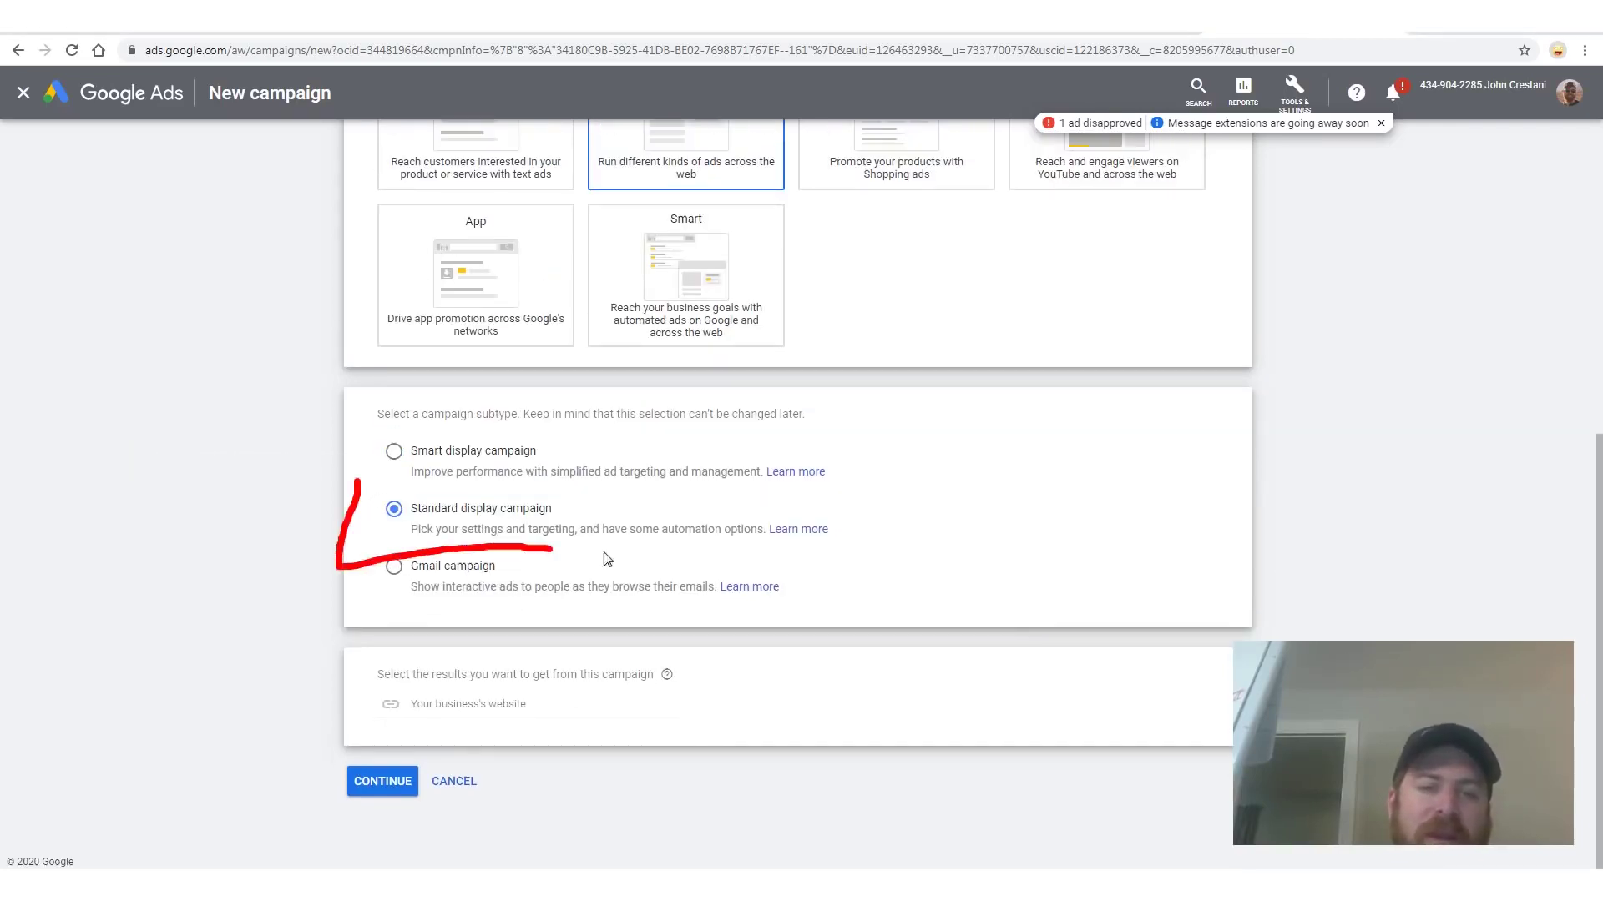
{"action": "left_click_drag", "start_coordinate": [891, 496], "coordinate": [361, 497]}
{"action": "left_click_drag", "start_coordinate": [1507, 457], "coordinate": [935, 541]}
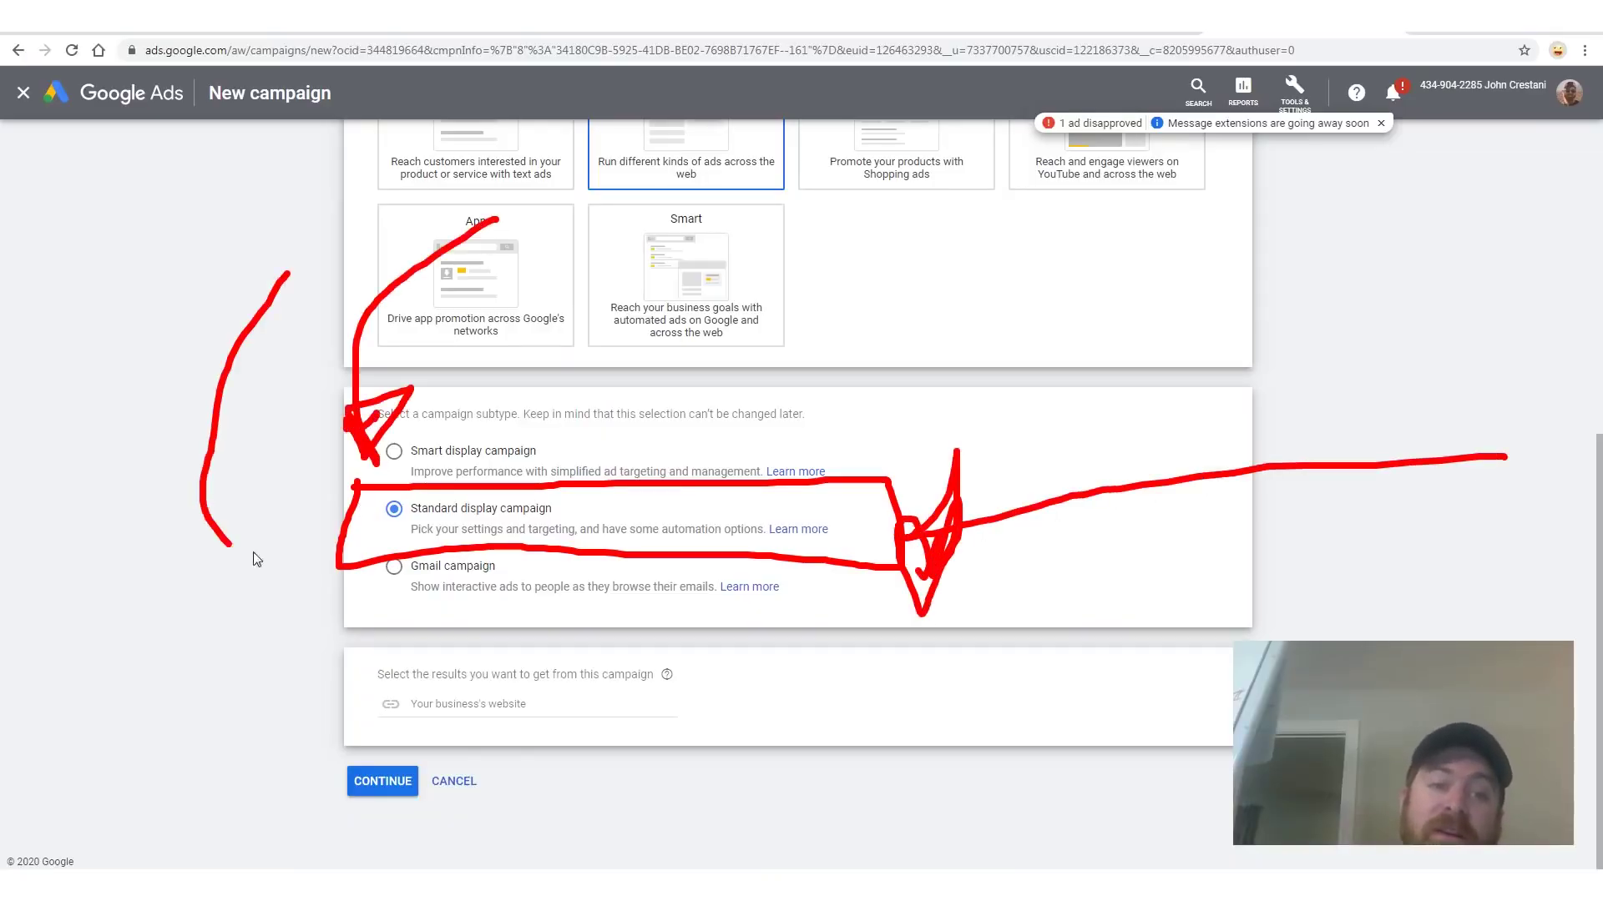
{"action": "left_click_drag", "start_coordinate": [1210, 260], "coordinate": [745, 492]}
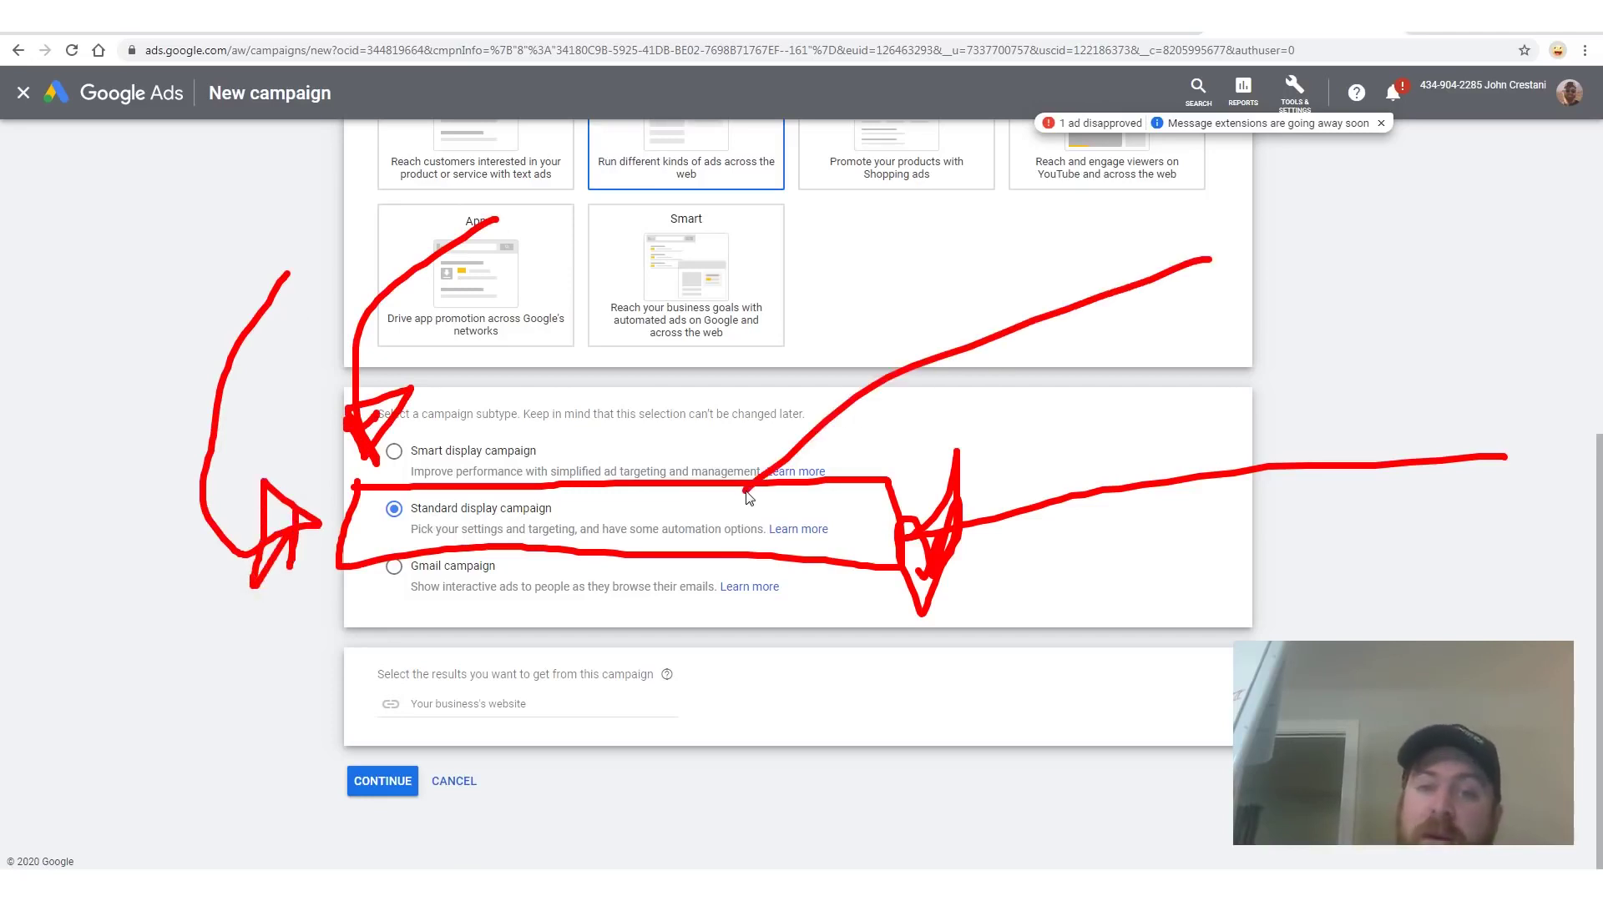
{"action": "left_click_drag", "start_coordinate": [849, 437], "coordinate": [770, 452]}
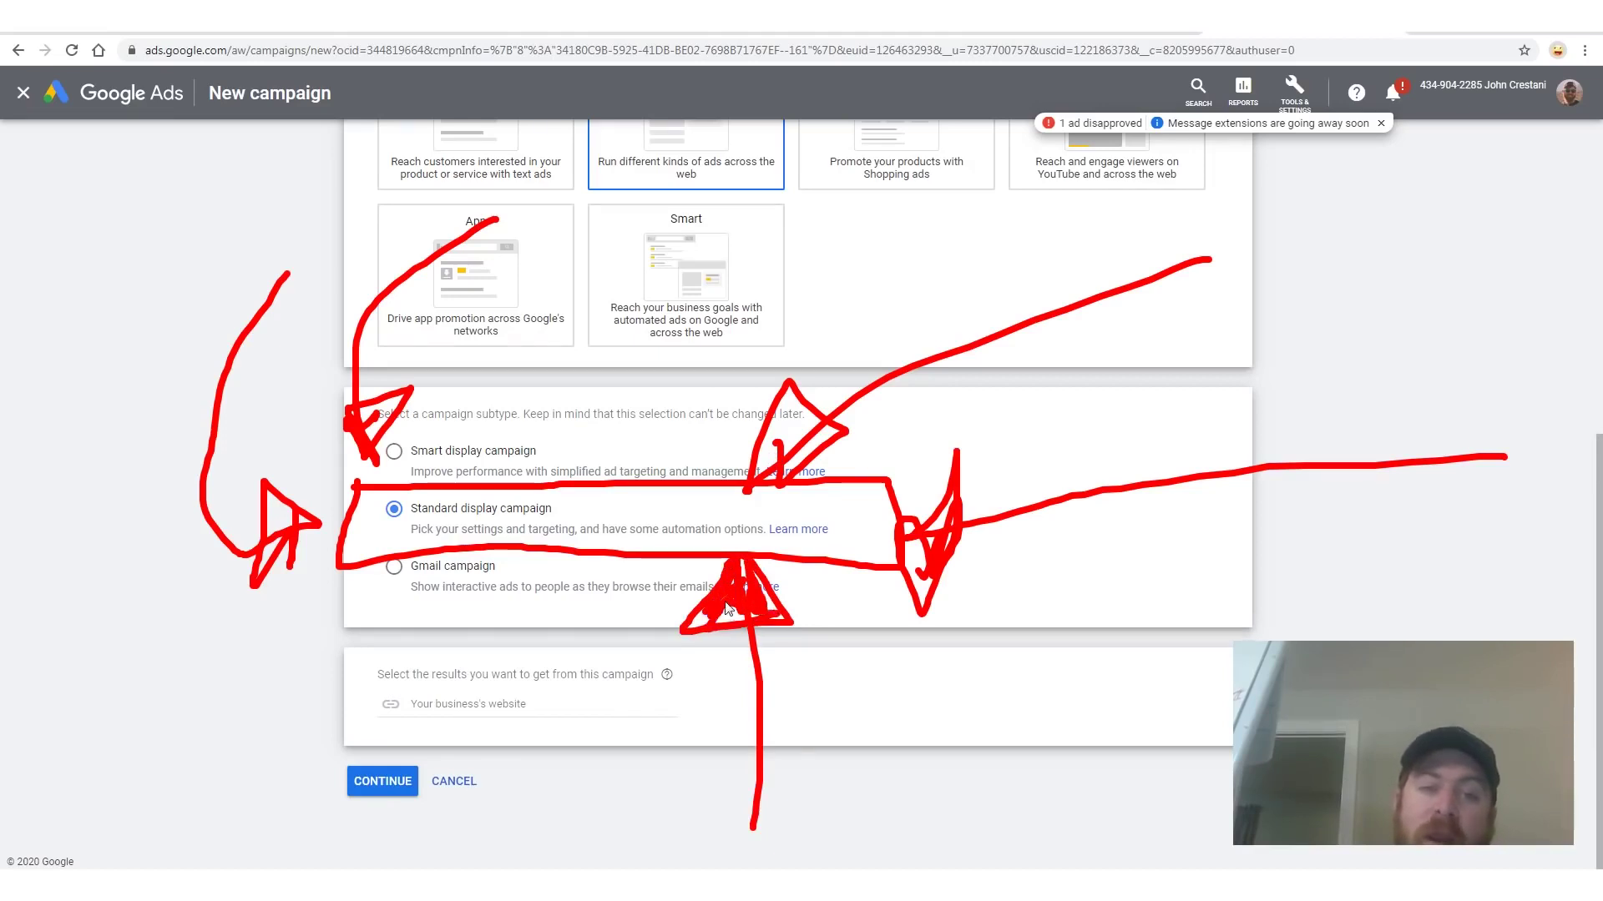
{"action": "key", "text": "Escape"}
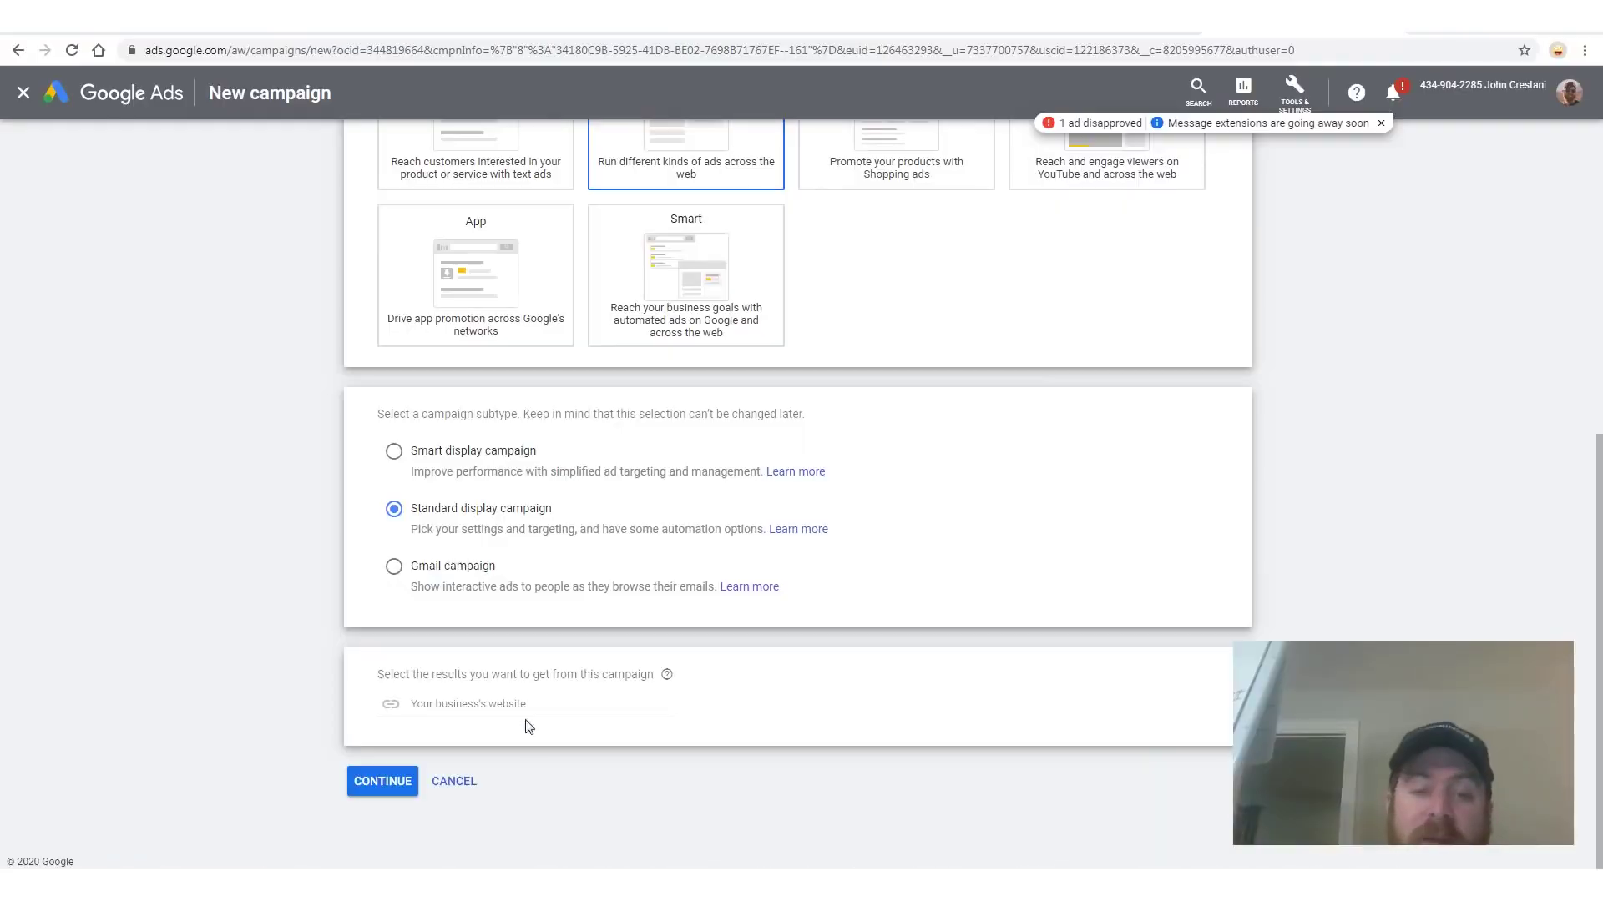
{"action": "left_click_drag", "start_coordinate": [416, 680], "coordinate": [622, 680]}
{"action": "left_click", "coordinate": [477, 848]}
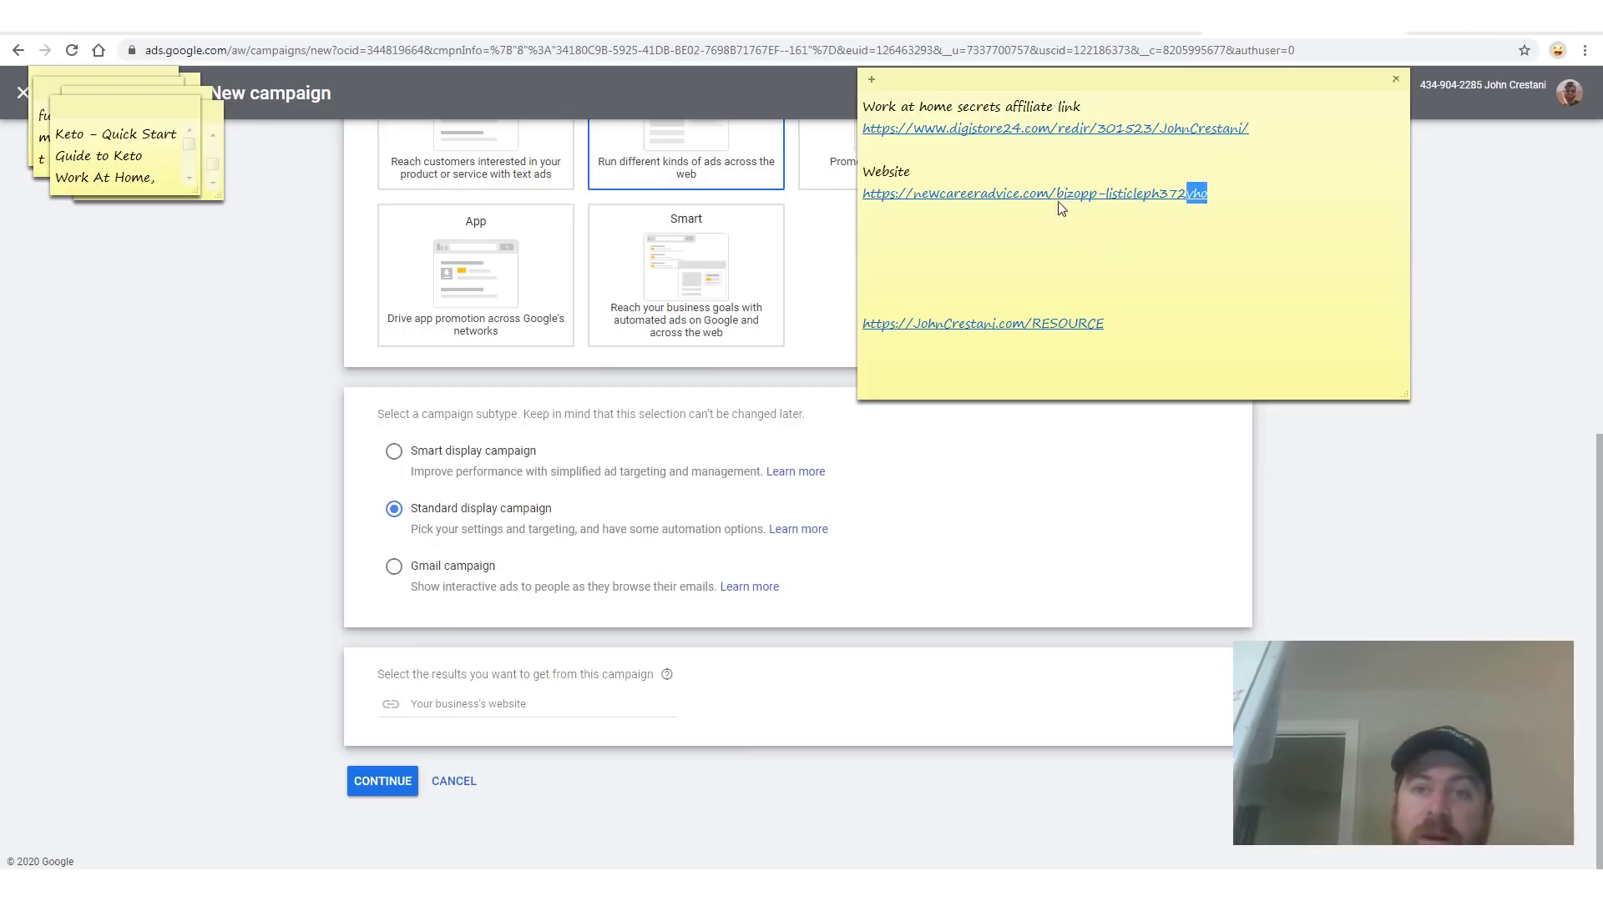
{"action": "triple_click", "coordinate": [1059, 202]}
{"action": "right_click", "coordinate": [1210, 188]}
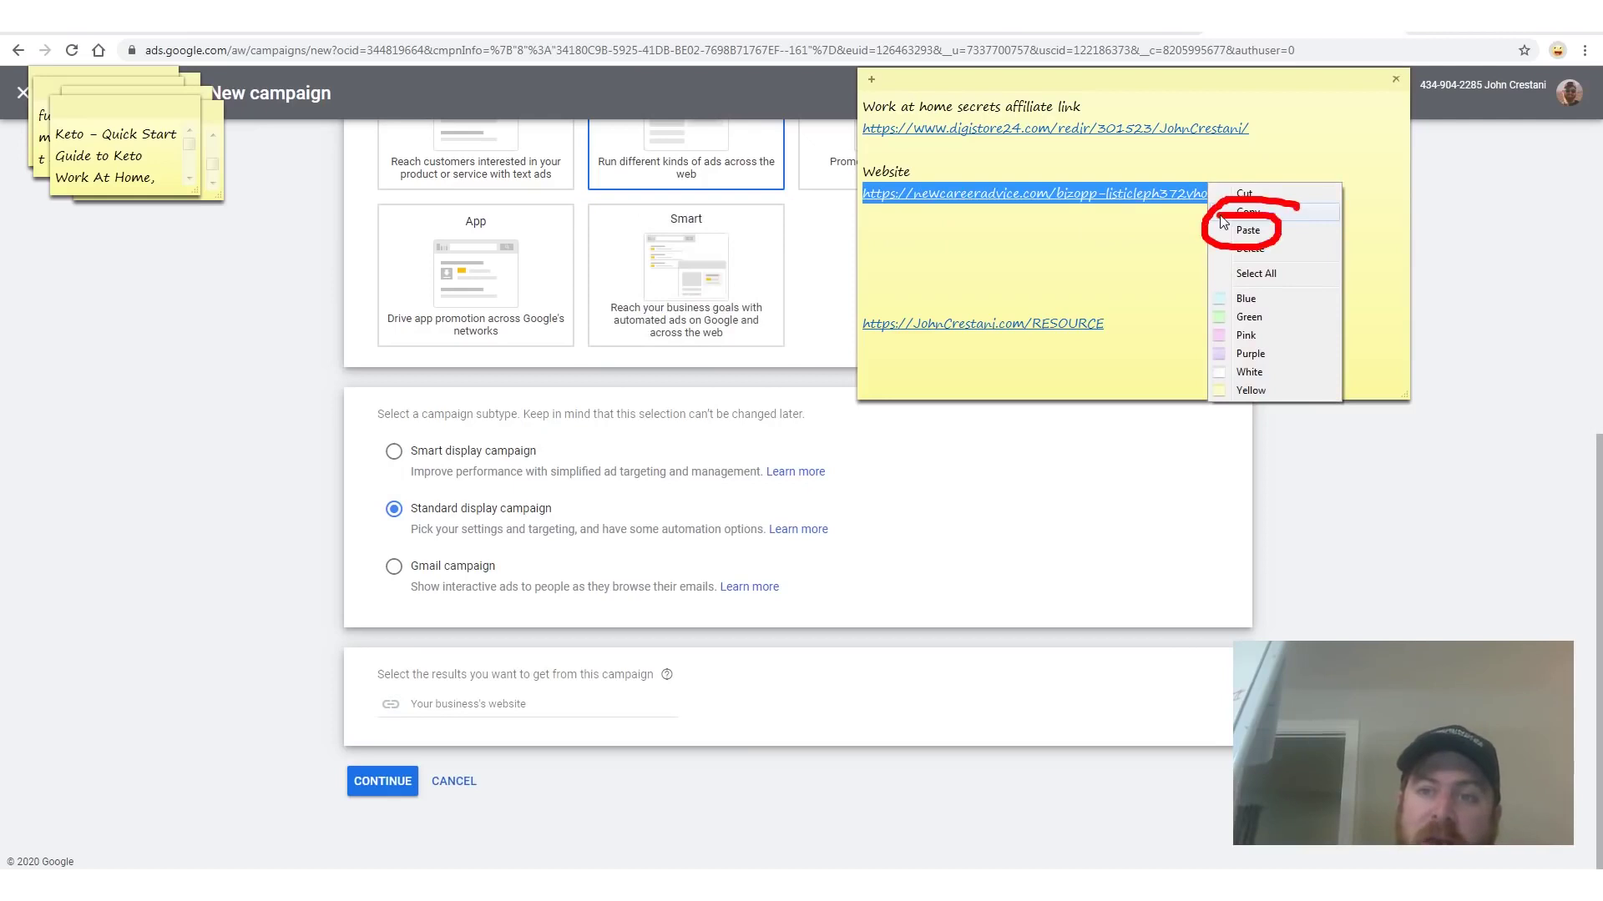
{"action": "left_click", "coordinate": [1222, 214]}
{"action": "left_click", "coordinate": [519, 705]}
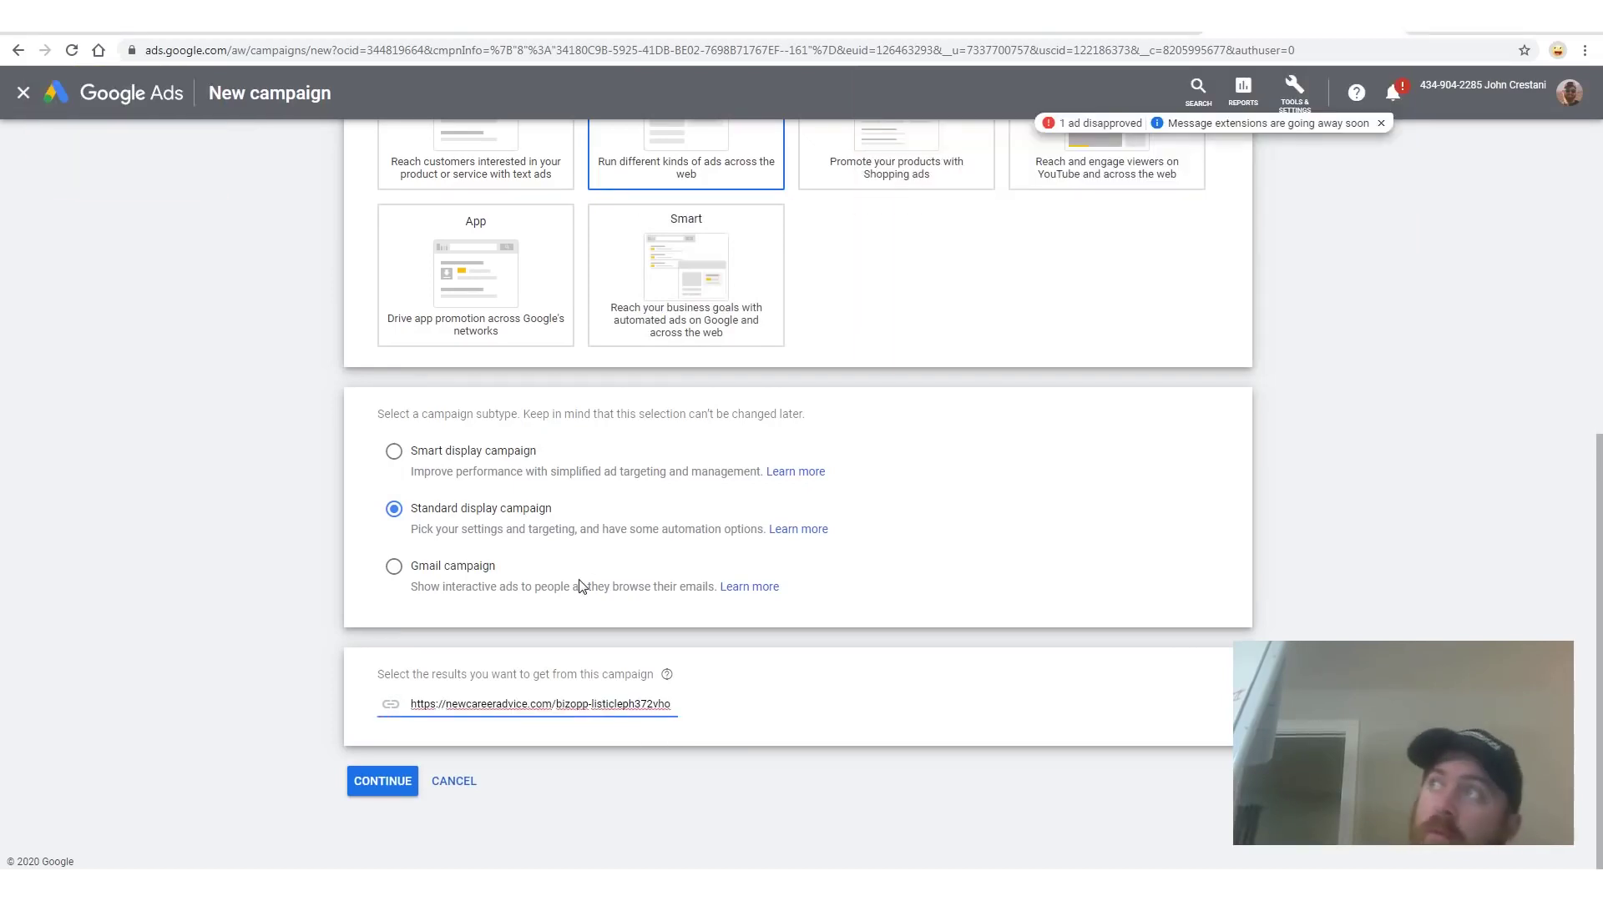
- Continue from the campaign type selection to the new display campaign's settings
{"action": "mouse_move", "coordinate": [801, 706]}
{"action": "left_mouse_down"}
{"action": "mouse_move", "coordinate": [311, 649]}
{"action": "mouse_move", "coordinate": [892, 710]}
{"action": "mouse_move", "coordinate": [466, 787]}
{"action": "left_mouse_up"}
{"action": "key", "text": "Escape"}
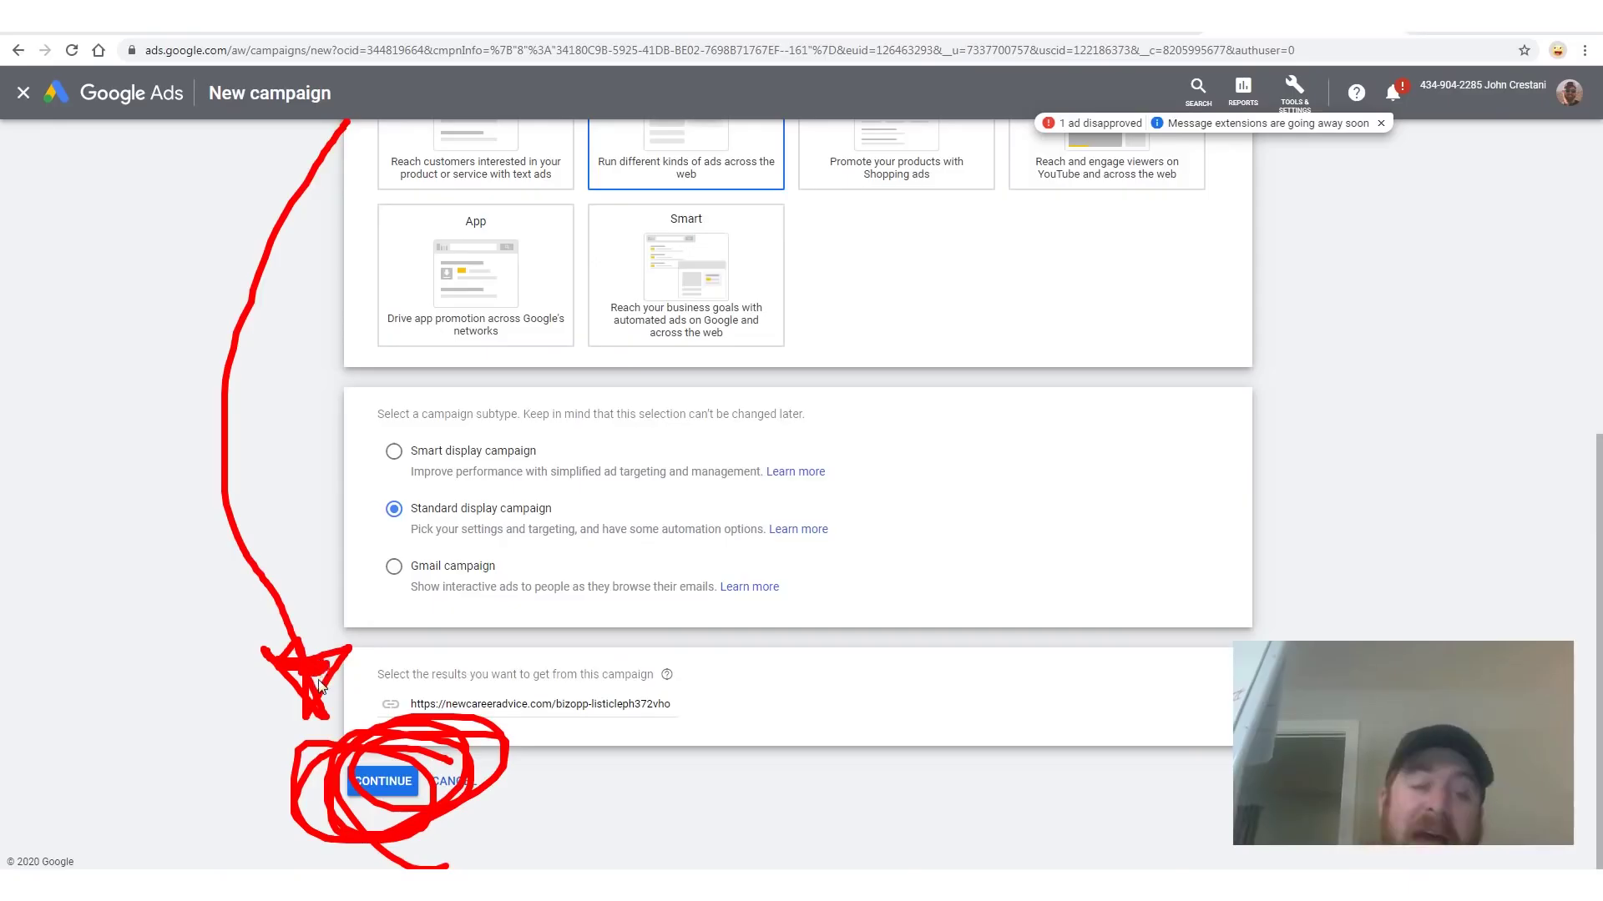
{"action": "key", "text": "Escape"}
{"action": "left_click", "coordinate": [404, 784]}
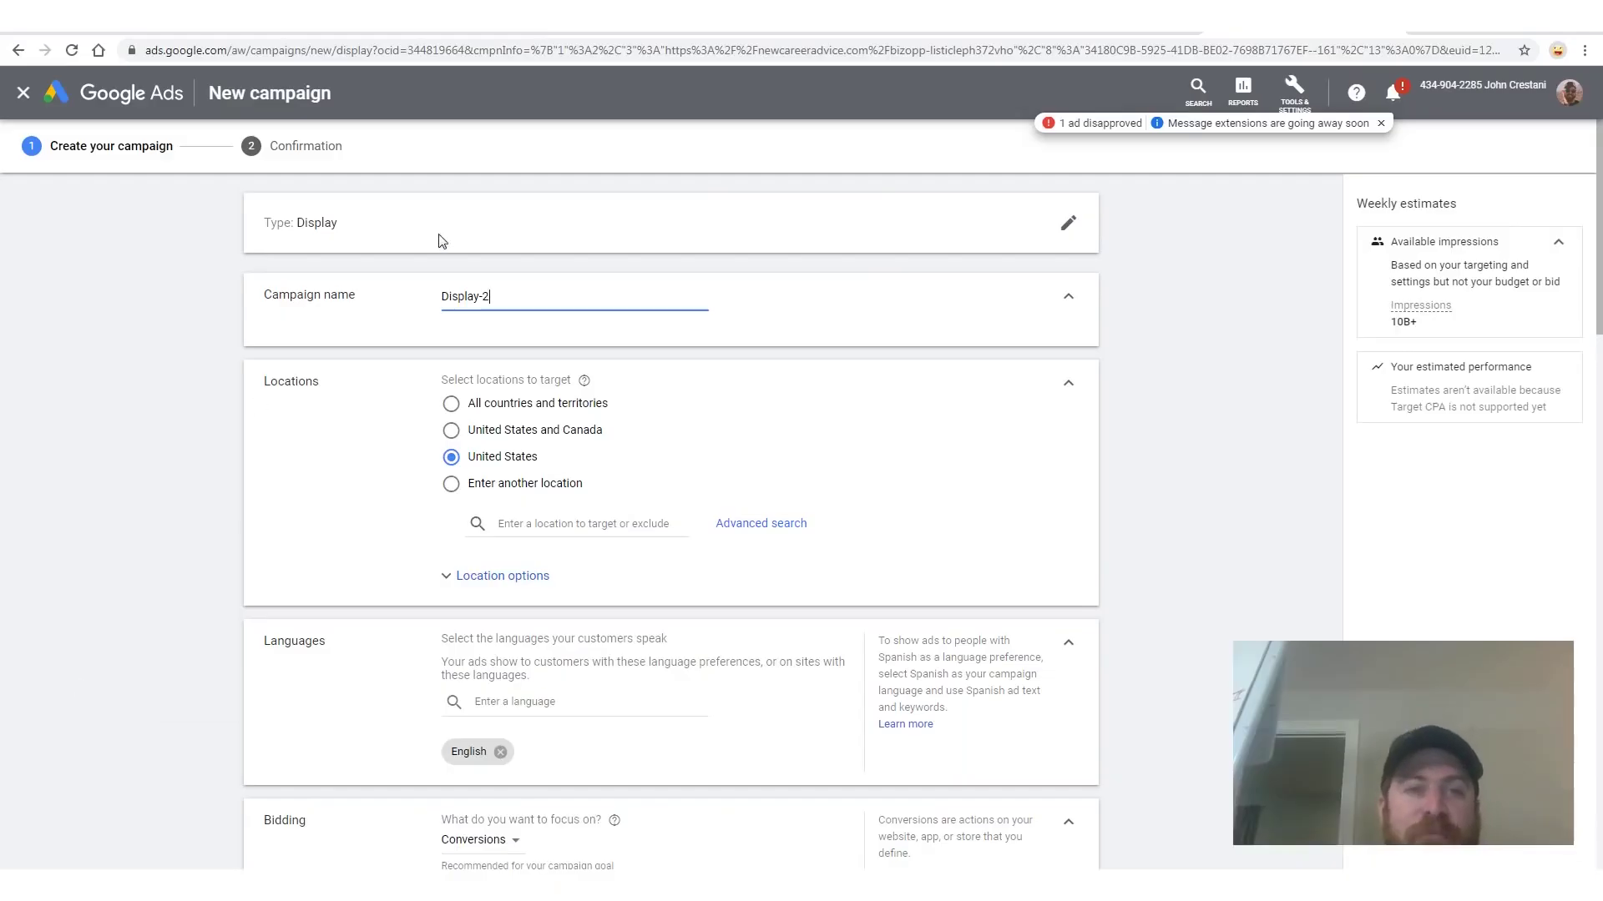
- Add the United States and Canada as the campaign's targeted locations
{"action": "key", "text": "ctrl+a"}
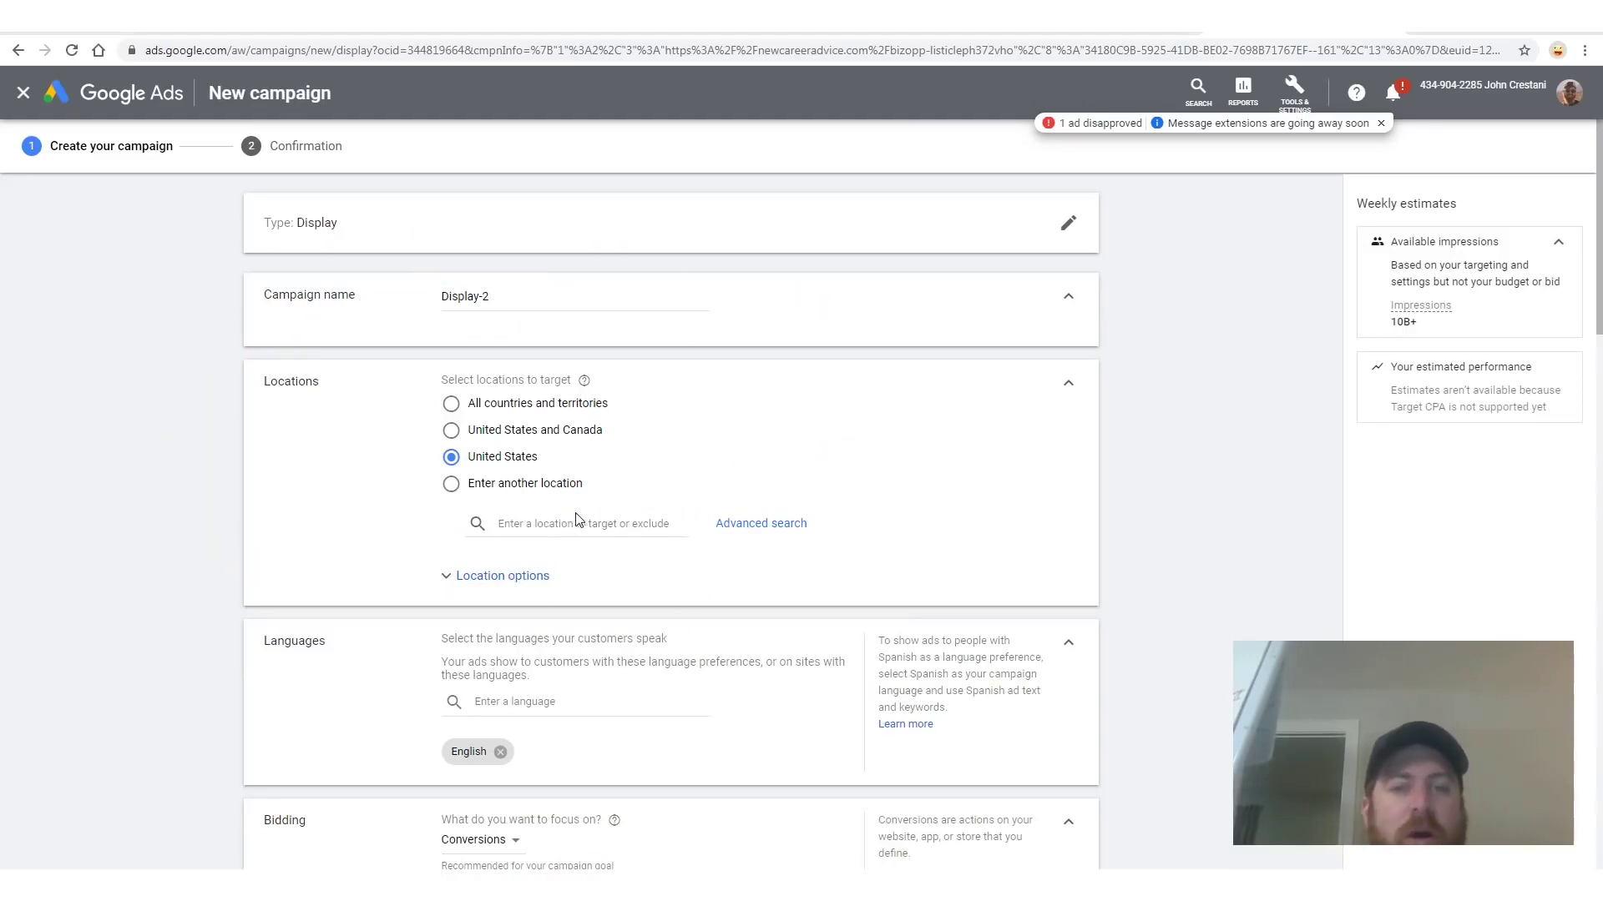
{"action": "left_click", "coordinate": [616, 526]}
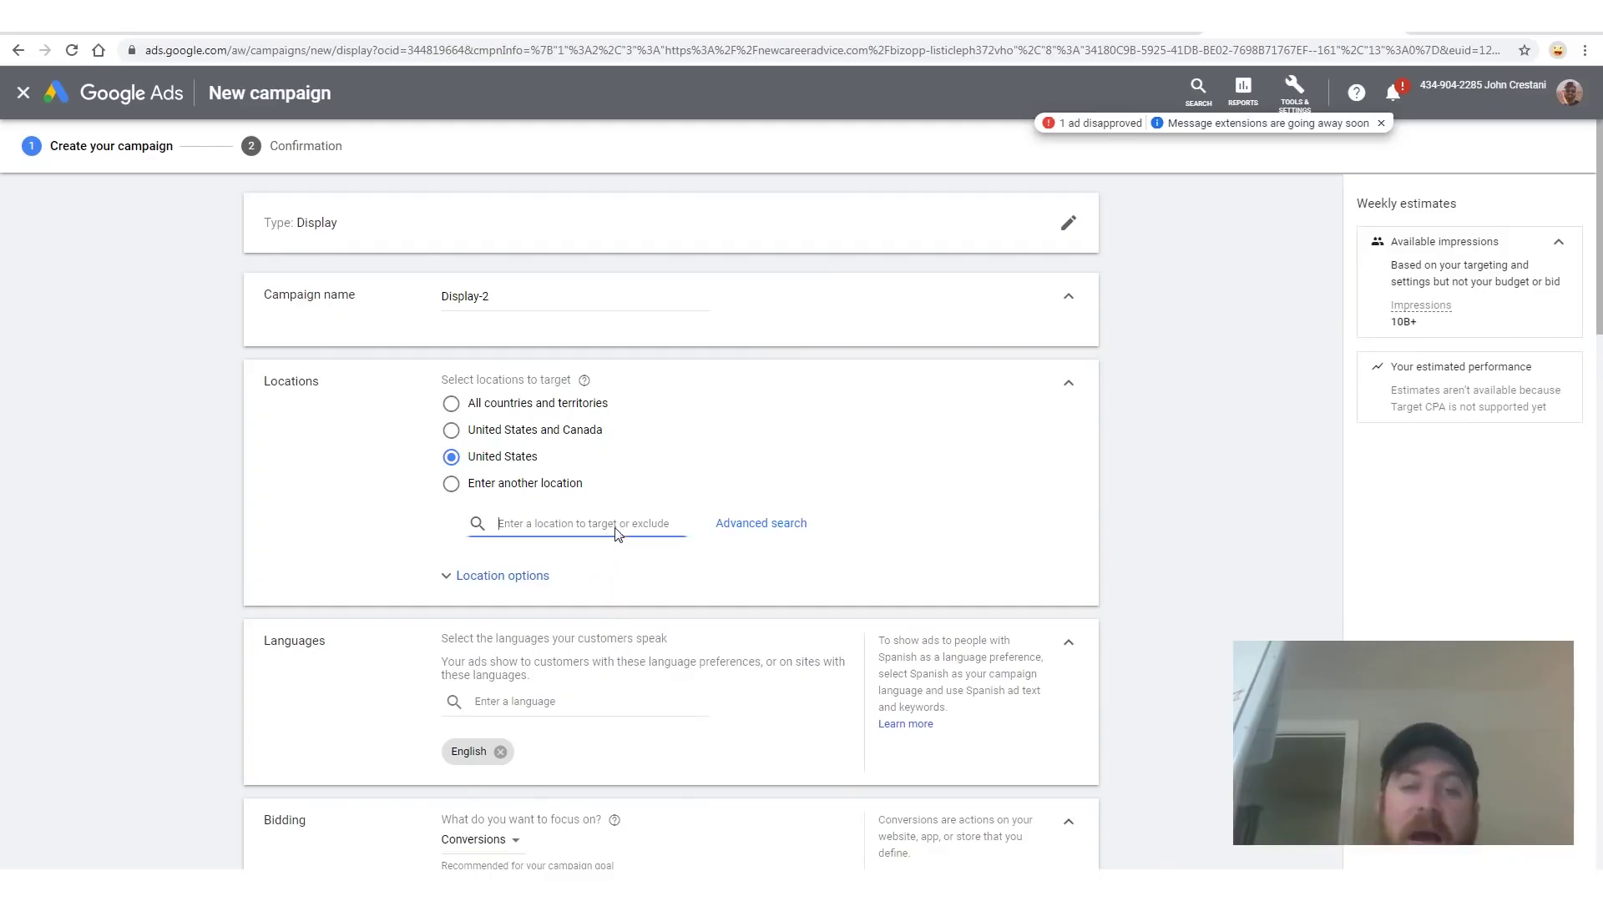
{"action": "type", "text": "unites"}
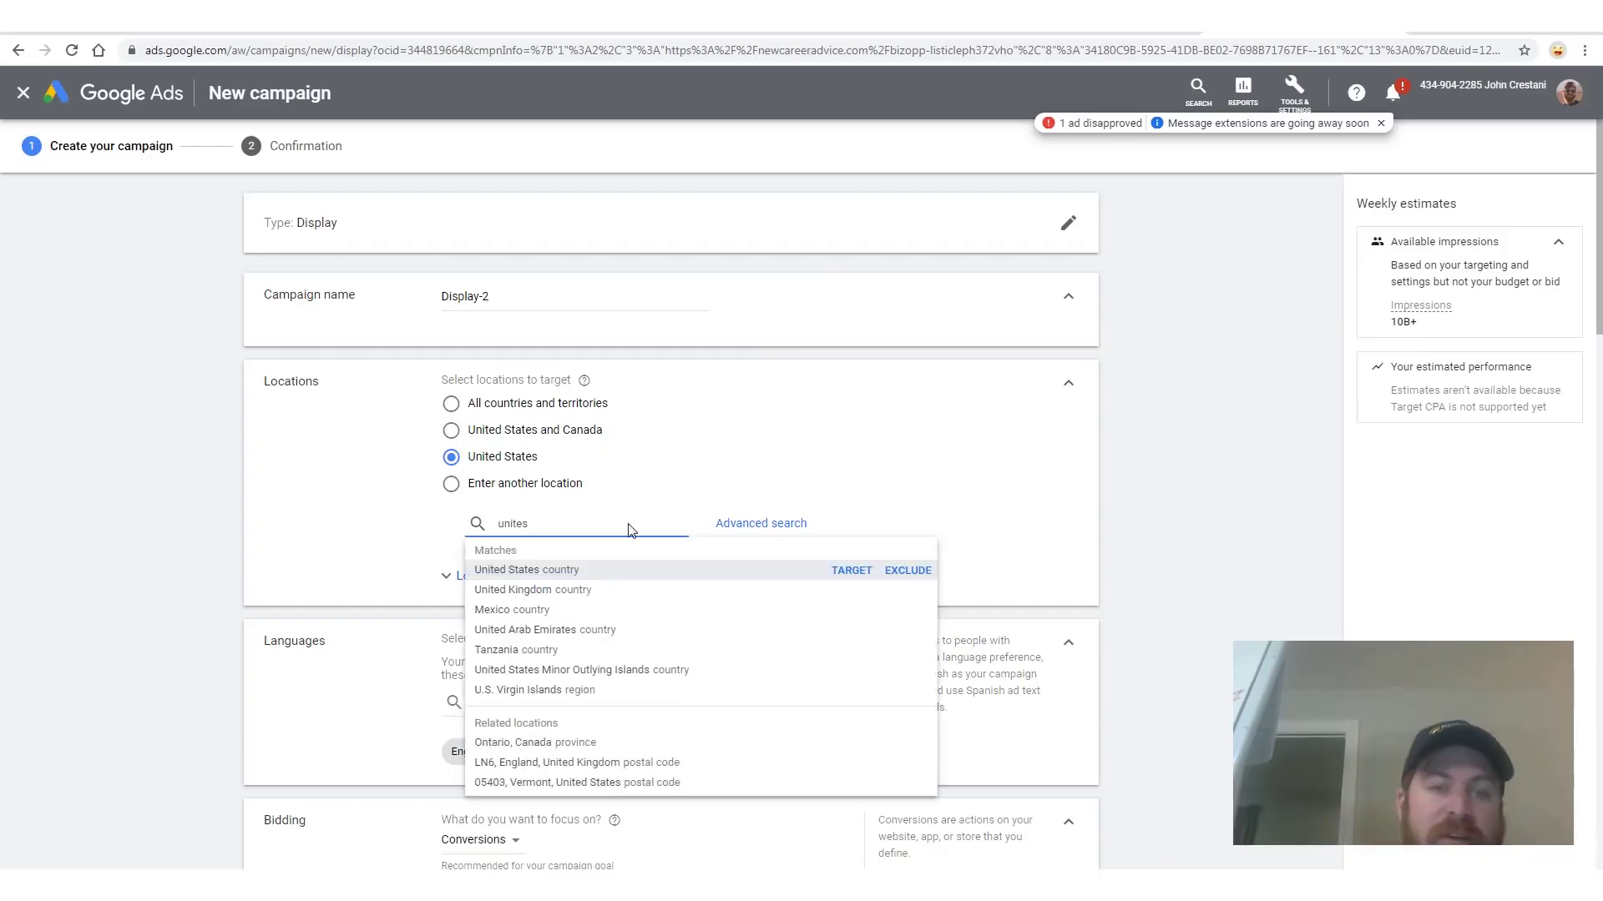
{"action": "key", "text": "Return"}
{"action": "type", "text": "canada"}
{"action": "key", "text": "Return"}
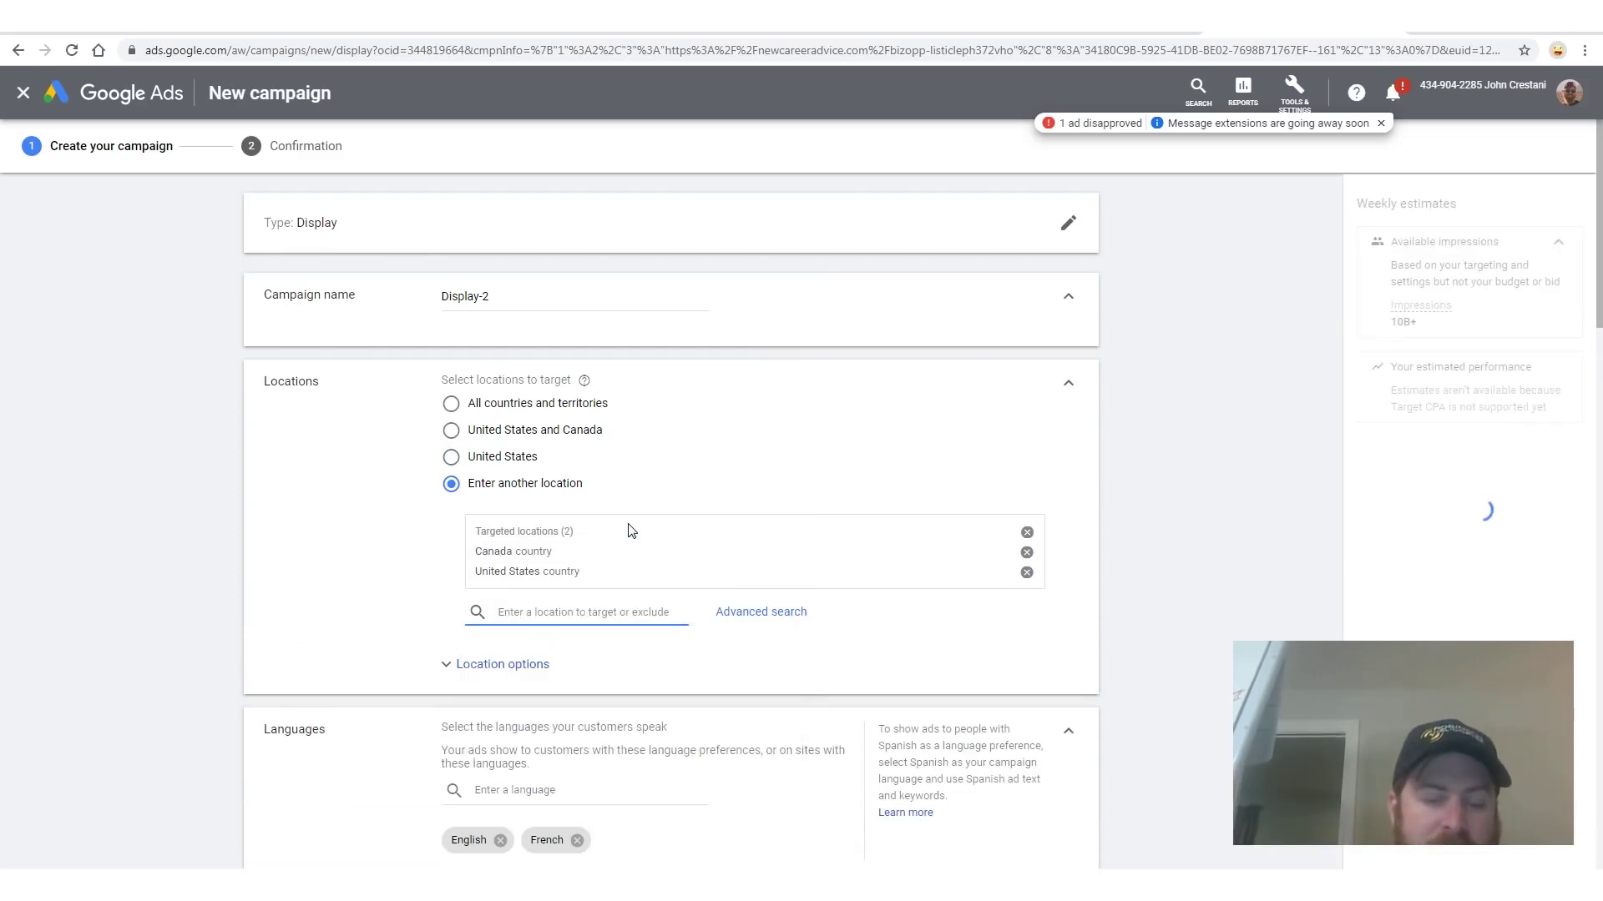
- Add the countries Barbados, The Bahamas and Jamaica to the campaign's targeted locations
{"action": "type", "text": "barbados"}
{"action": "key", "text": "Return"}
{"action": "type", "text": "bahamas"}
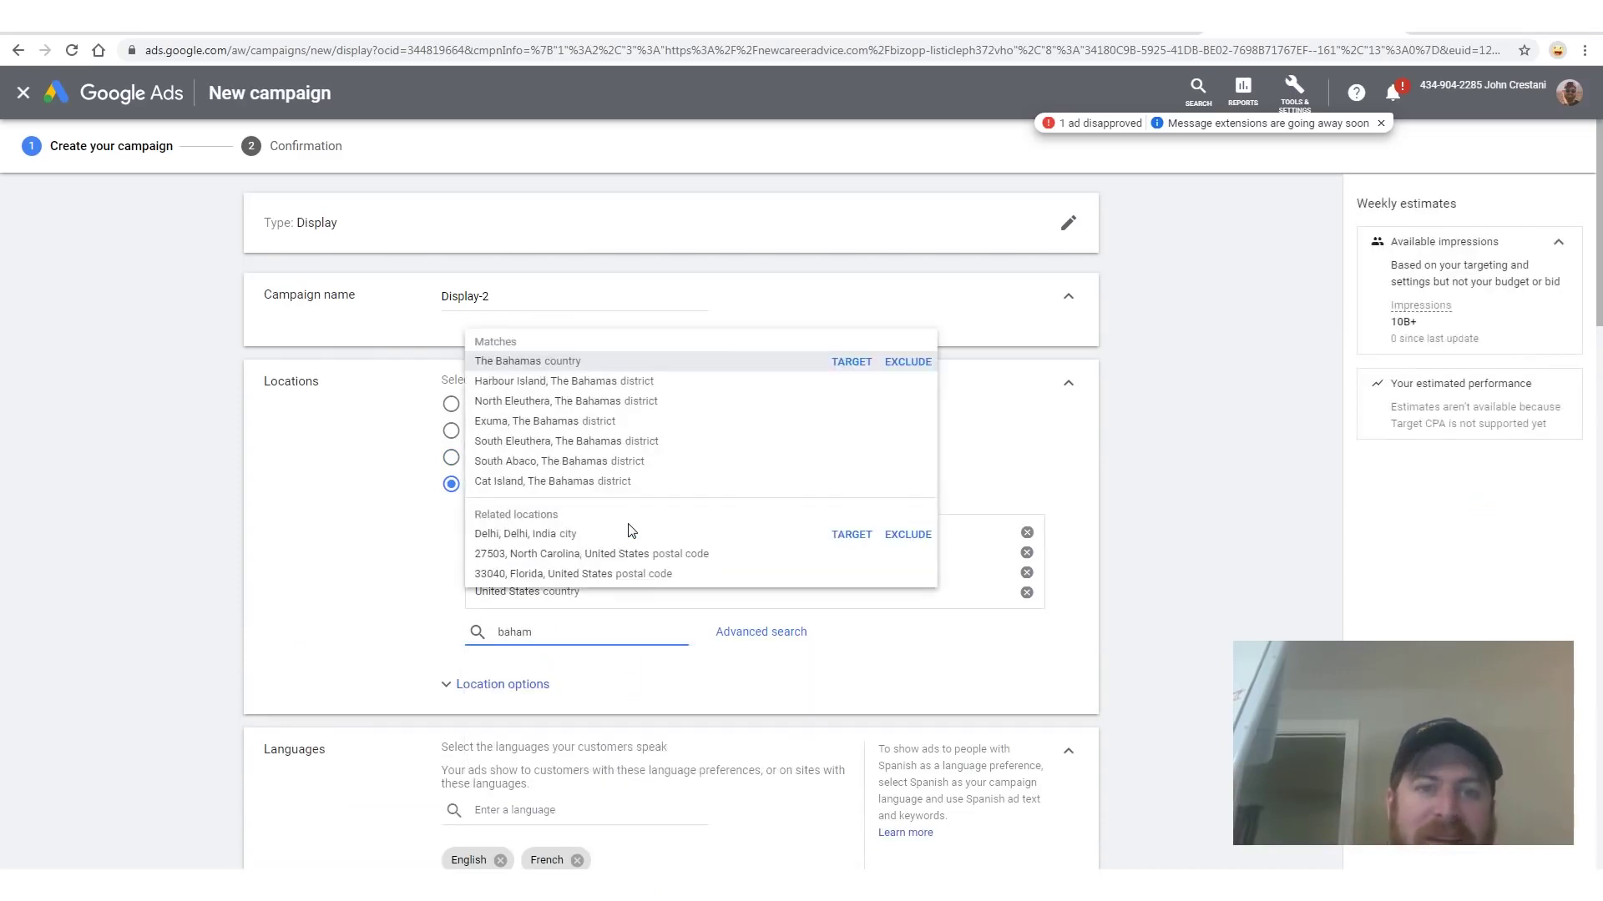
{"action": "key", "text": "Return"}
{"action": "type", "text": "jamai"}
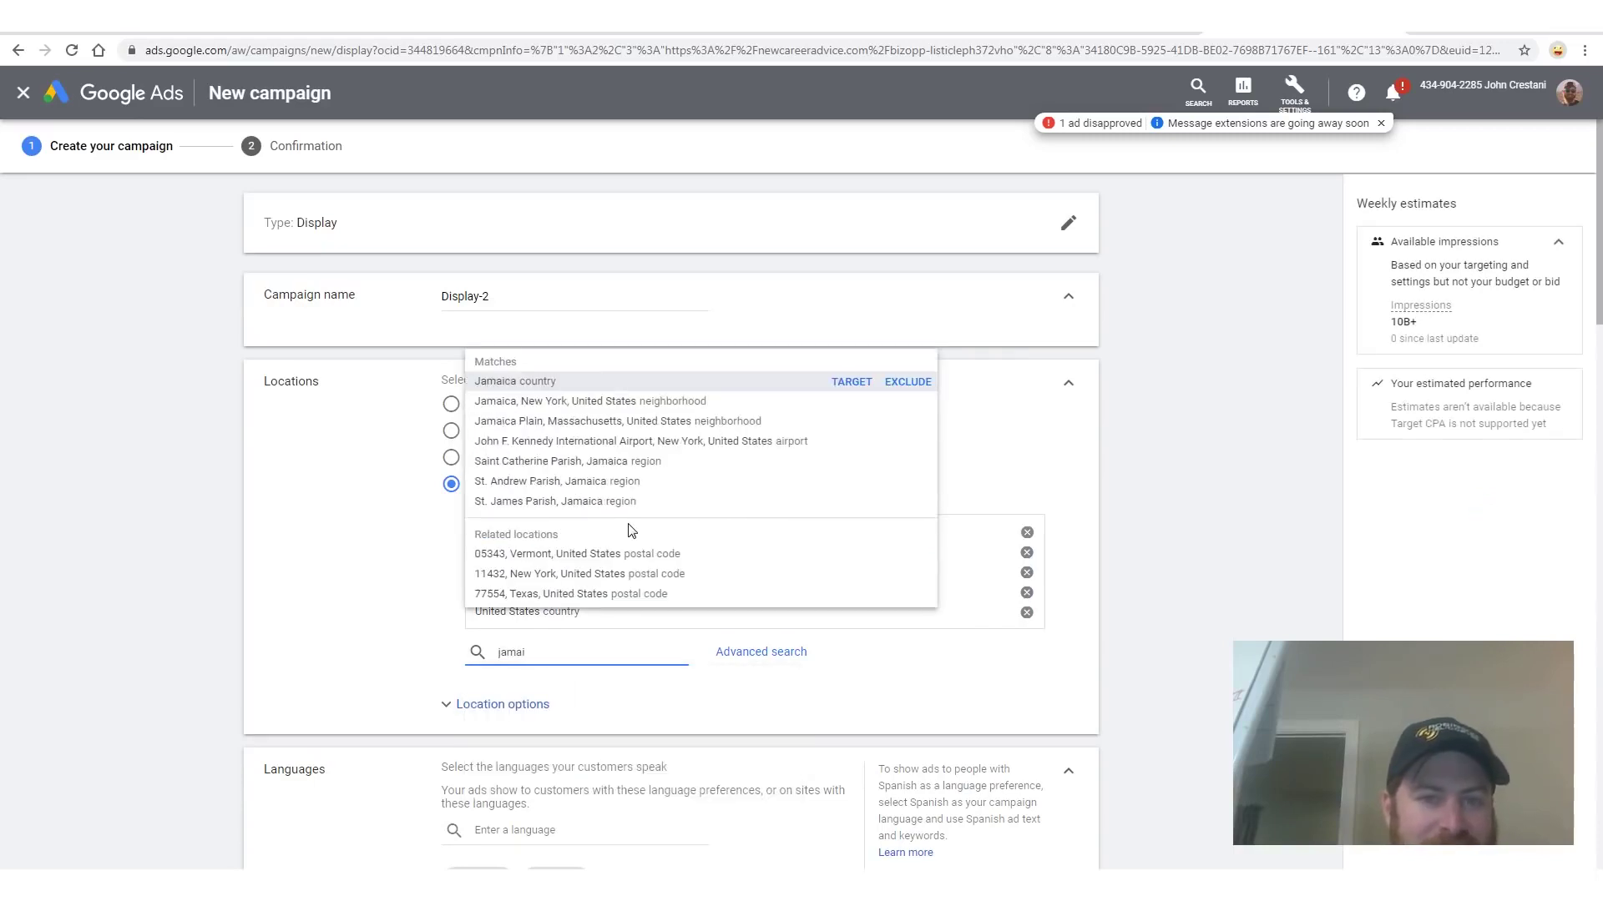
{"action": "key", "text": "Return"}
- Add Hong Kong, Australia and New Zealand to the campaign's targeted locations
{"action": "type", "text": "hong "}
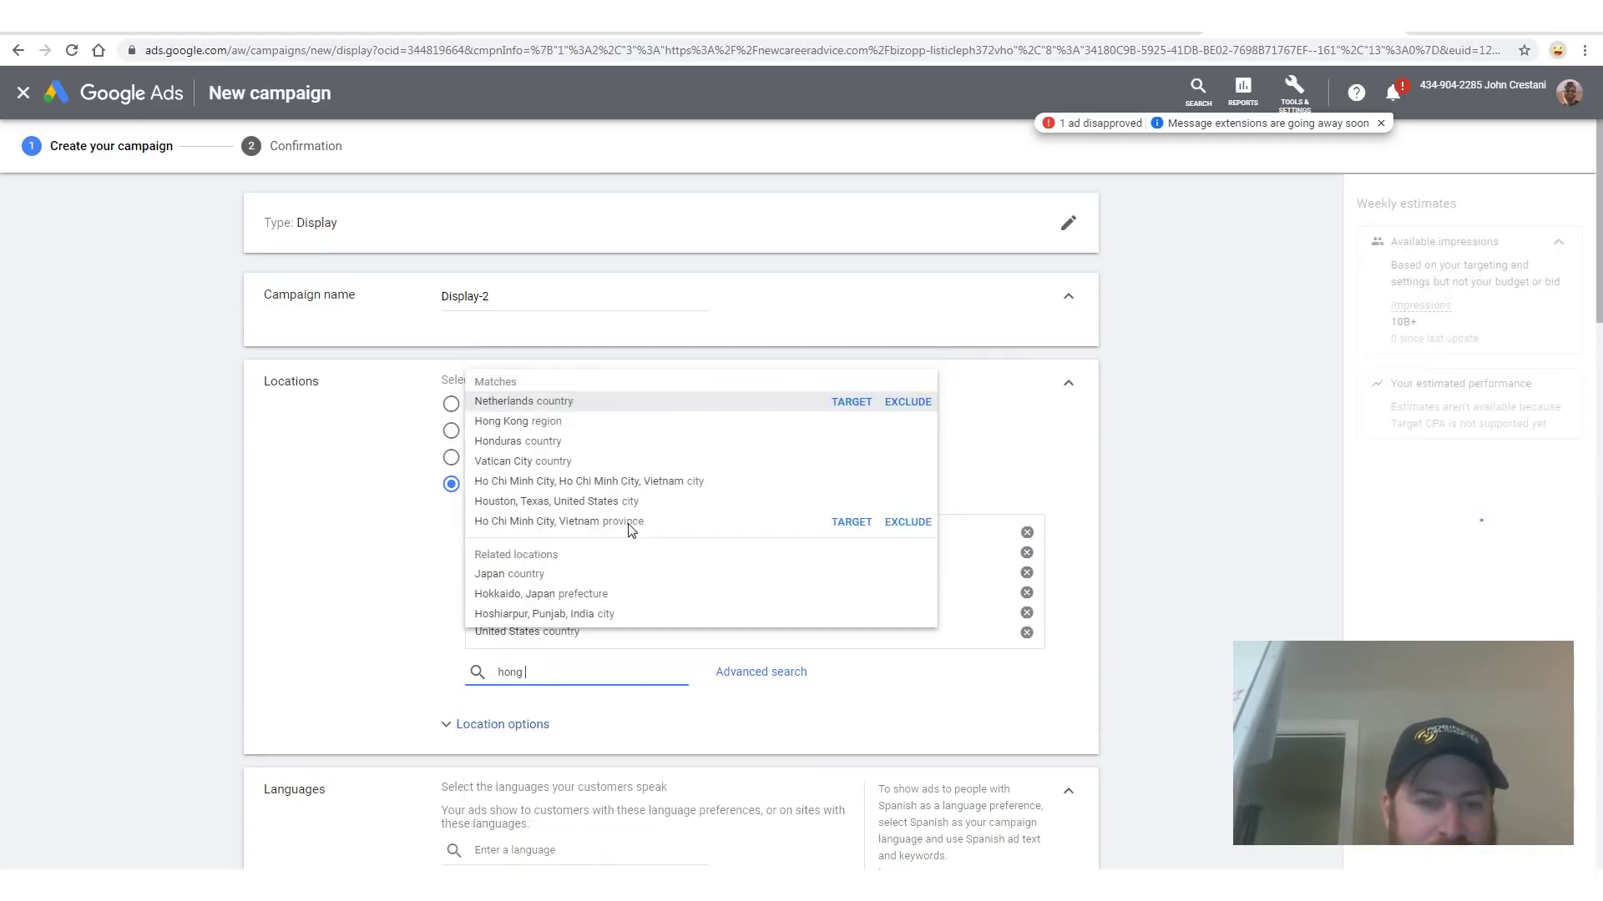
{"action": "type", "text": "kong"}
{"action": "key", "text": "Return"}
{"action": "type", "text": "austal"}
{"action": "key", "text": "Return"}
{"action": "type", "text": "new zealand"}
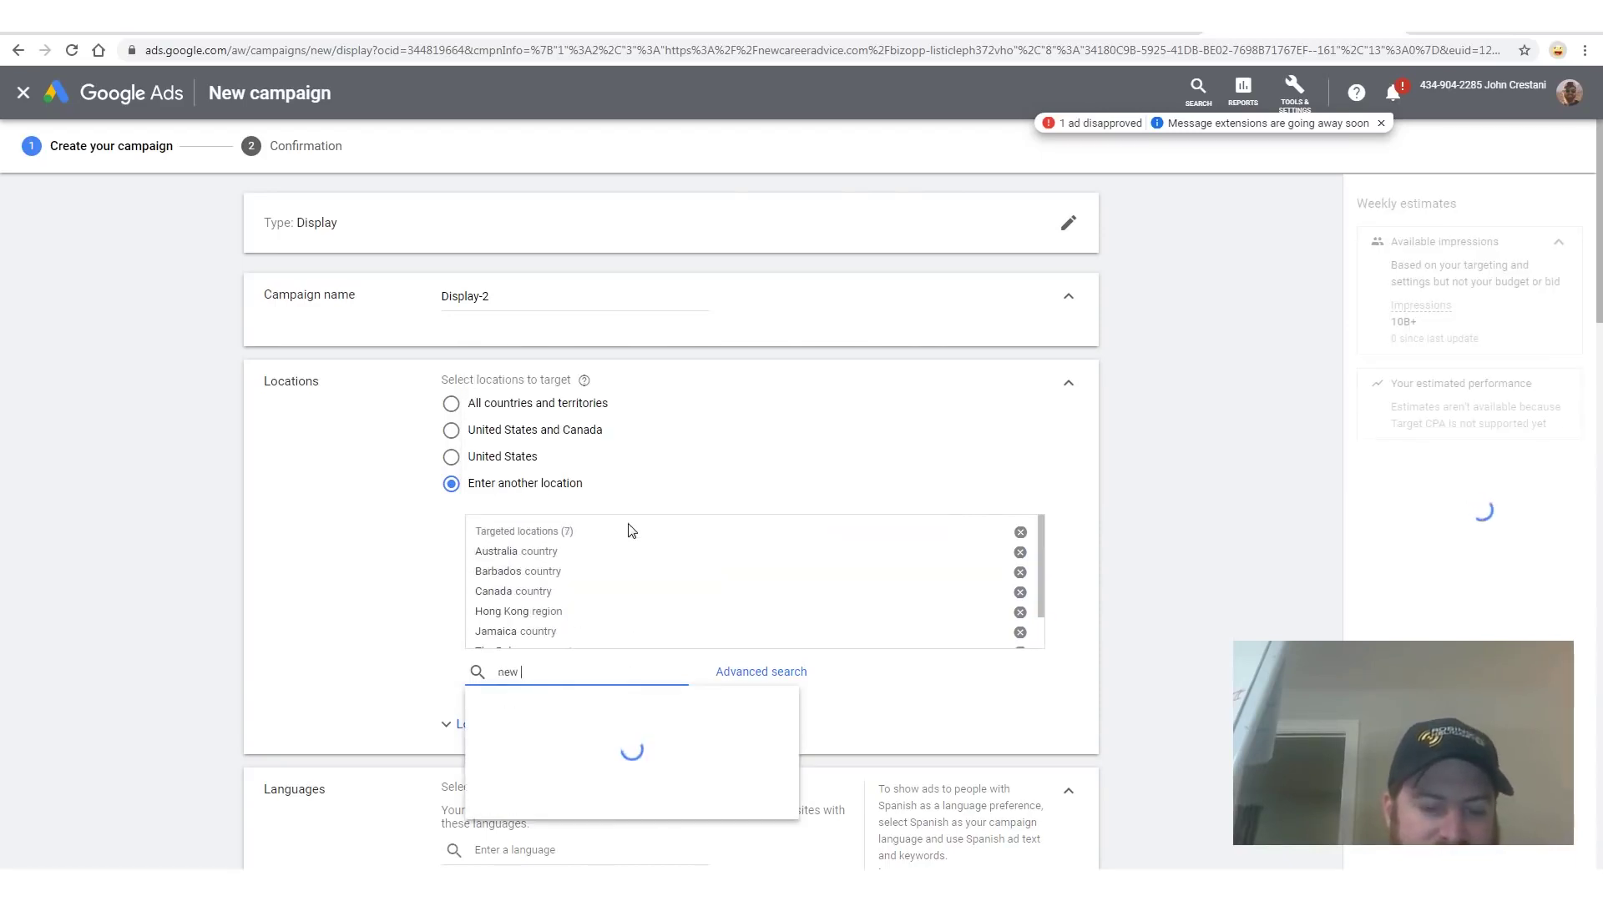
{"action": "key", "text": "Return"}
- Check the language of the ClickFunnels presell page and remove French from the campaign's languages in Google Ads
{"action": "scroll", "coordinate": [635, 543], "scroll_direction": "down", "scroll_amount": 3}
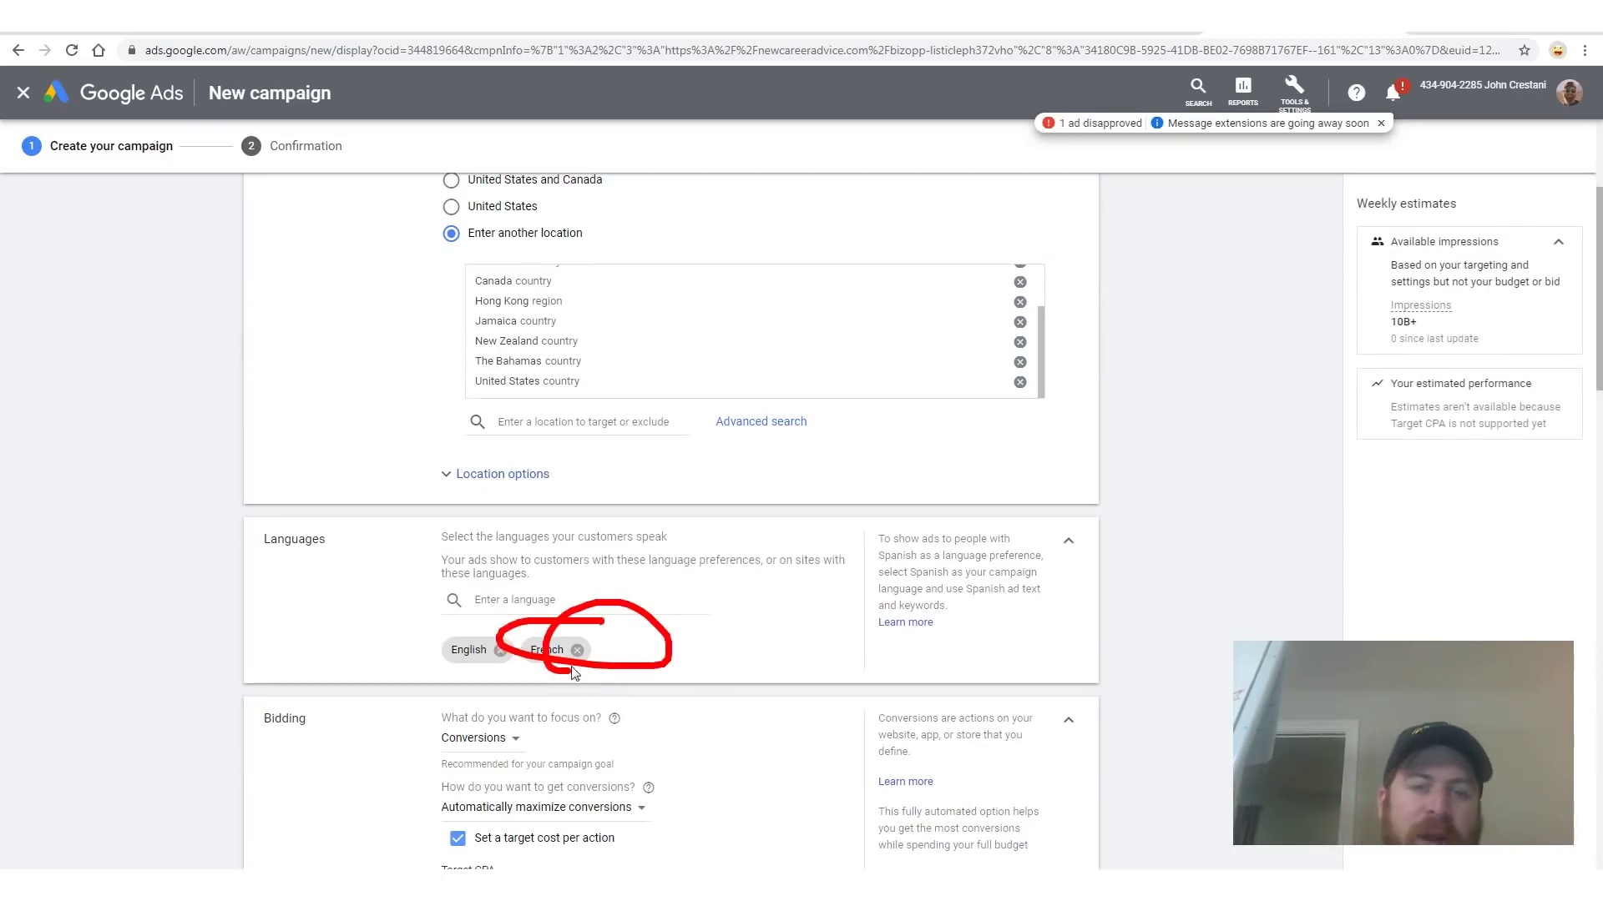
{"action": "left_click", "coordinate": [901, 16]}
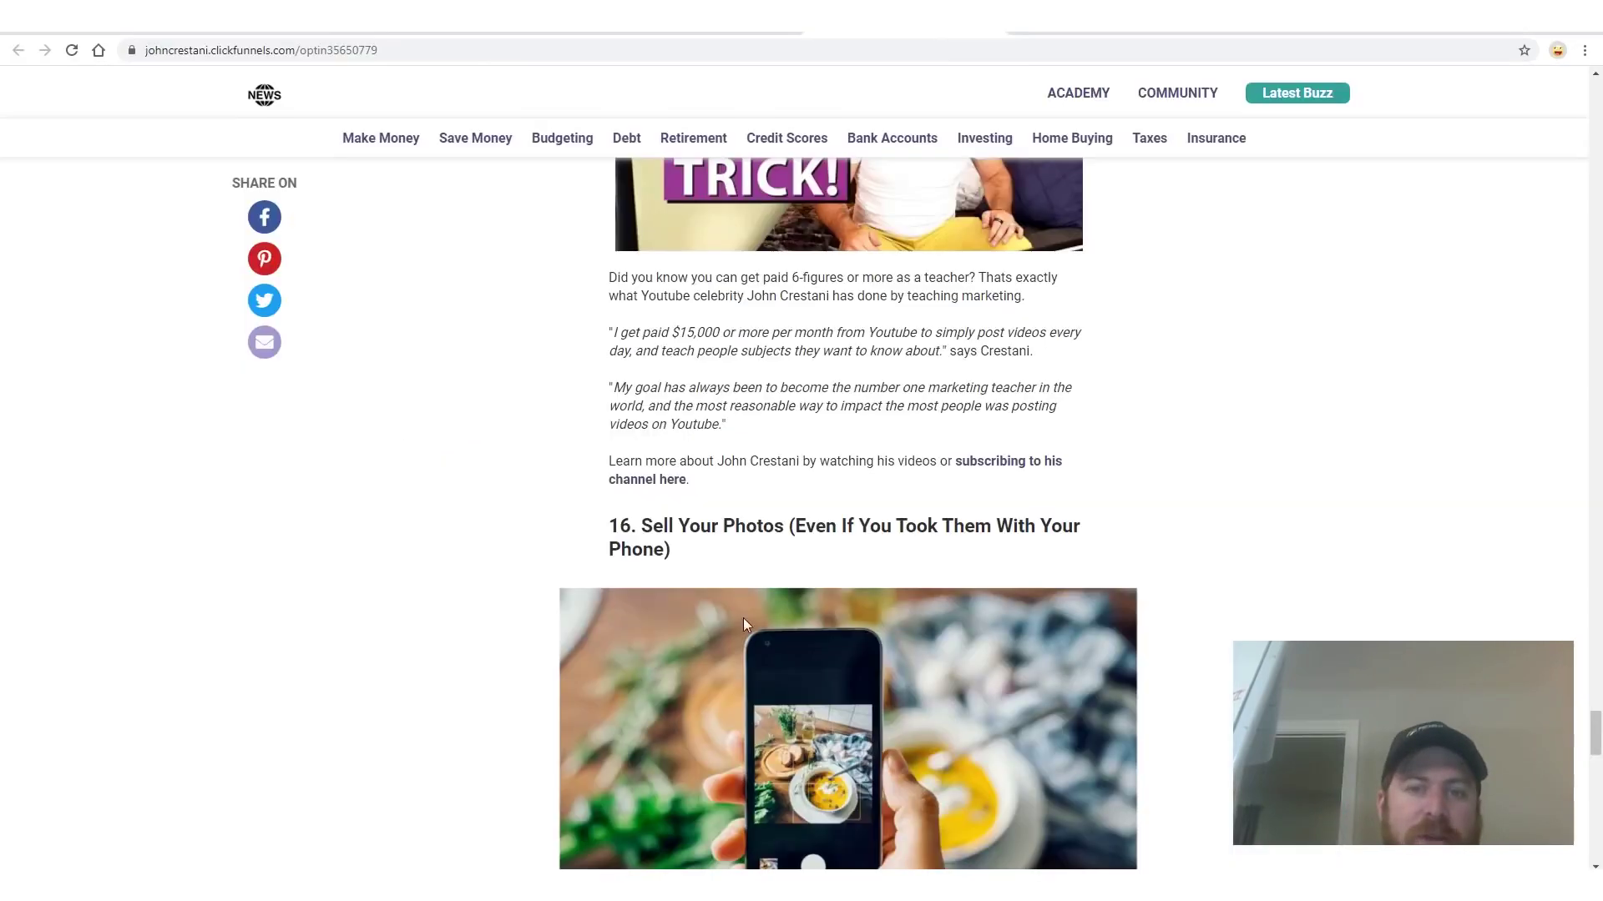
{"action": "scroll", "coordinate": [743, 617], "scroll_direction": "up", "scroll_amount": 10}
{"action": "scroll", "coordinate": [741, 406], "scroll_direction": "up", "scroll_amount": 4}
{"action": "mouse_move", "coordinate": [751, 214]}
{"action": "left_mouse_down"}
{"action": "mouse_move", "coordinate": [877, 358]}
{"action": "mouse_move", "coordinate": [763, 384]}
{"action": "left_mouse_up"}
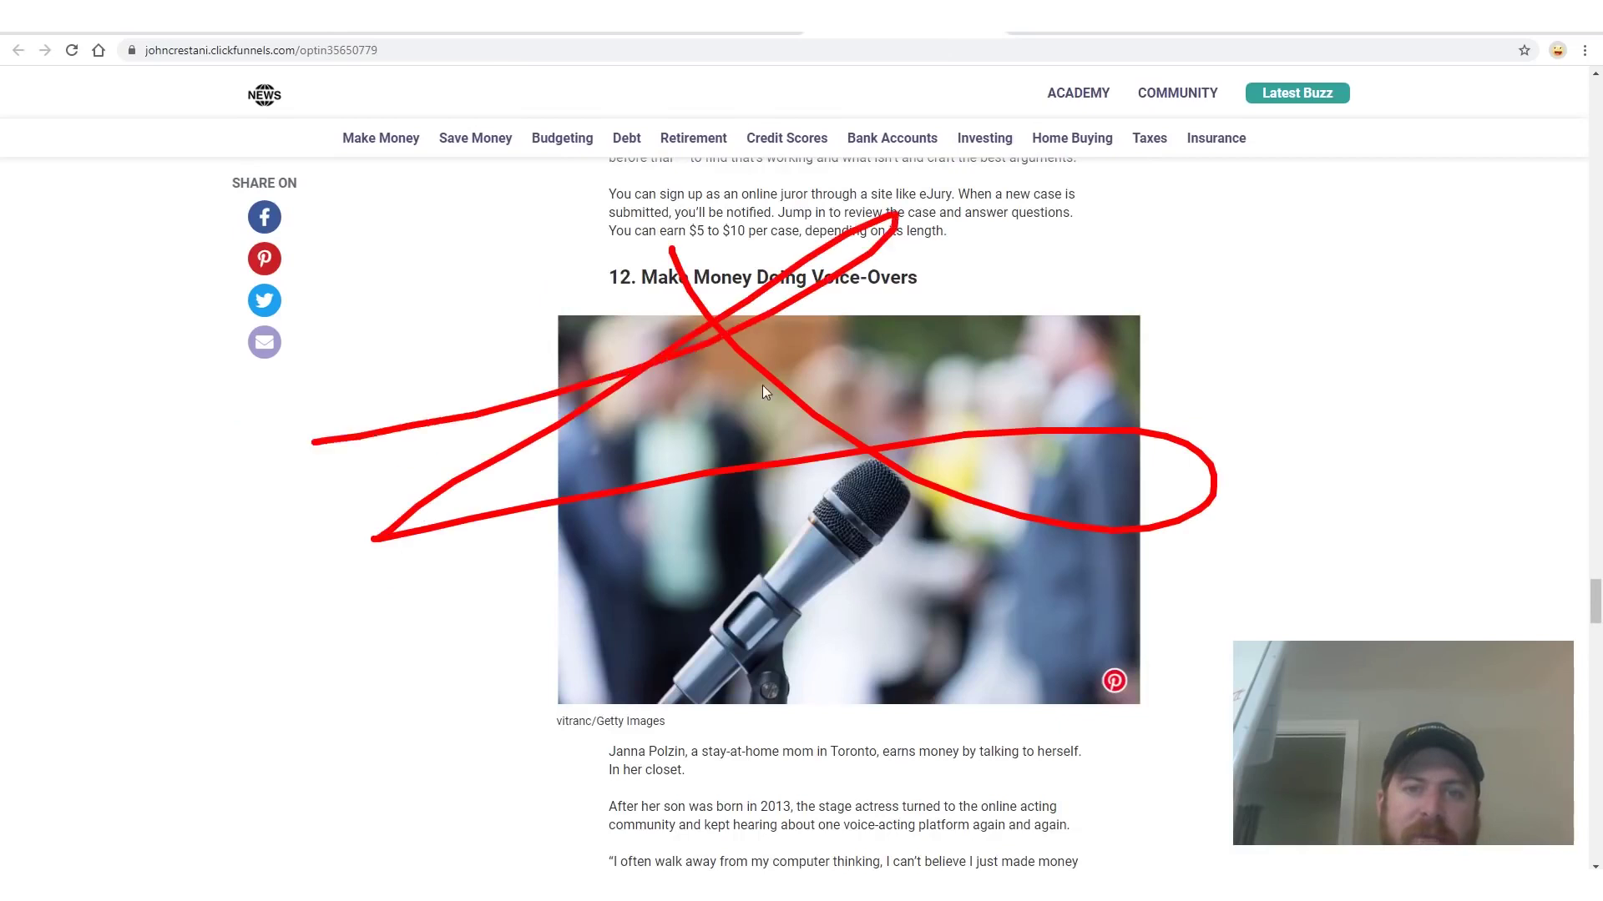
{"action": "left_click", "coordinate": [1302, 16]}
{"action": "left_click", "coordinate": [577, 649]}
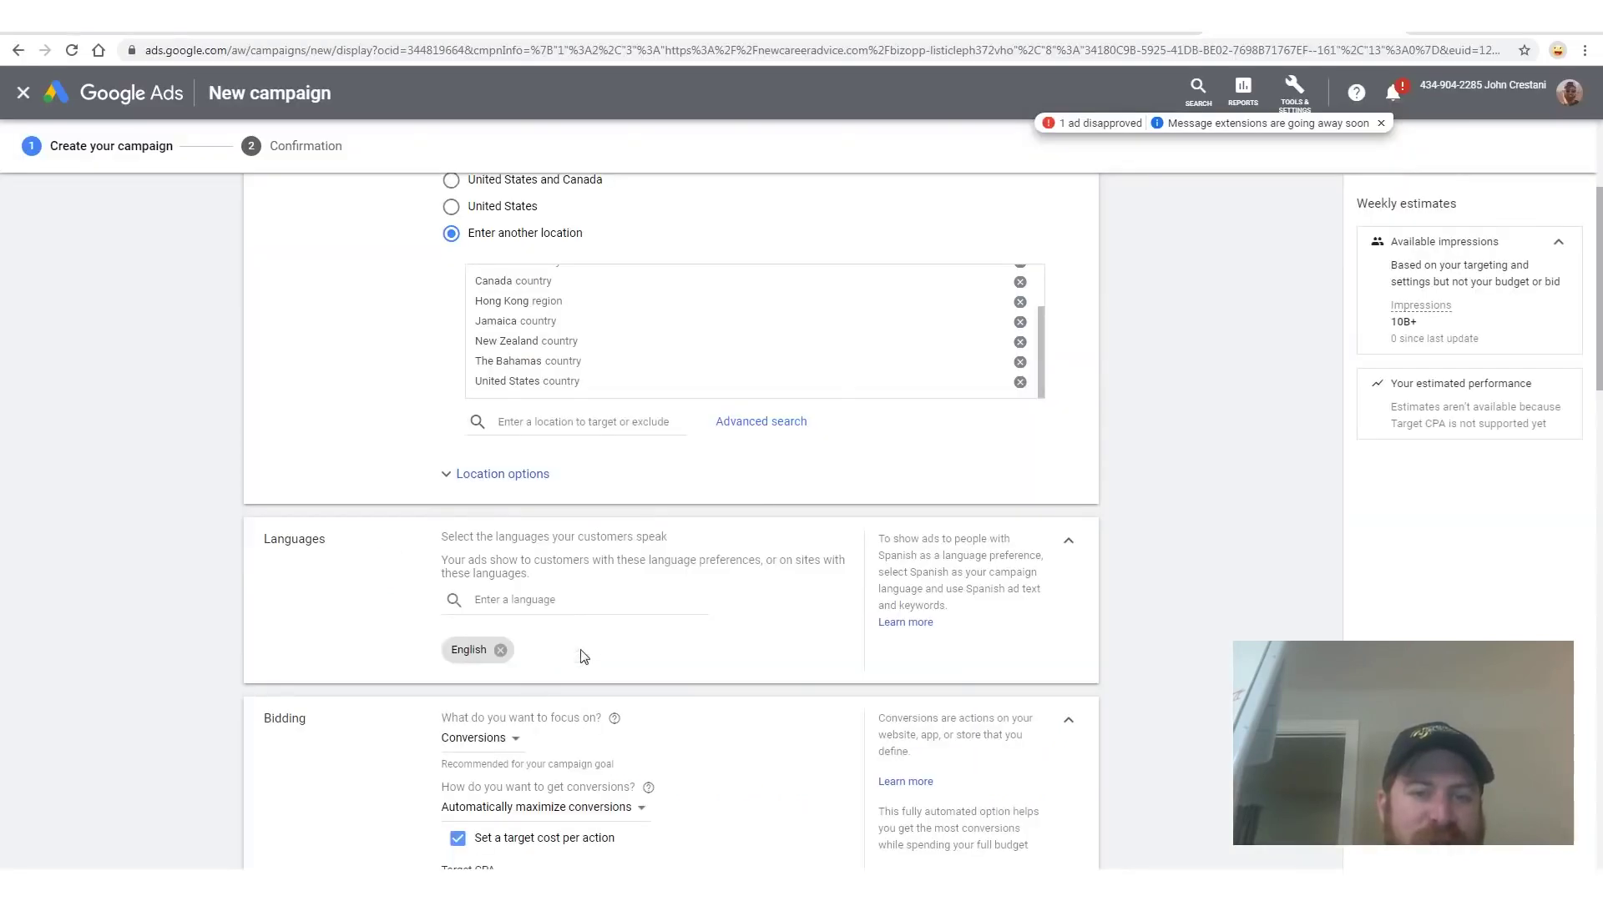
- Set the campaign's bidding focus to Viewable impressions
{"action": "scroll", "coordinate": [499, 407], "scroll_direction": "down", "scroll_amount": 4}
{"action": "scroll", "coordinate": [615, 419], "scroll_direction": "up", "scroll_amount": 4}
{"action": "scroll", "coordinate": [619, 457], "scroll_direction": "down", "scroll_amount": 3}
{"action": "left_click_drag", "start_coordinate": [619, 457], "coordinate": [430, 455]}
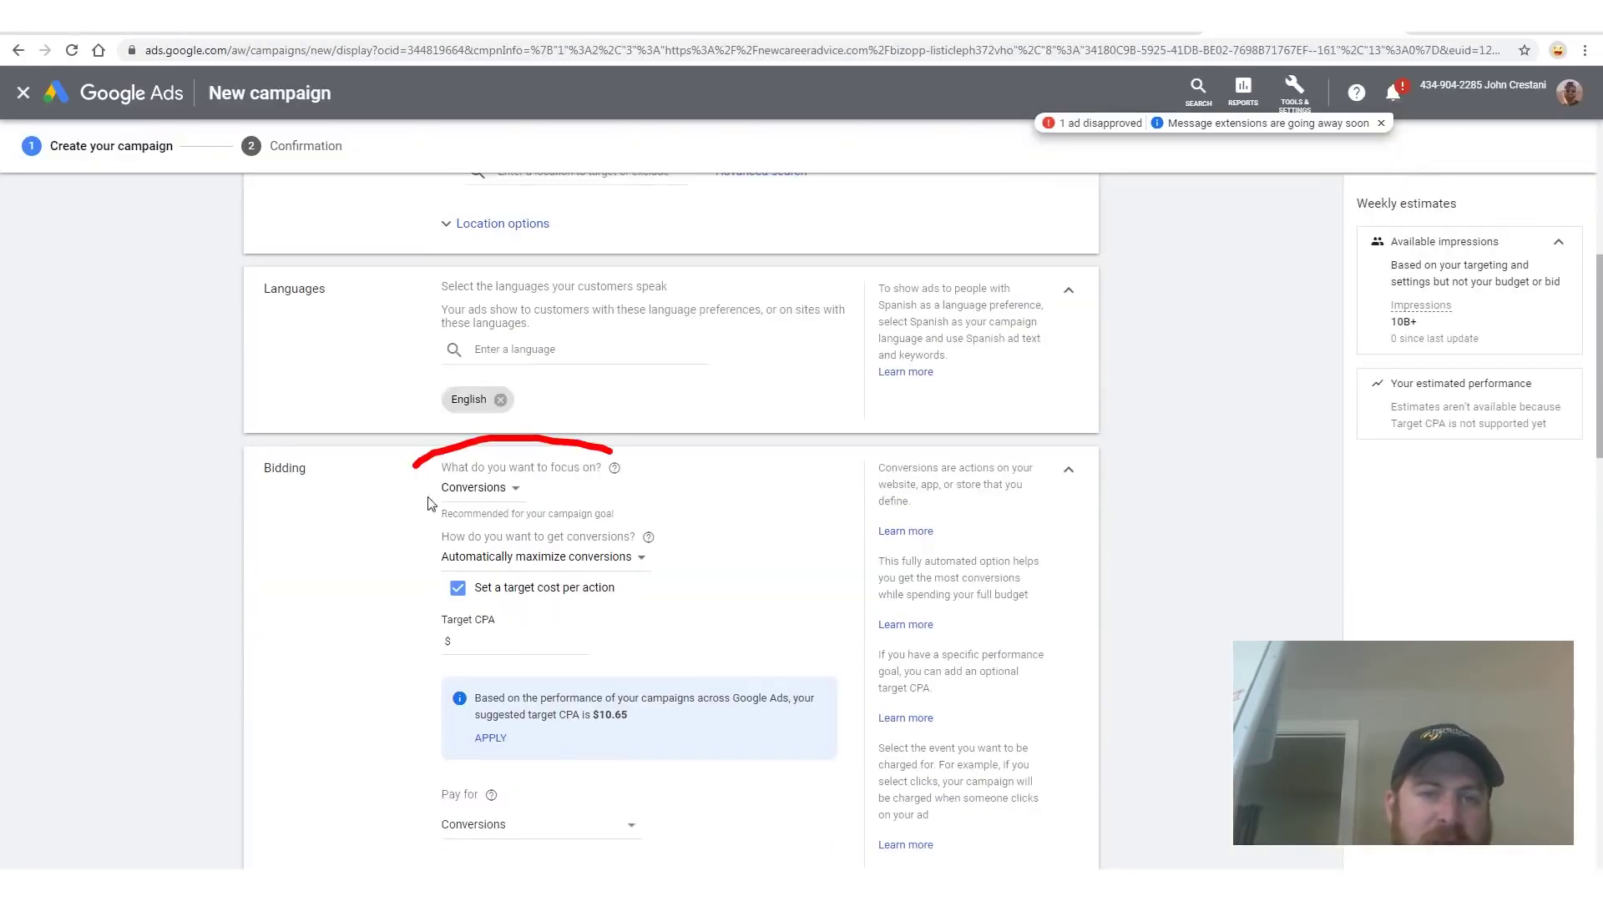
{"action": "left_click", "coordinate": [487, 488]}
{"action": "left_click", "coordinate": [501, 643]}
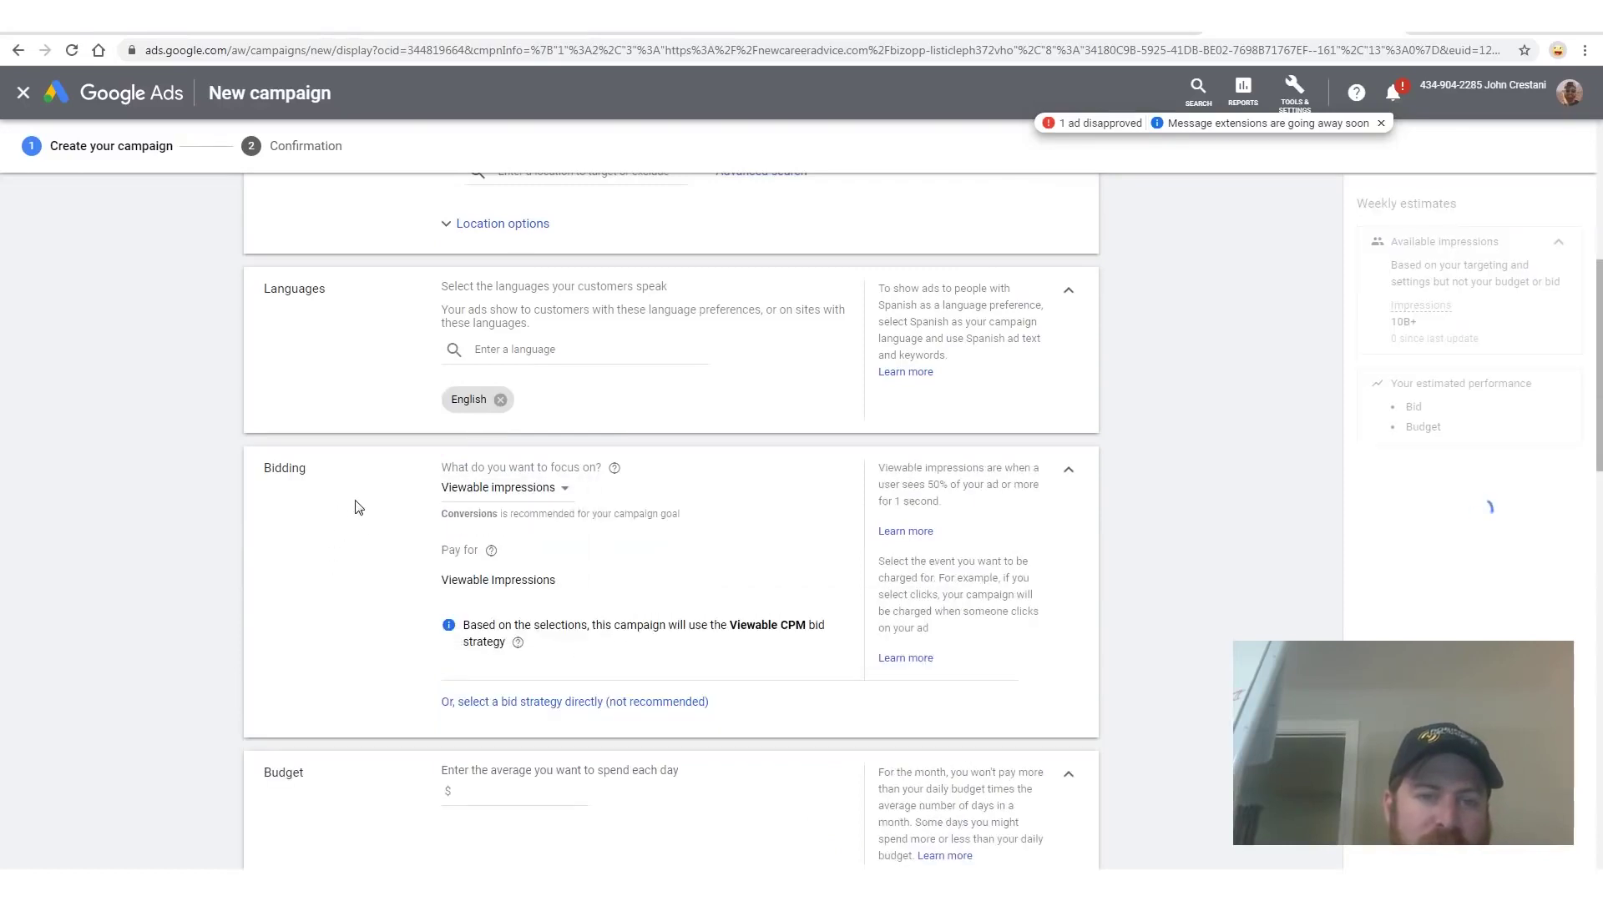
- Select the bid strategy directly as Manual CPC and turn off the option to increase conversions with Enhanced CPC
{"action": "scroll", "coordinate": [357, 501], "scroll_direction": "down", "scroll_amount": 1}
{"action": "left_click_drag", "start_coordinate": [691, 583], "coordinate": [496, 566]}
{"action": "mouse_move", "coordinate": [592, 664]}
{"action": "left_mouse_down"}
{"action": "mouse_move", "coordinate": [414, 589]}
{"action": "mouse_move", "coordinate": [776, 601]}
{"action": "mouse_move", "coordinate": [692, 566]}
{"action": "left_mouse_up"}
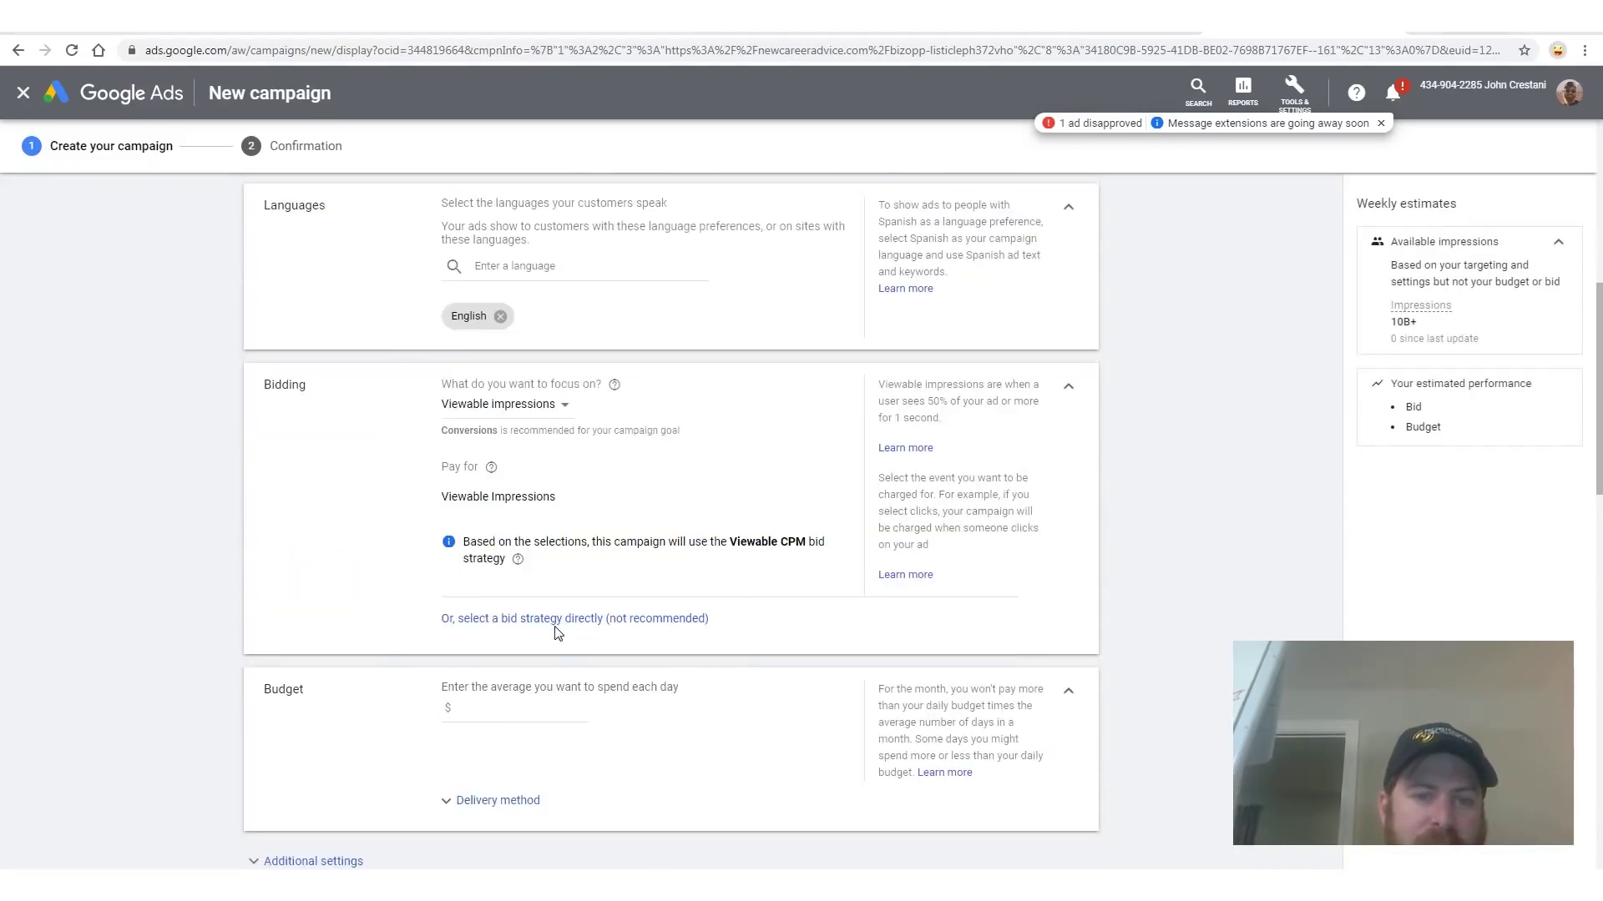
{"action": "left_click", "coordinate": [617, 619]}
{"action": "left_click", "coordinate": [568, 441]}
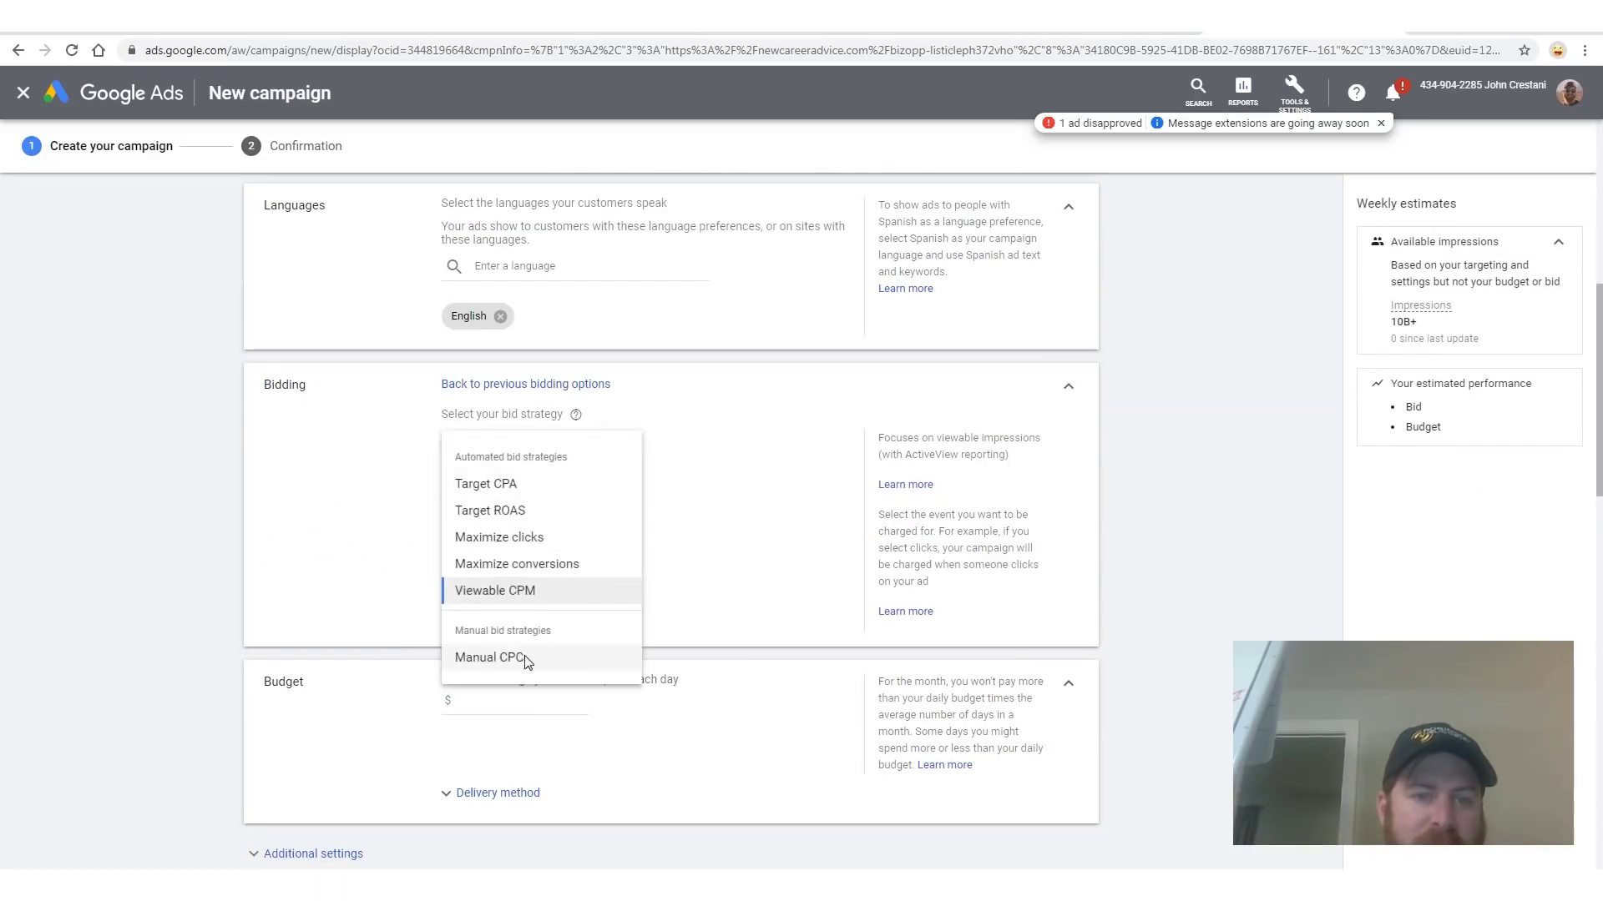
{"action": "left_click_drag", "start_coordinate": [576, 636], "coordinate": [574, 588]}
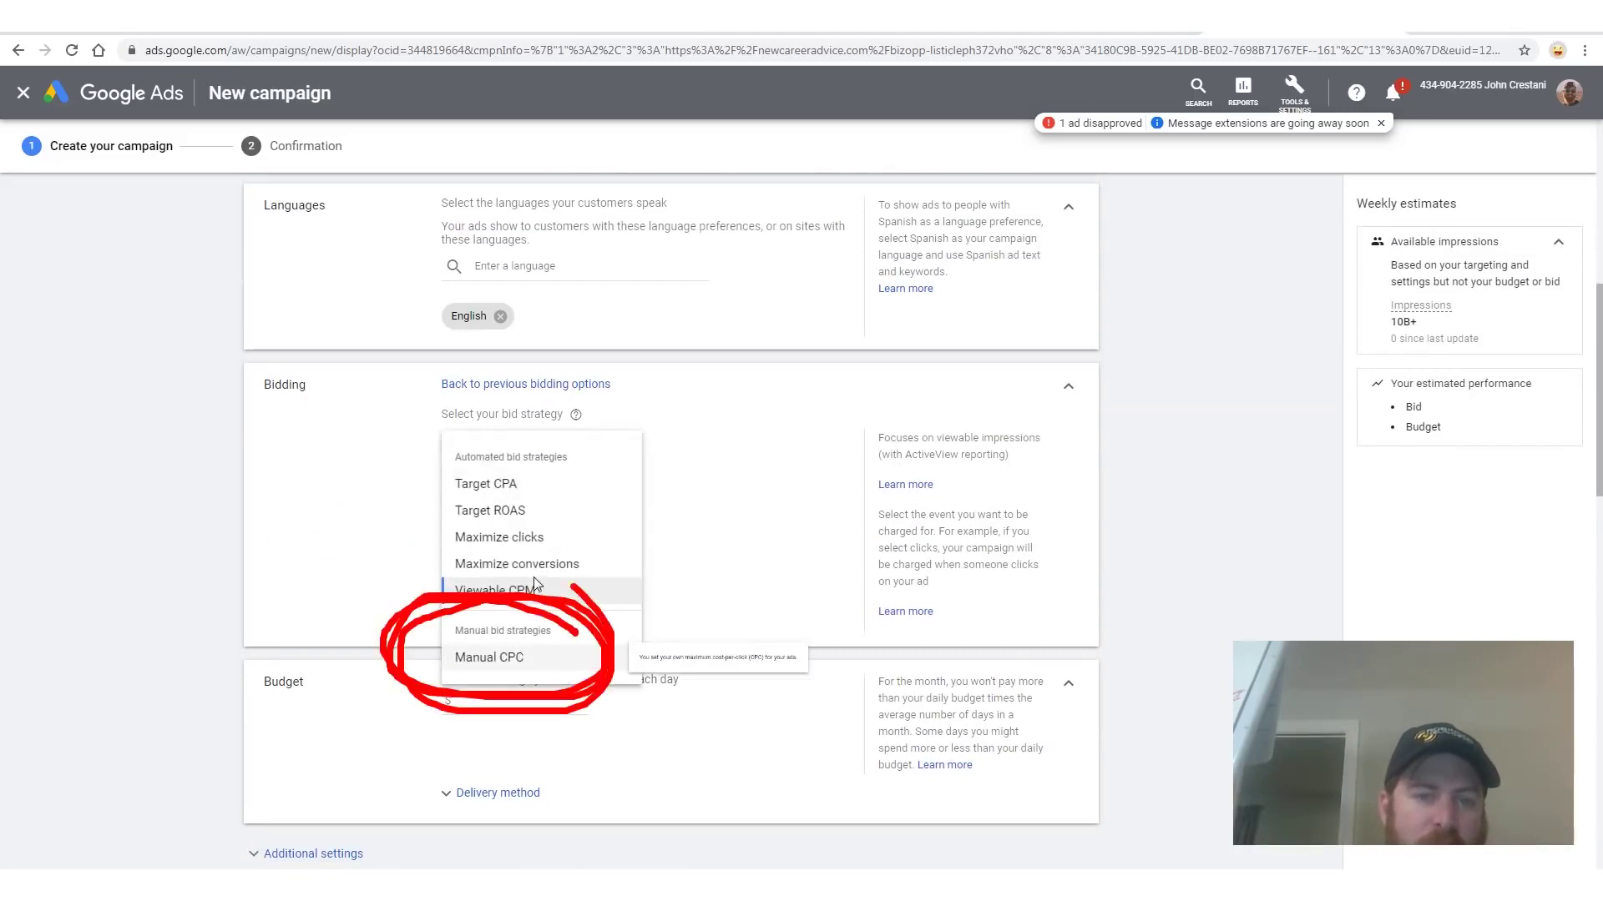
{"action": "left_click_drag", "start_coordinate": [505, 400], "coordinate": [330, 588]}
{"action": "left_click", "coordinate": [480, 658]}
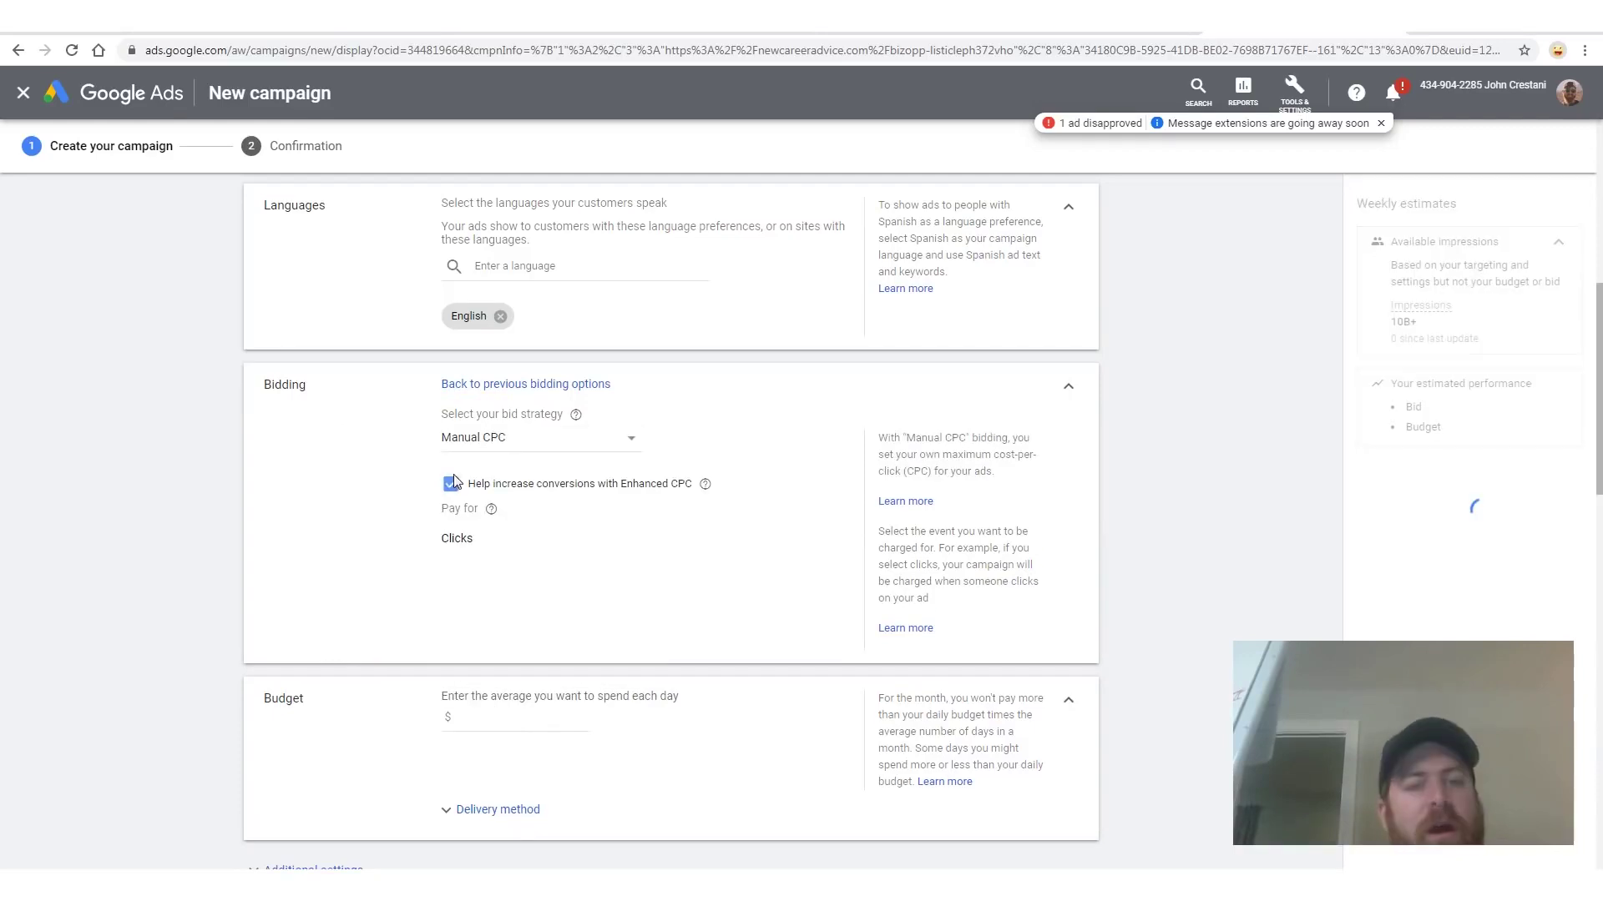
{"action": "left_click", "coordinate": [451, 484]}
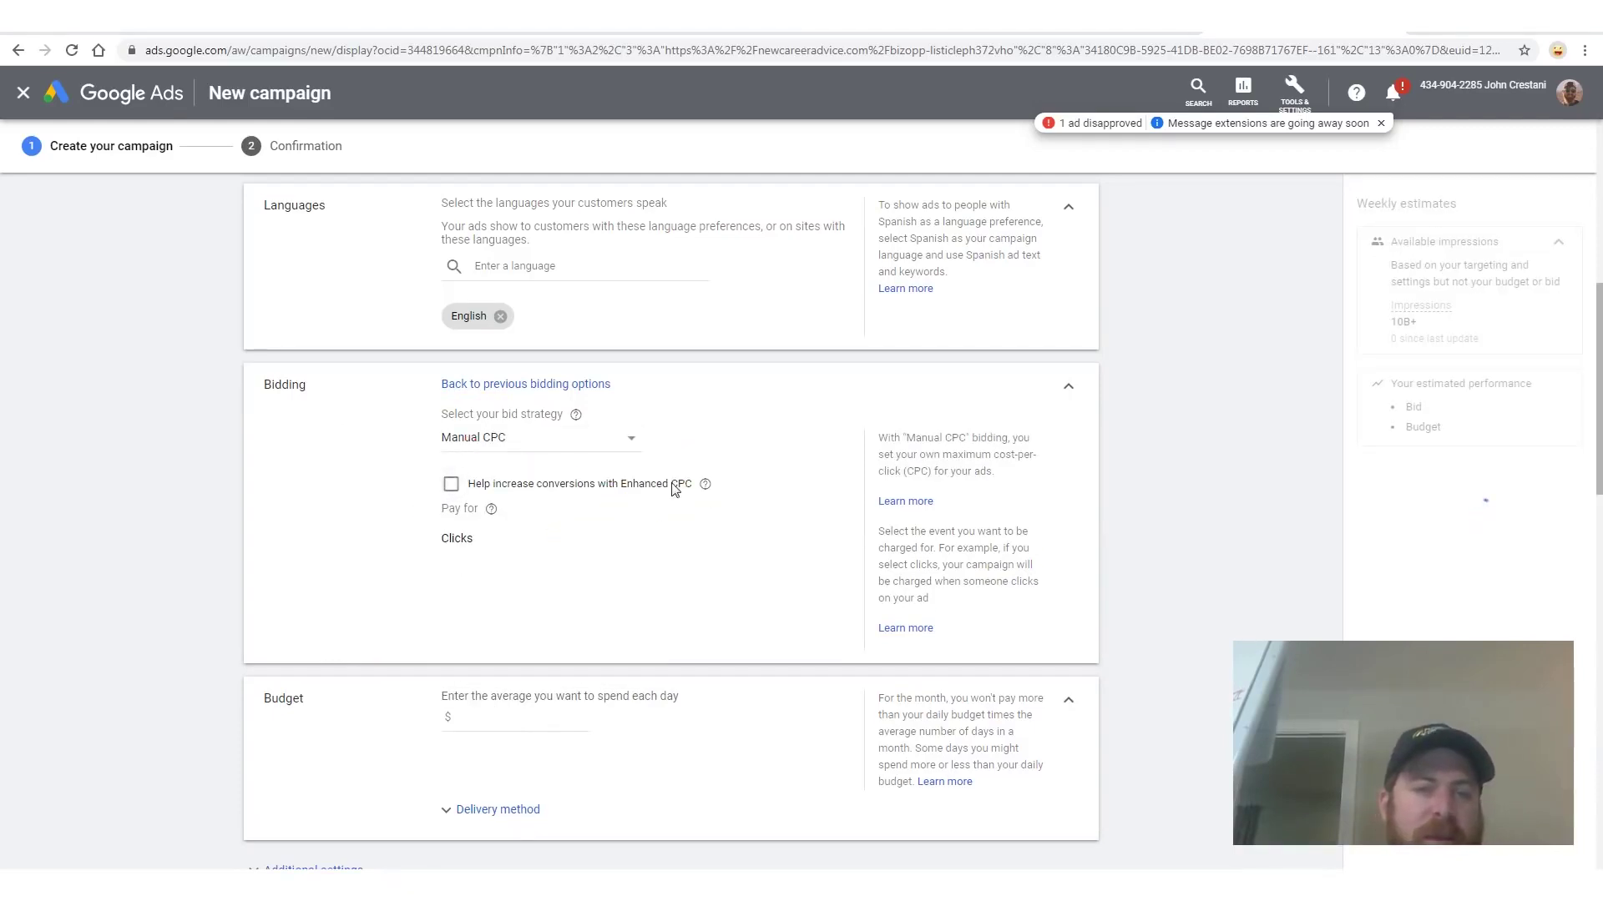
- Set the average daily budget to $10 and show the campaign's additional settings
{"action": "scroll", "coordinate": [540, 561], "scroll_direction": "down", "scroll_amount": 2}
{"action": "left_click", "coordinate": [547, 556]}
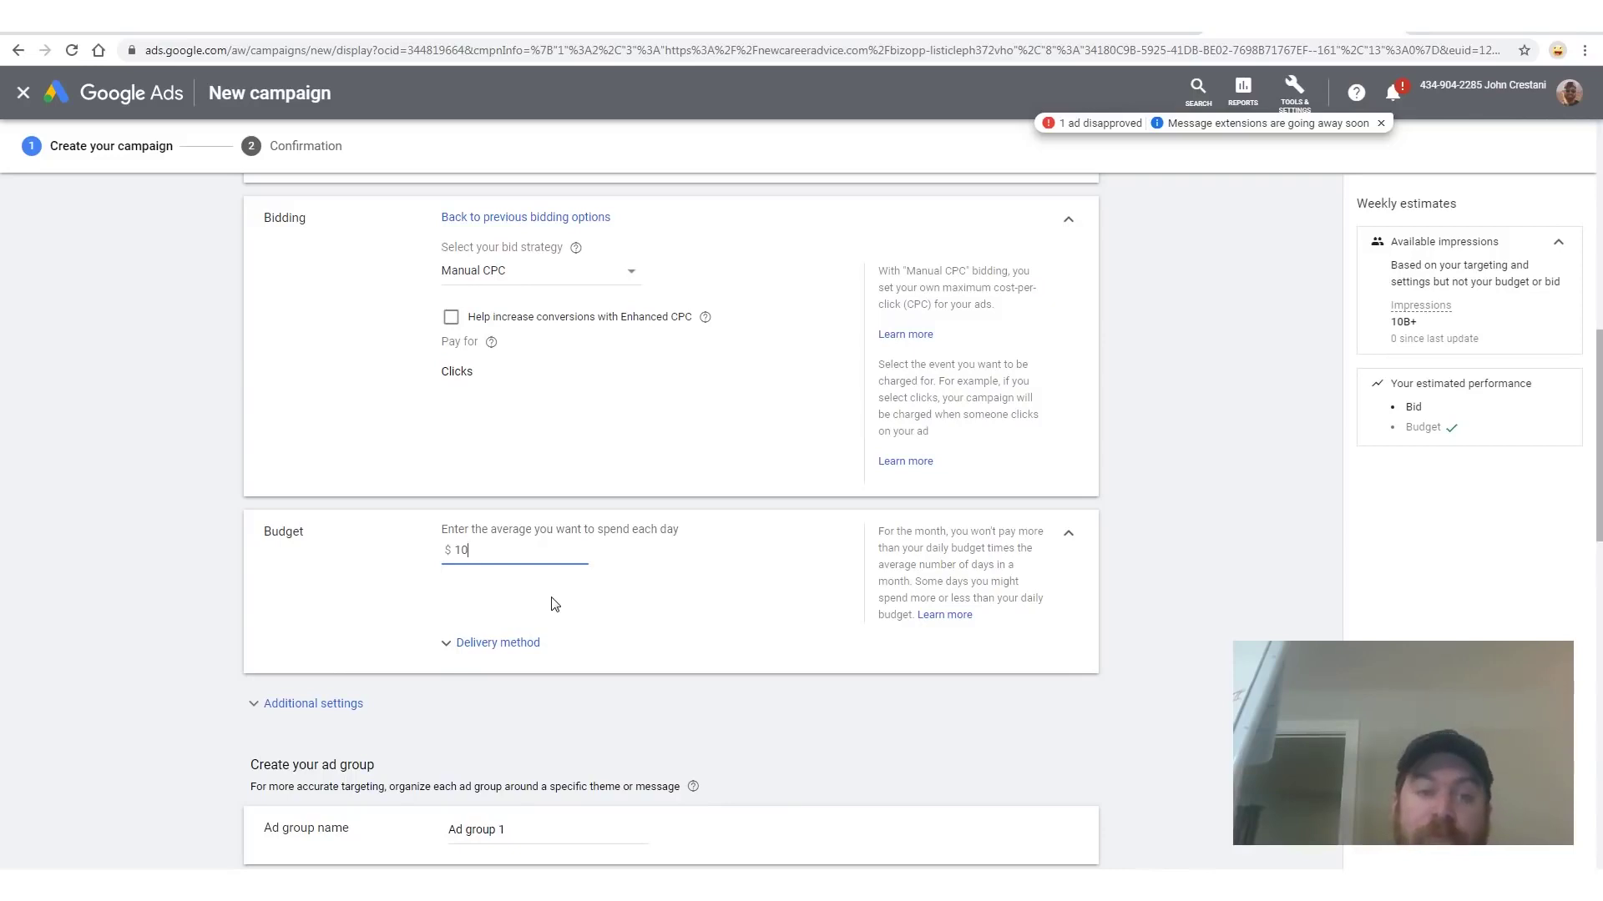
{"action": "left_click", "coordinate": [313, 704]}
{"action": "scroll", "coordinate": [700, 524], "scroll_direction": "down", "scroll_amount": 3}
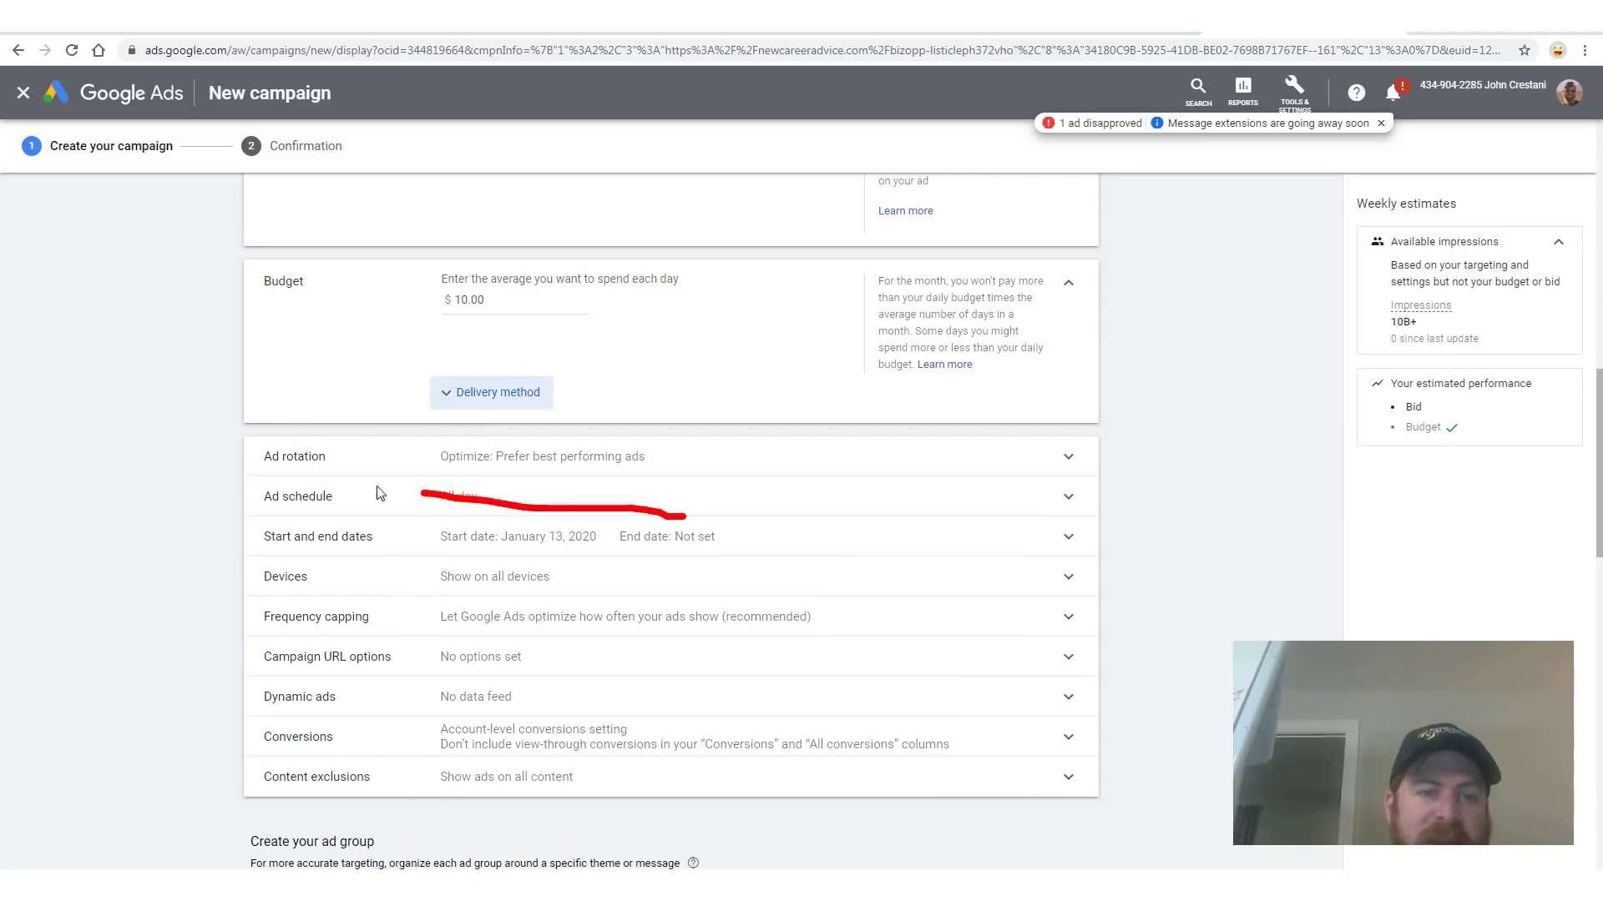
- Set the campaign's end date to January 18, 2020 in the start and end date settings
{"action": "left_click_drag", "start_coordinate": [245, 541], "coordinate": [697, 548]}
{"action": "mouse_move", "coordinate": [248, 555]}
{"action": "left_mouse_down"}
{"action": "mouse_move", "coordinate": [951, 605]}
{"action": "mouse_move", "coordinate": [222, 480]}
{"action": "left_mouse_up"}
{"action": "key", "text": "Escape"}
{"action": "left_click", "coordinate": [699, 534]}
{"action": "left_click", "coordinate": [578, 570]}
{"action": "left_click", "coordinate": [484, 718]}
{"action": "left_click", "coordinate": [447, 661]}
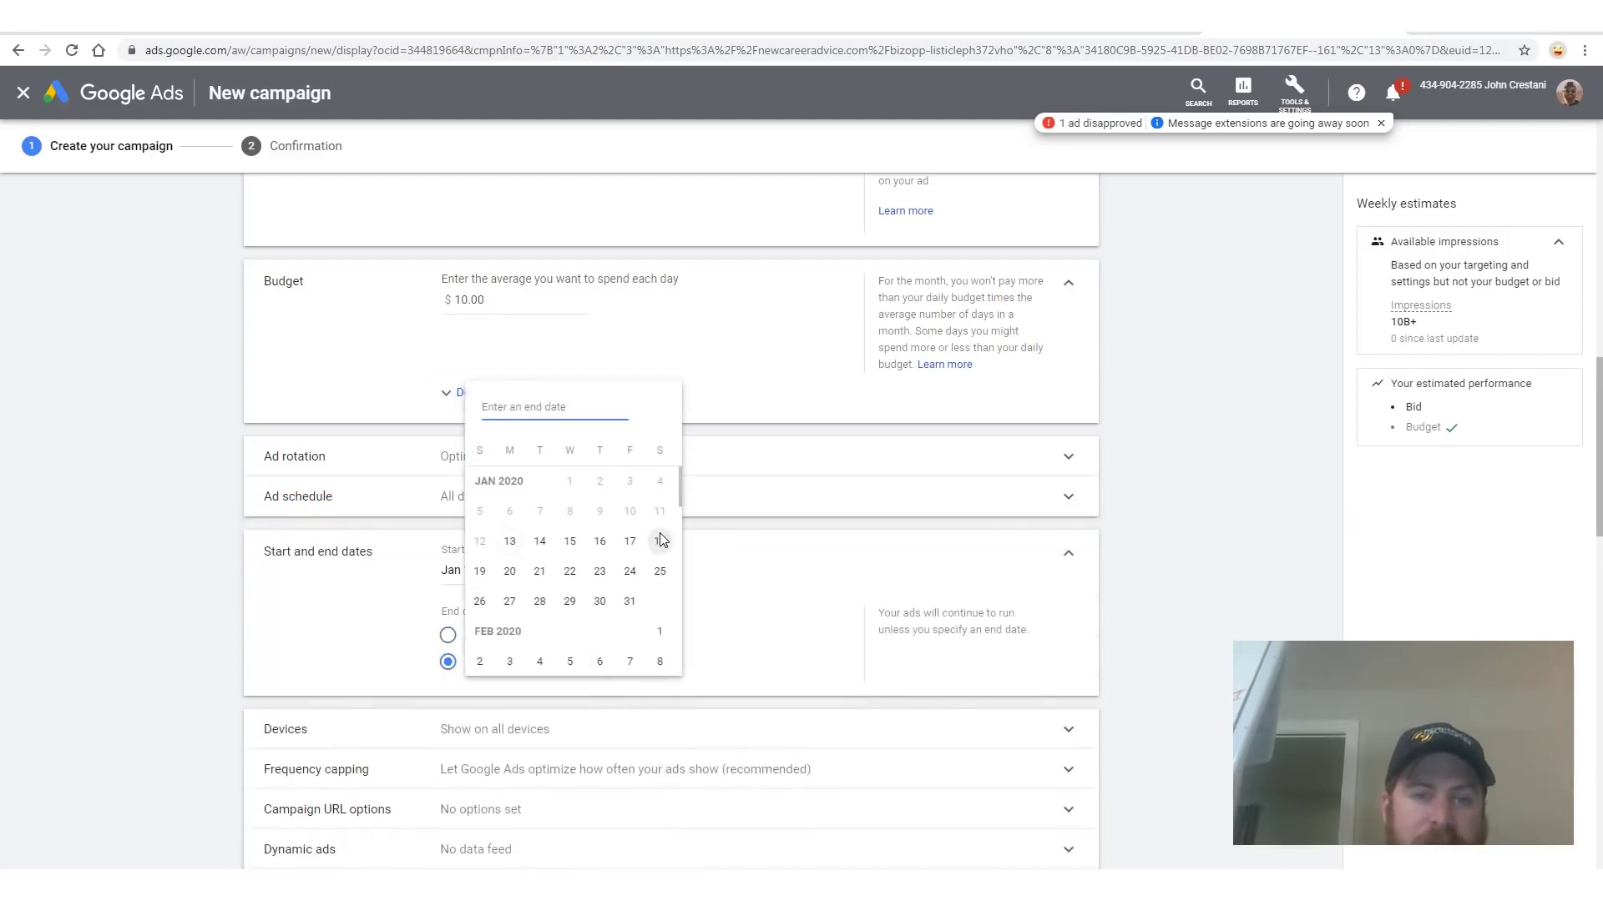
{"action": "left_click", "coordinate": [659, 541]}
- Add topics as content targeting for the ad group
{"action": "scroll", "coordinate": [1207, 456], "scroll_direction": "down", "scroll_amount": 8}
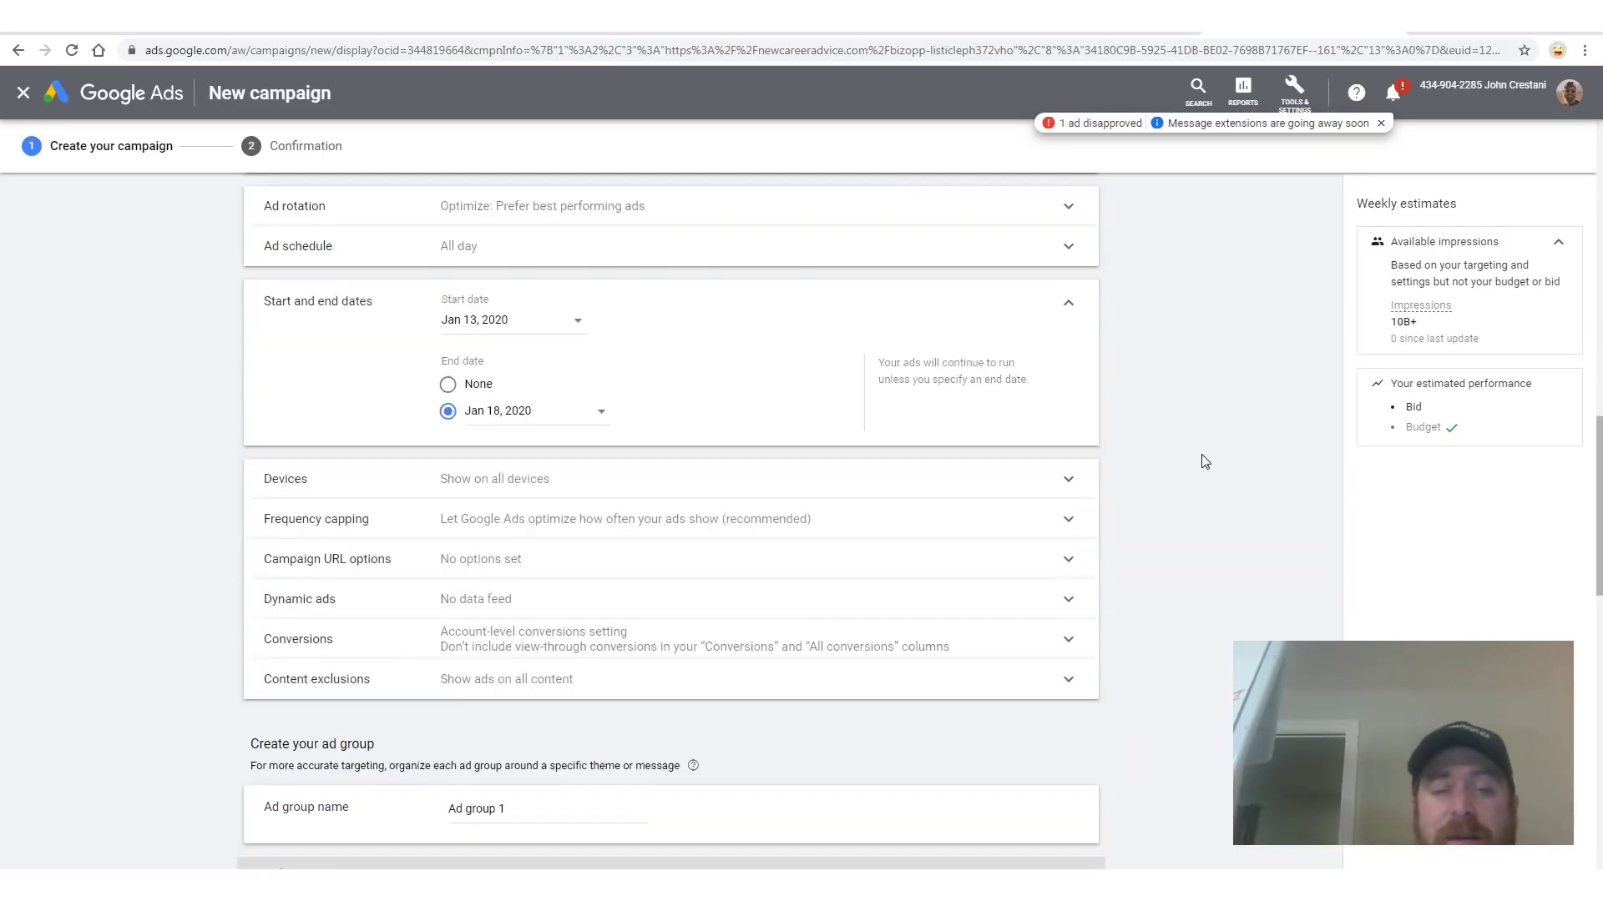
{"action": "scroll", "coordinate": [827, 322], "scroll_direction": "down", "scroll_amount": 1}
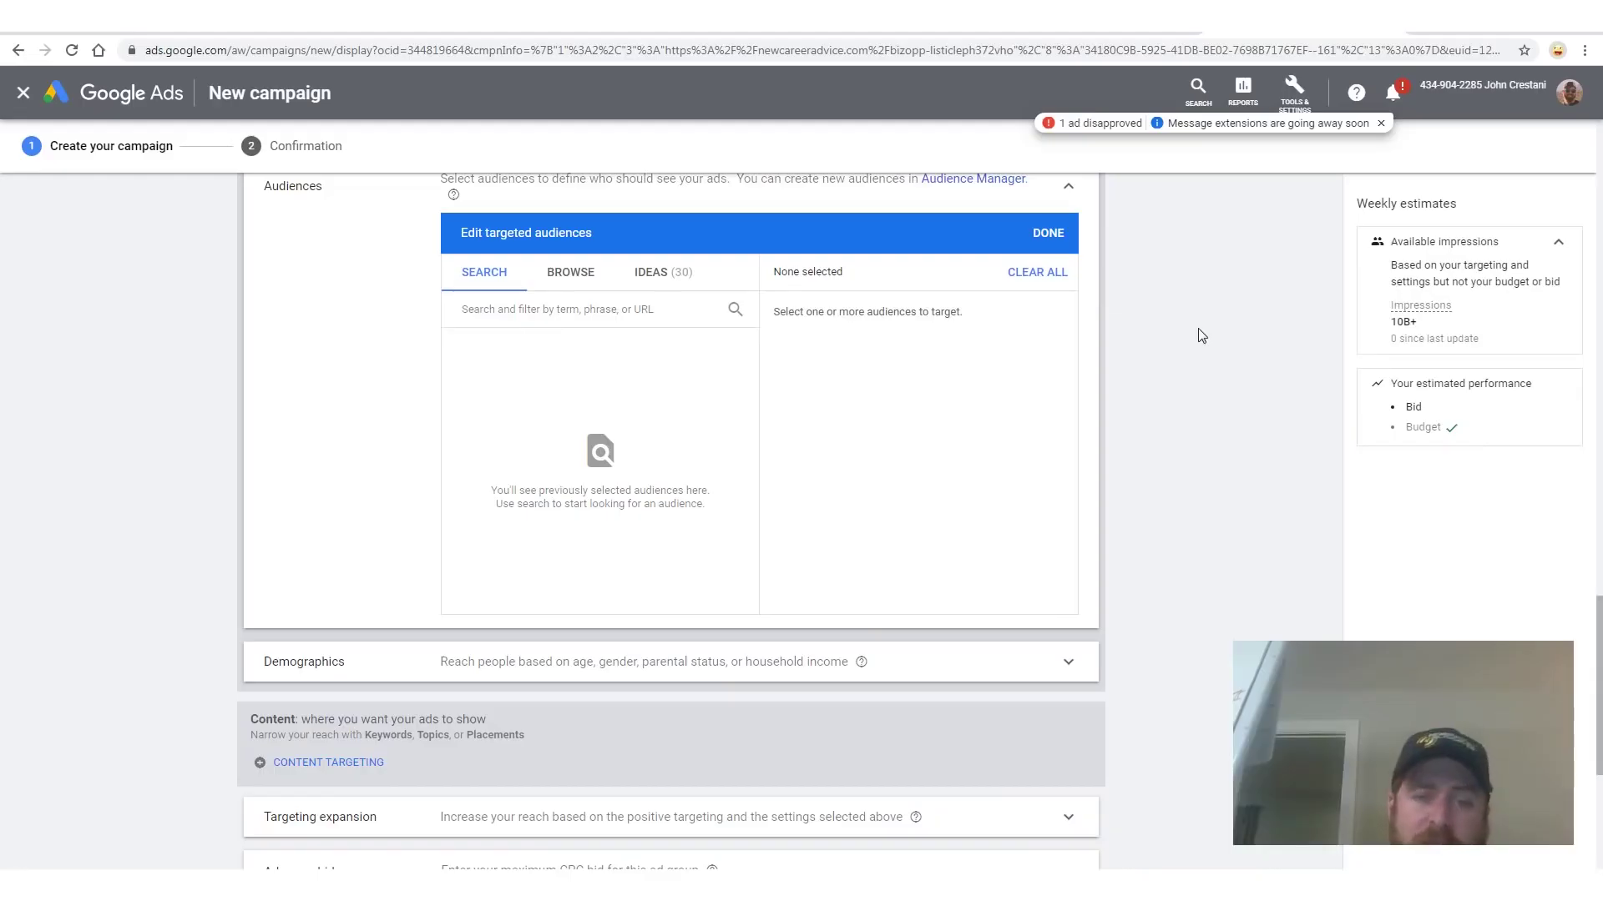
{"action": "scroll", "coordinate": [941, 433], "scroll_direction": "down", "scroll_amount": 2}
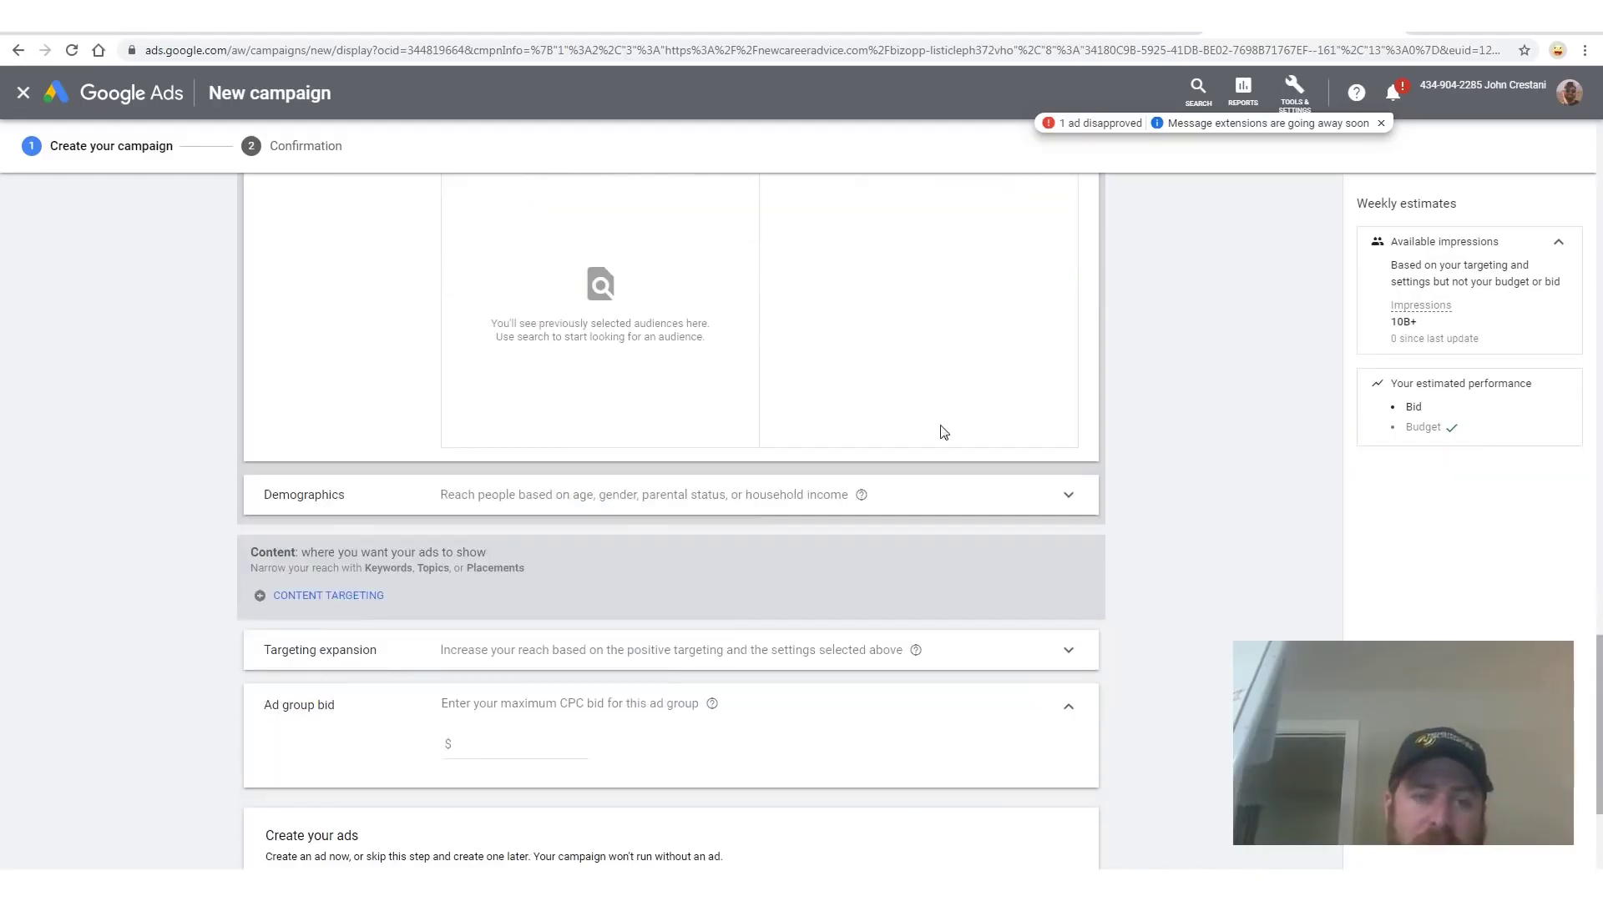
{"action": "scroll", "coordinate": [959, 463], "scroll_direction": "down", "scroll_amount": 2}
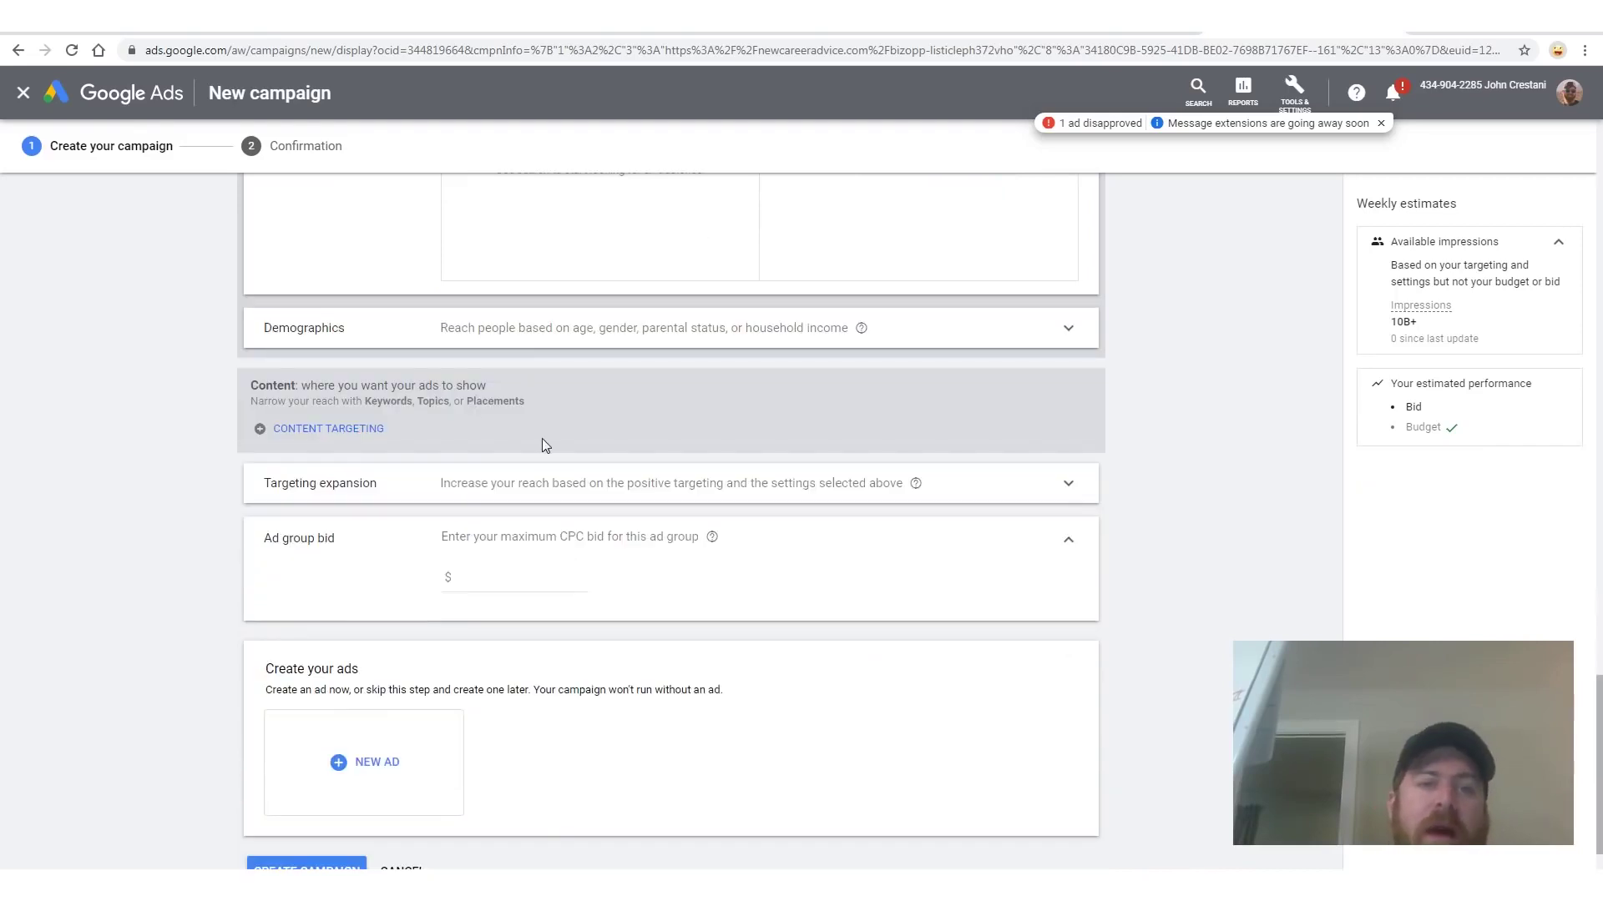
{"action": "mouse_move", "coordinate": [430, 414]}
{"action": "left_mouse_down"}
{"action": "mouse_move", "coordinate": [319, 402]}
{"action": "mouse_move", "coordinate": [389, 466]}
{"action": "left_mouse_up"}
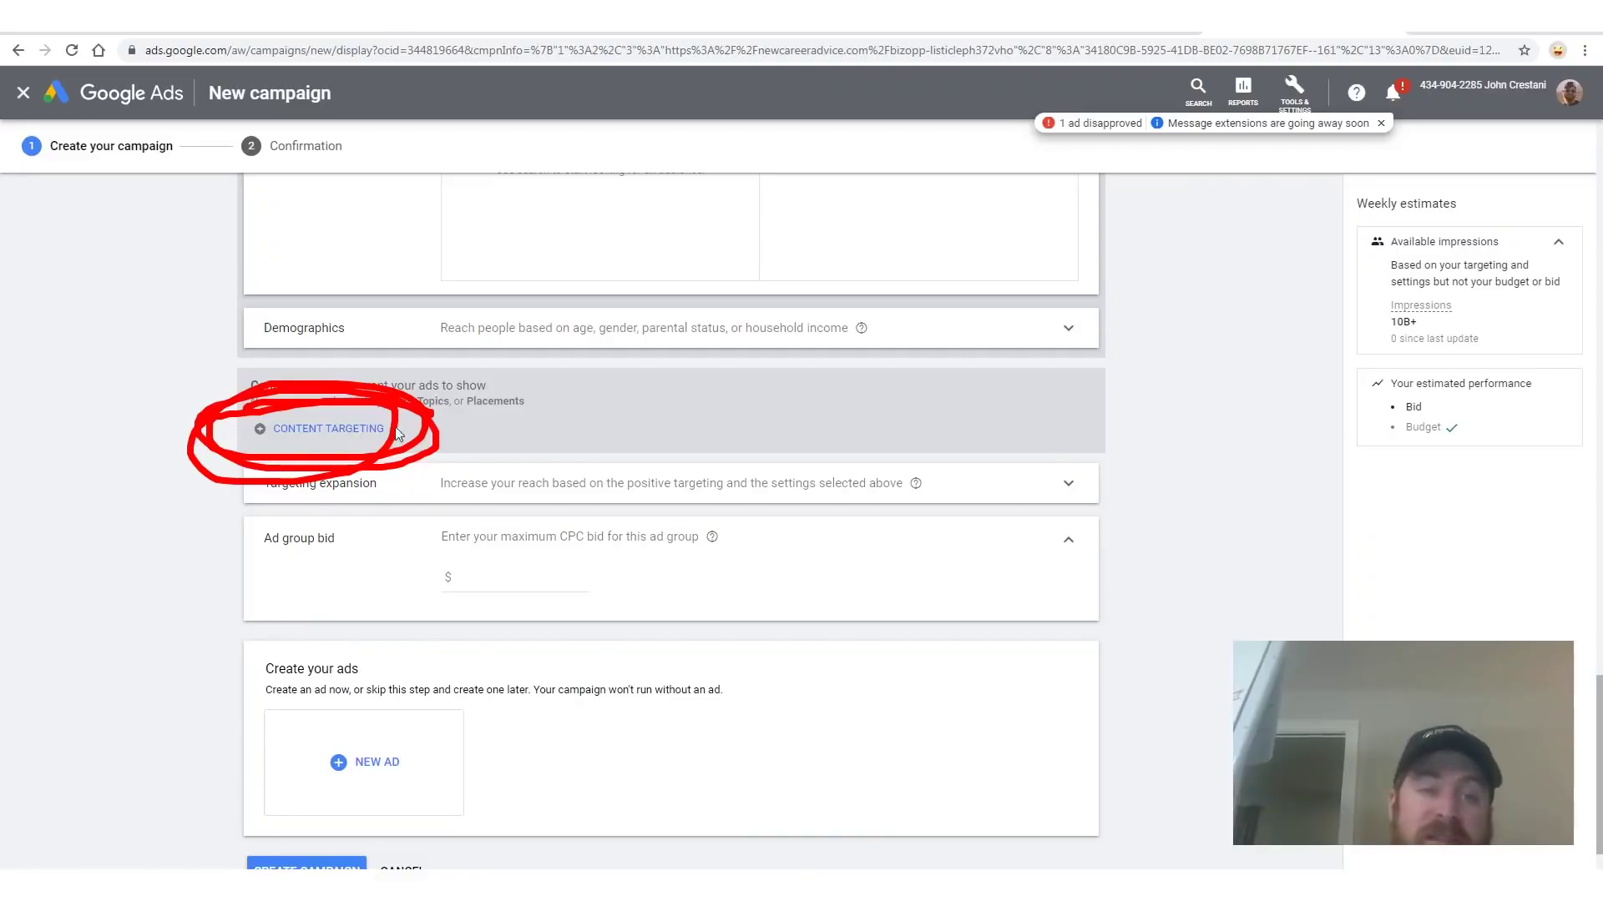
{"action": "key", "text": "Escape"}
{"action": "left_click", "coordinate": [329, 429]}
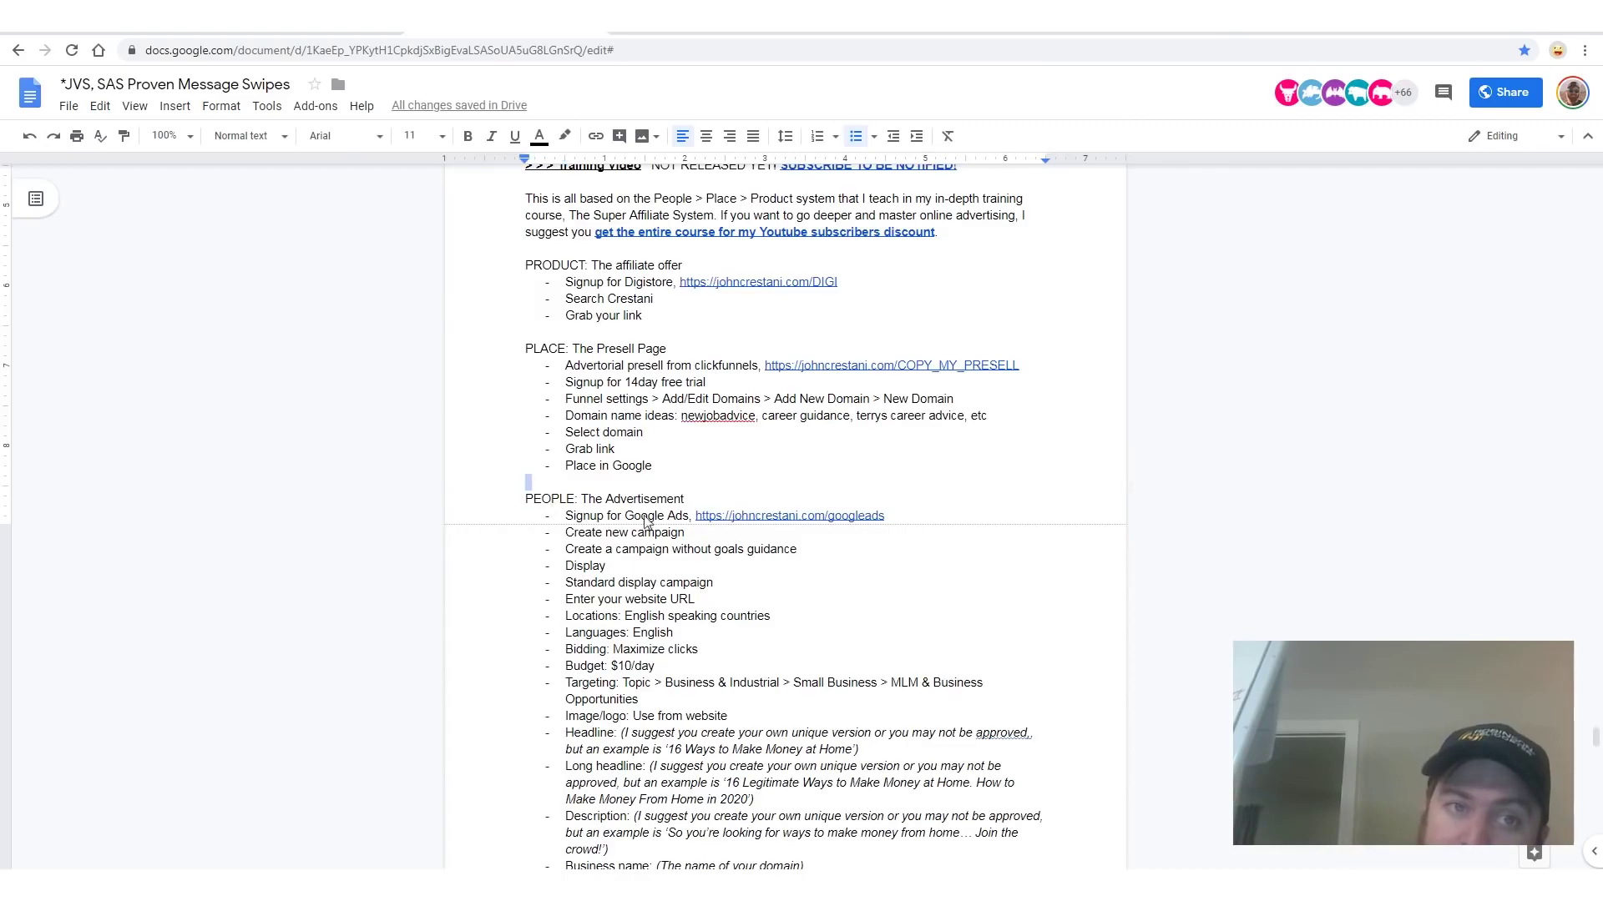
- Review the advertisement setup checklist in the Google Docs document, including the topic targeting to use
{"action": "left_click_drag", "start_coordinate": [524, 496], "coordinate": [718, 629]}
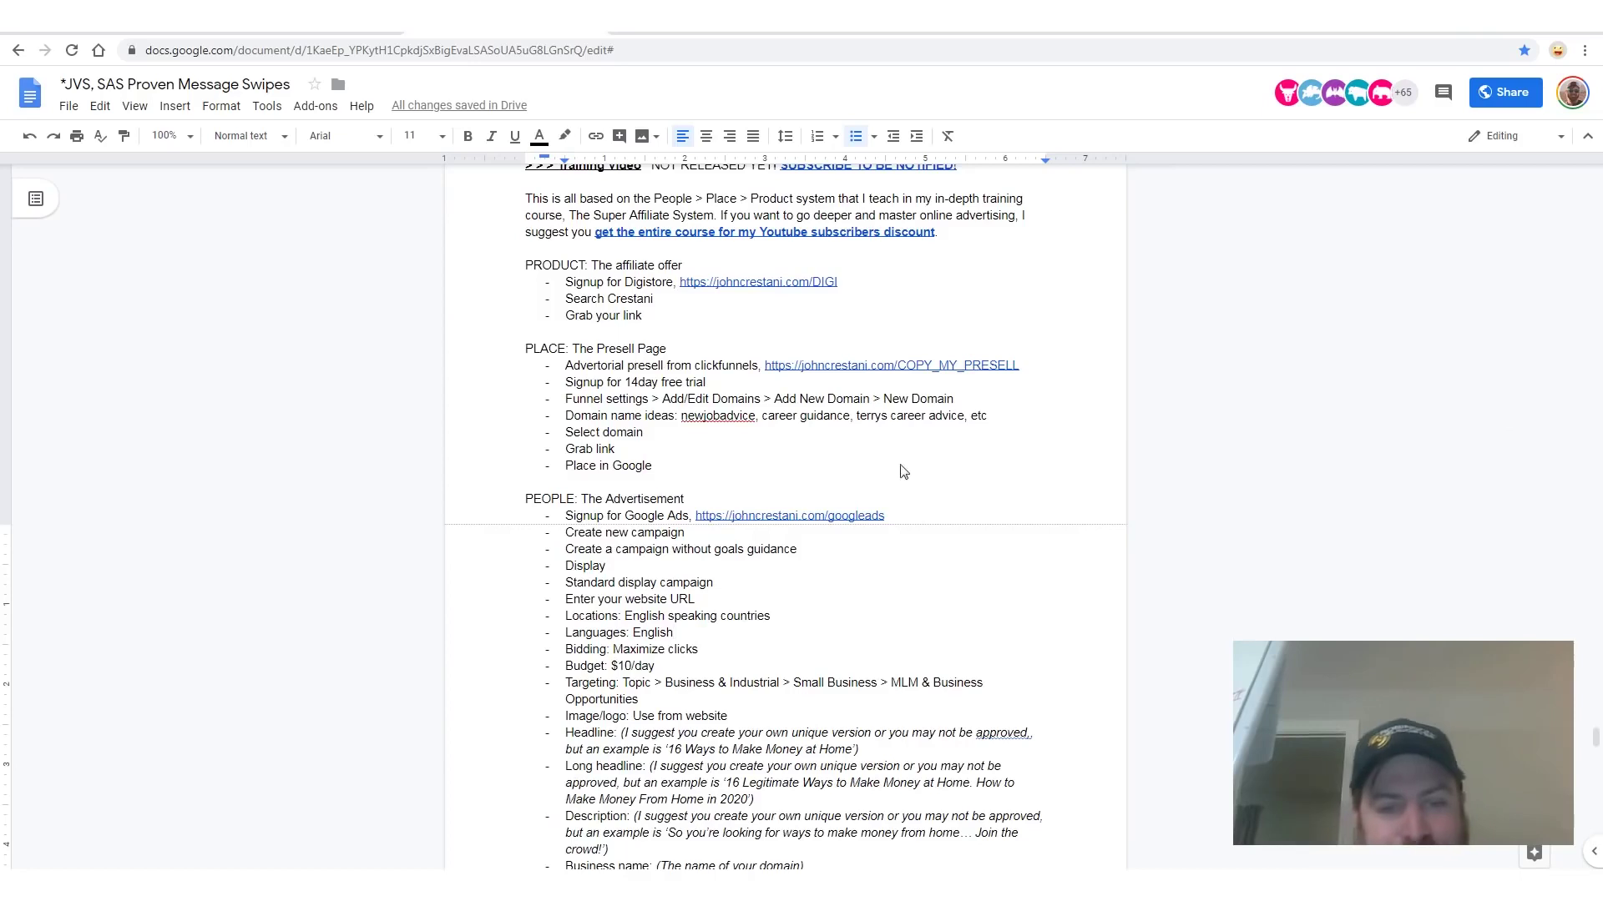
{"action": "scroll", "coordinate": [898, 468], "scroll_direction": "down", "scroll_amount": 2}
{"action": "left_click_drag", "start_coordinate": [525, 331], "coordinate": [960, 536]}
{"action": "left_click", "coordinate": [681, 518]}
{"action": "left_click", "coordinate": [886, 553]}
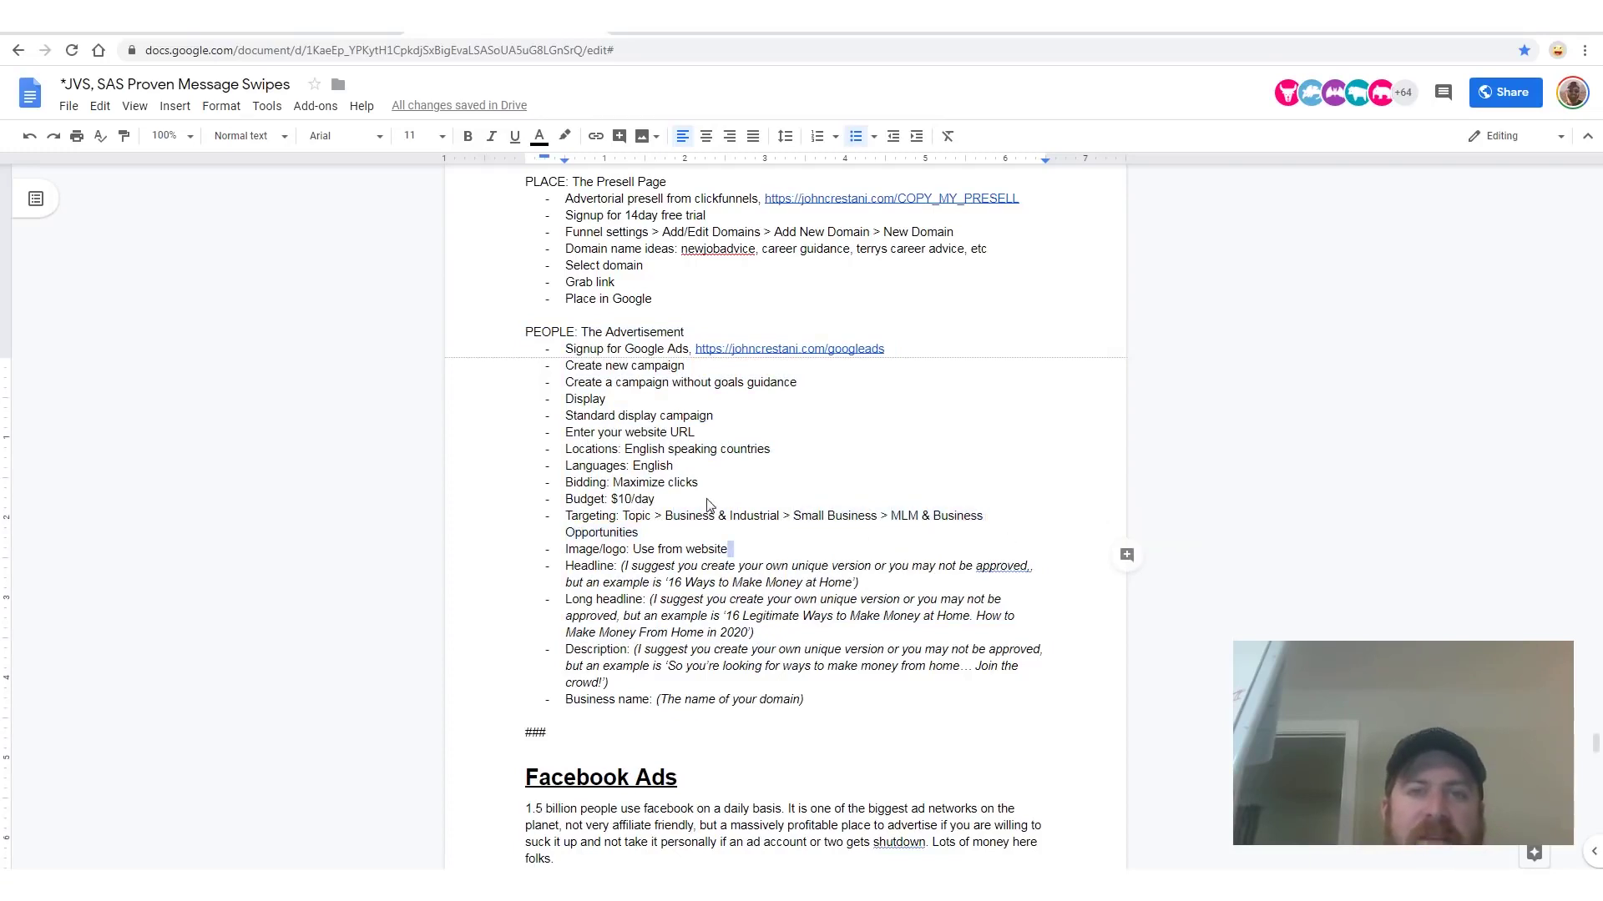
- Return to Google Ads and target the topic Business & Industrial > Small Business > MLM & Business Opportunities
{"action": "left_click", "coordinate": [1304, 16]}
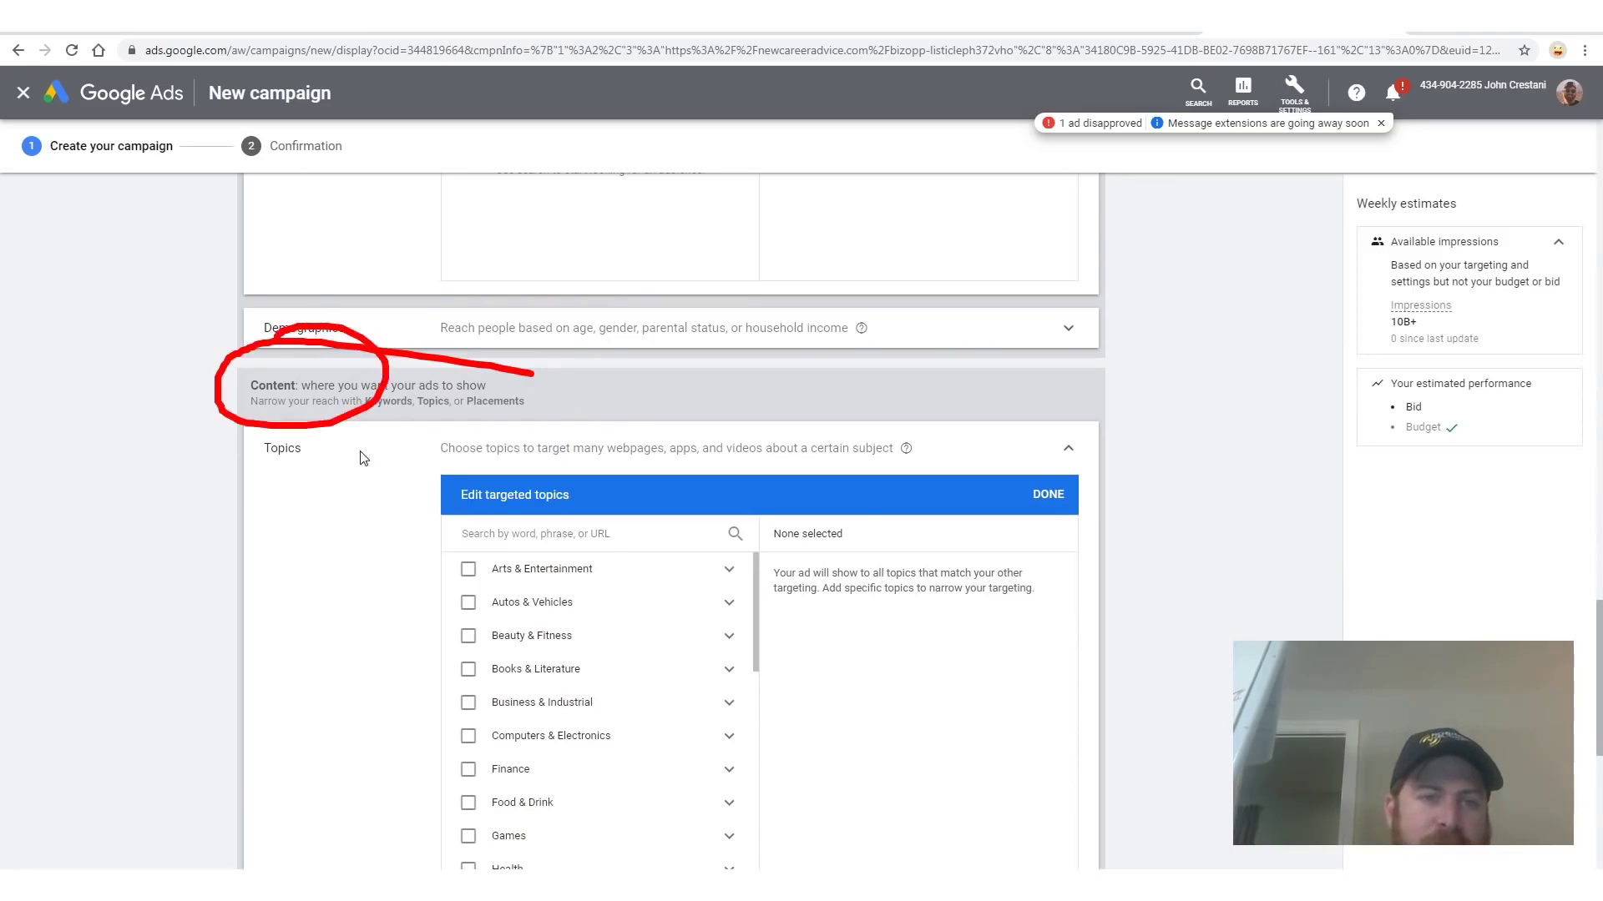
{"action": "left_click_drag", "start_coordinate": [343, 409], "coordinate": [293, 432]}
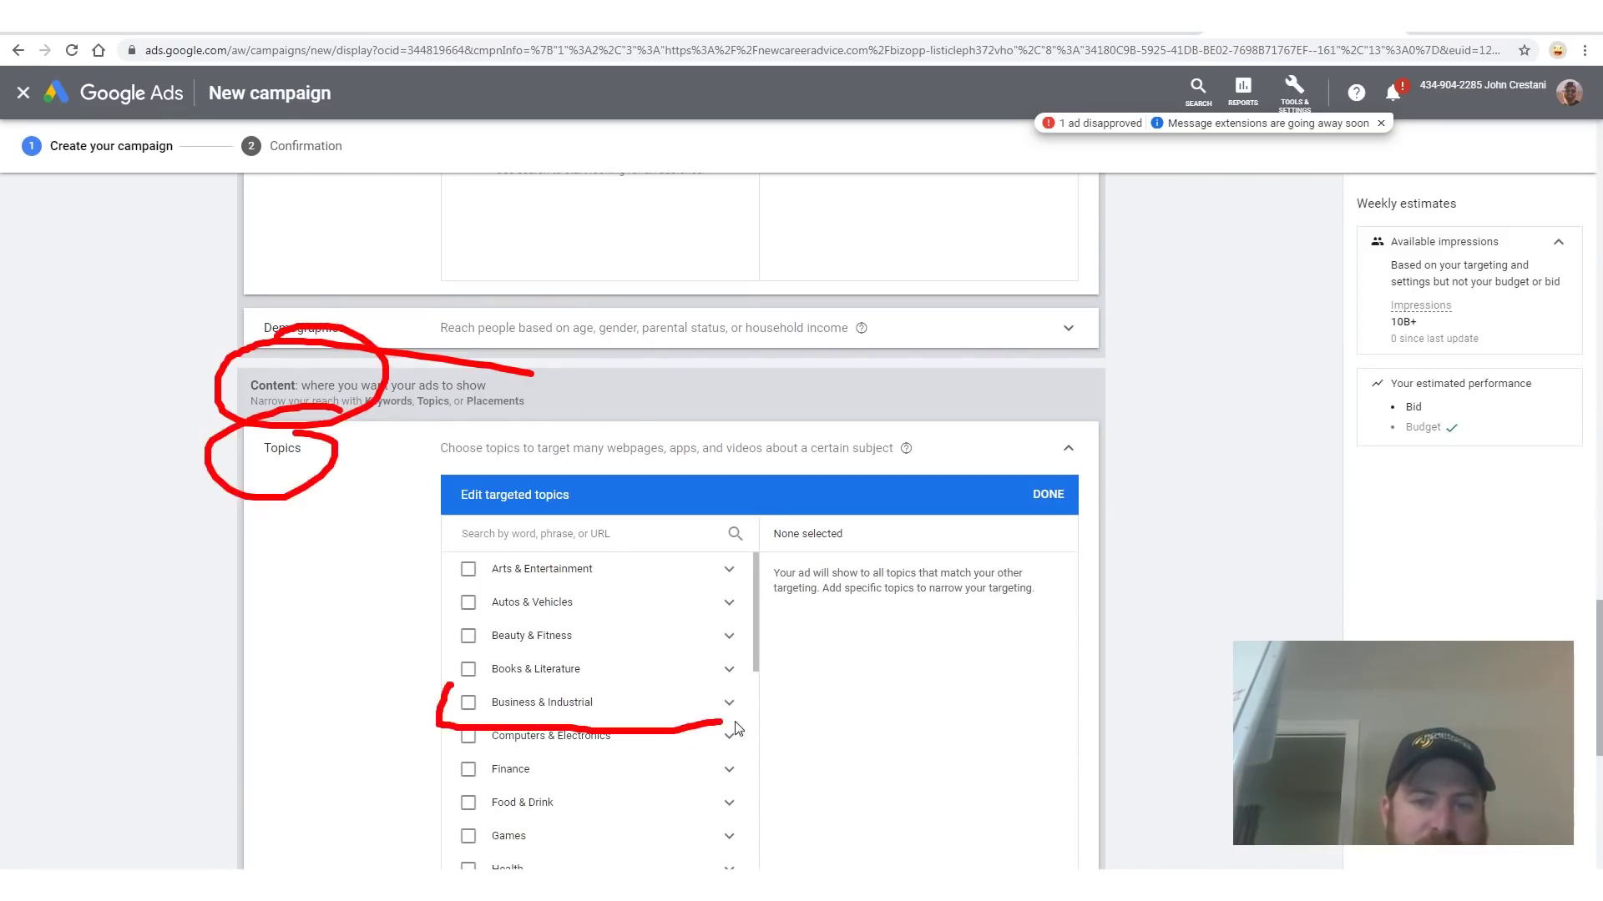
{"action": "key", "text": "Escape"}
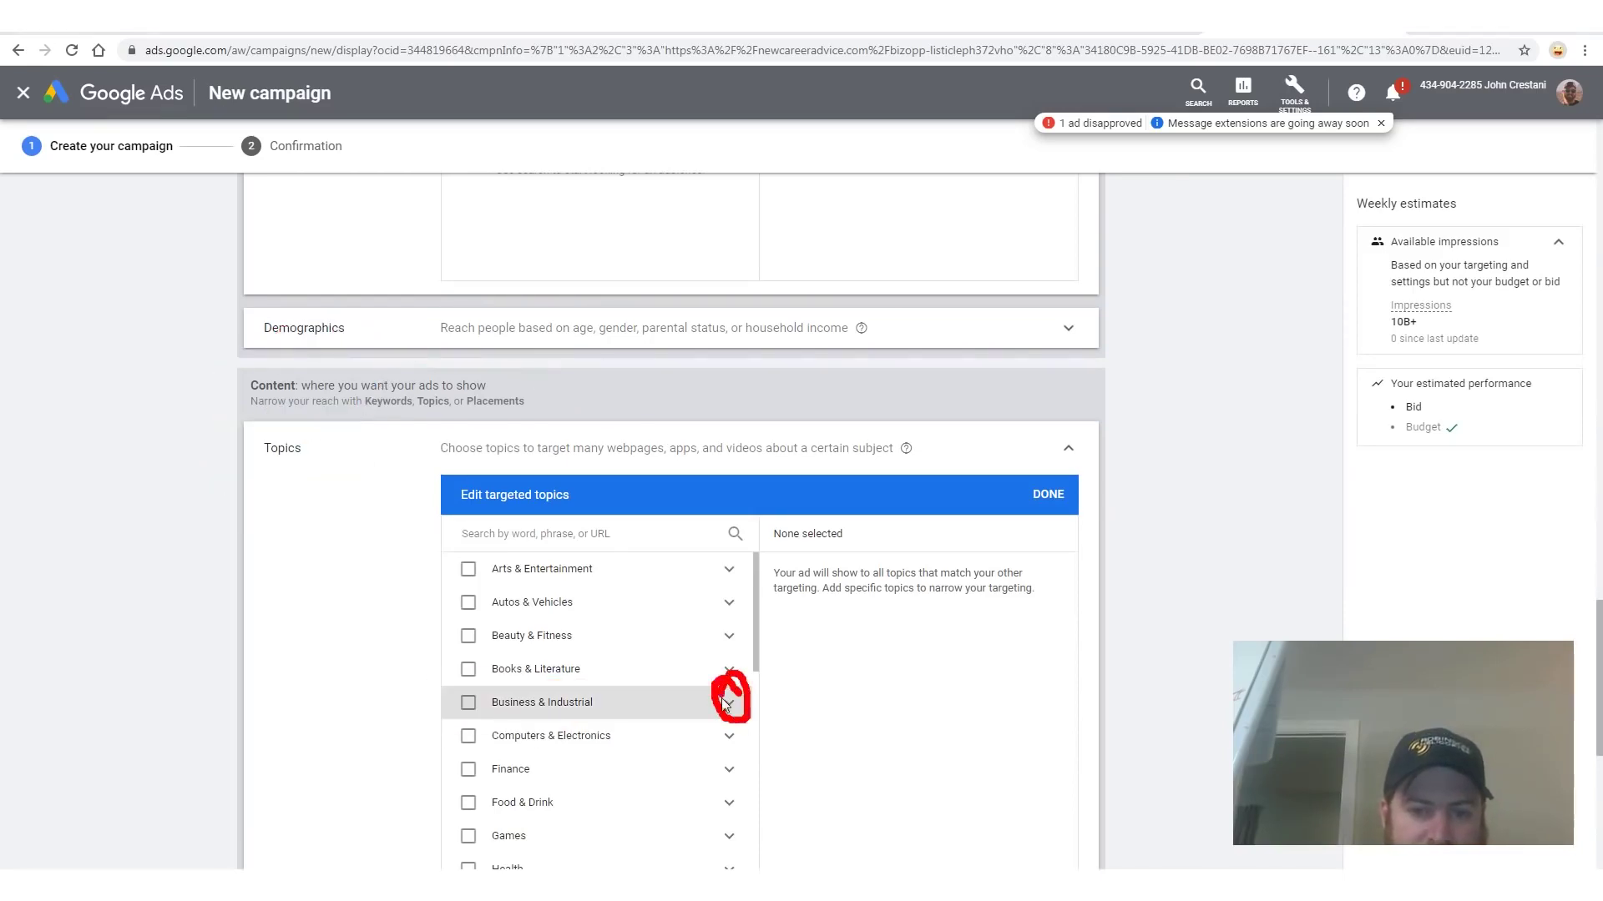
{"action": "left_click", "coordinate": [731, 704]}
{"action": "scroll", "coordinate": [734, 702], "scroll_direction": "down", "scroll_amount": 5}
{"action": "left_click_drag", "start_coordinate": [768, 606], "coordinate": [698, 636]}
{"action": "left_click", "coordinate": [729, 620]}
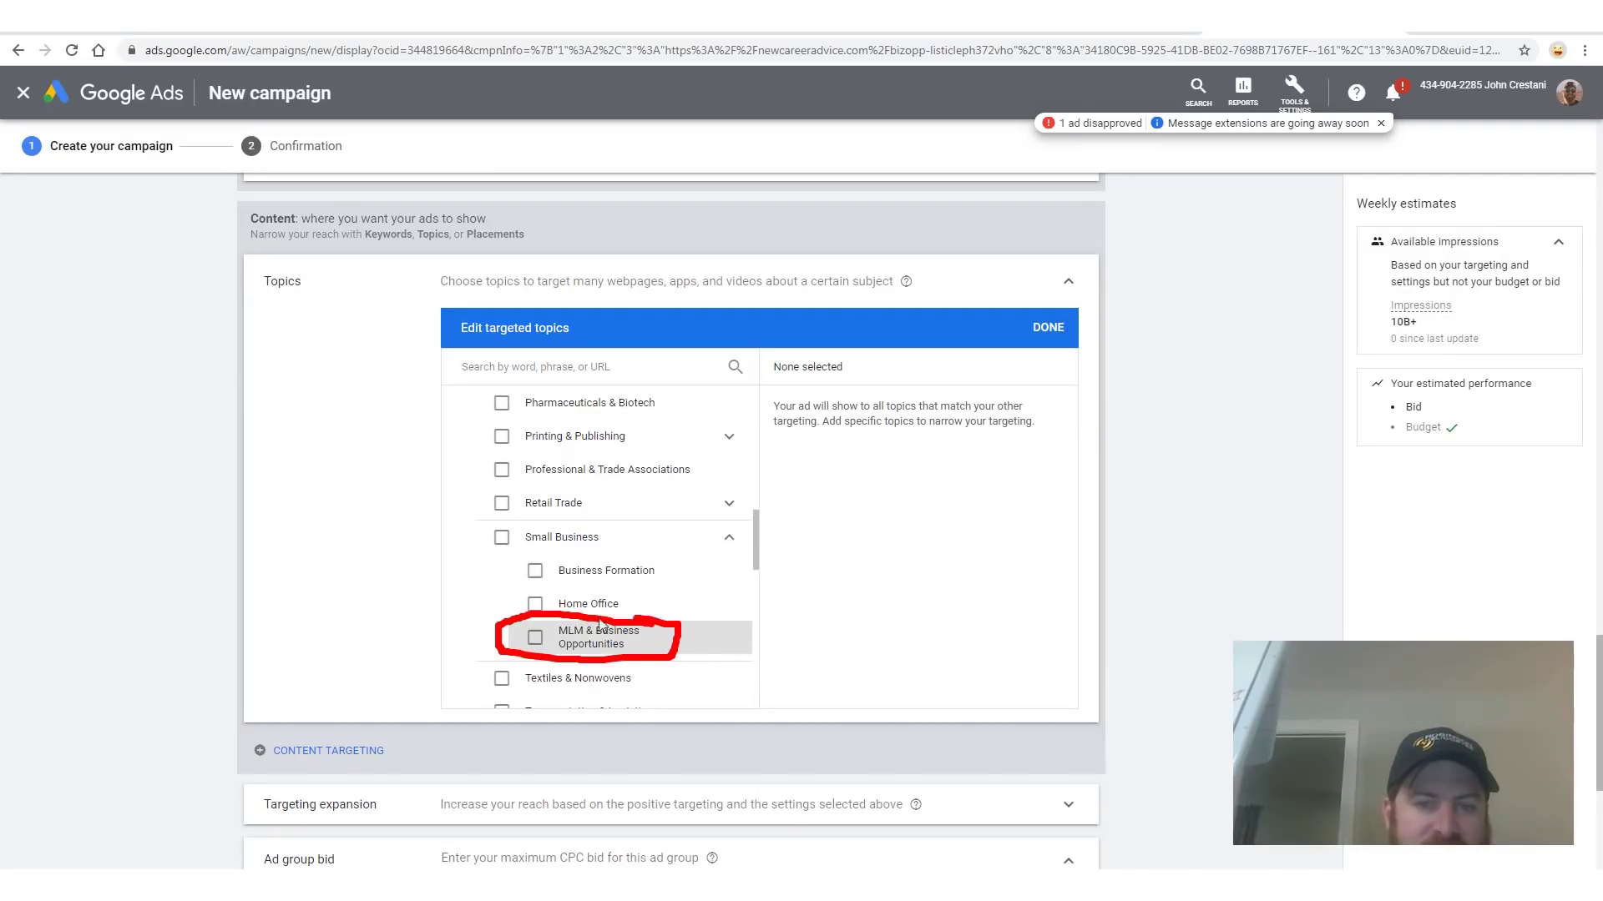
{"action": "left_click", "coordinate": [535, 638]}
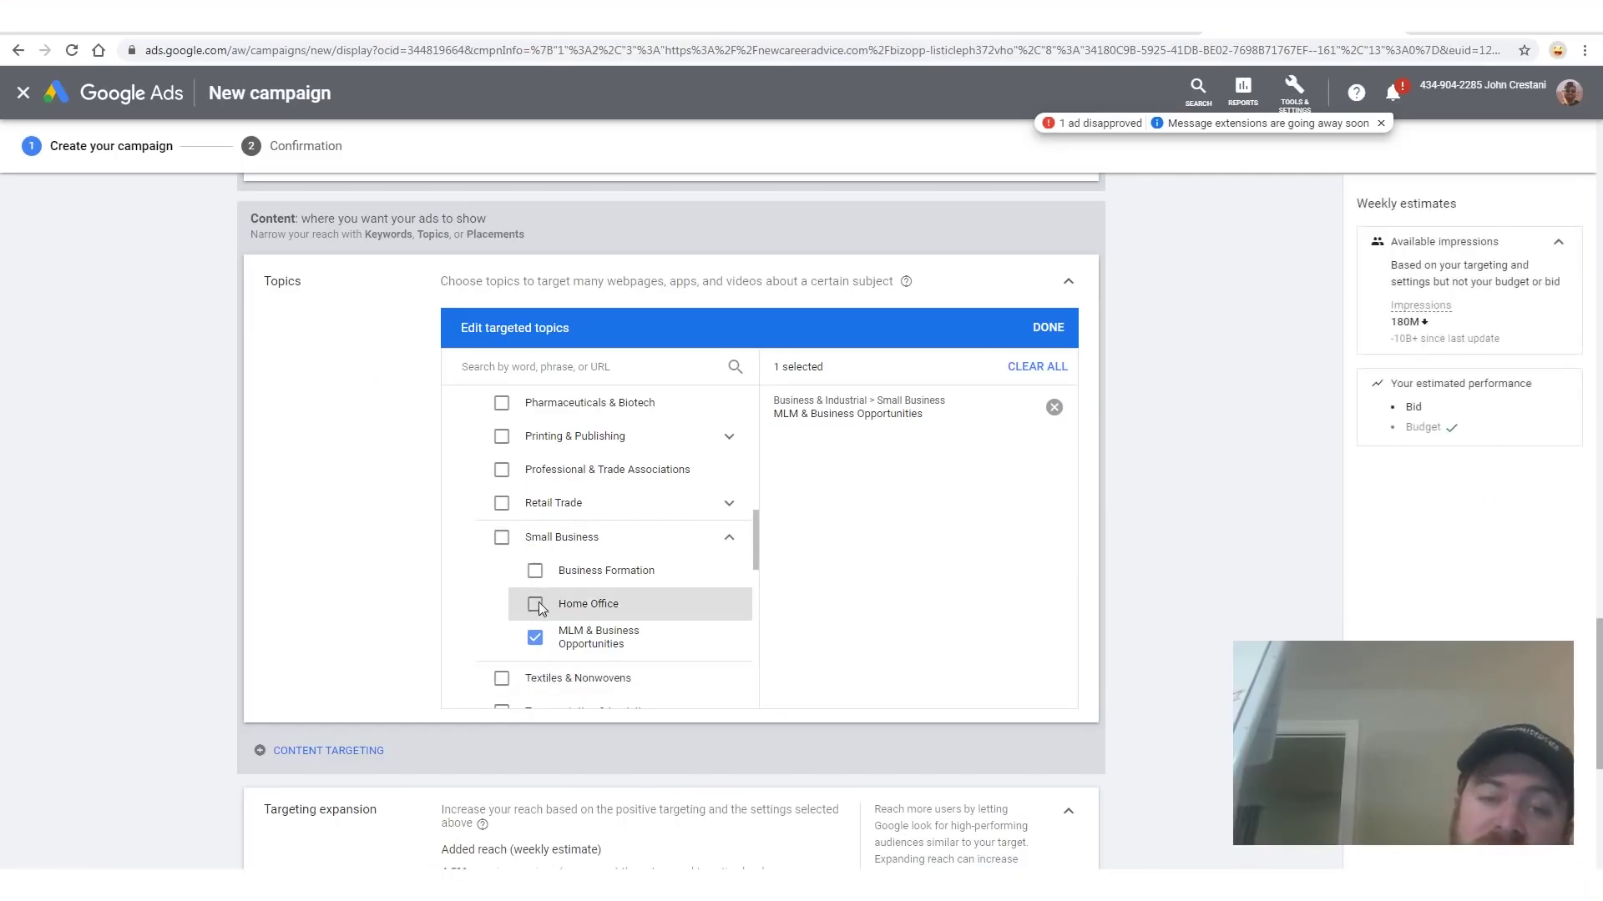
- Try adding the Home Office and Business Formation topics under Small Business, and deselect both again
{"action": "left_click", "coordinate": [535, 604]}
{"action": "left_click", "coordinate": [534, 573]}
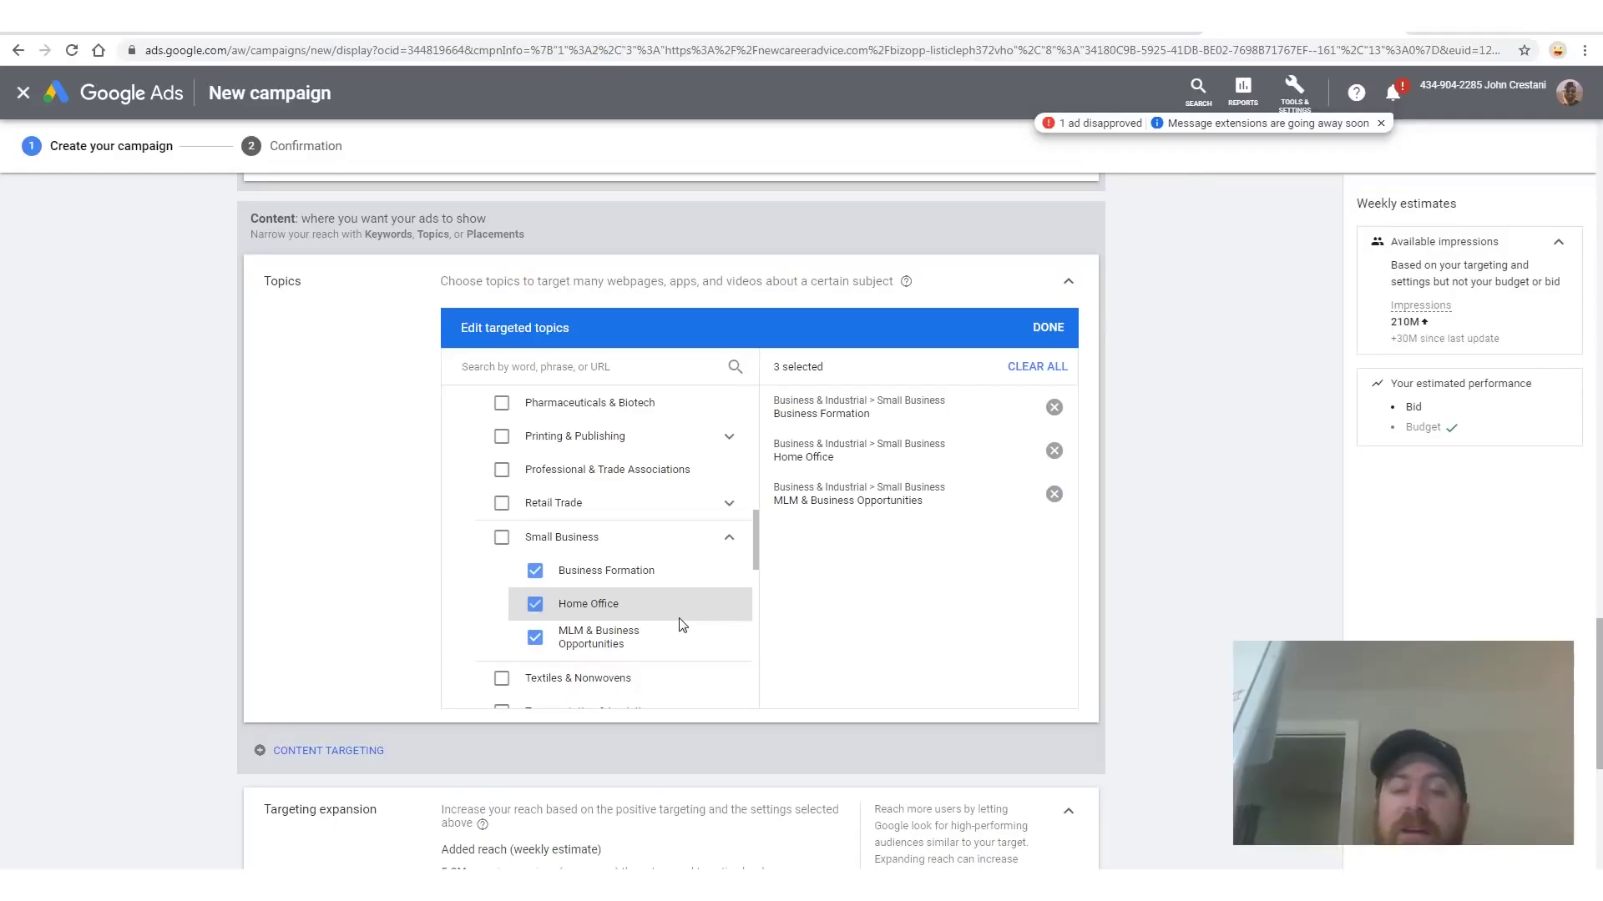
{"action": "left_click", "coordinate": [534, 571]}
{"action": "left_click", "coordinate": [534, 603]}
- Try adding the Sales topic under Business & Industrial > Advertising & Marketing, and deselect it again
{"action": "scroll", "coordinate": [668, 595], "scroll_direction": "up", "scroll_amount": 1}
{"action": "scroll", "coordinate": [668, 595], "scroll_direction": "up", "scroll_amount": 8}
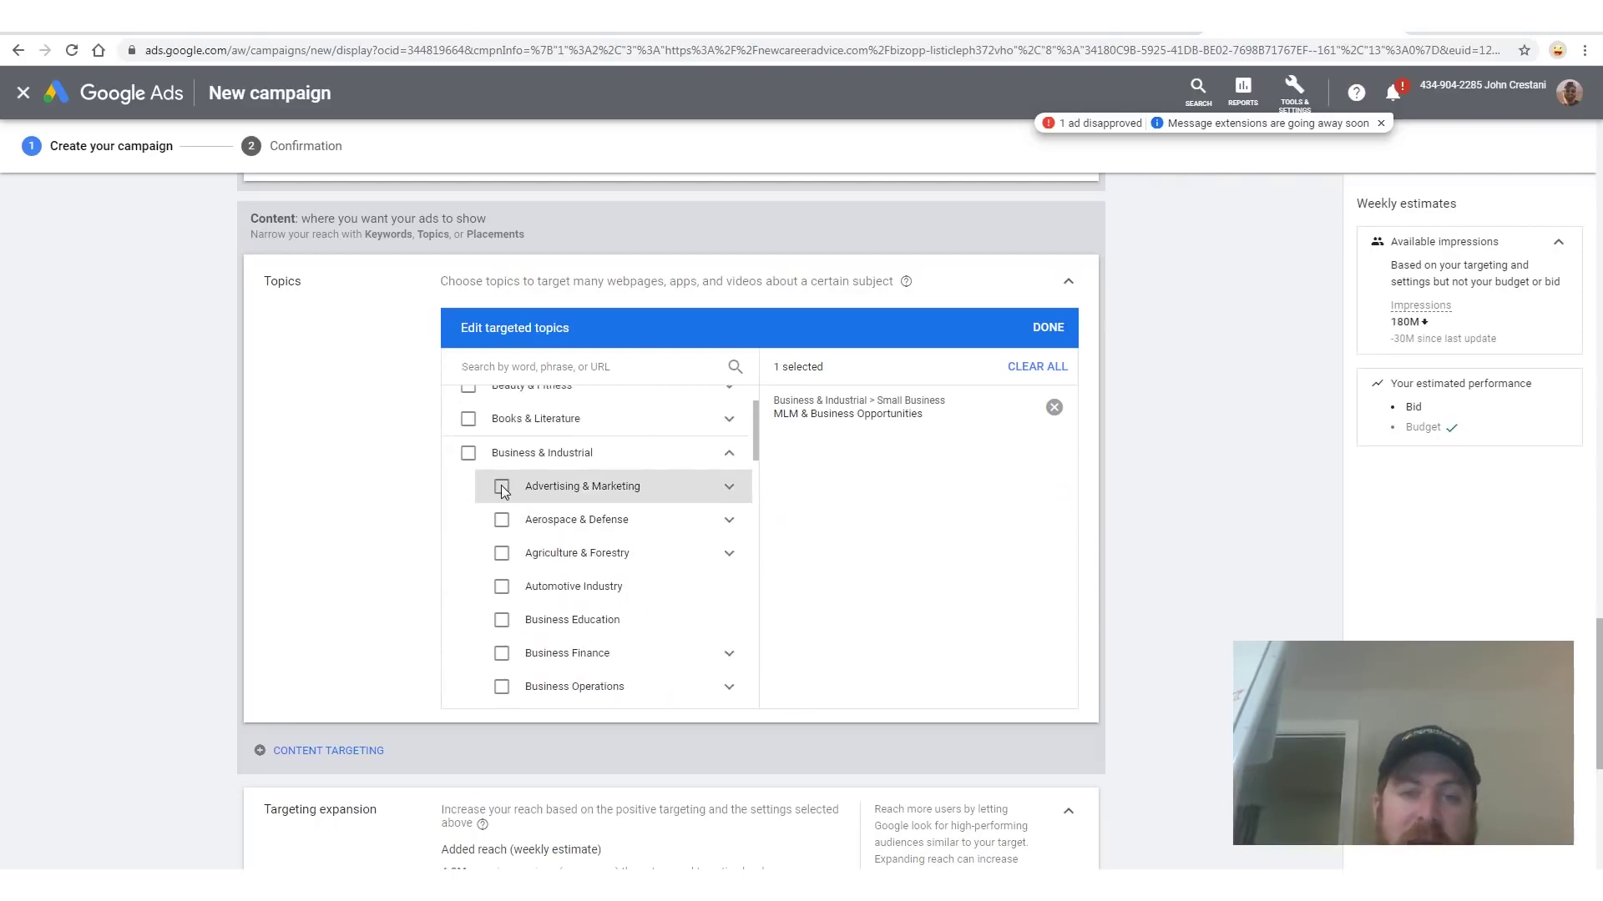
{"action": "left_click", "coordinate": [723, 484]}
{"action": "scroll", "coordinate": [698, 562], "scroll_direction": "down", "scroll_amount": 1}
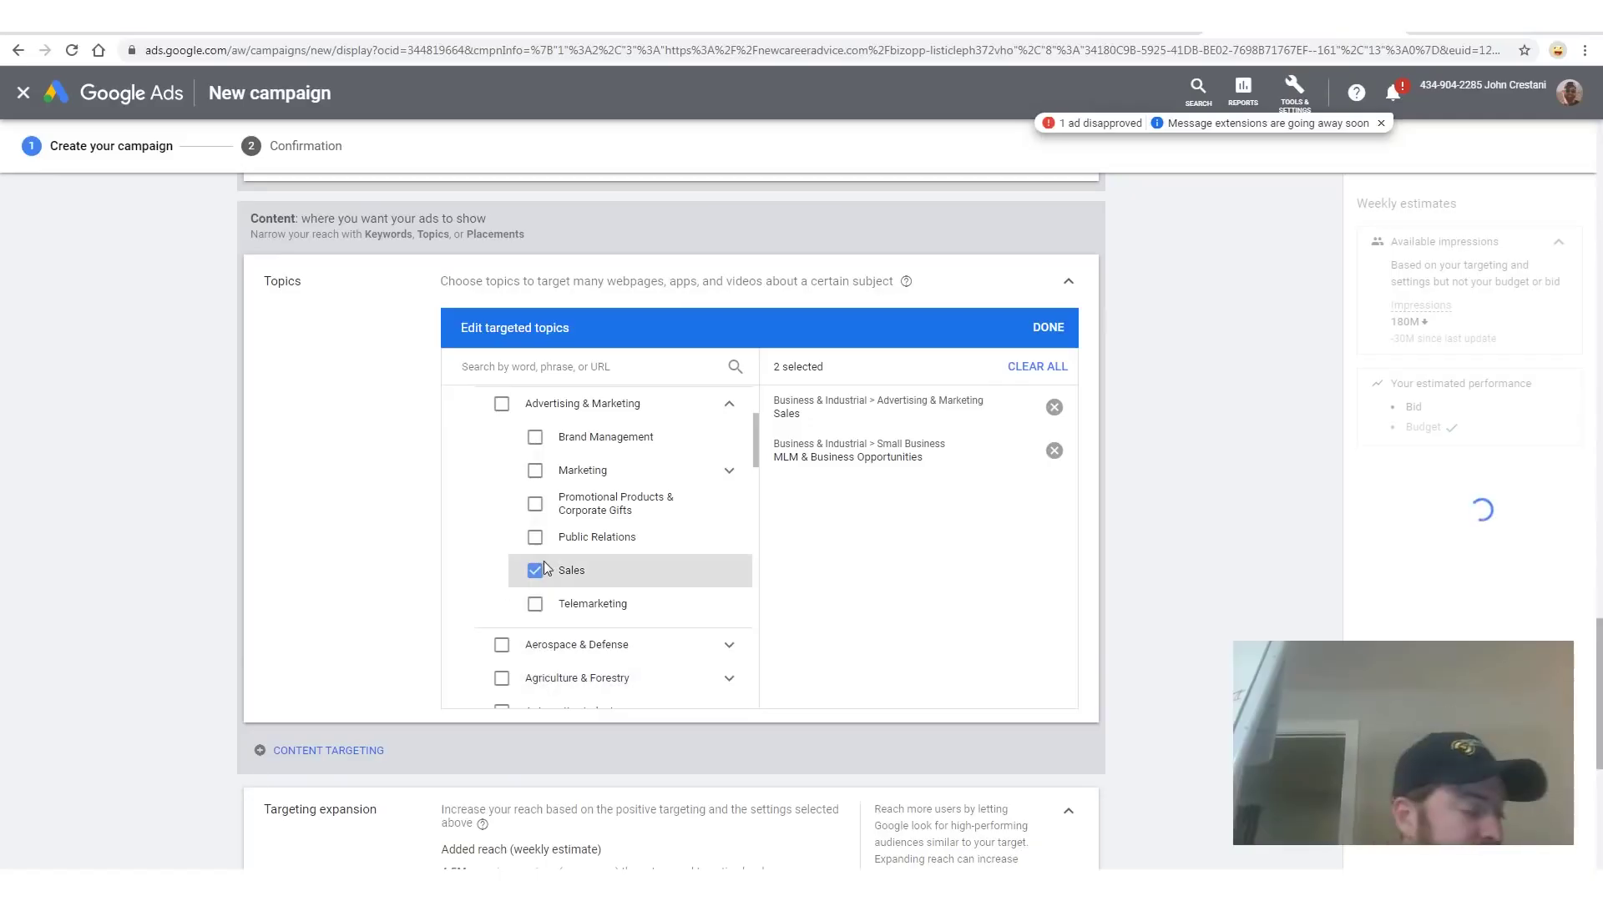
{"action": "left_click", "coordinate": [535, 569]}
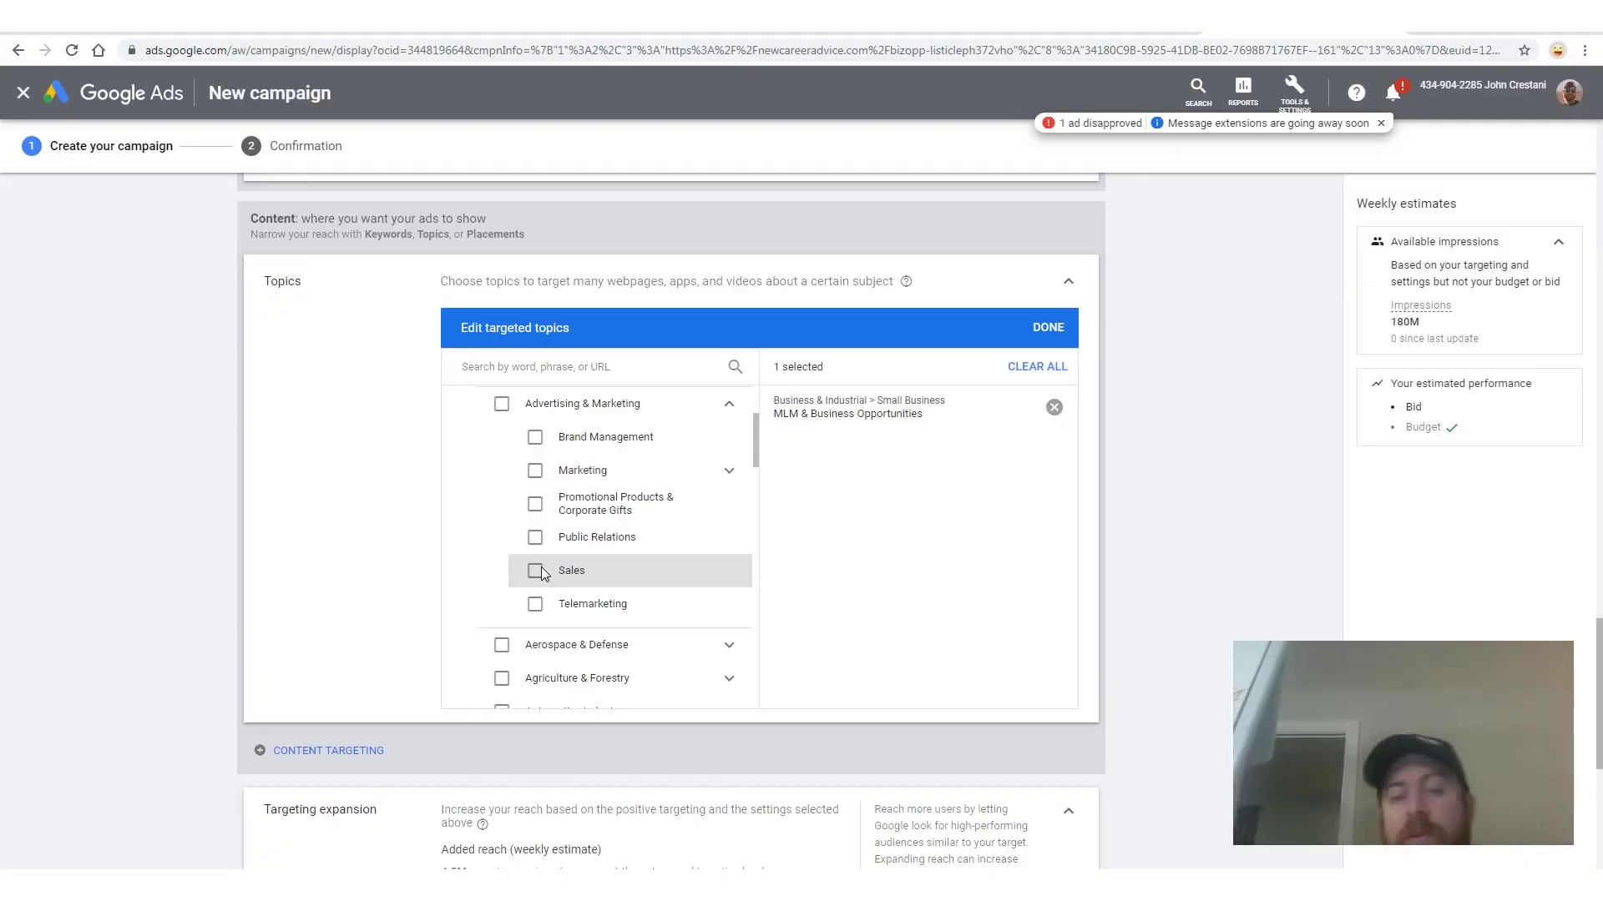
- Finish the topic selection with MLM & Business Opportunities as the only targeted topic
{"action": "left_click", "coordinate": [731, 470]}
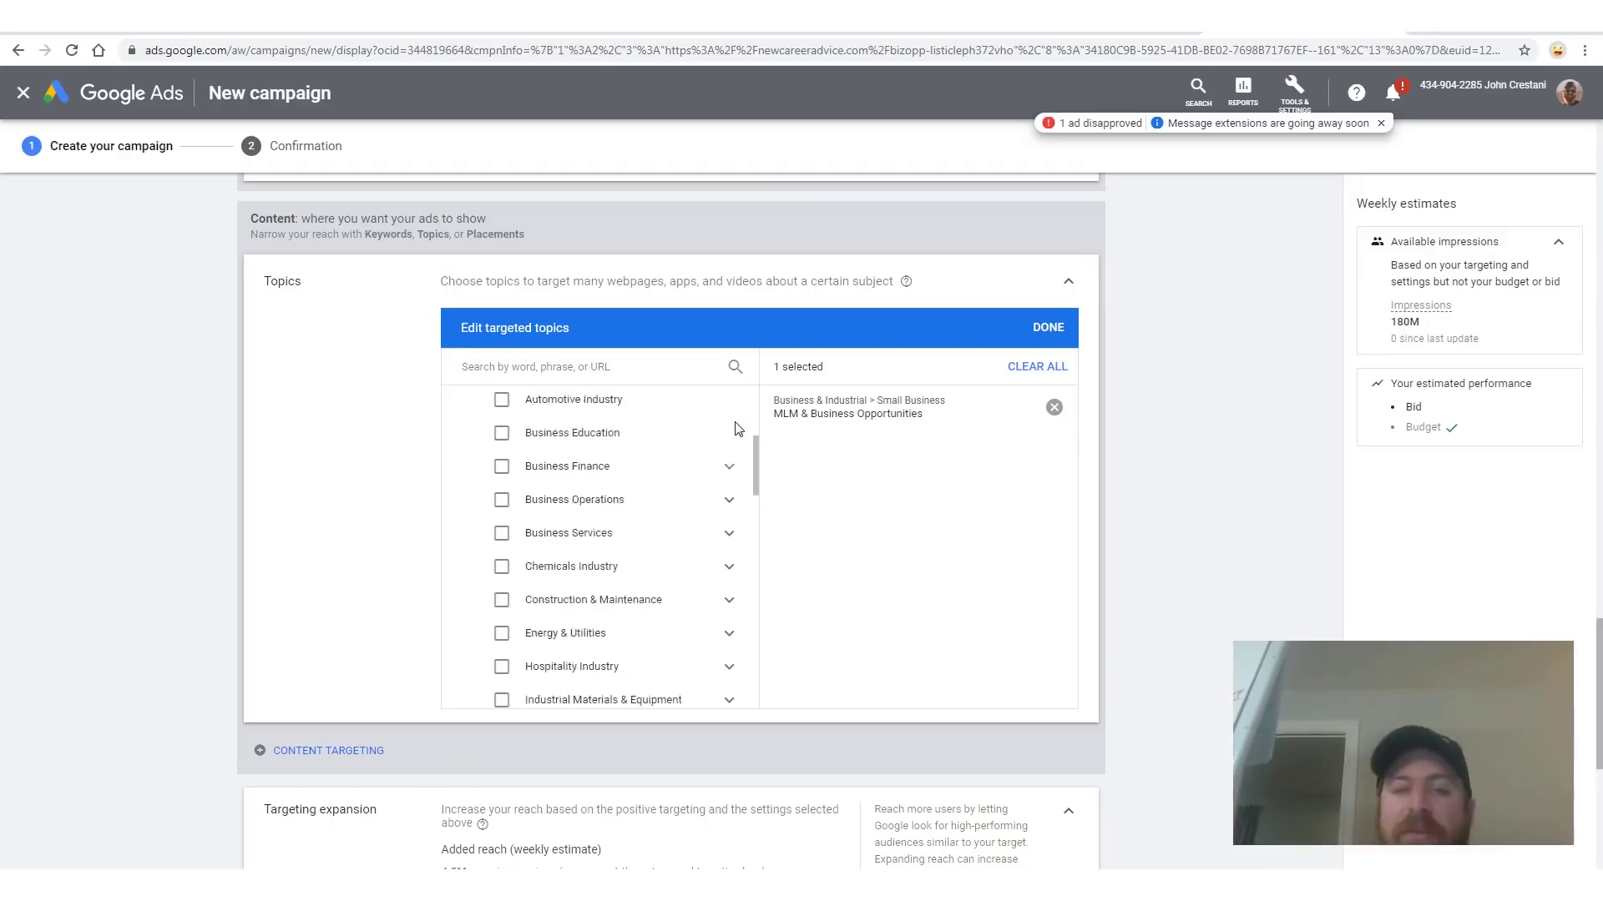
{"action": "scroll", "coordinate": [726, 409], "scroll_direction": "down", "scroll_amount": 5}
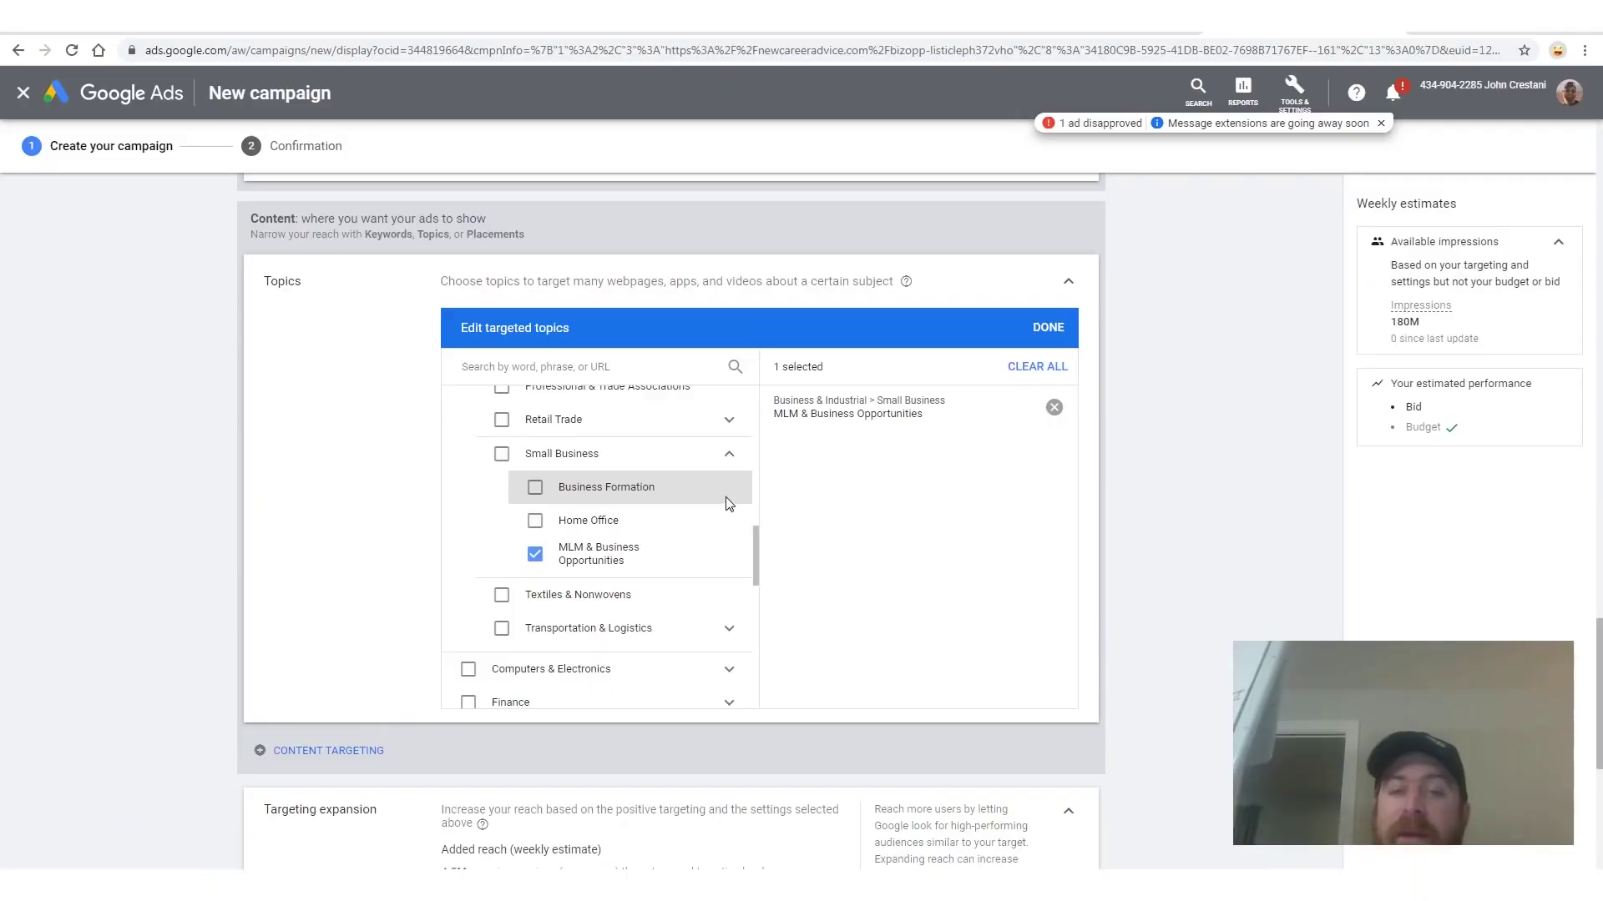
{"action": "scroll", "coordinate": [726, 498], "scroll_direction": "down", "scroll_amount": 5}
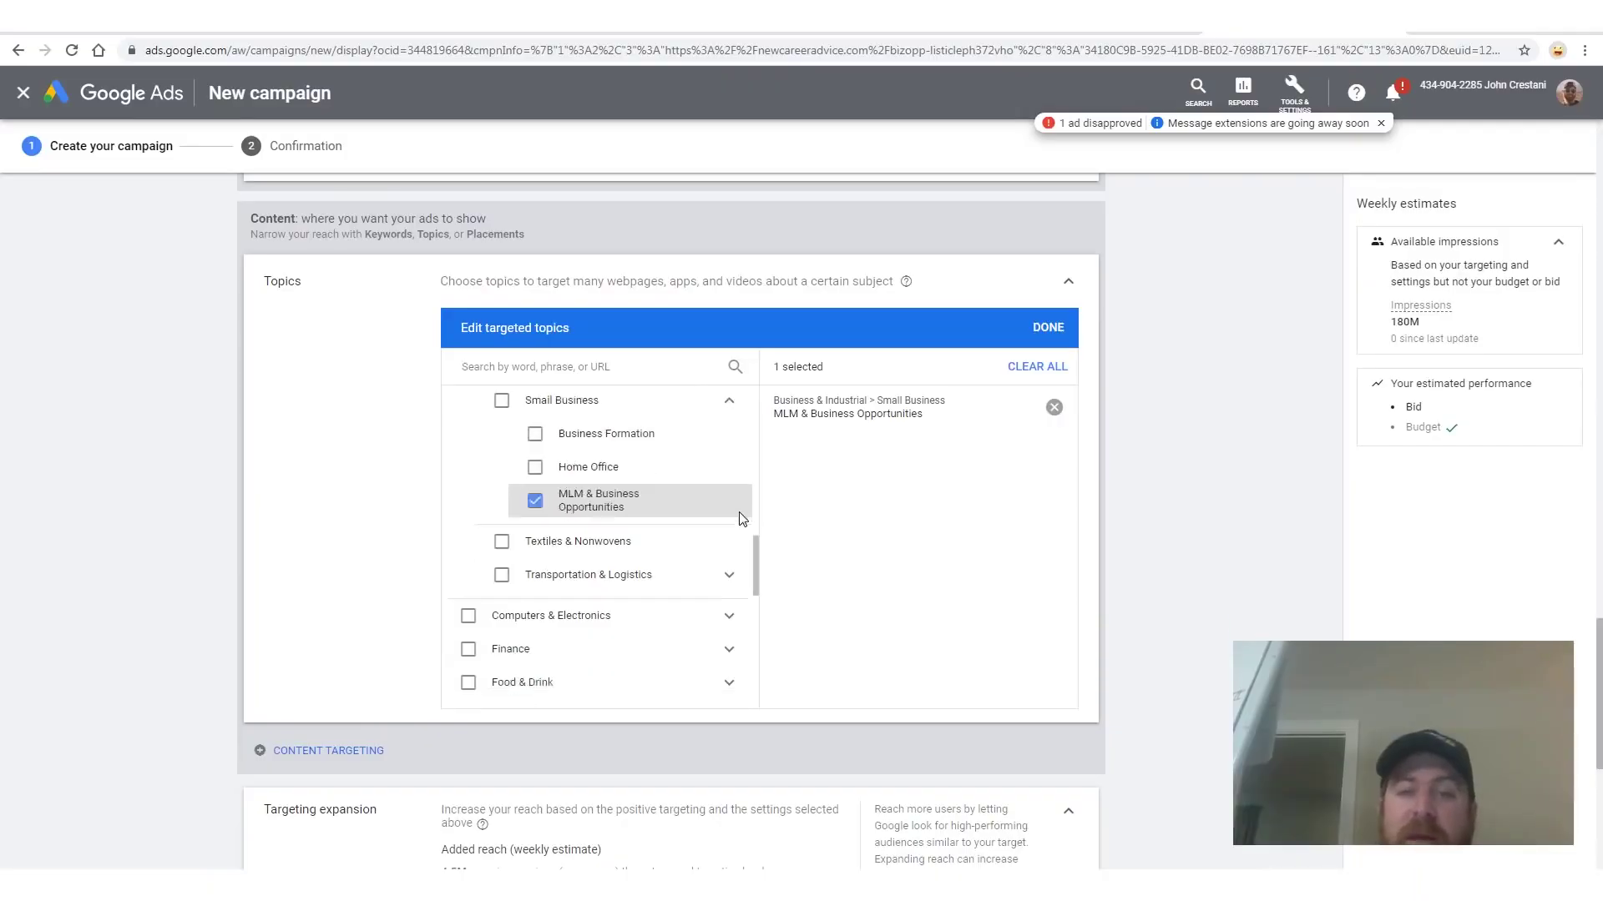
{"action": "scroll", "coordinate": [988, 400], "scroll_direction": "down", "scroll_amount": 1}
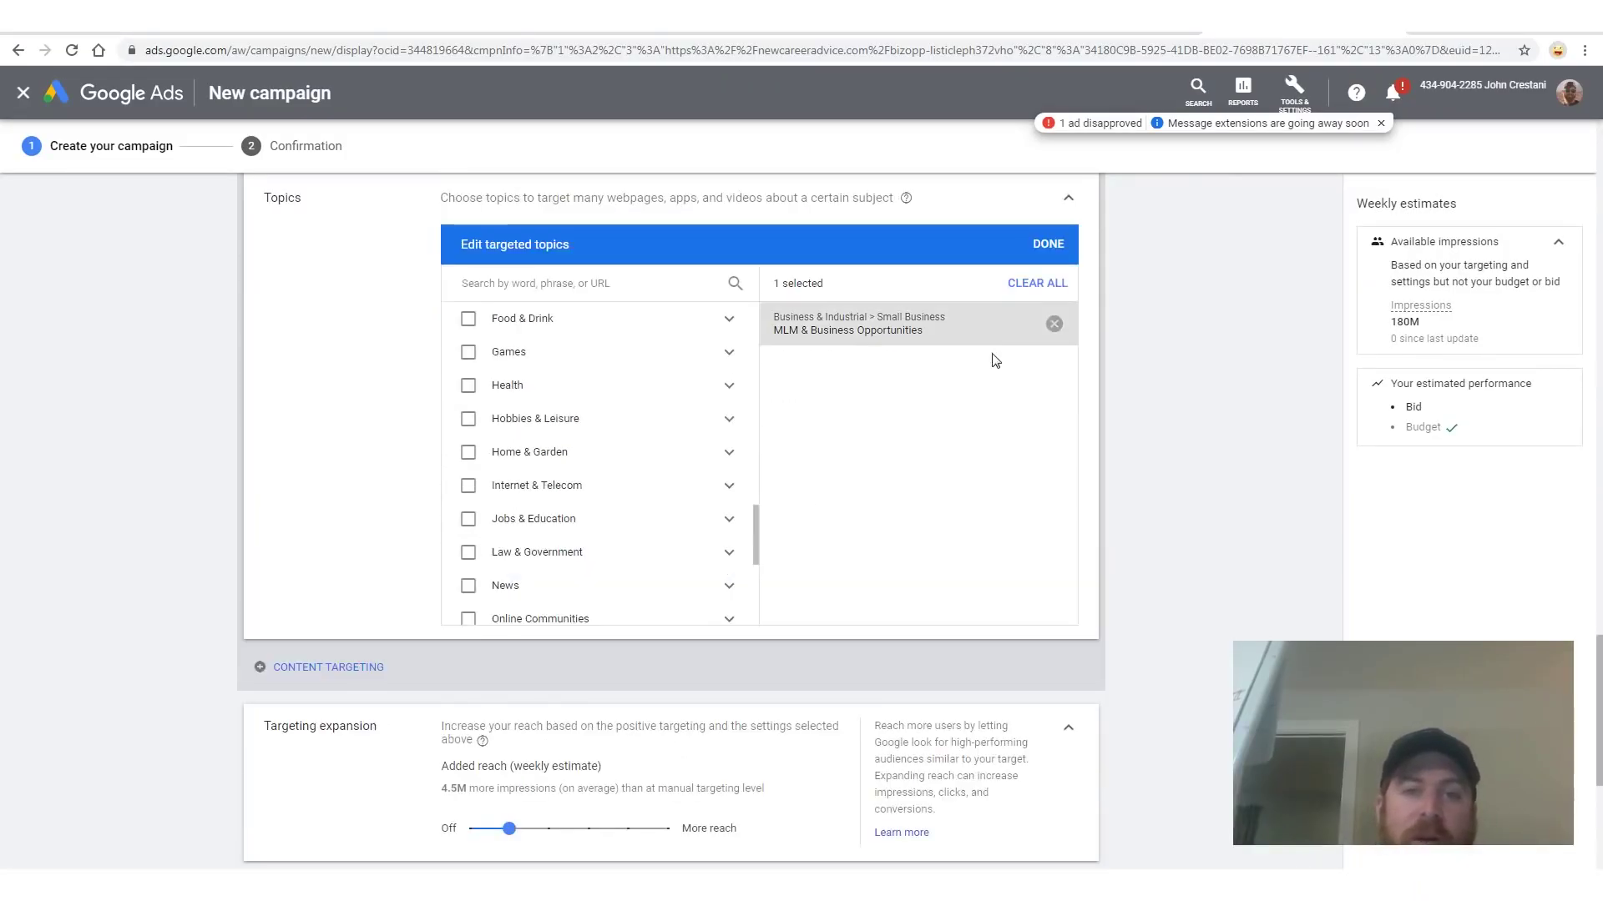
{"action": "scroll", "coordinate": [994, 418], "scroll_direction": "up", "scroll_amount": 3}
{"action": "left_click", "coordinate": [1054, 497]}
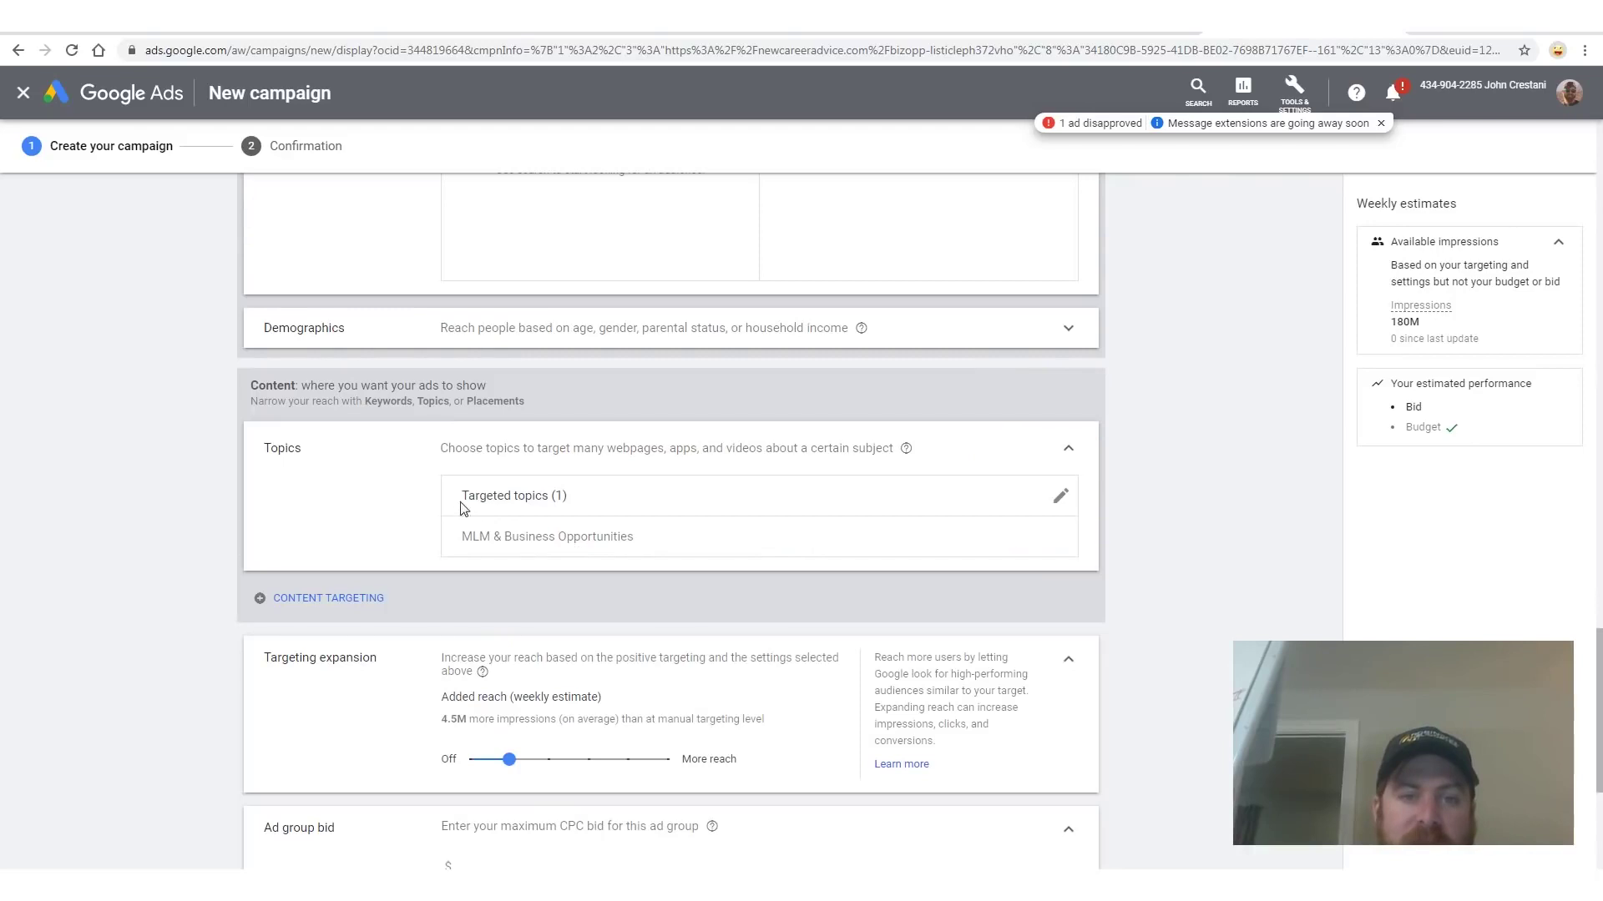
{"action": "triple_click", "coordinate": [556, 542]}
{"action": "left_click", "coordinate": [340, 537]}
- Set the ad group's maximum CPC bid to $0.50
{"action": "scroll", "coordinate": [813, 578], "scroll_direction": "down", "scroll_amount": 3}
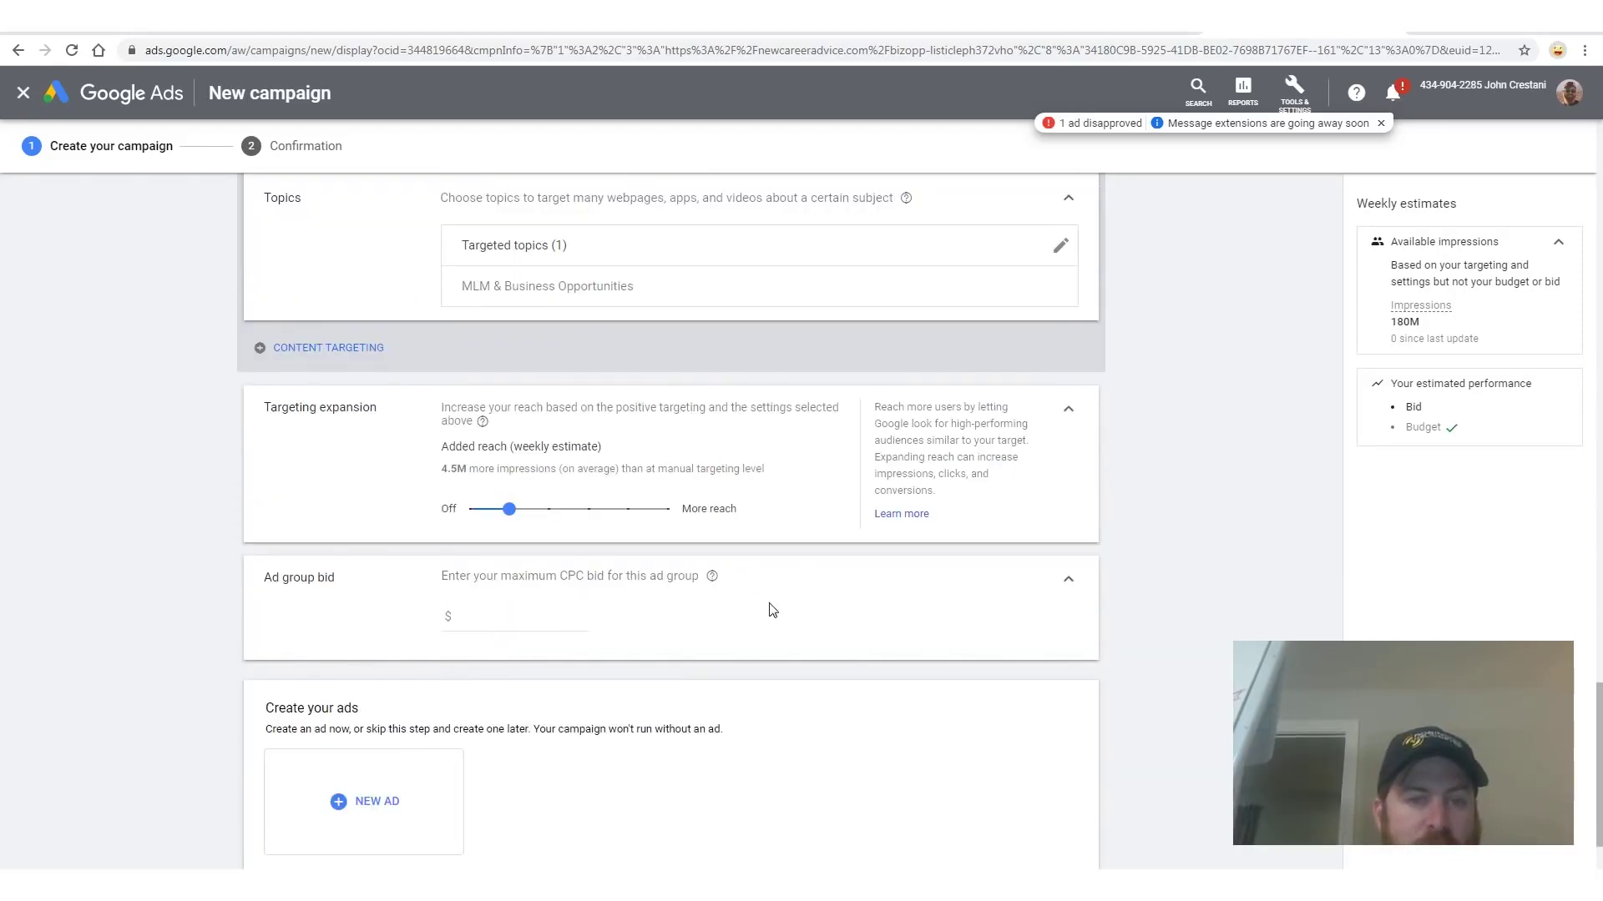
{"action": "scroll", "coordinate": [793, 609], "scroll_direction": "down", "scroll_amount": 1}
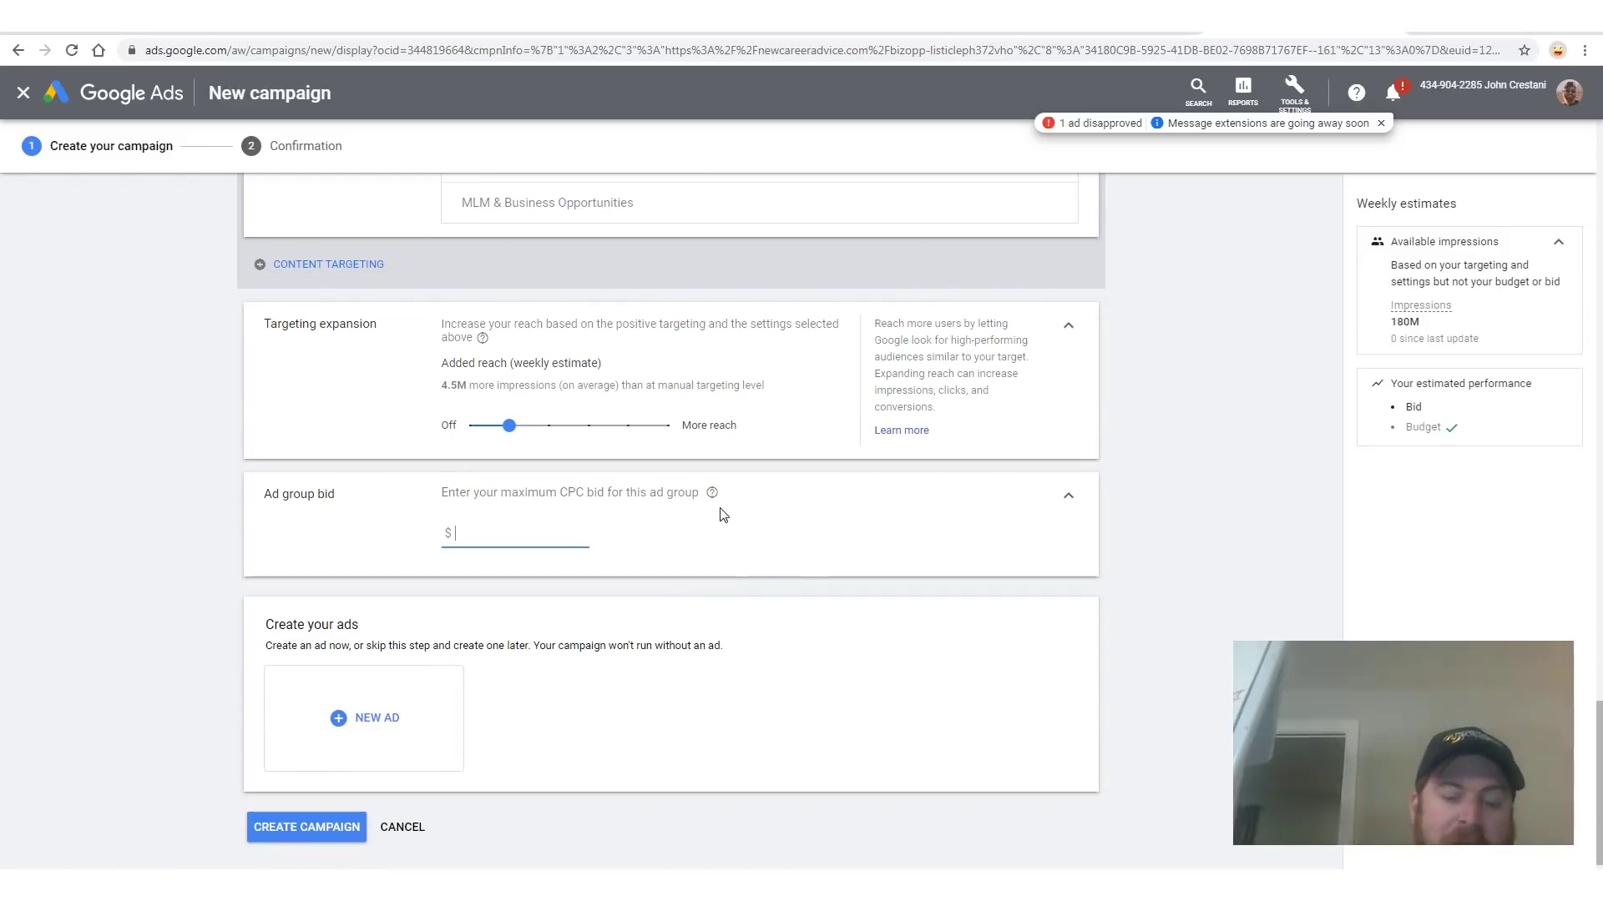
{"action": "type", "text": ".5"}
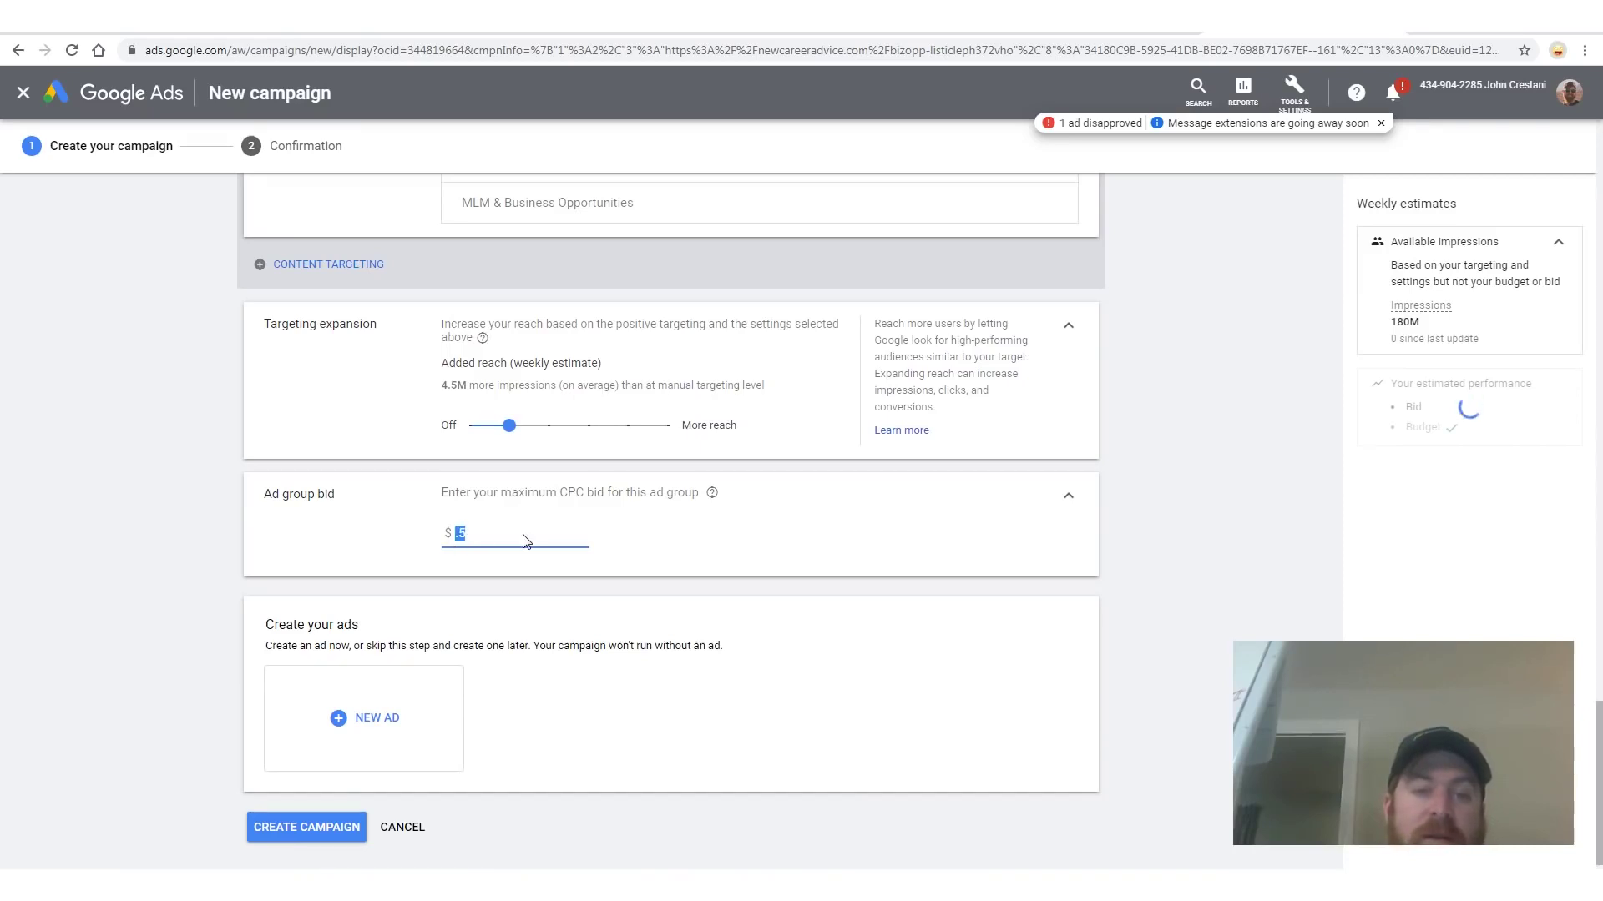
- Change the campaign's bid strategy from Manual CPC to Maximize clicks
{"action": "scroll", "coordinate": [551, 530], "scroll_direction": "up", "scroll_amount": 15}
{"action": "left_click", "coordinate": [589, 440]}
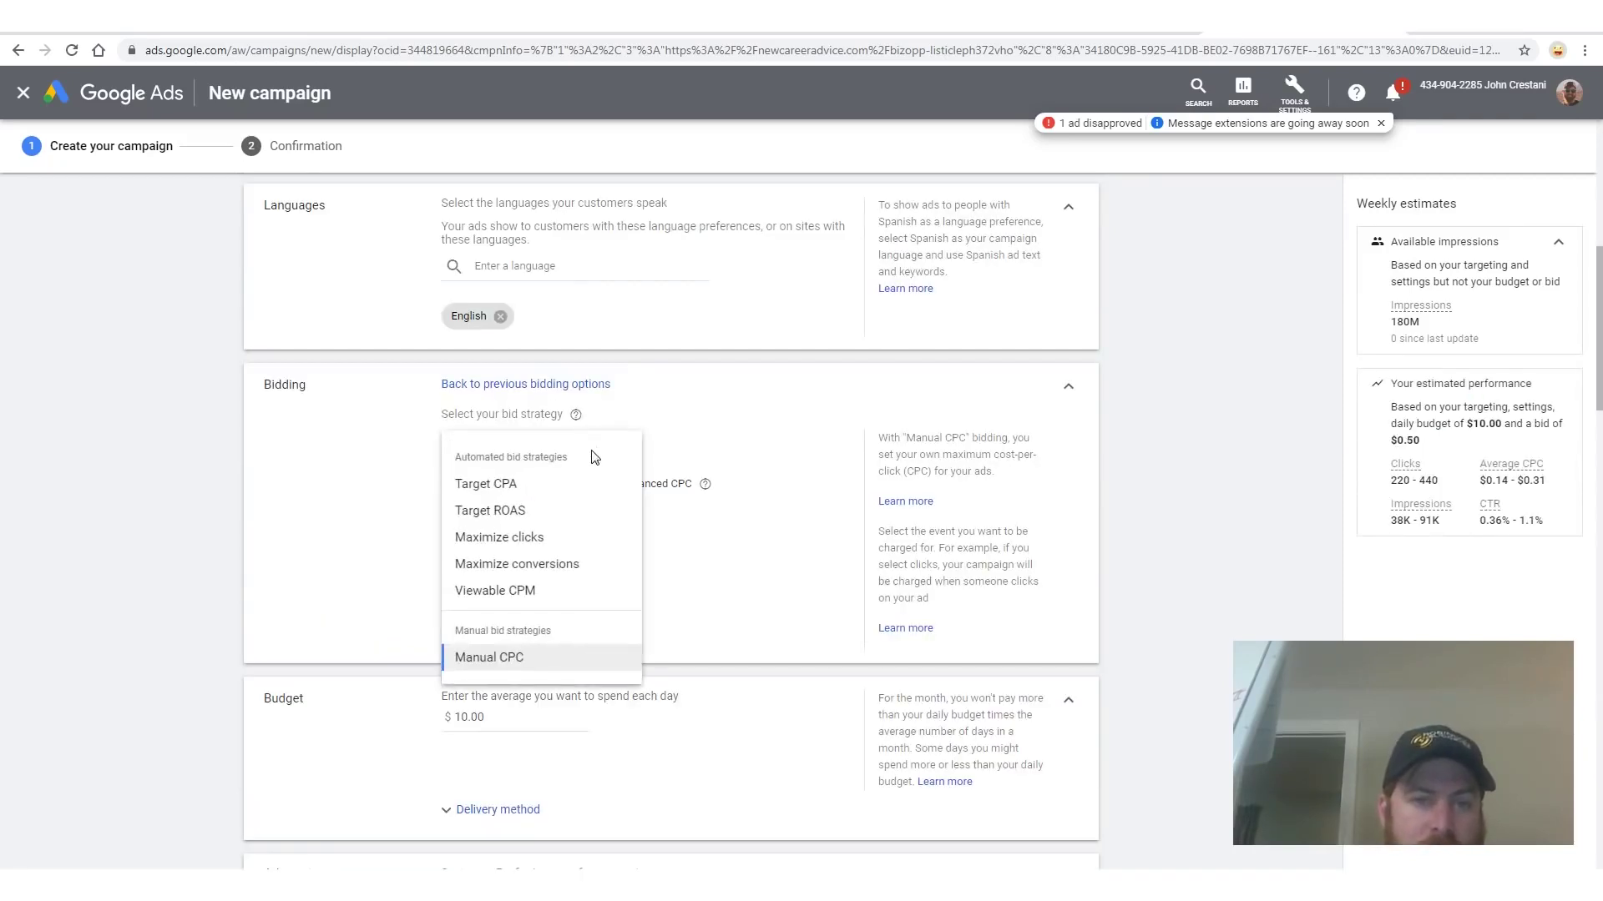
{"action": "left_click", "coordinate": [564, 537]}
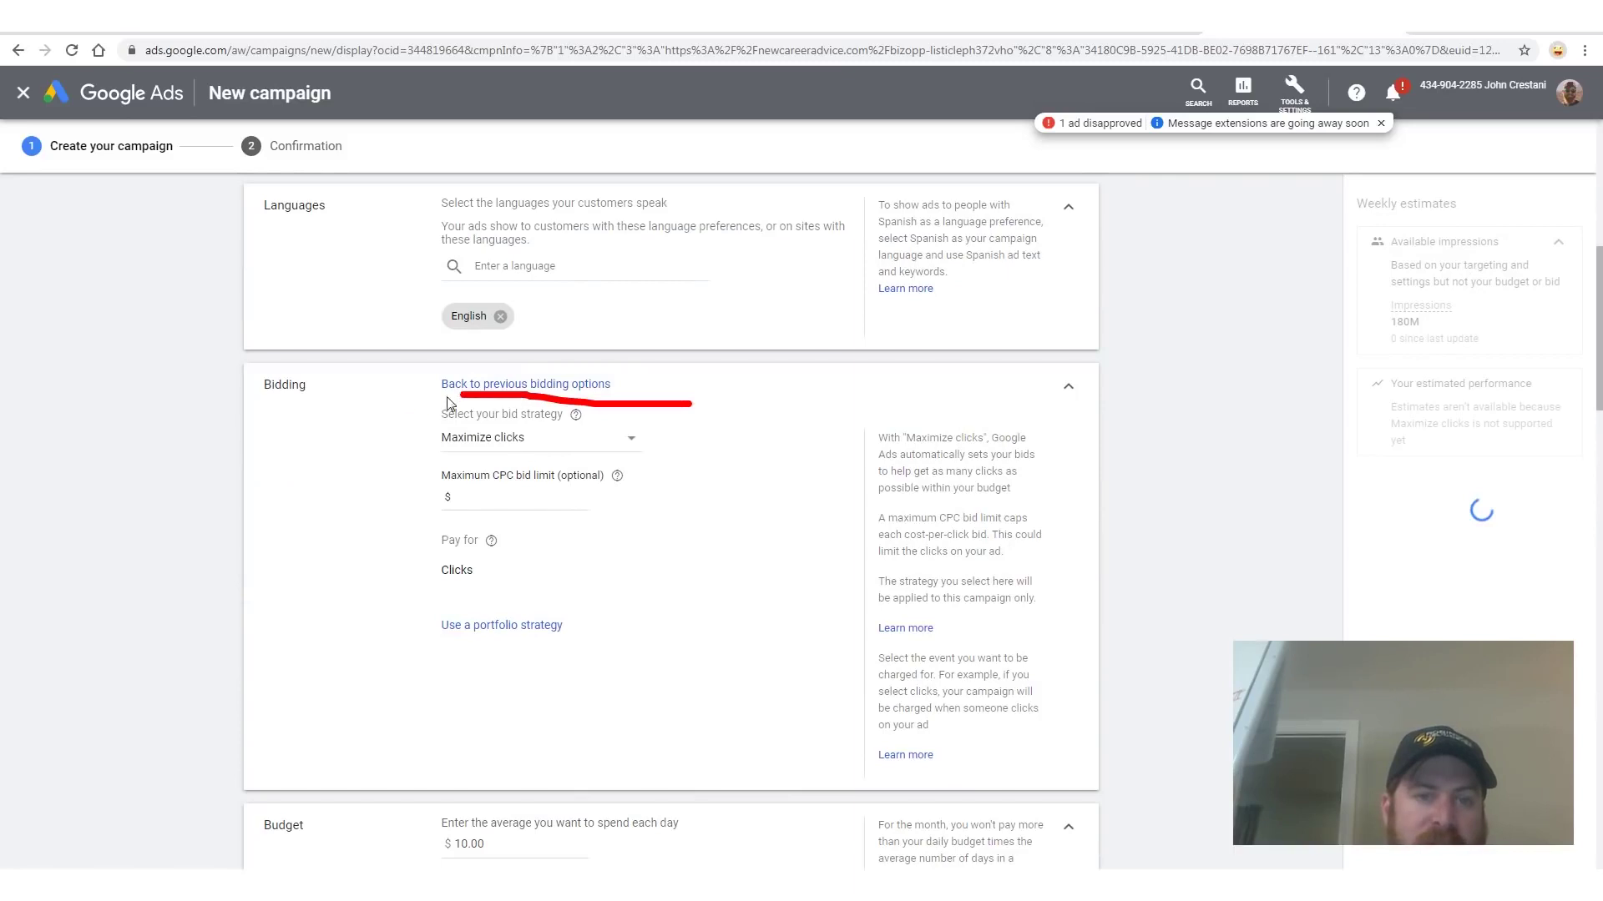
{"action": "left_click_drag", "start_coordinate": [510, 469], "coordinate": [681, 418]}
- Start creating a new responsive display ad for the campaign's ad group
{"action": "scroll", "coordinate": [431, 409], "scroll_direction": "down", "scroll_amount": 10}
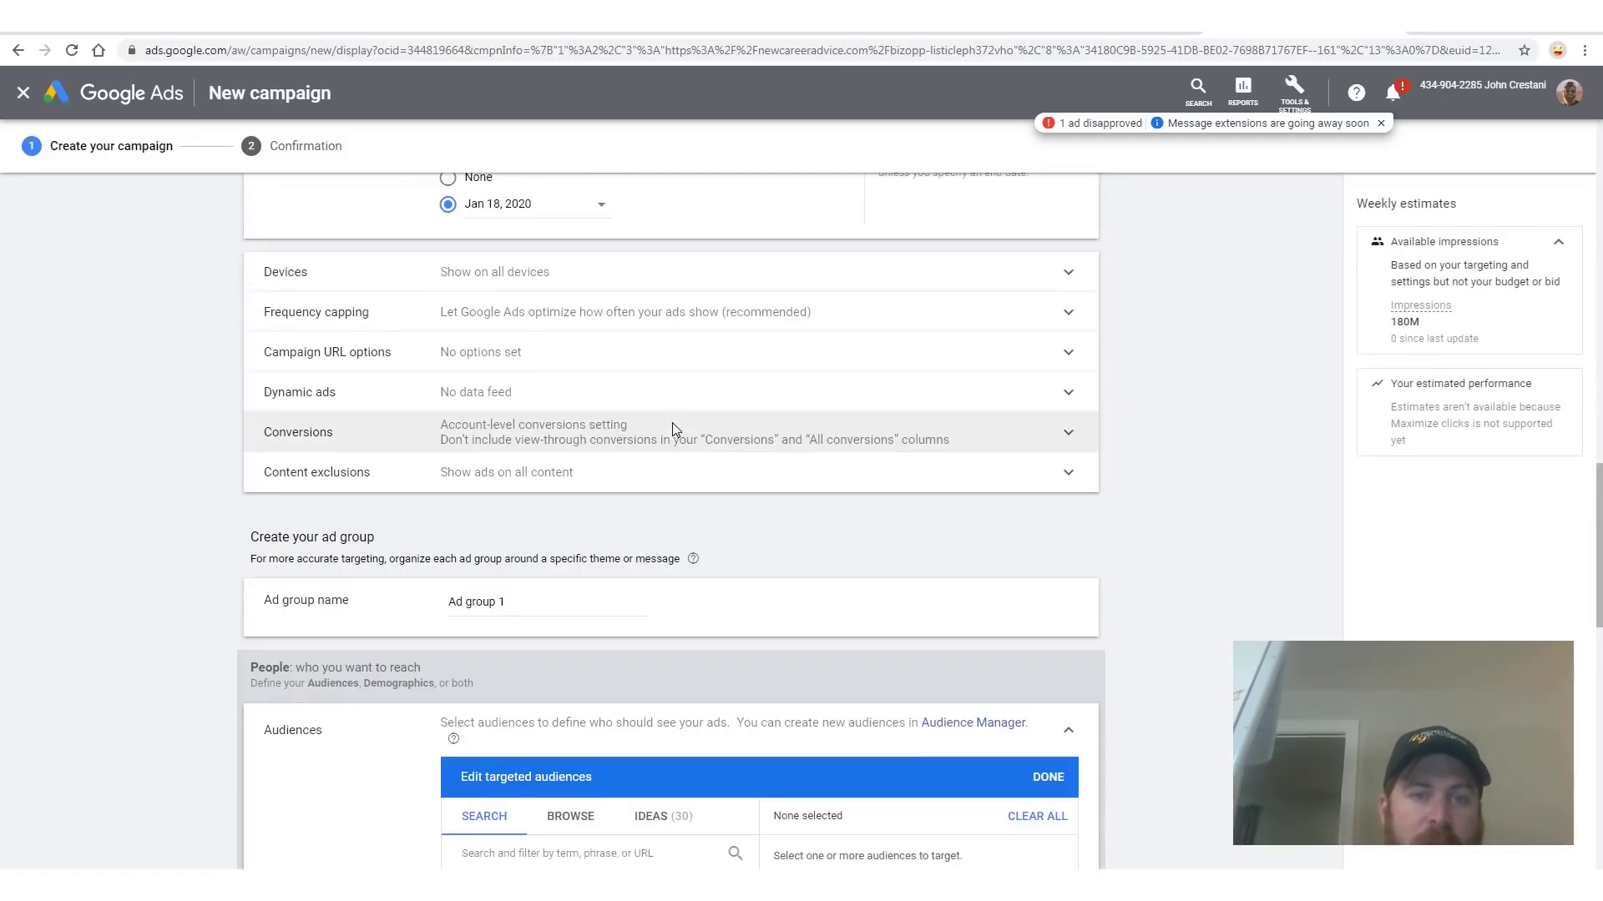
{"action": "left_click_drag", "start_coordinate": [510, 353], "coordinate": [423, 359]}
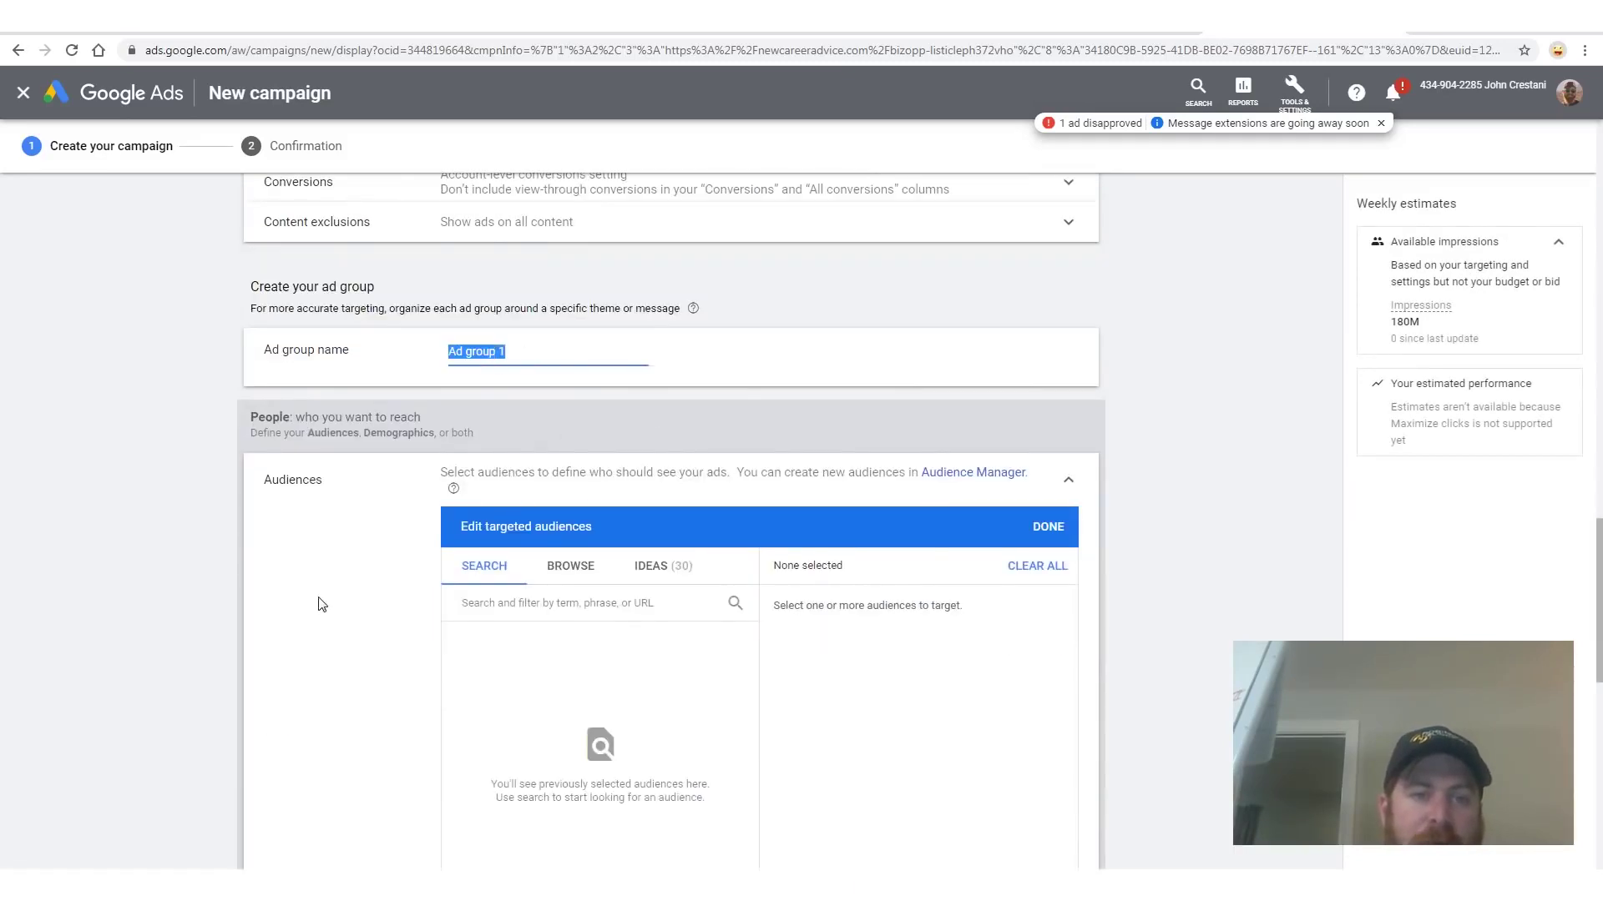
{"action": "scroll", "coordinate": [290, 612], "scroll_direction": "down", "scroll_amount": 15}
{"action": "scroll", "coordinate": [515, 564], "scroll_direction": "down", "scroll_amount": 1}
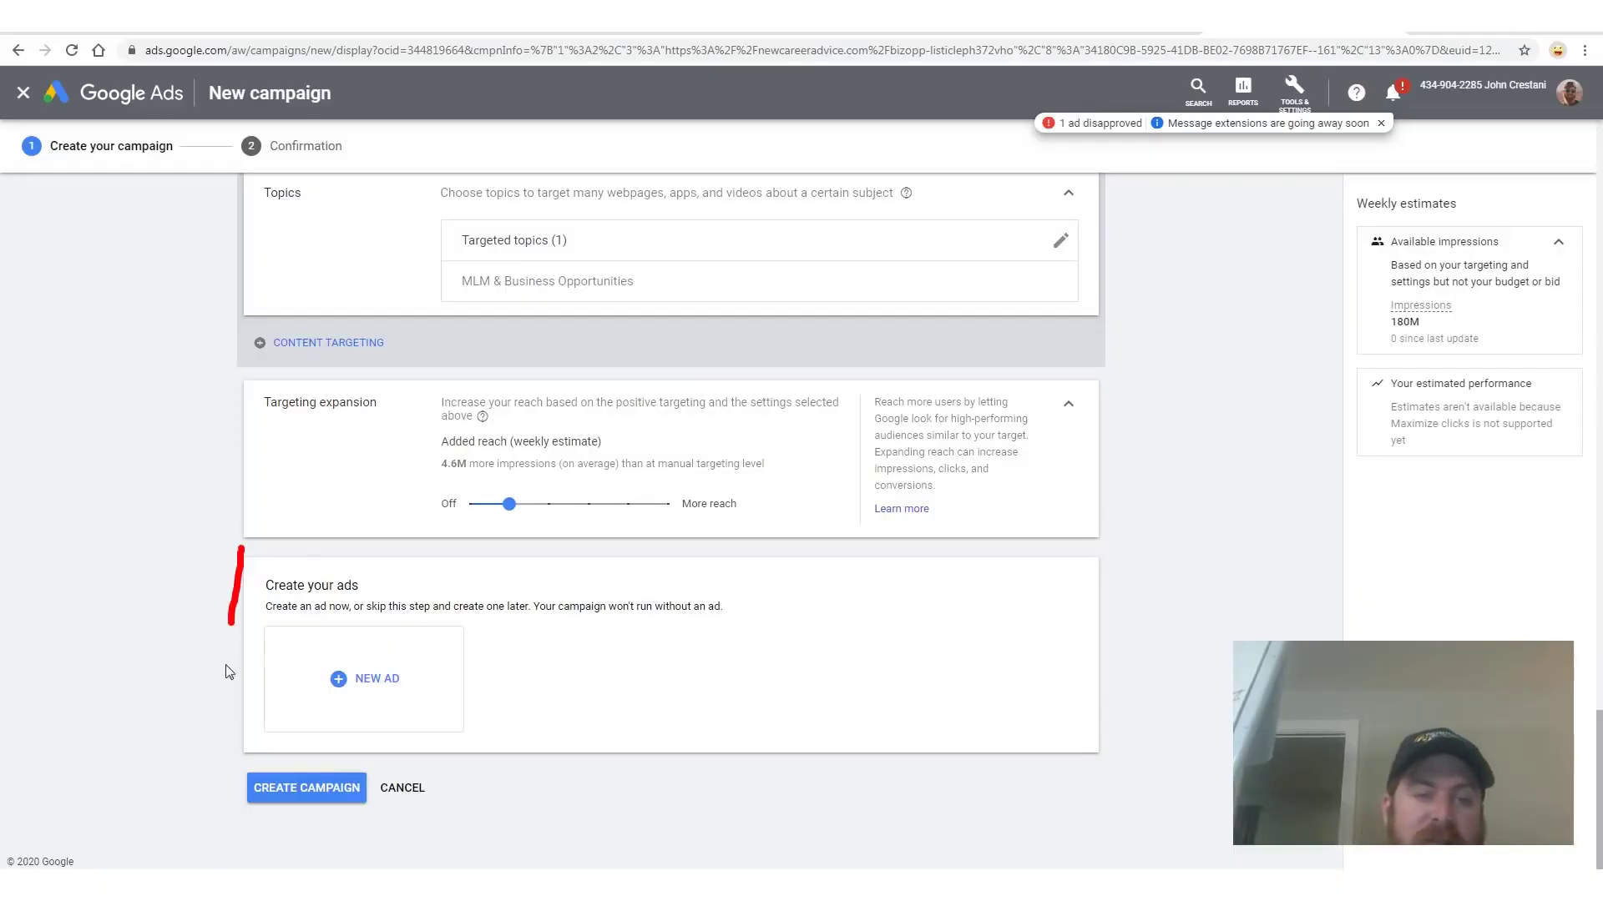
{"action": "left_click_drag", "start_coordinate": [229, 672], "coordinate": [489, 752]}
{"action": "left_click_drag", "start_coordinate": [669, 677], "coordinate": [237, 531]}
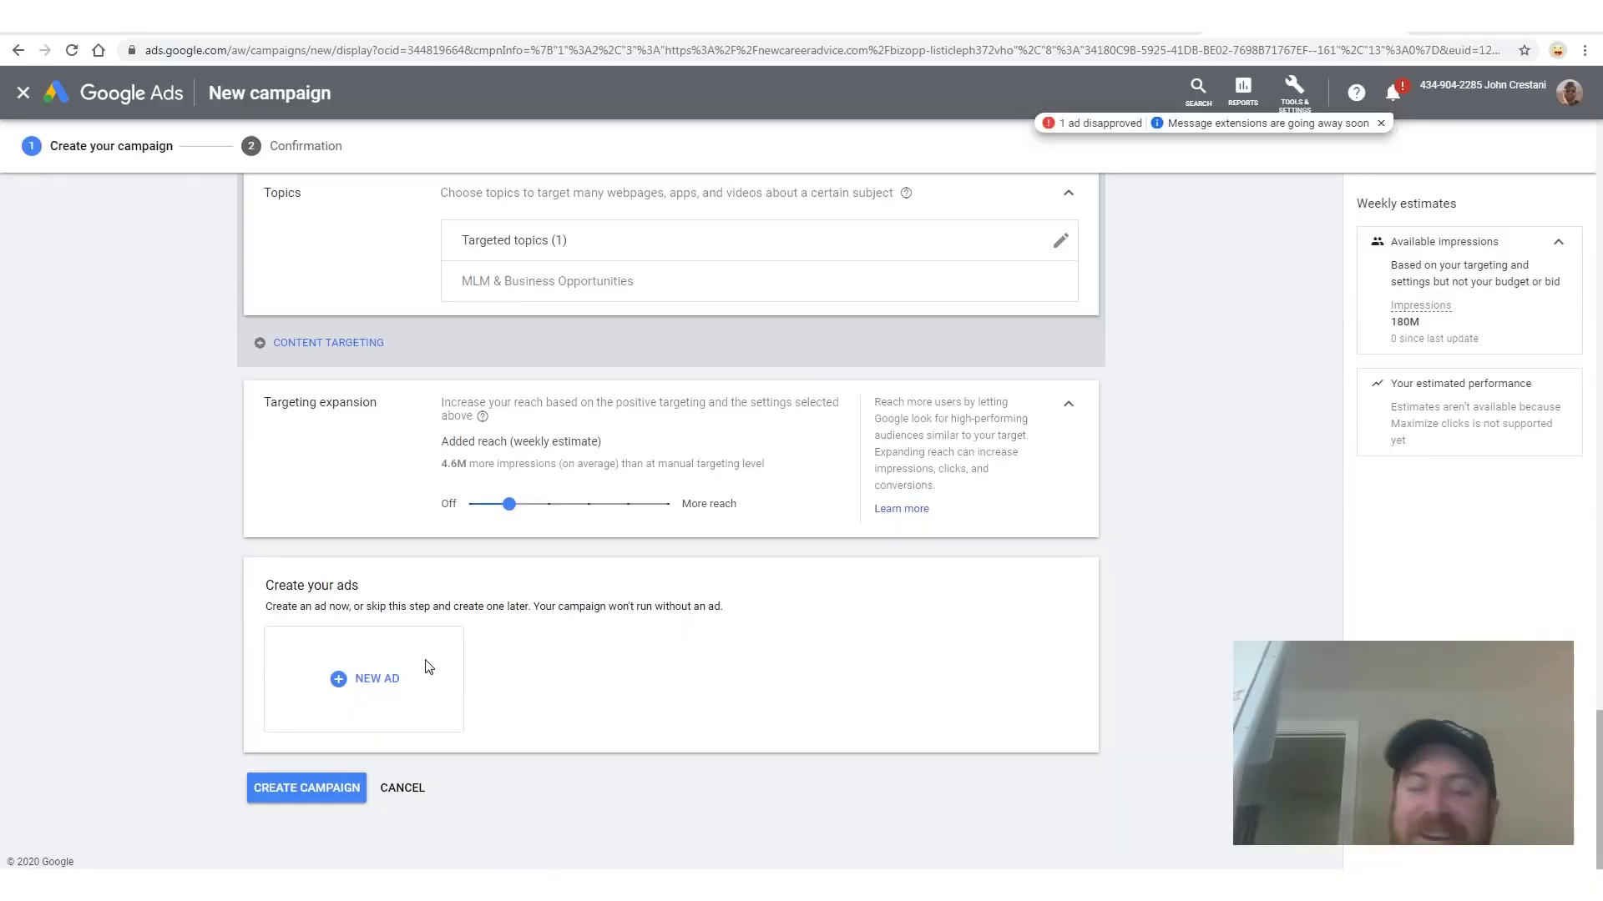
{"action": "left_click", "coordinate": [390, 680]}
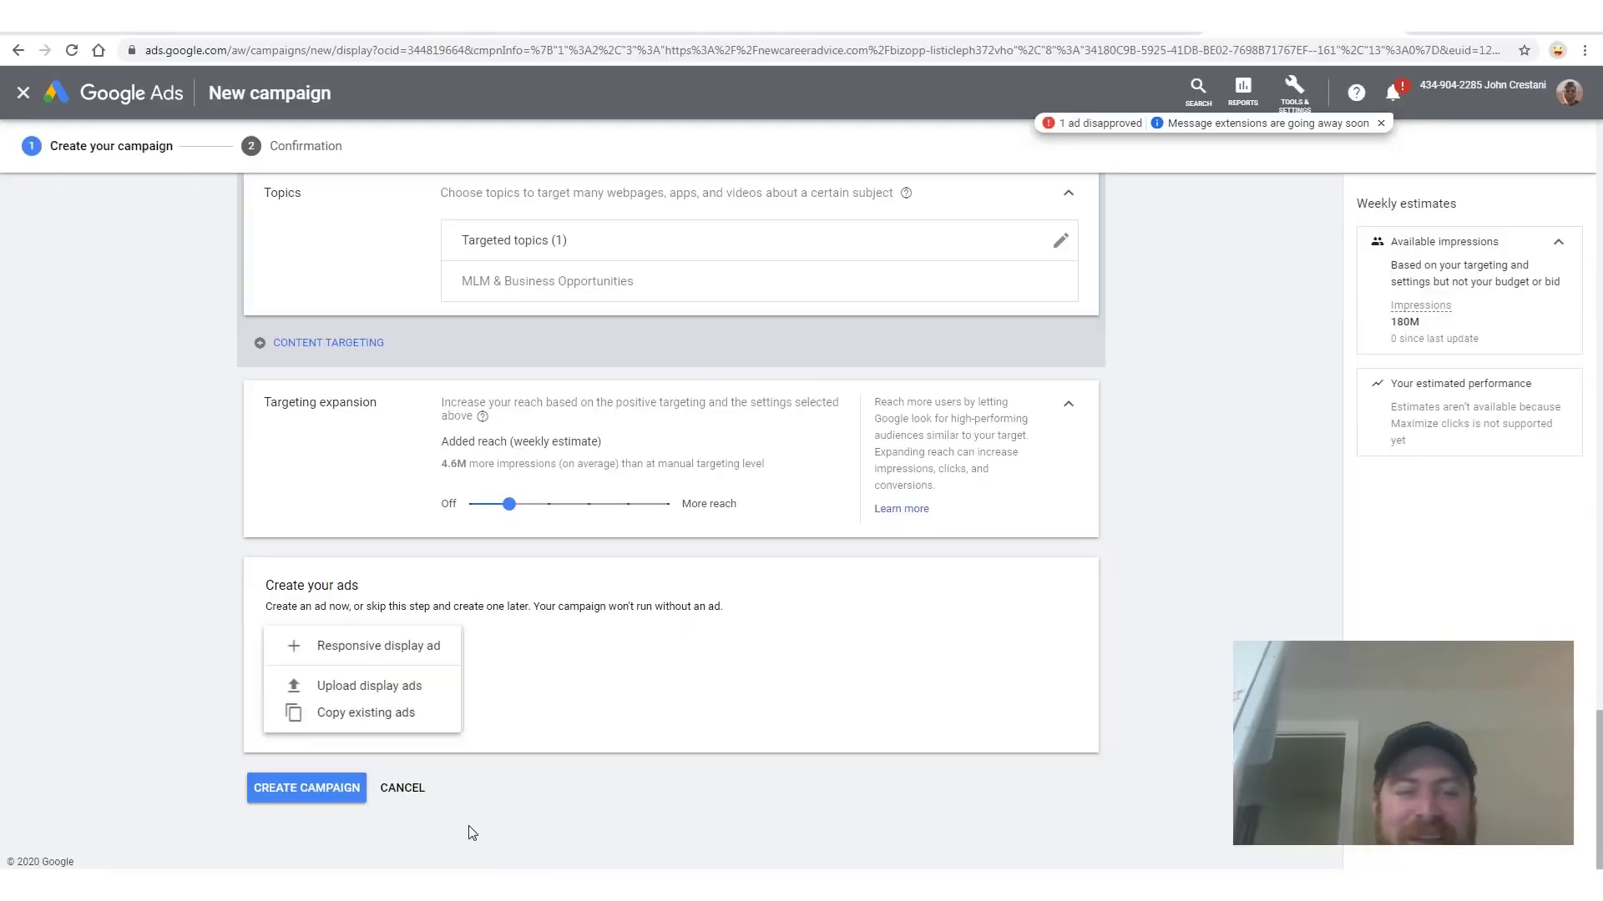
{"action": "left_click", "coordinate": [595, 655]}
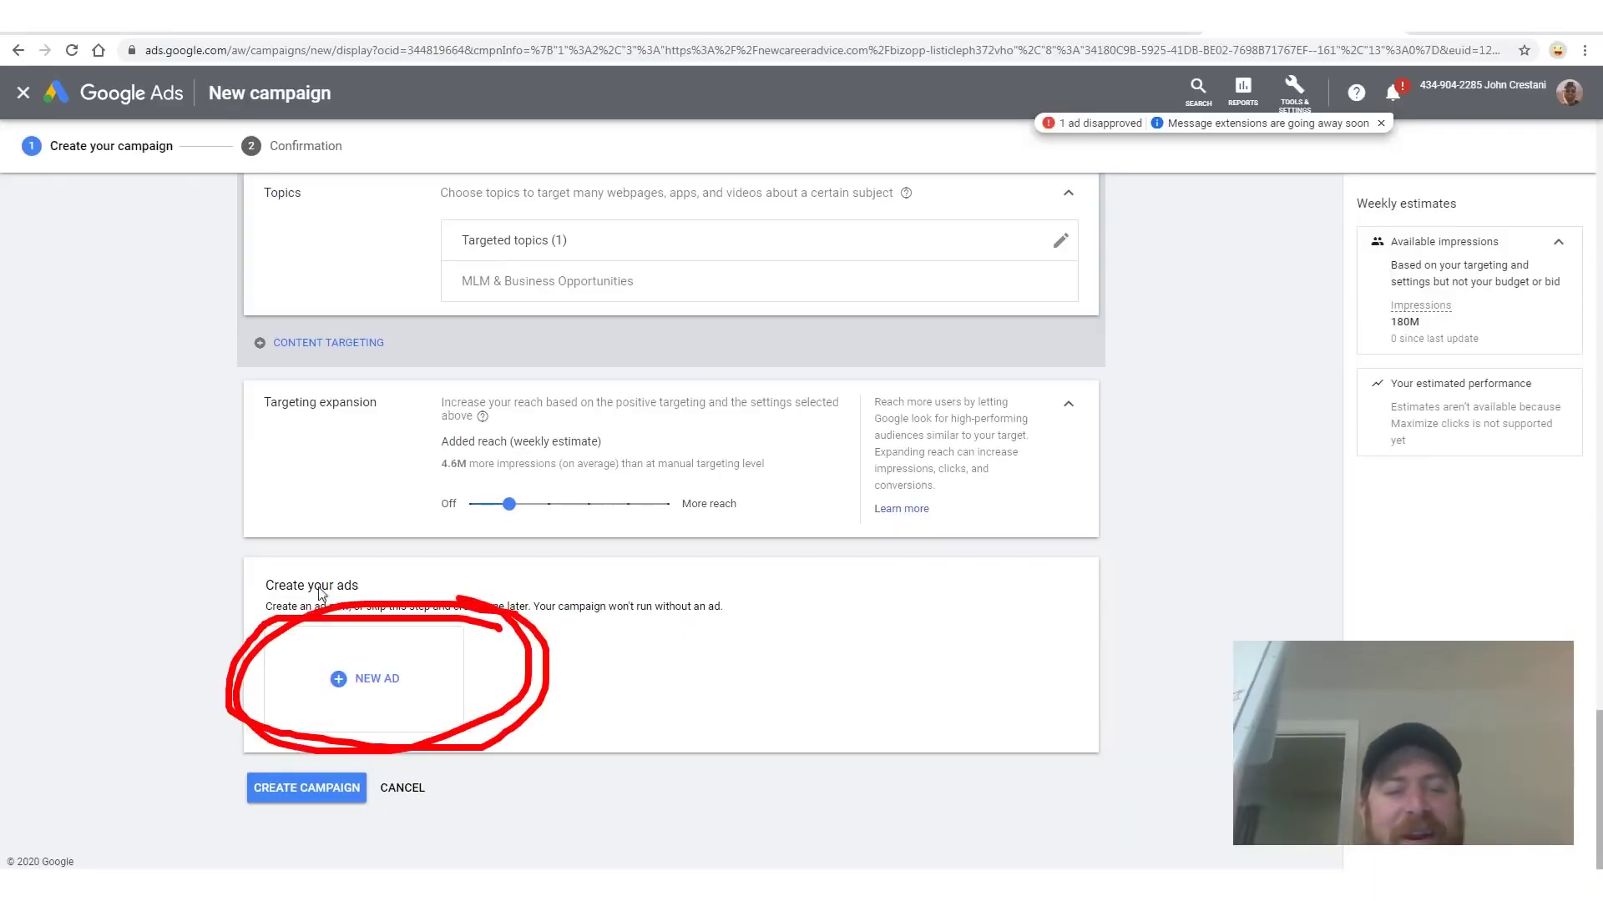
{"action": "left_click", "coordinate": [380, 701]}
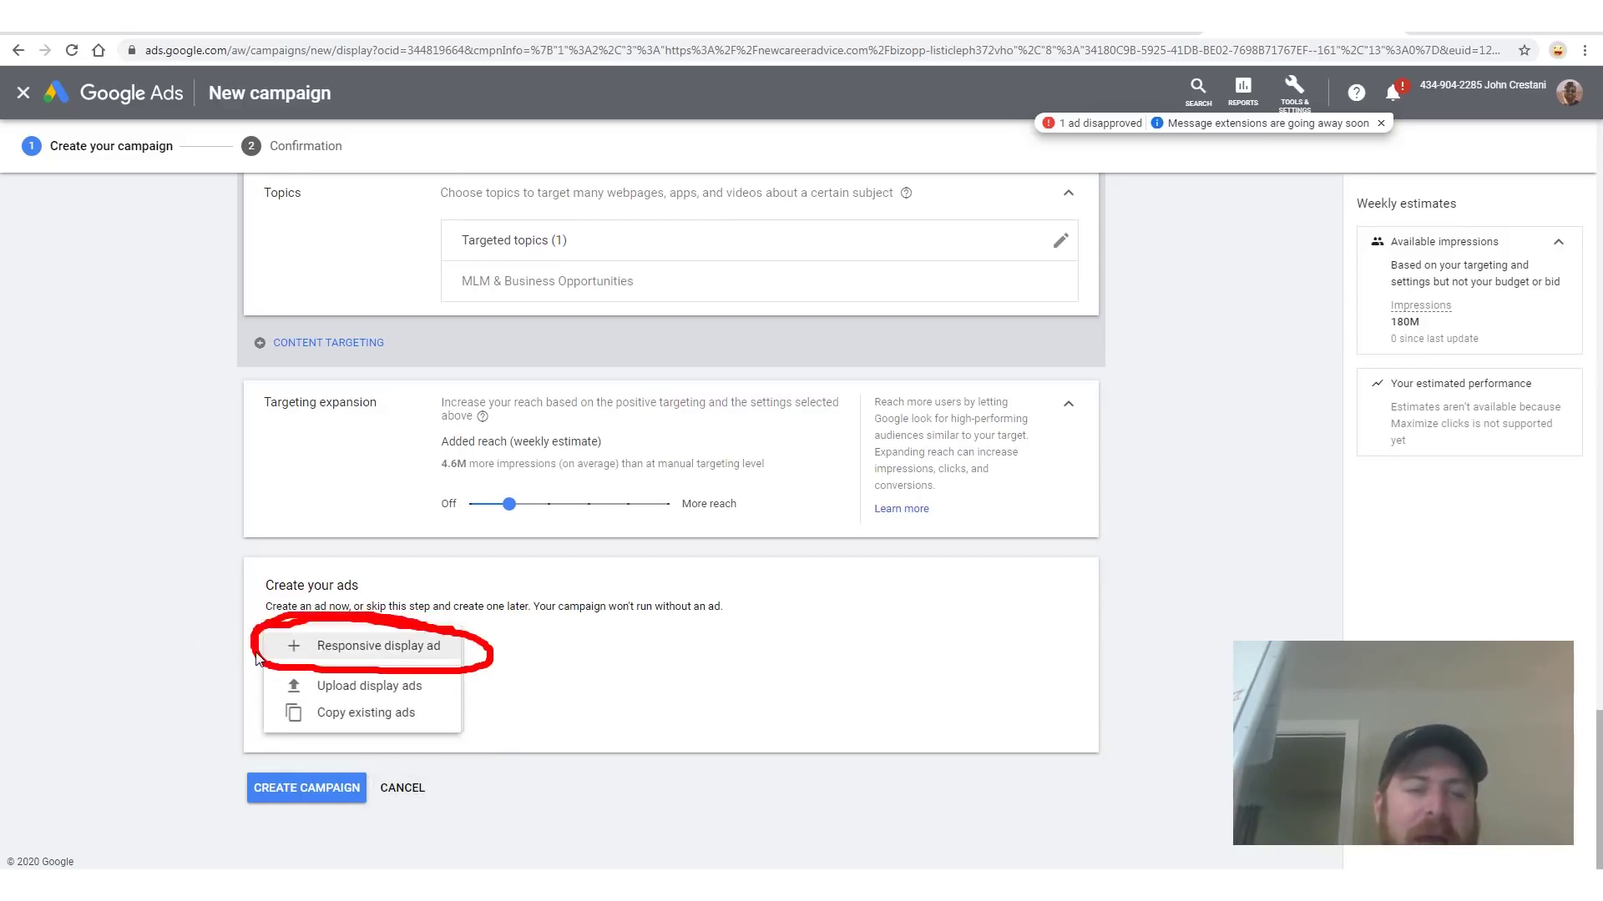
{"action": "mouse_move", "coordinate": [344, 634]}
{"action": "left_mouse_down"}
{"action": "mouse_move", "coordinate": [367, 613]}
{"action": "mouse_move", "coordinate": [577, 665]}
{"action": "left_mouse_up"}
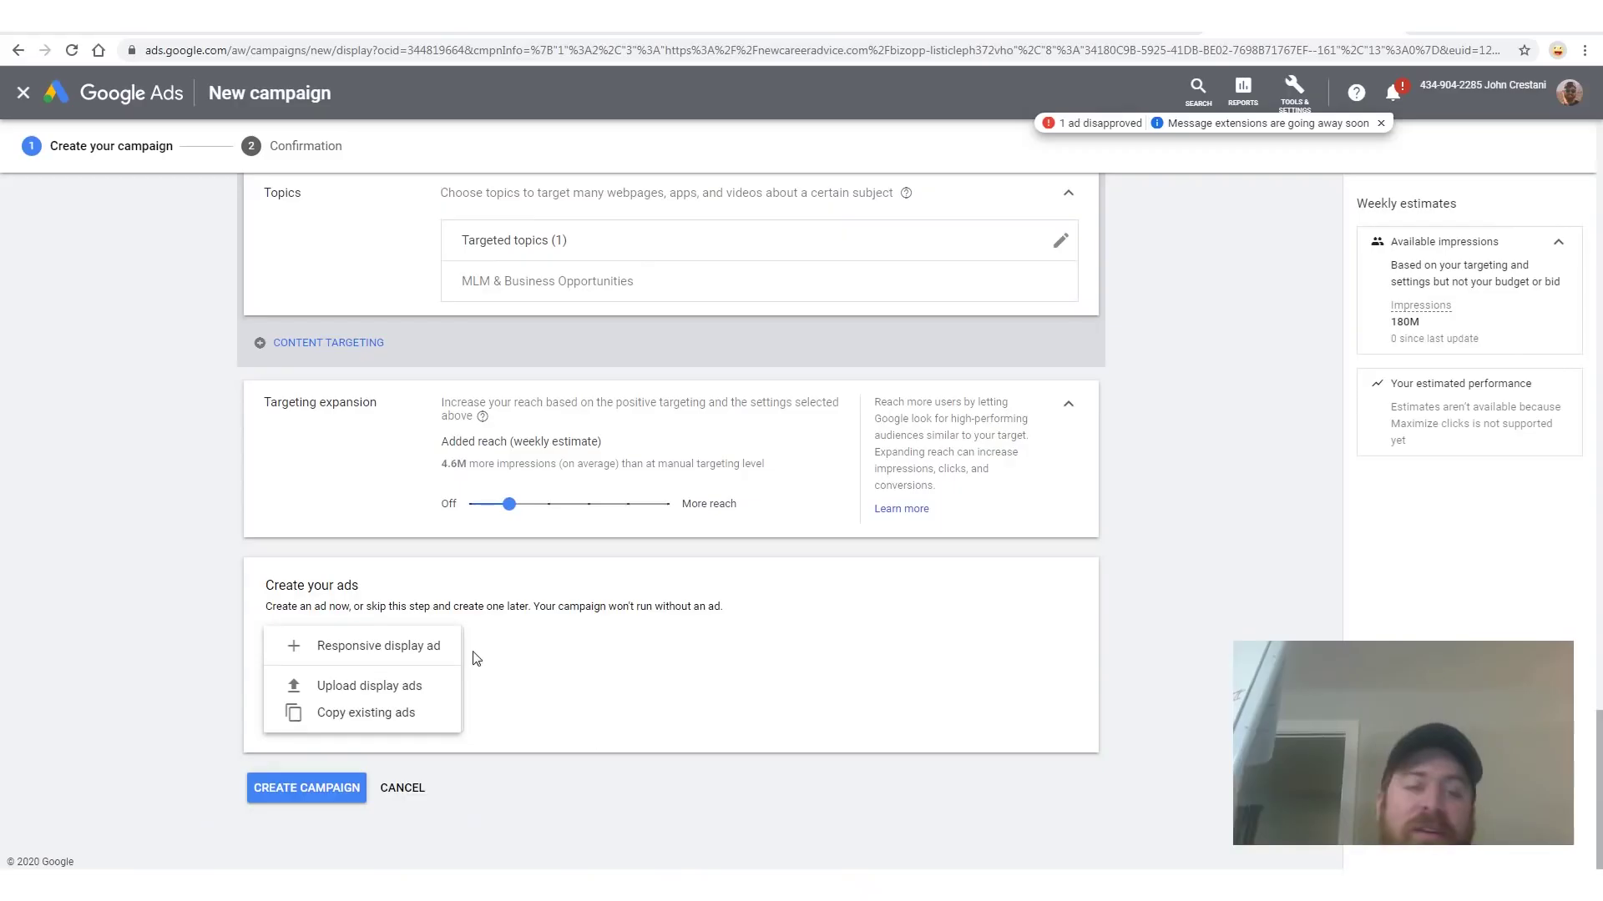
{"action": "left_click", "coordinate": [376, 647]}
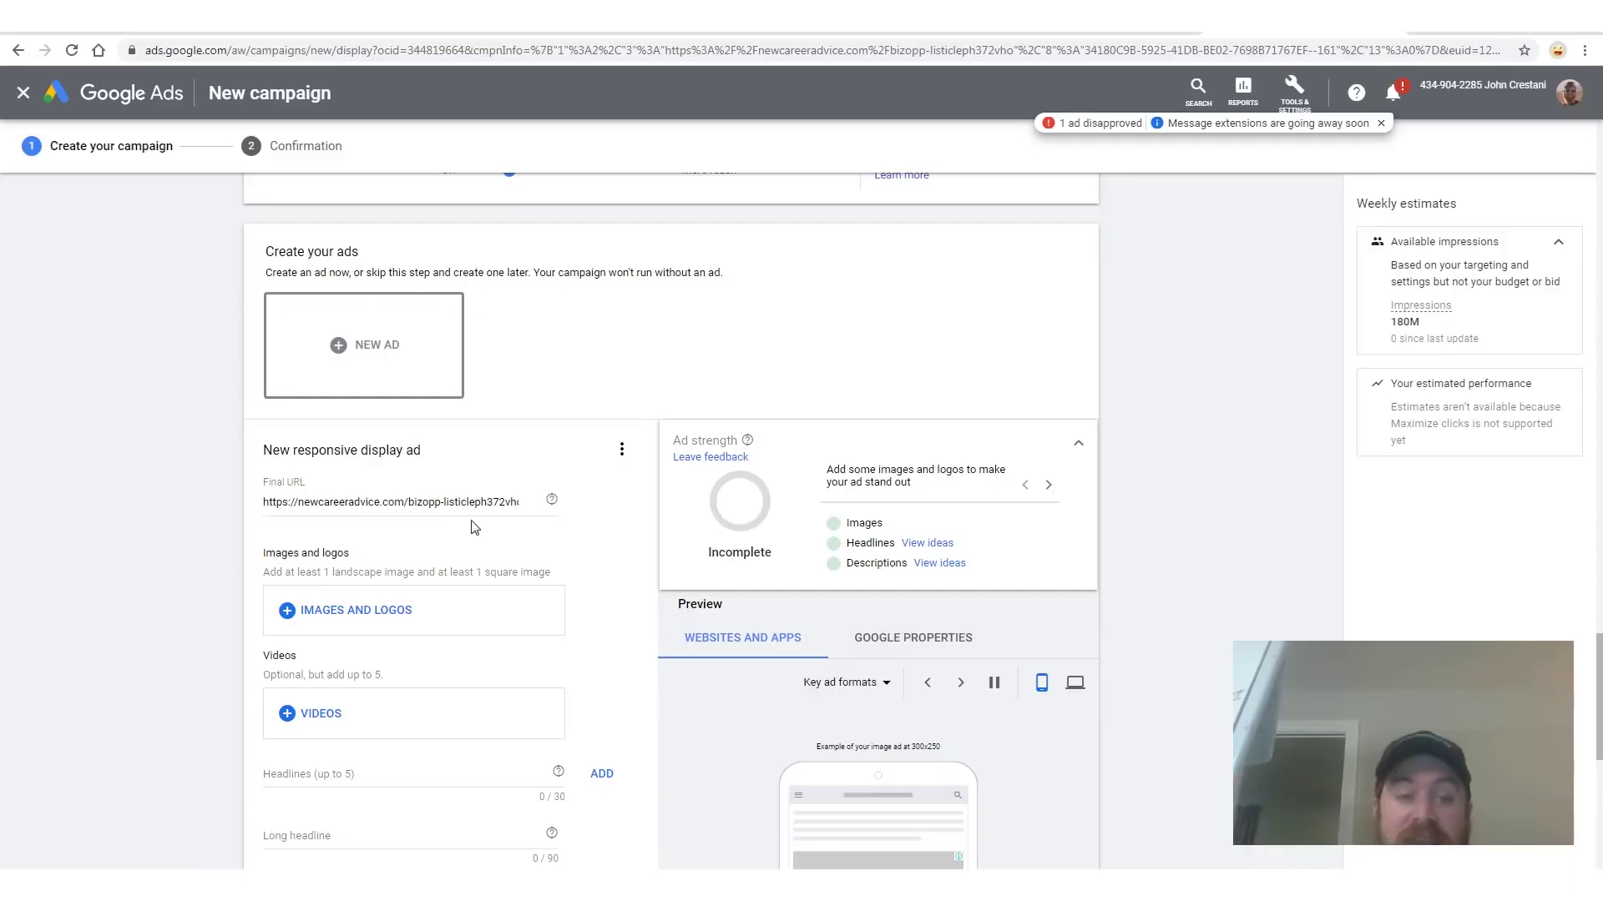
- Check the full final URL of the new responsive display ad
{"action": "scroll", "coordinate": [484, 567], "scroll_direction": "down", "scroll_amount": 2}
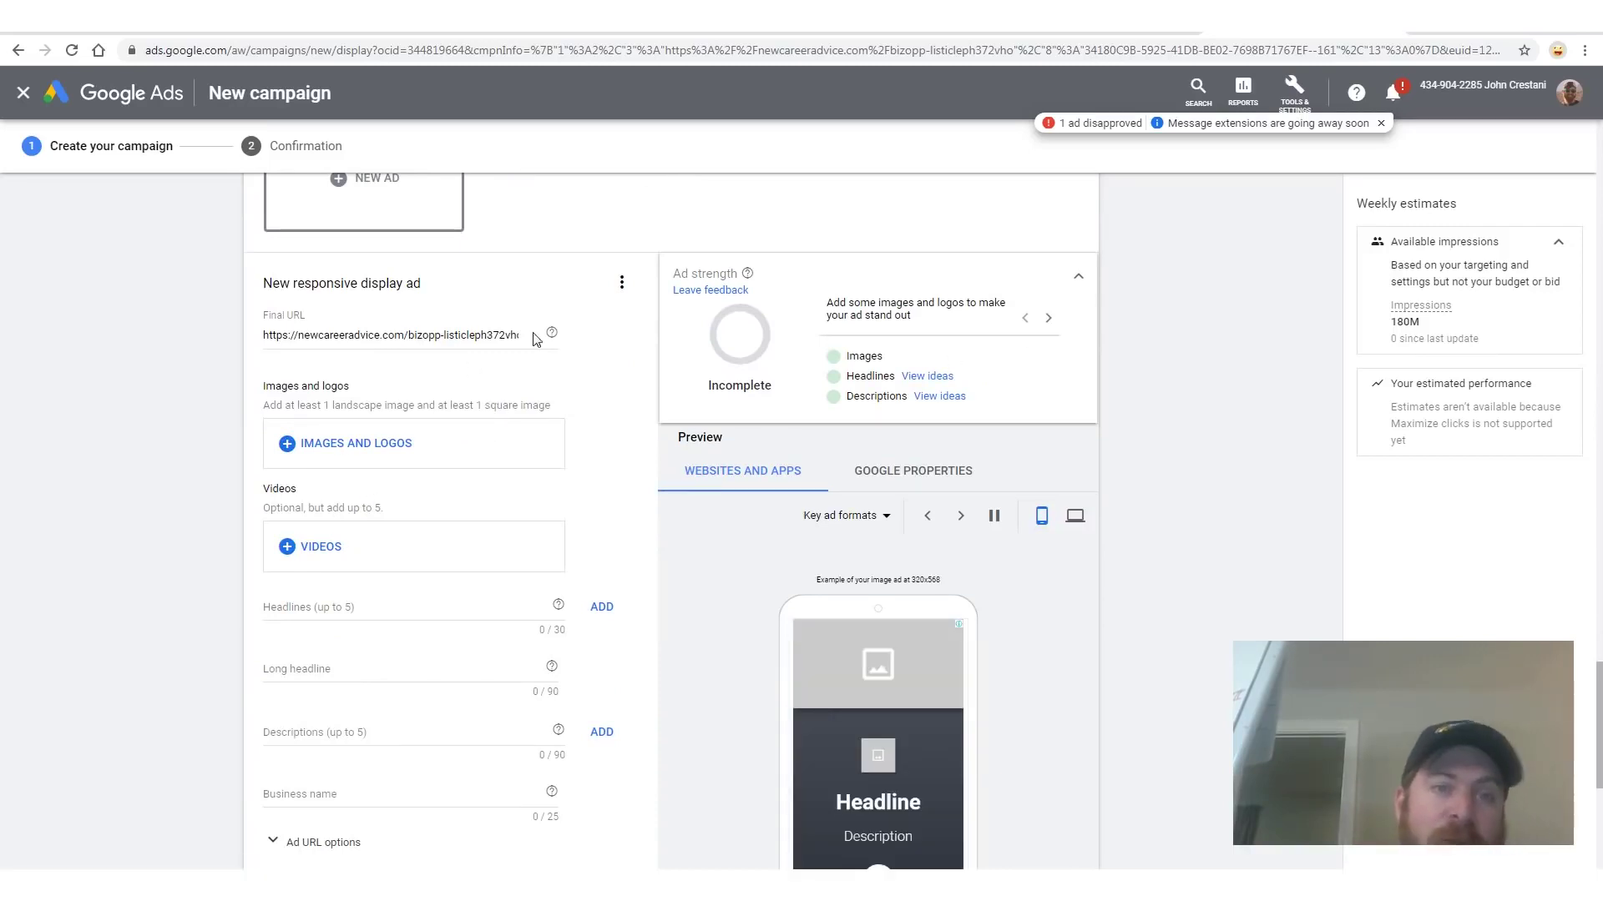
{"action": "left_click_drag", "start_coordinate": [528, 336], "coordinate": [408, 336]}
{"action": "left_click", "coordinate": [417, 335]}
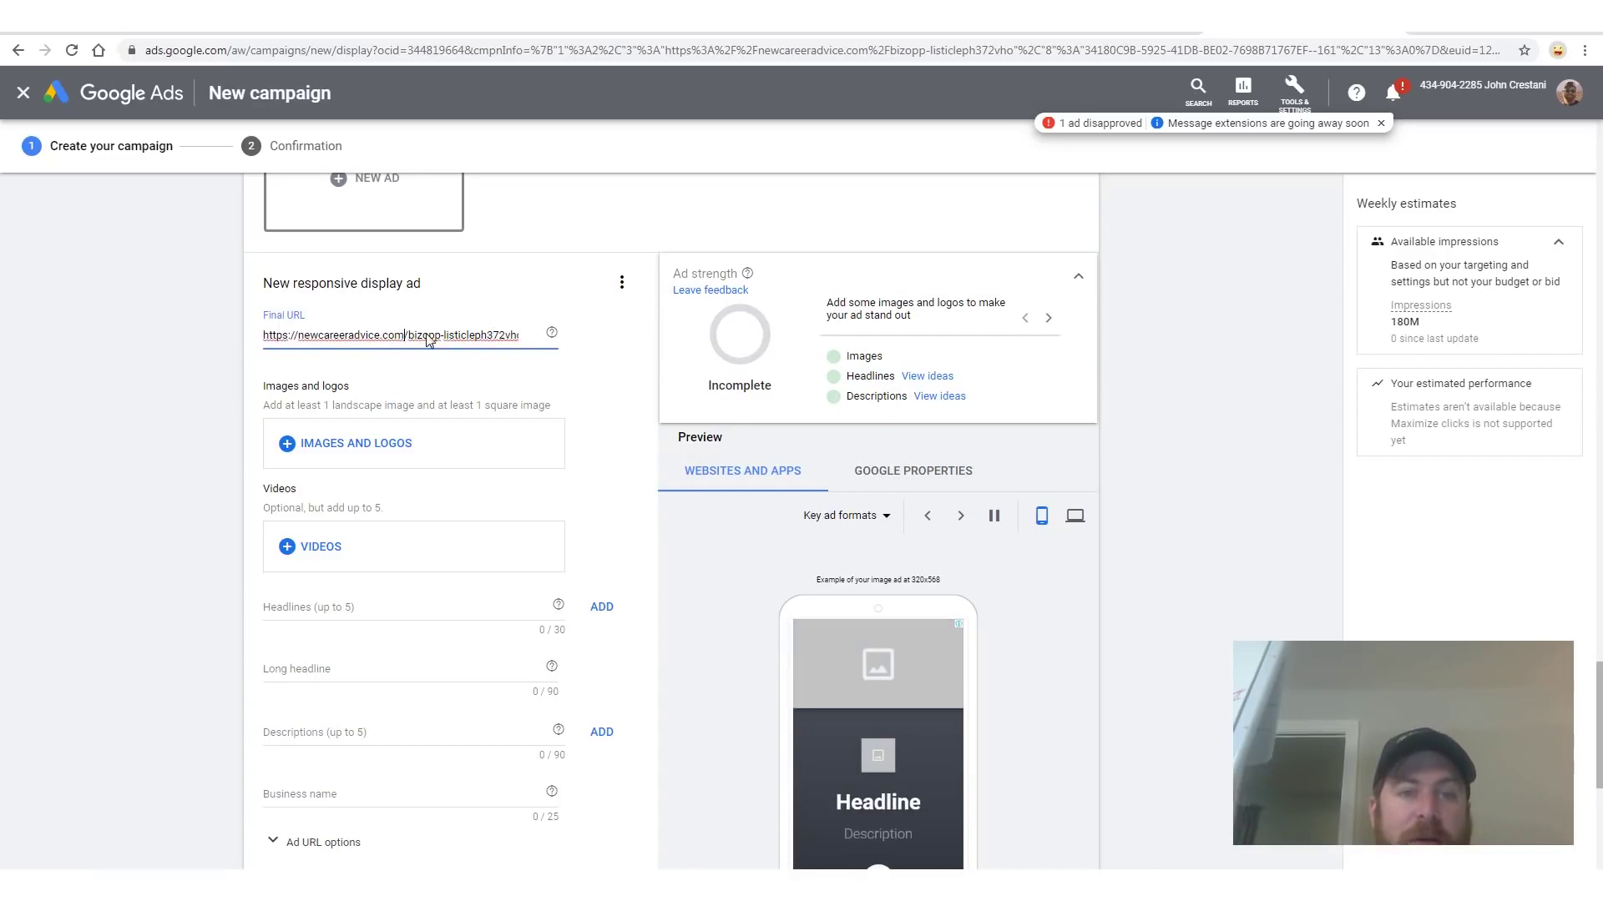
{"action": "left_click_drag", "start_coordinate": [265, 335], "coordinate": [614, 344]}
{"action": "left_click", "coordinate": [462, 344]}
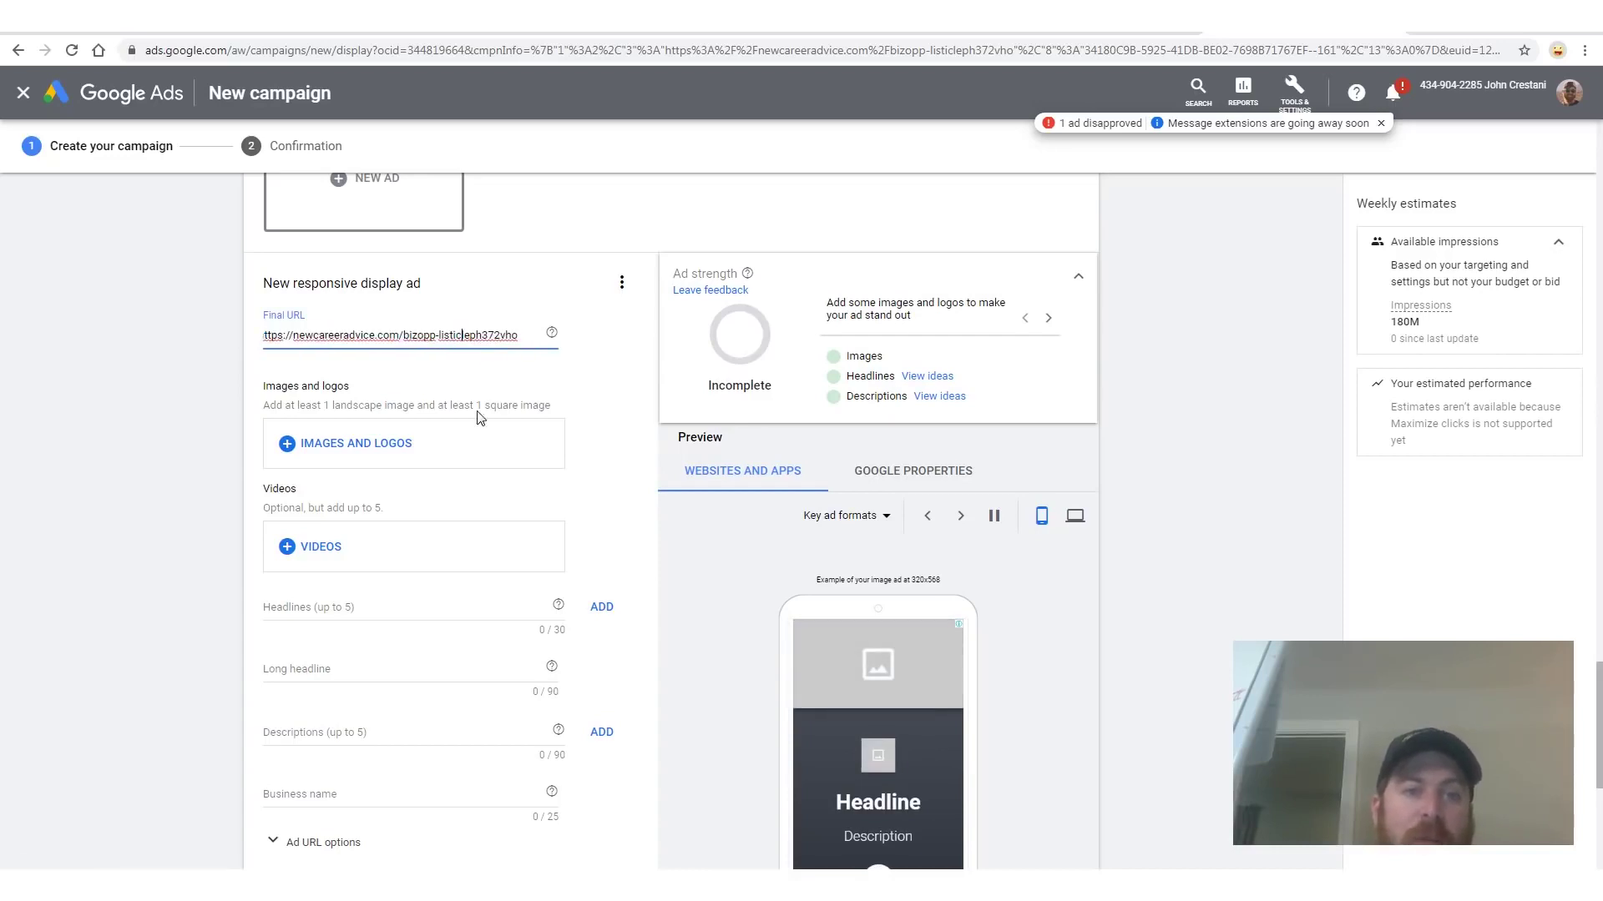
- Add the website photo of the man with a laptop as landscape and square image, shifting the landscape crop down and the square crop right
{"action": "left_click_drag", "start_coordinate": [599, 424], "coordinate": [284, 407]}
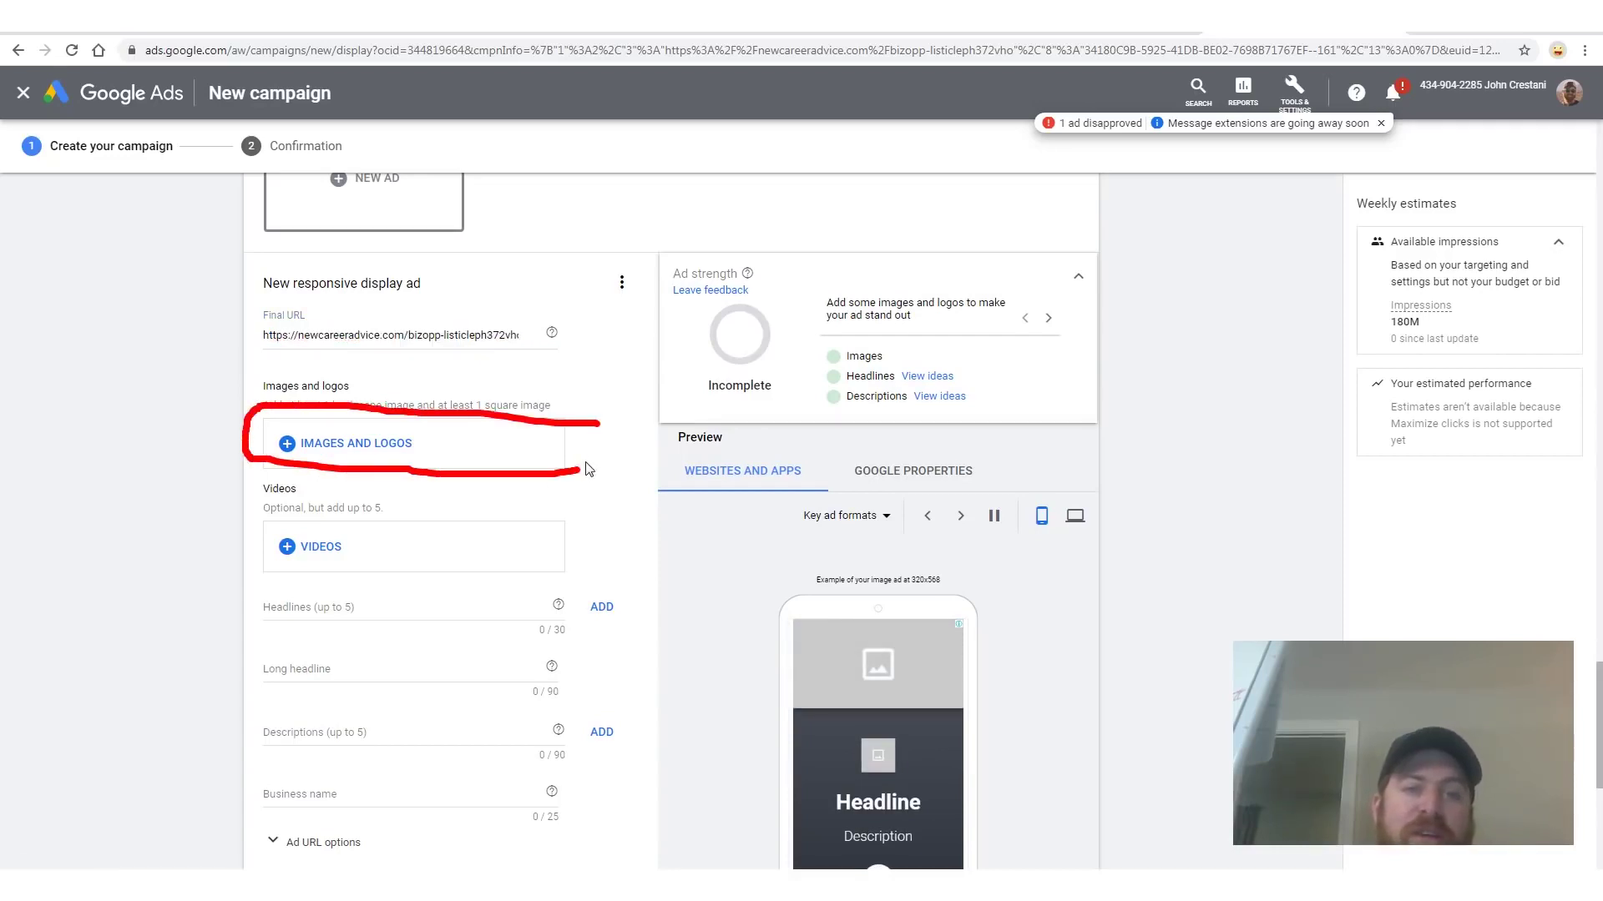
{"action": "left_click_drag", "start_coordinate": [331, 266], "coordinate": [161, 340]}
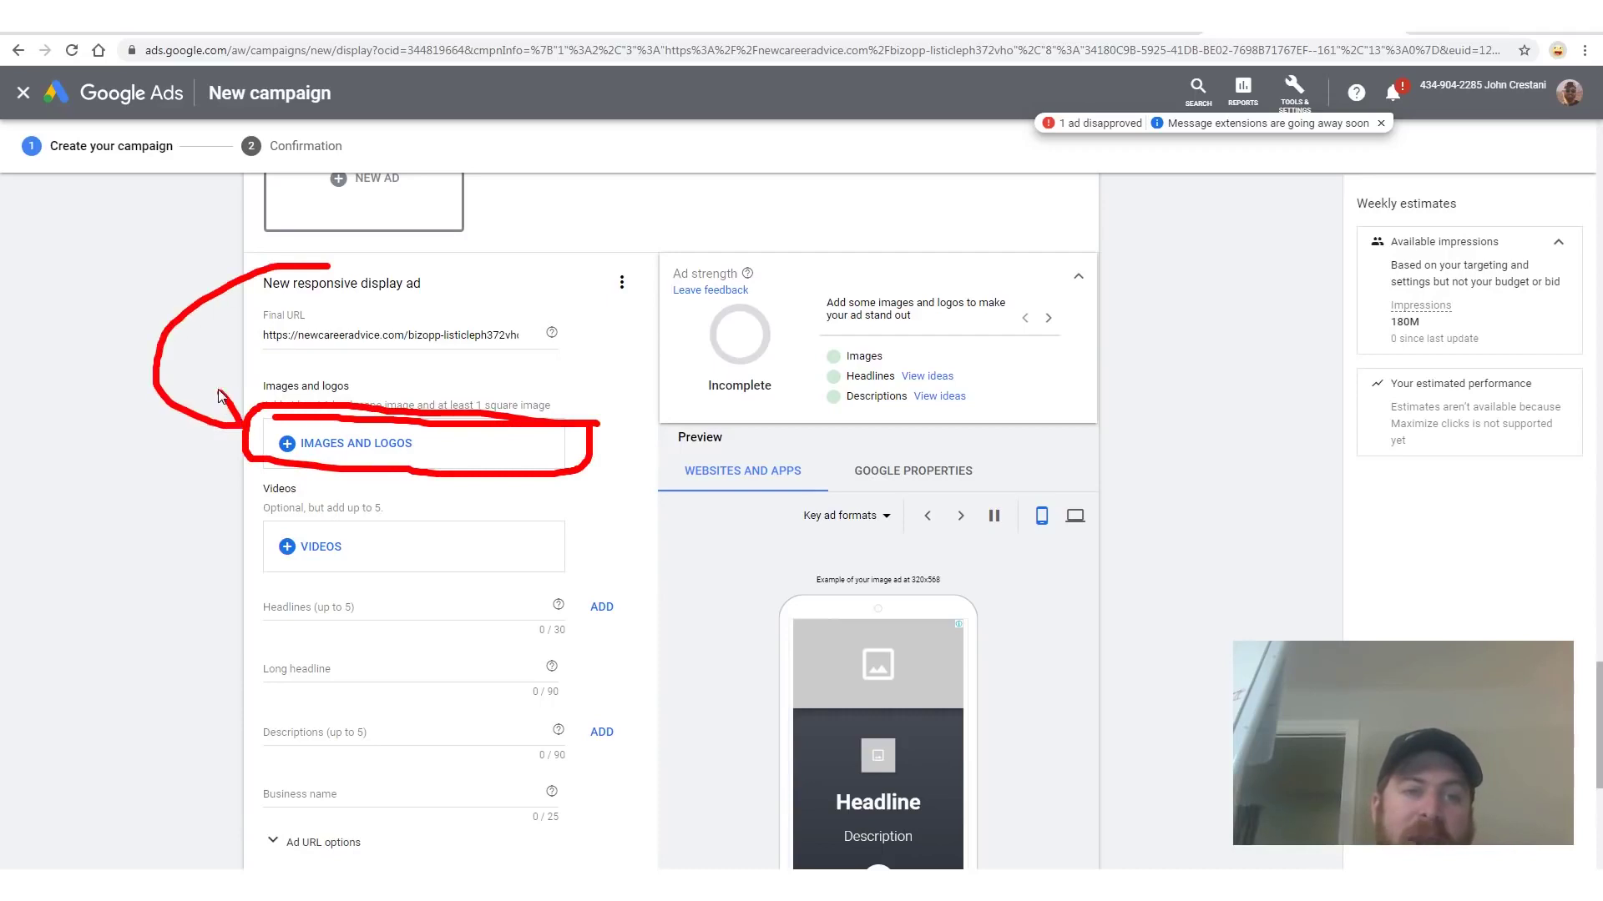
{"action": "left_click_drag", "start_coordinate": [921, 482], "coordinate": [615, 454]}
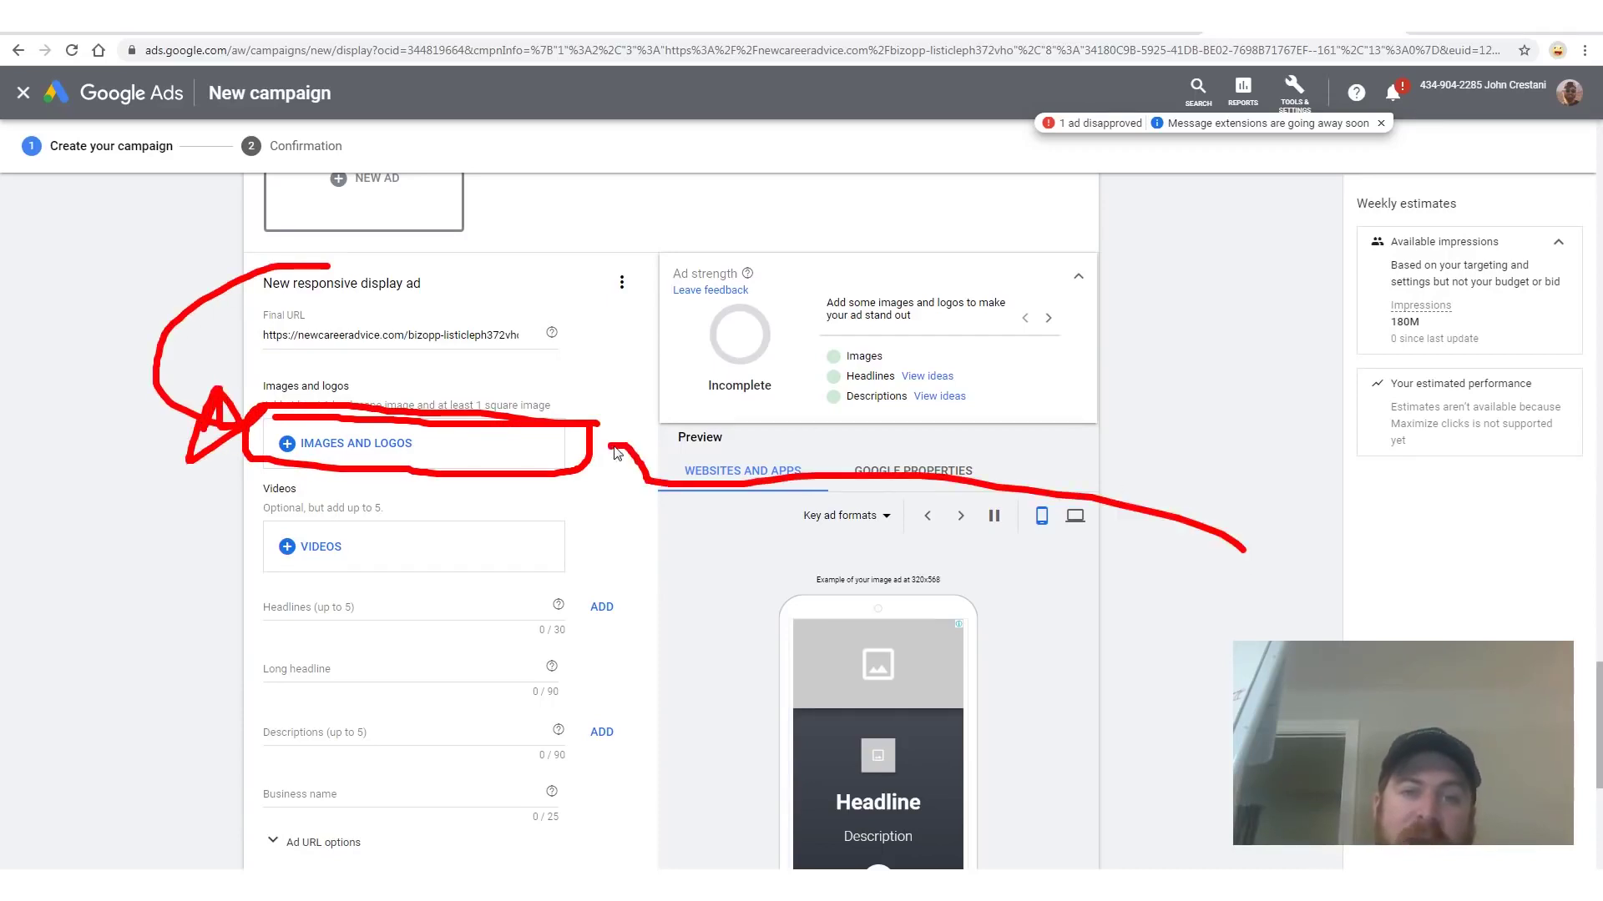
{"action": "left_click", "coordinate": [406, 447]}
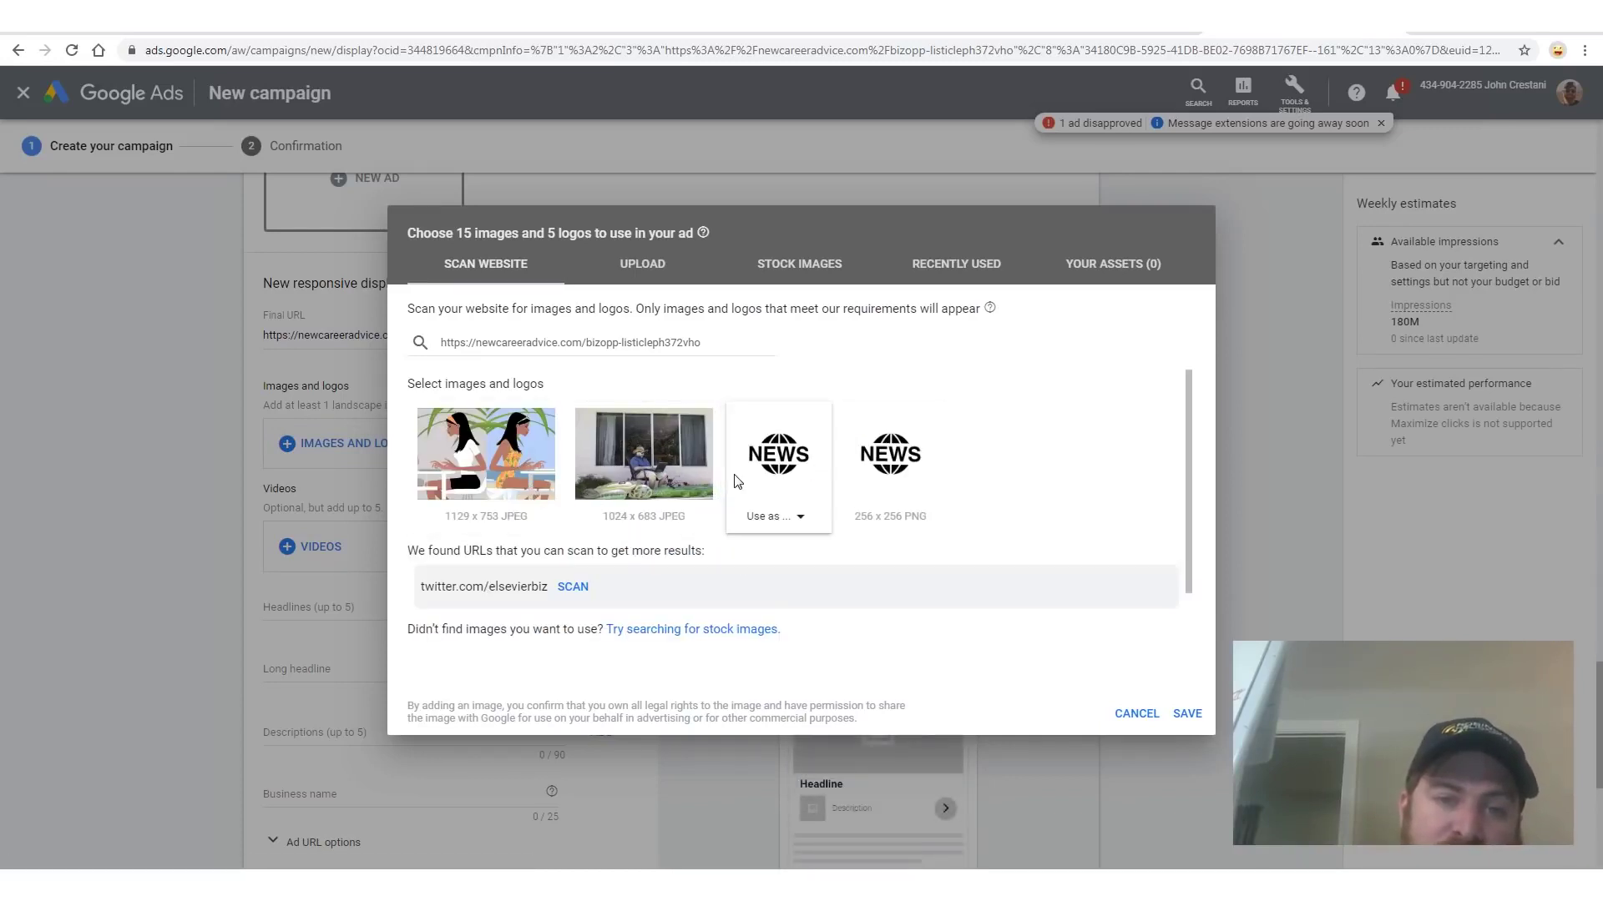
{"action": "left_click", "coordinate": [667, 517]}
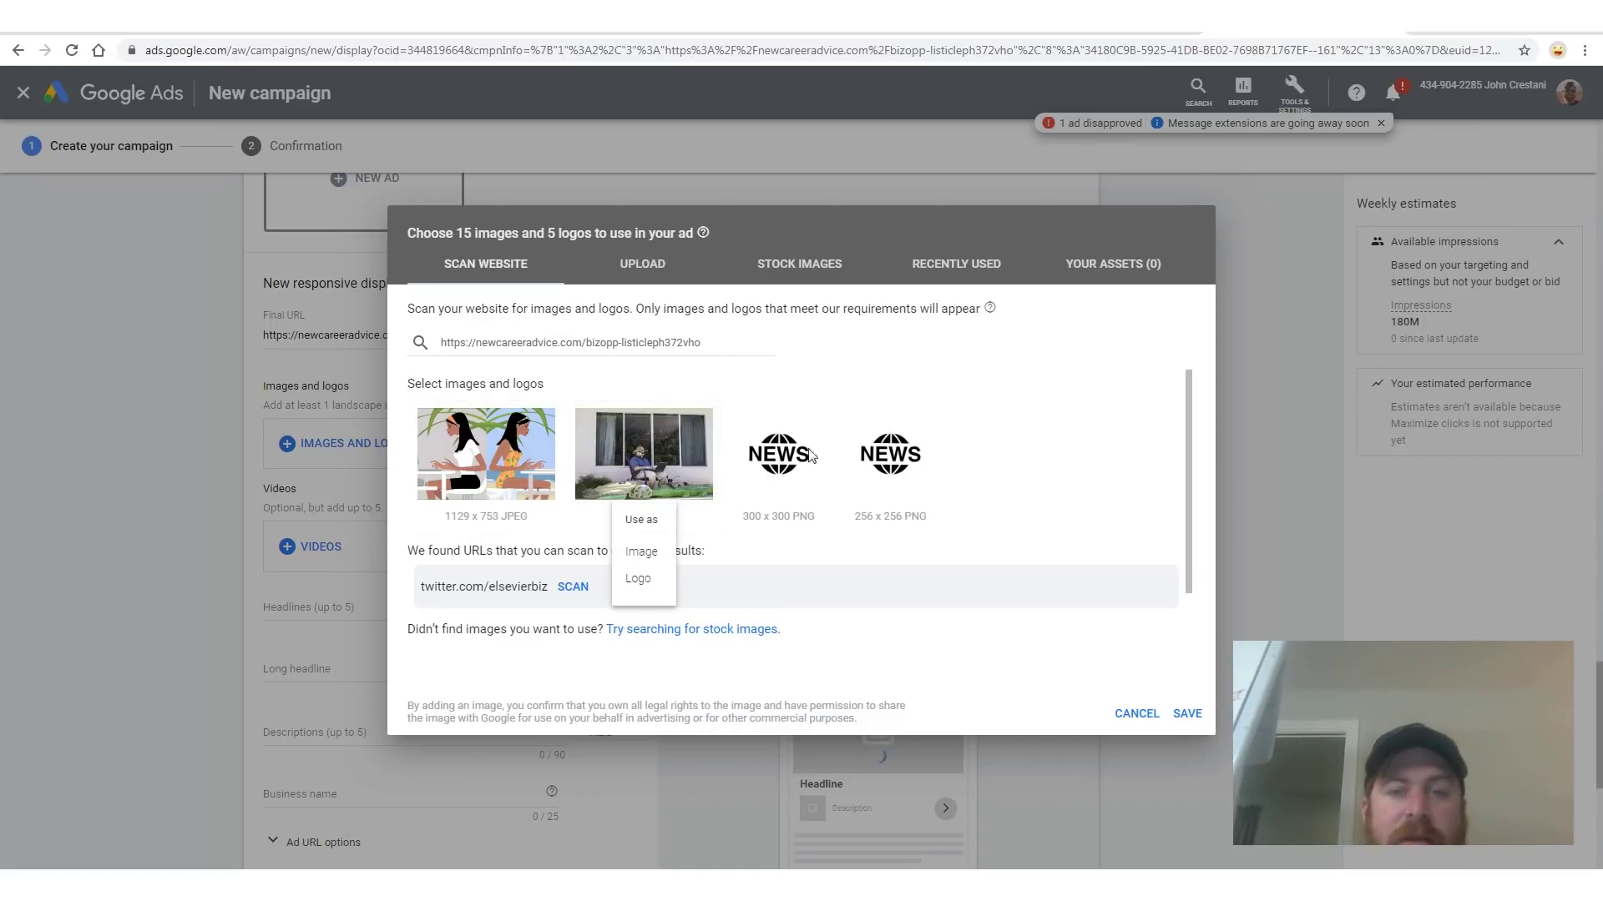
{"action": "left_click", "coordinate": [652, 482]}
{"action": "left_click", "coordinate": [668, 516]}
{"action": "left_click", "coordinate": [622, 548]}
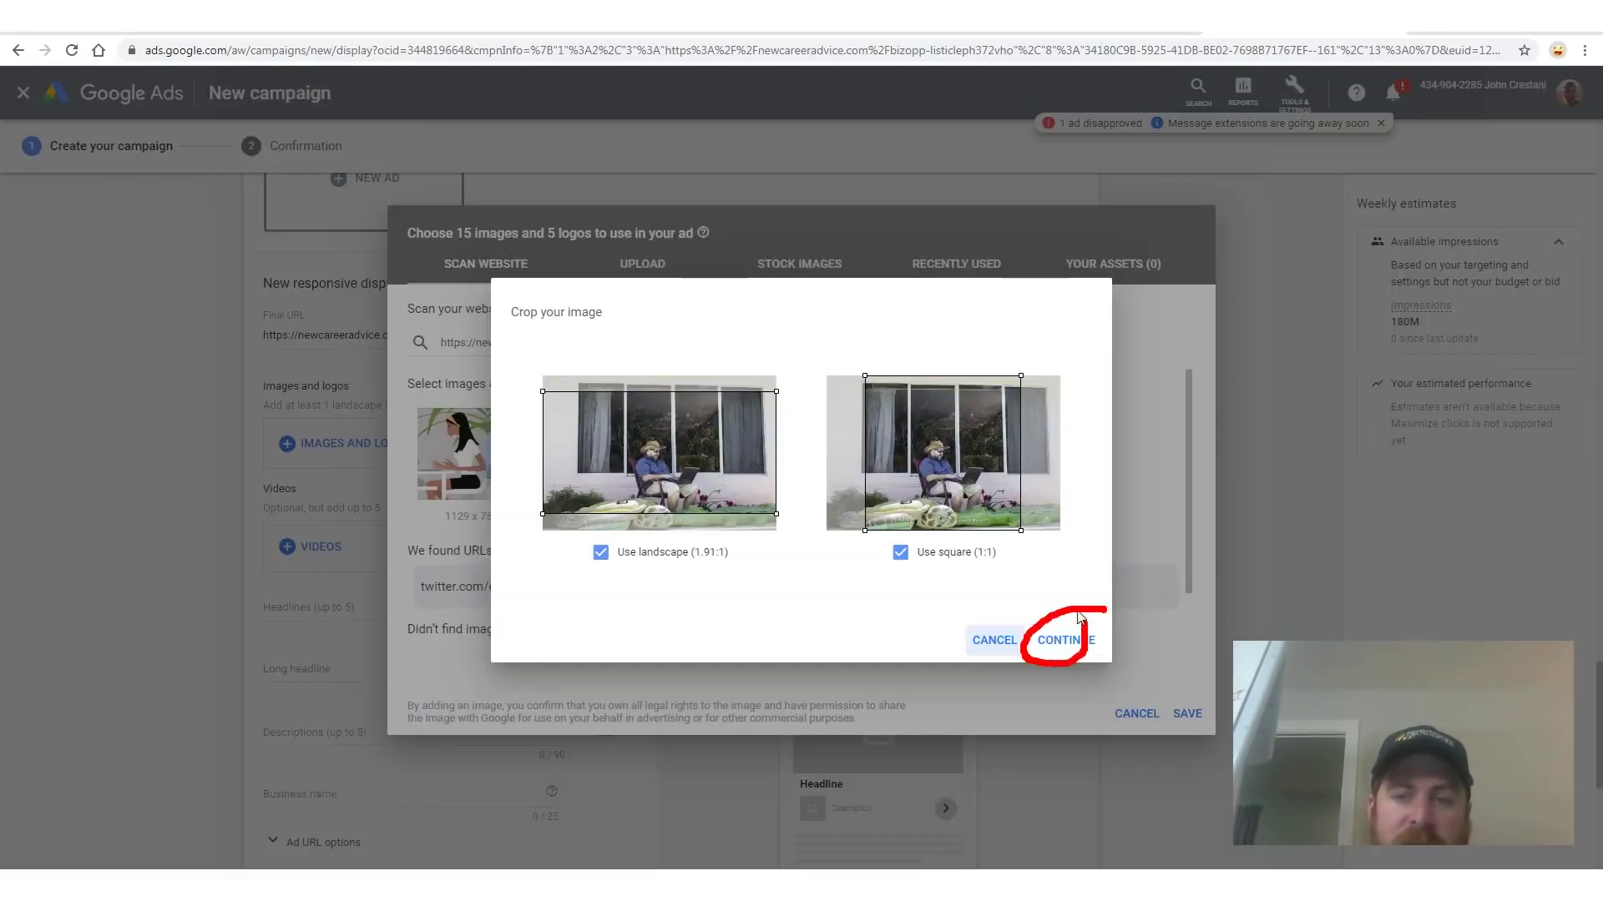
{"action": "mouse_move", "coordinate": [660, 488]}
{"action": "left_mouse_down"}
{"action": "mouse_move", "coordinate": [661, 505]}
{"action": "mouse_move", "coordinate": [664, 471]}
{"action": "mouse_move", "coordinate": [731, 551]}
{"action": "left_mouse_up"}
{"action": "mouse_move", "coordinate": [938, 473]}
{"action": "left_mouse_down"}
{"action": "mouse_move", "coordinate": [960, 476]}
{"action": "mouse_move", "coordinate": [890, 483]}
{"action": "mouse_move", "coordinate": [959, 483]}
{"action": "left_mouse_up"}
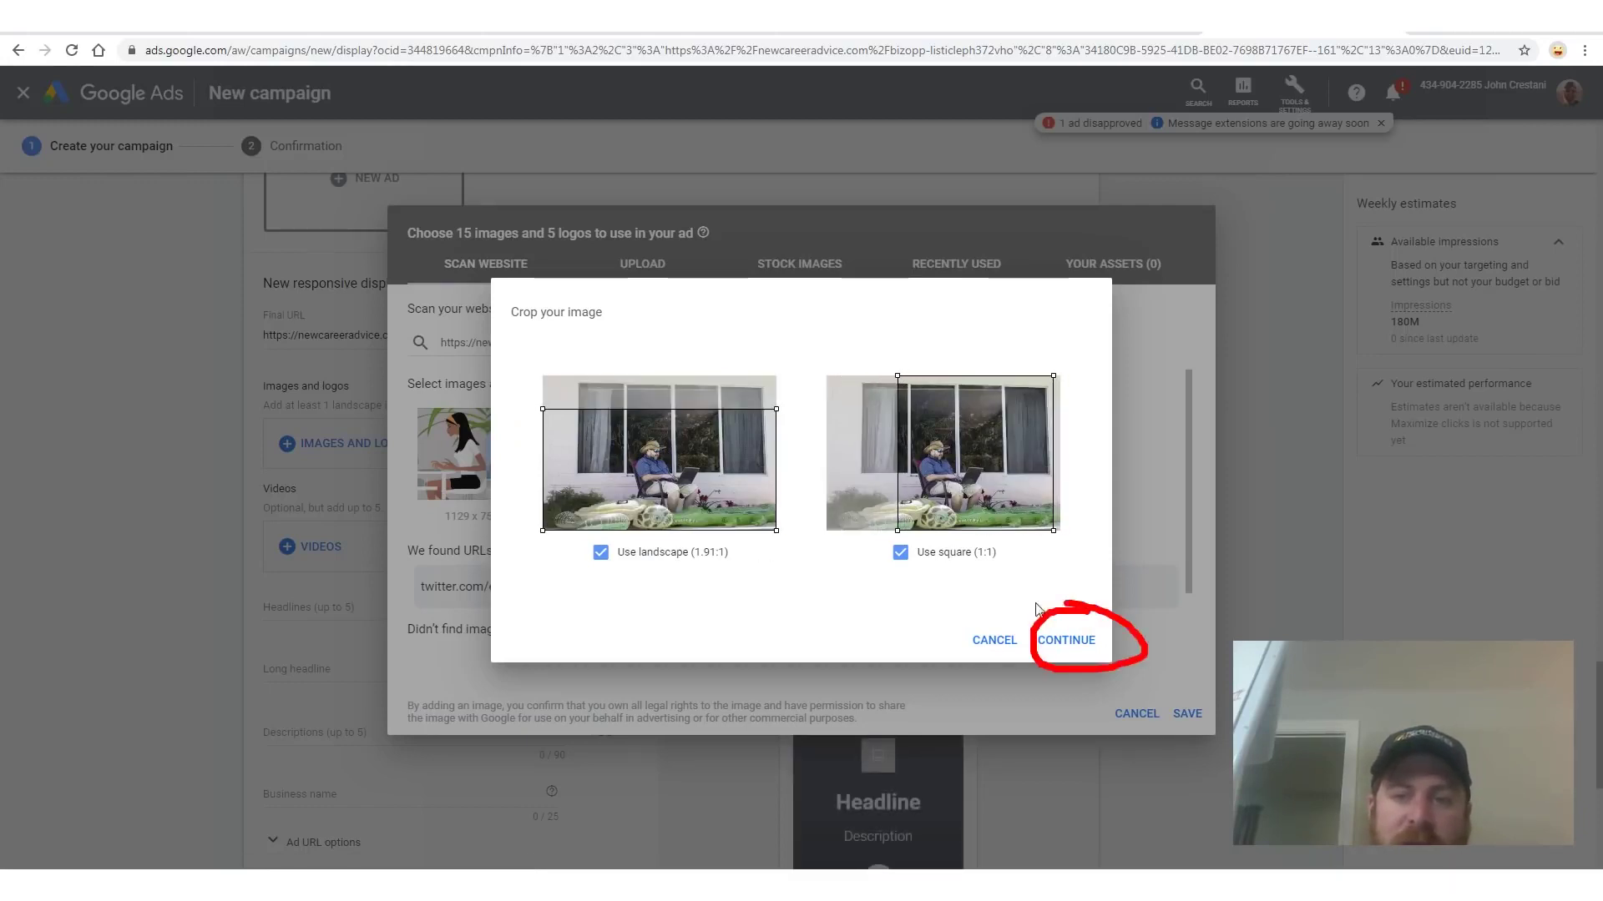
{"action": "left_click", "coordinate": [1066, 641]}
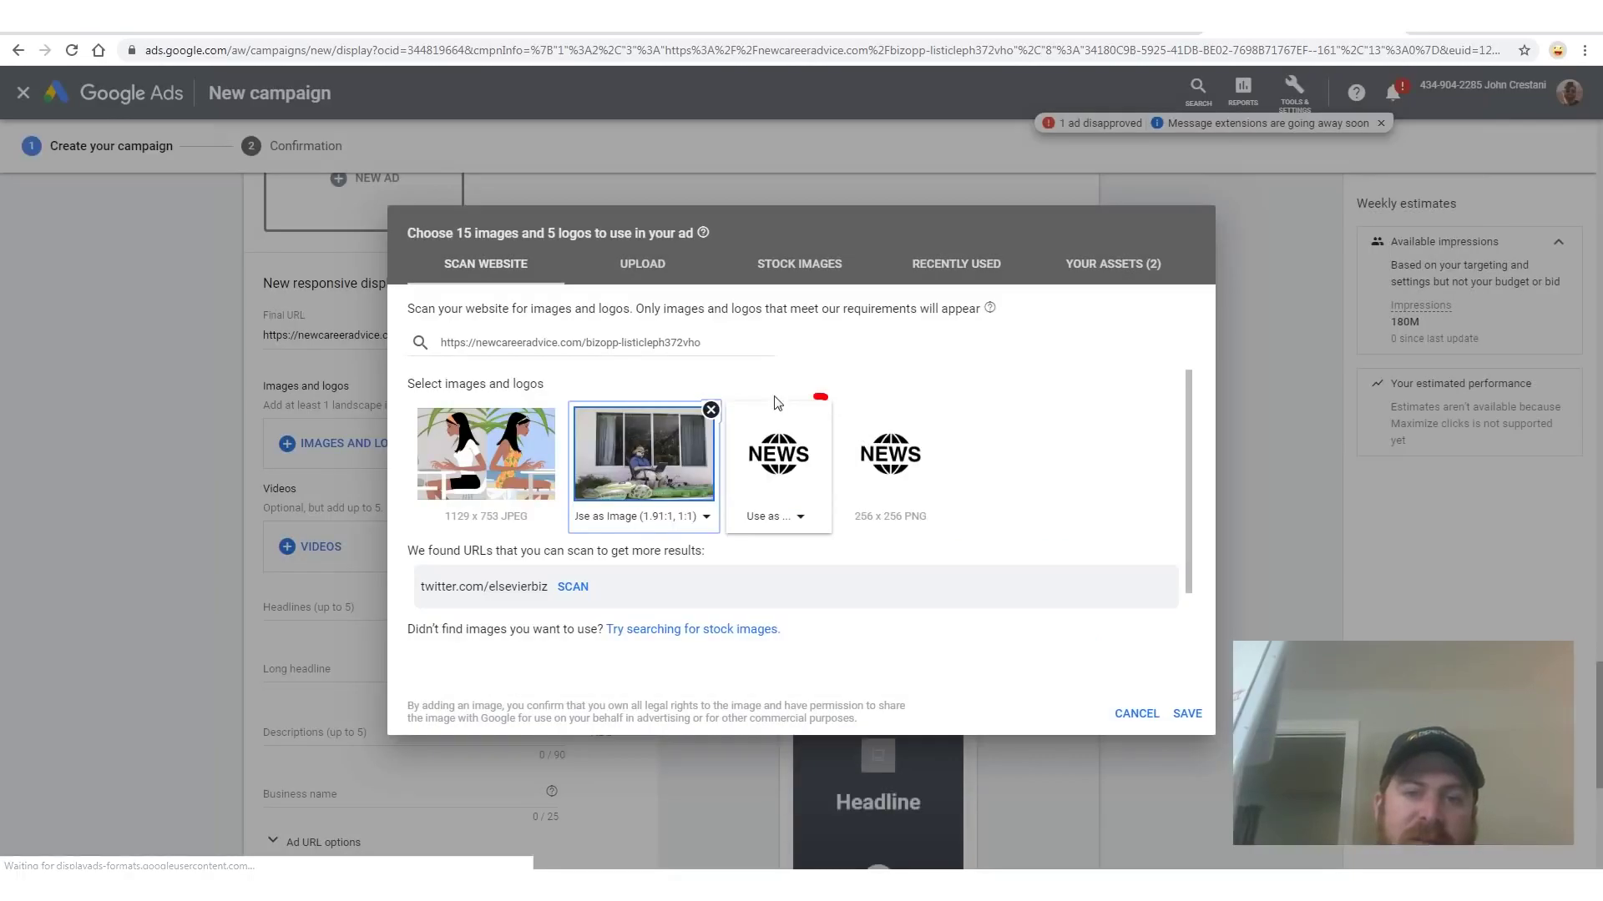
- Use the 300 x 300 NEWS image from the website as the 1:1 logo and save the ad's images
{"action": "left_click", "coordinate": [804, 517]}
{"action": "left_click", "coordinate": [772, 577]}
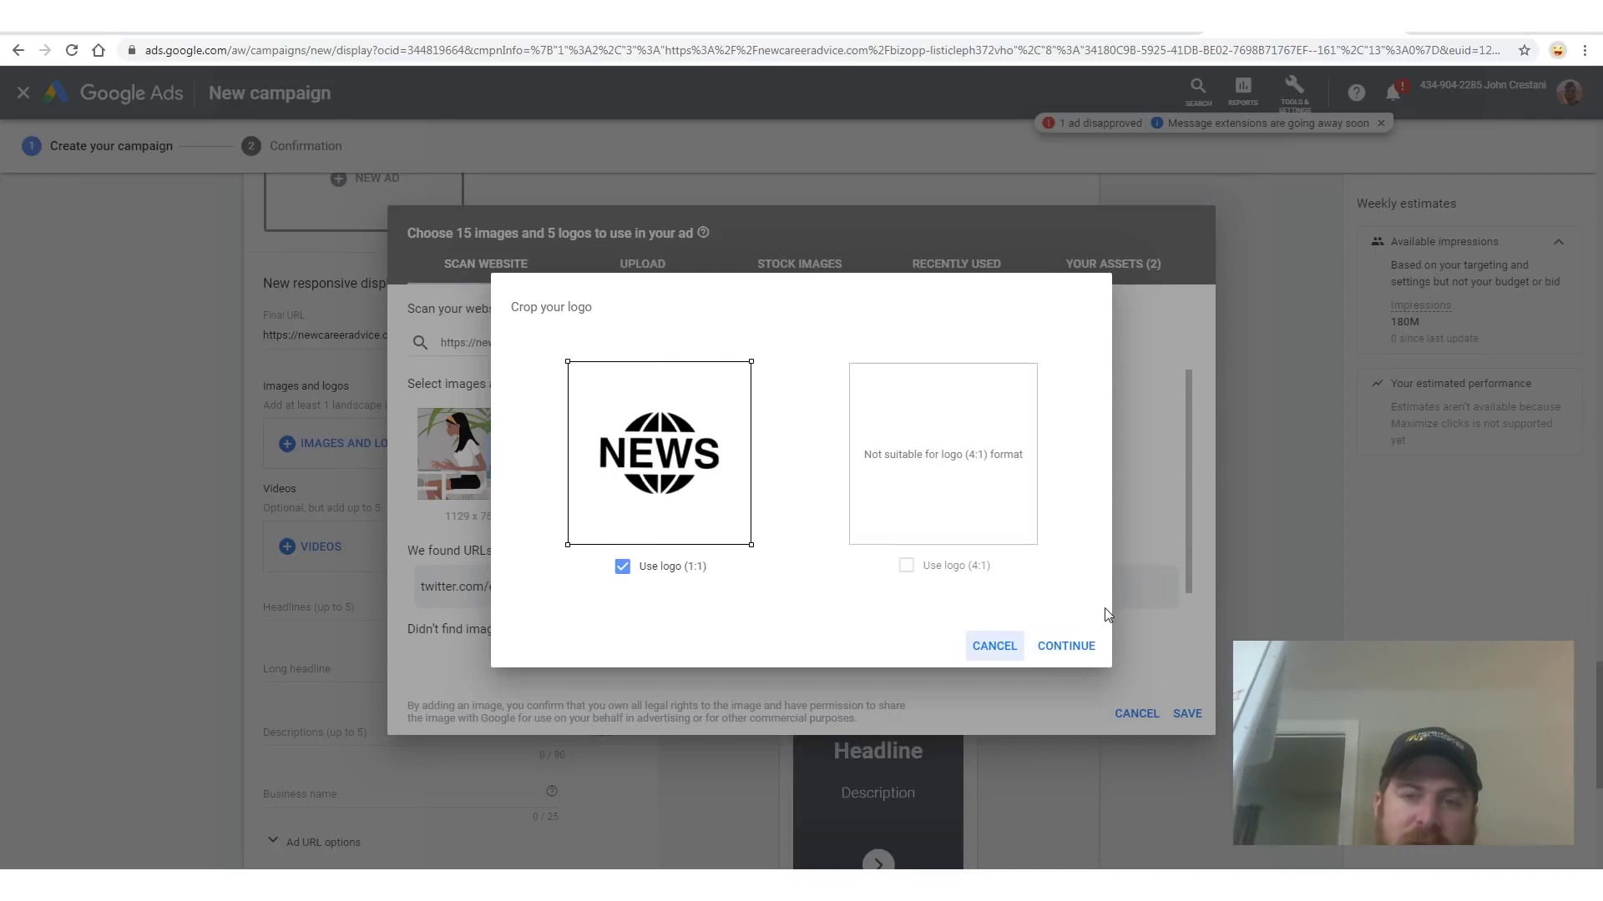
{"action": "left_click", "coordinate": [1053, 644]}
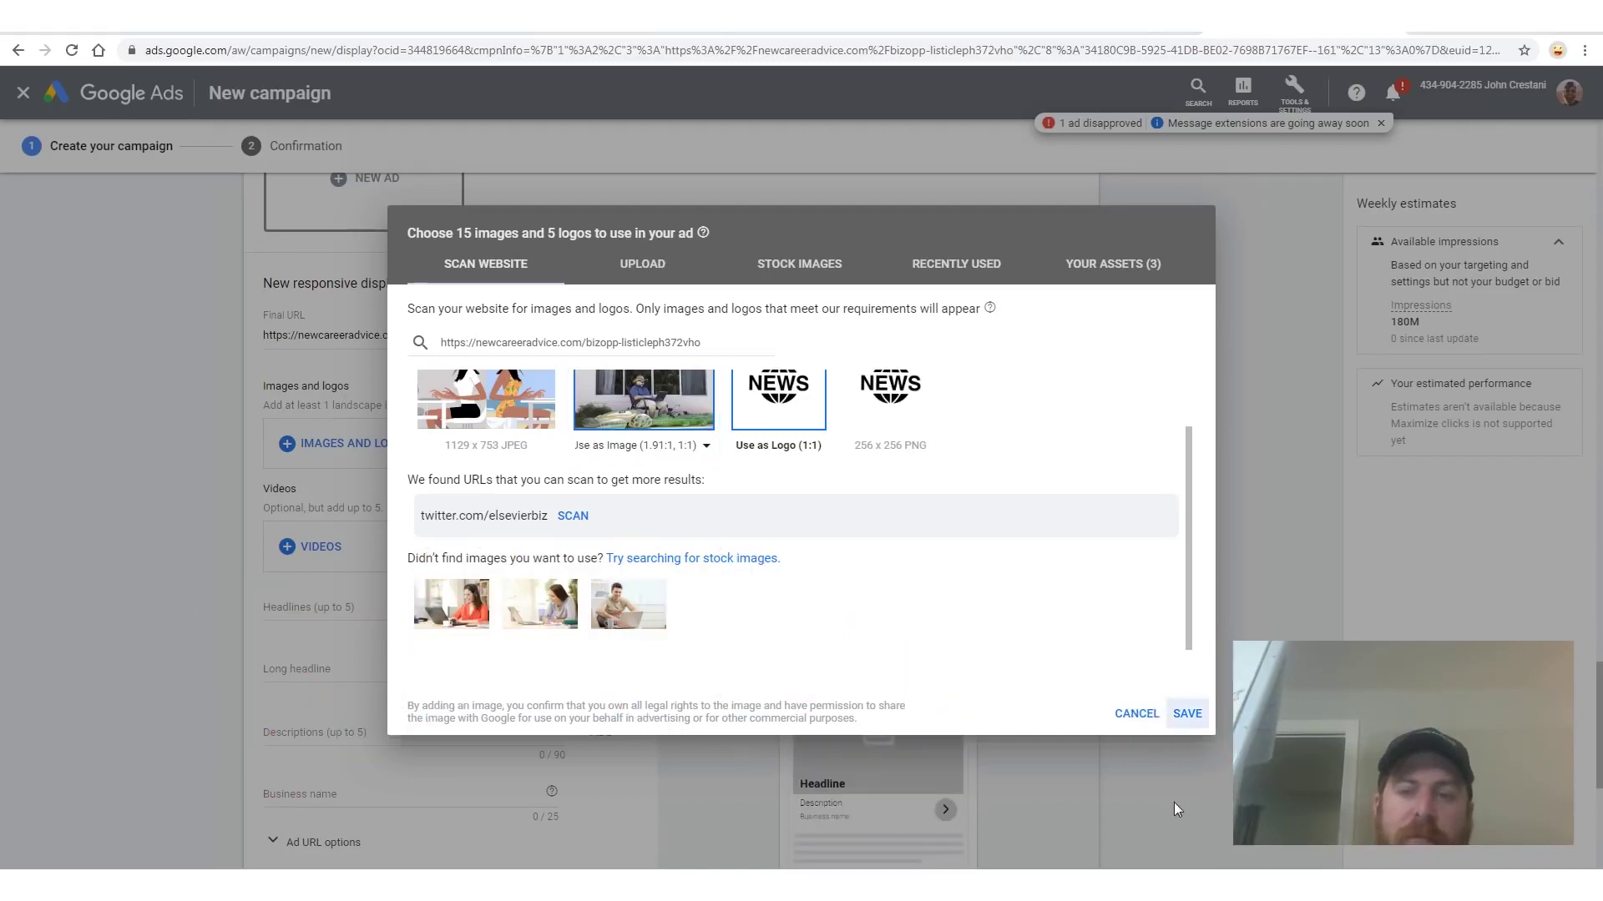
{"action": "left_click", "coordinate": [1186, 714]}
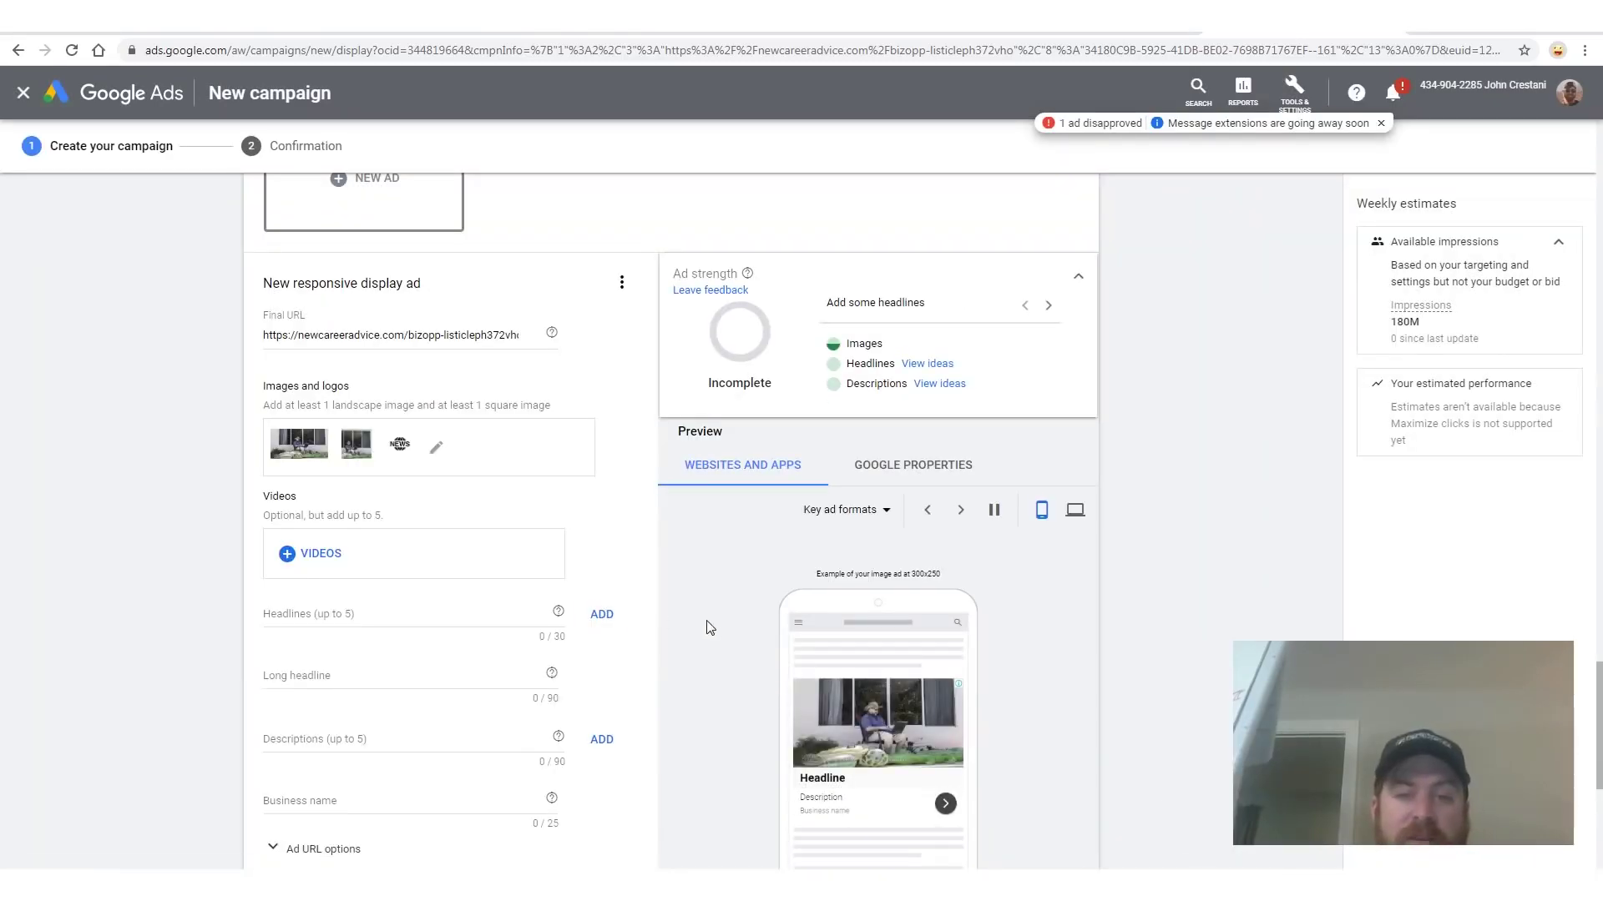
- Copy the example headline "16 Ways to Make Money at Home" from the notes document into the ad's first headline
{"action": "scroll", "coordinate": [683, 625], "scroll_direction": "down", "scroll_amount": 3}
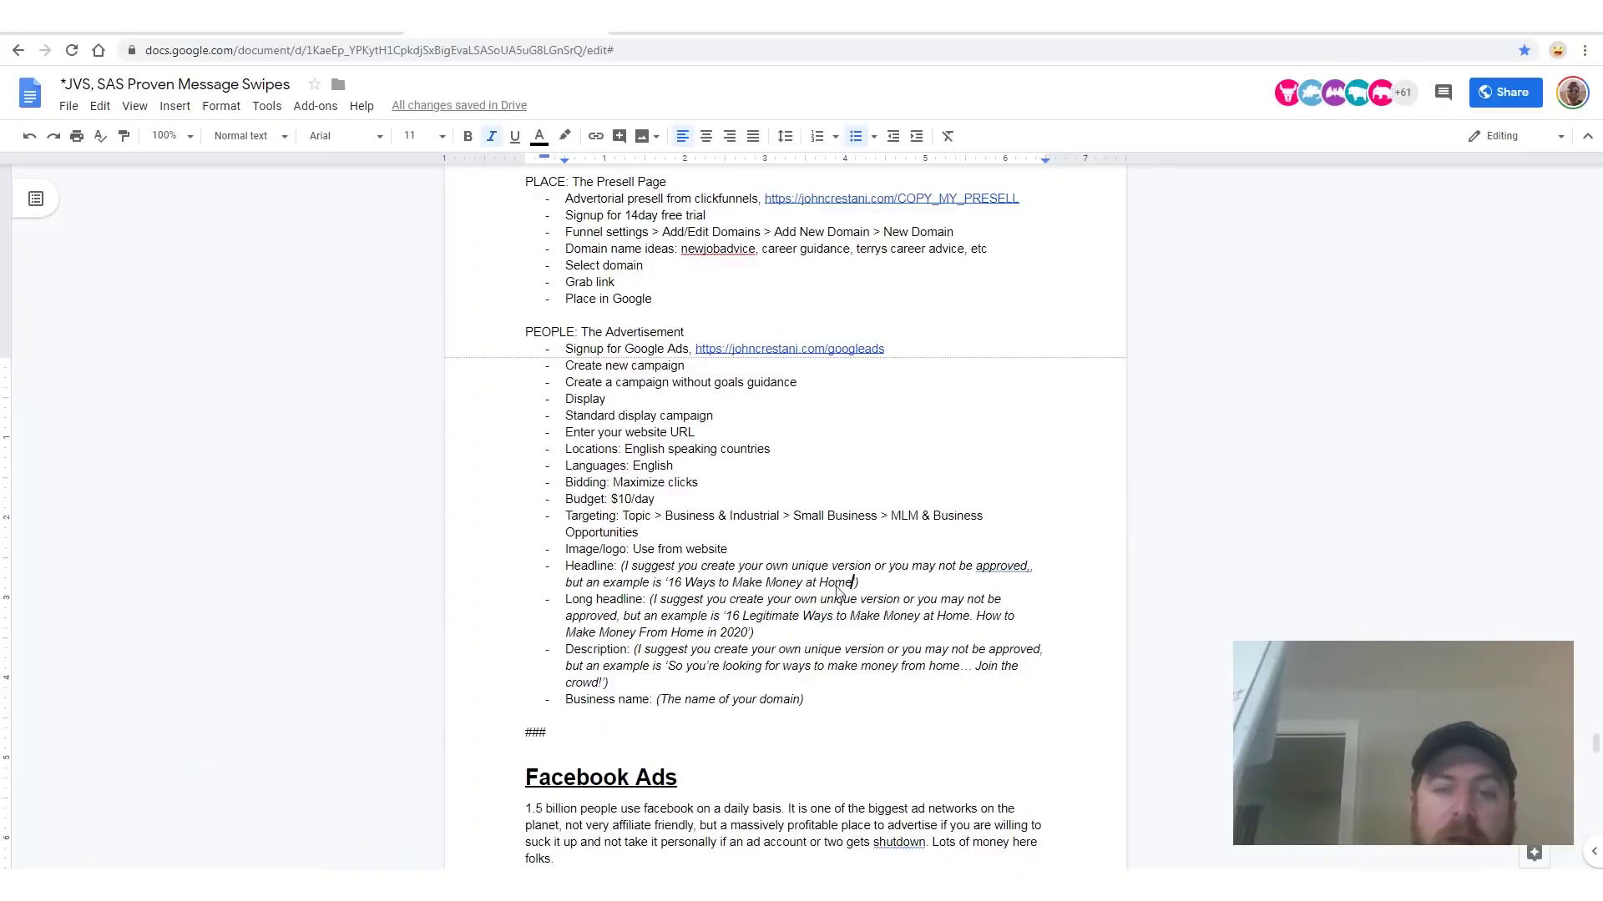
{"action": "key", "text": "ctrl+shift+Left"}
{"action": "key", "text": "ctrl+shift+Left"}
{"action": "key", "text": "ctrl+shift+Left"}
{"action": "key", "text": "ctrl+shift+Left"}
{"action": "key", "text": "ctrl+shift+Left"}
{"action": "key", "text": "ctrl+shift+Left"}
{"action": "key", "text": "ctrl+shift+Left"}
{"action": "key", "text": "ctrl+c"}
{"action": "key", "text": "ctrl+Tab"}
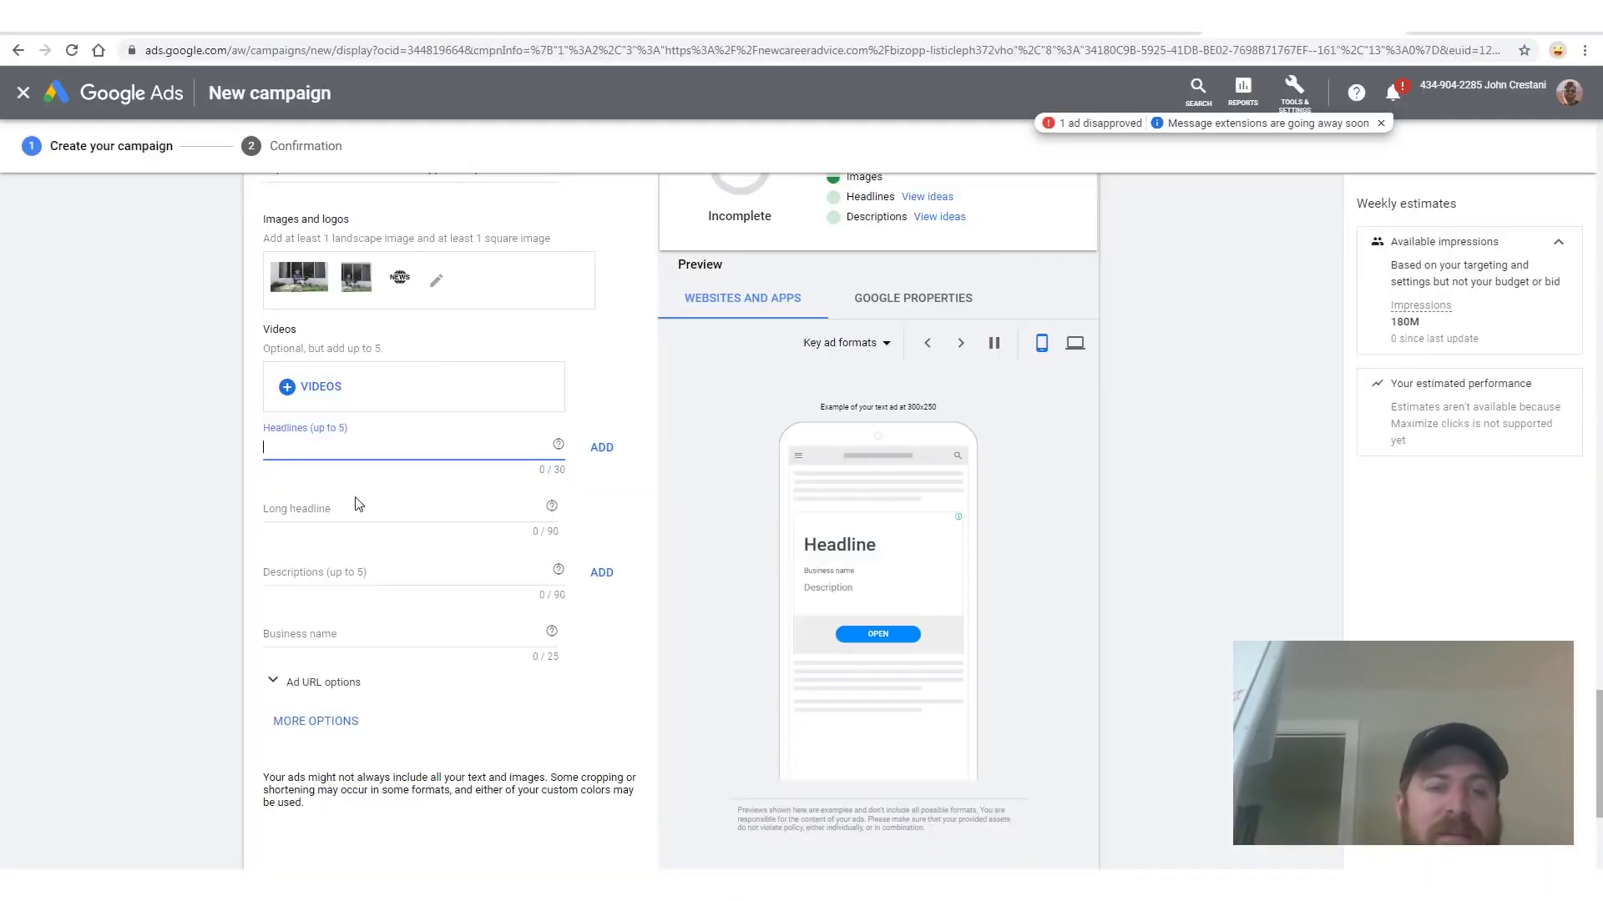
{"action": "key", "text": "ctrl+v"}
- Copy the example "16 Legitimate Ways to Make Money at Home. How to Make Money From Home in 2020" into the ad's long headline
{"action": "key", "text": "ctrl+shift+Tab"}
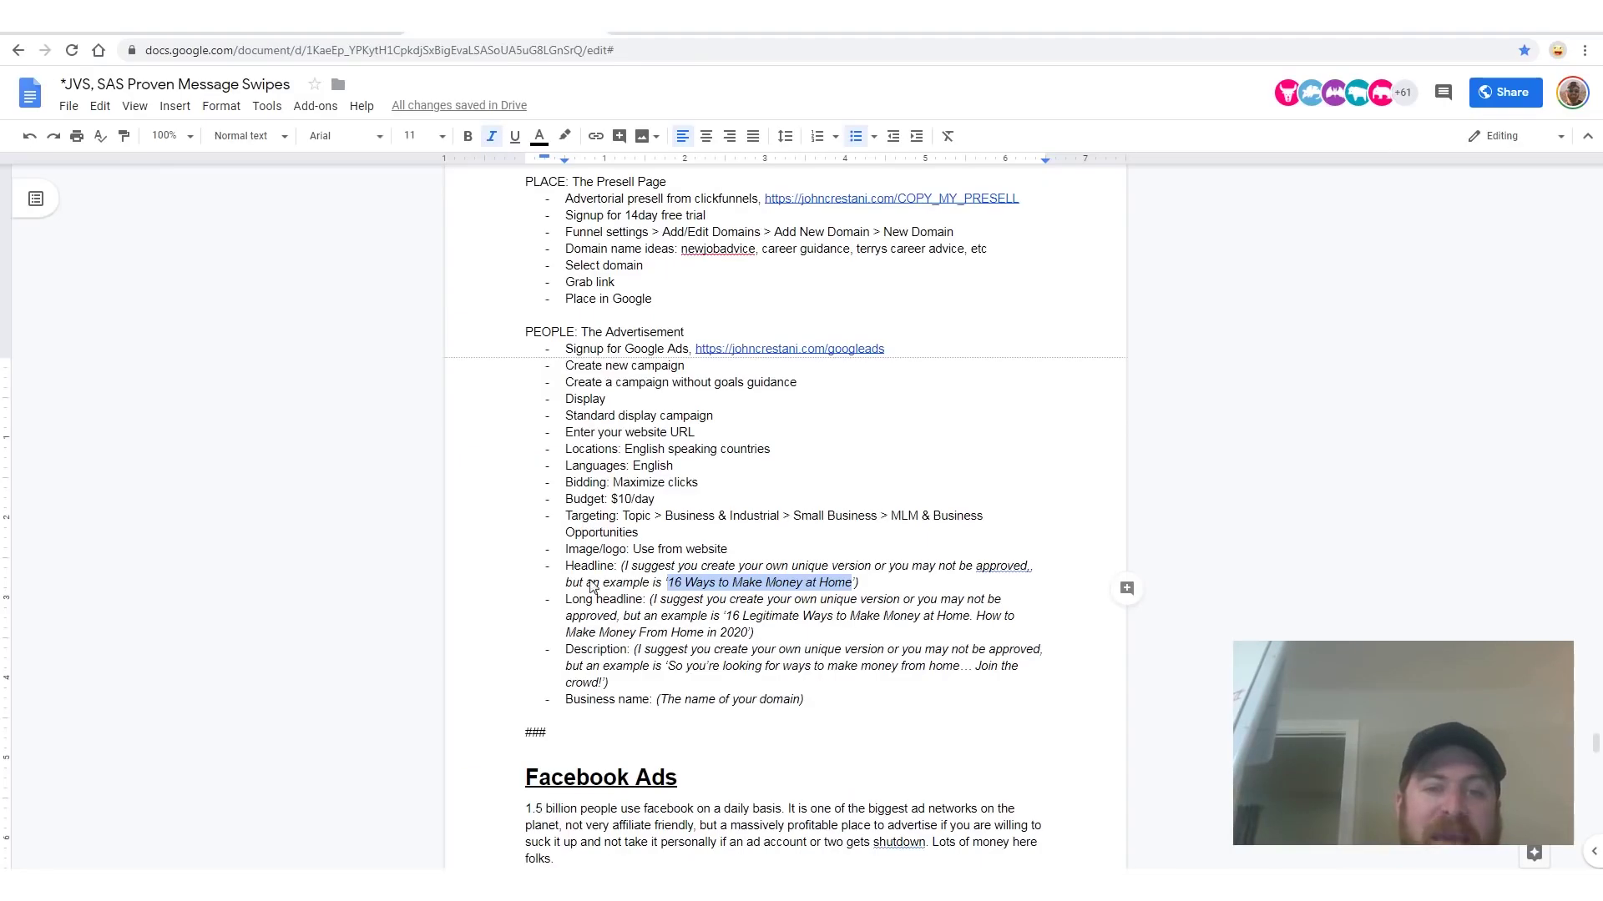
{"action": "left_click", "coordinate": [594, 601]}
{"action": "left_click_drag", "start_coordinate": [749, 634], "coordinate": [730, 622]}
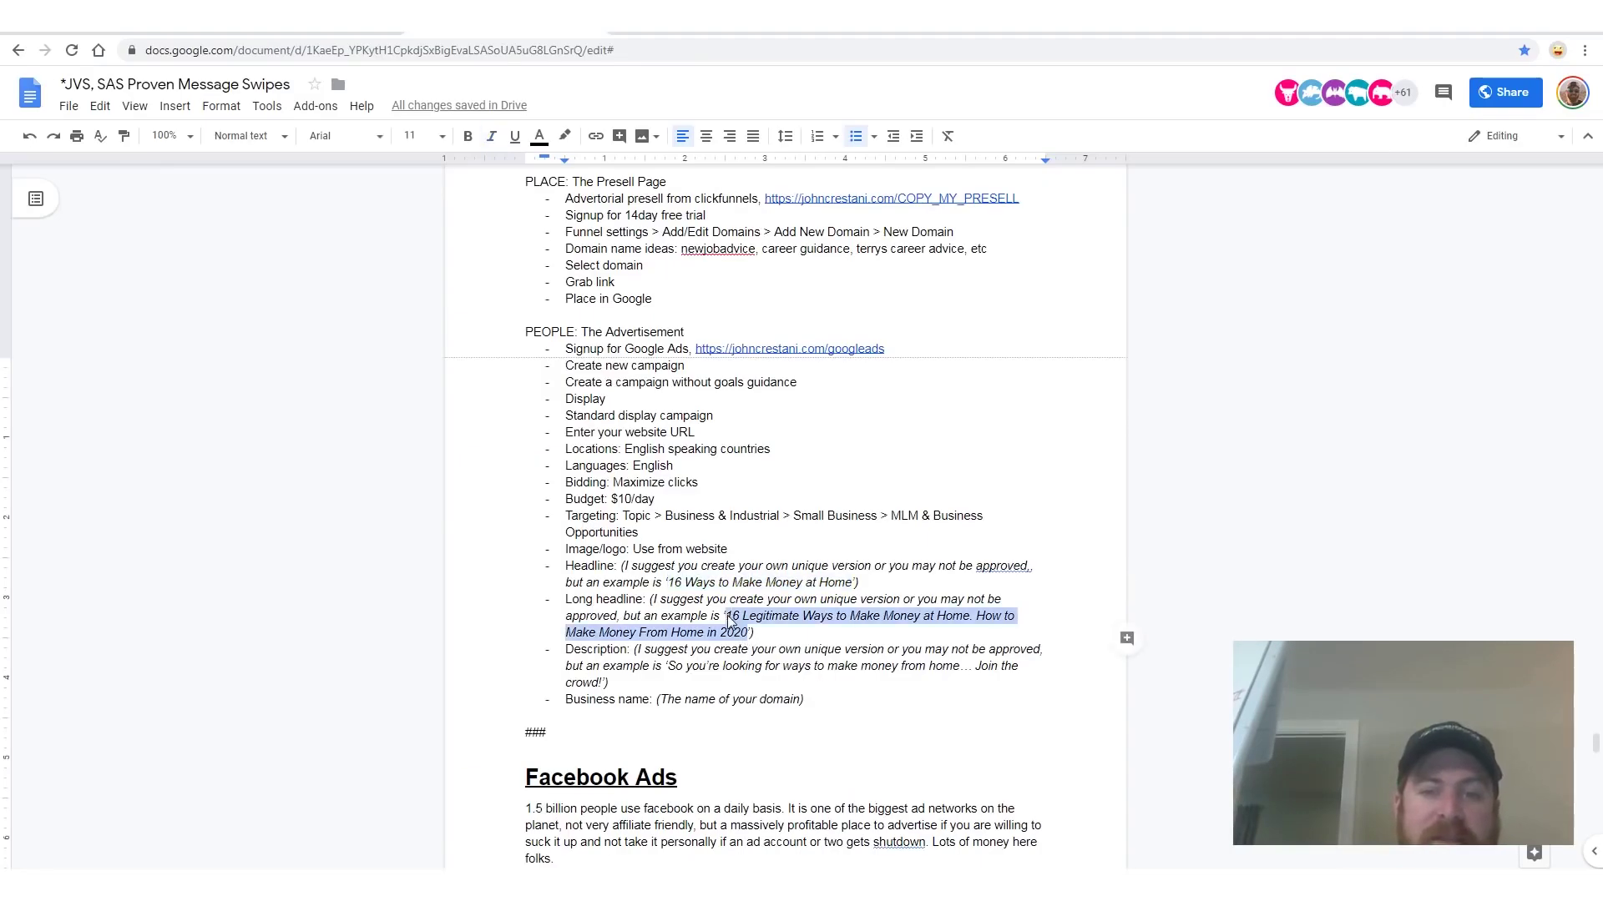
{"action": "key", "text": "ctrl+c"}
{"action": "key", "text": "ctrl+Tab"}
{"action": "left_click", "coordinate": [333, 503]}
{"action": "key", "text": "ctrl+v"}
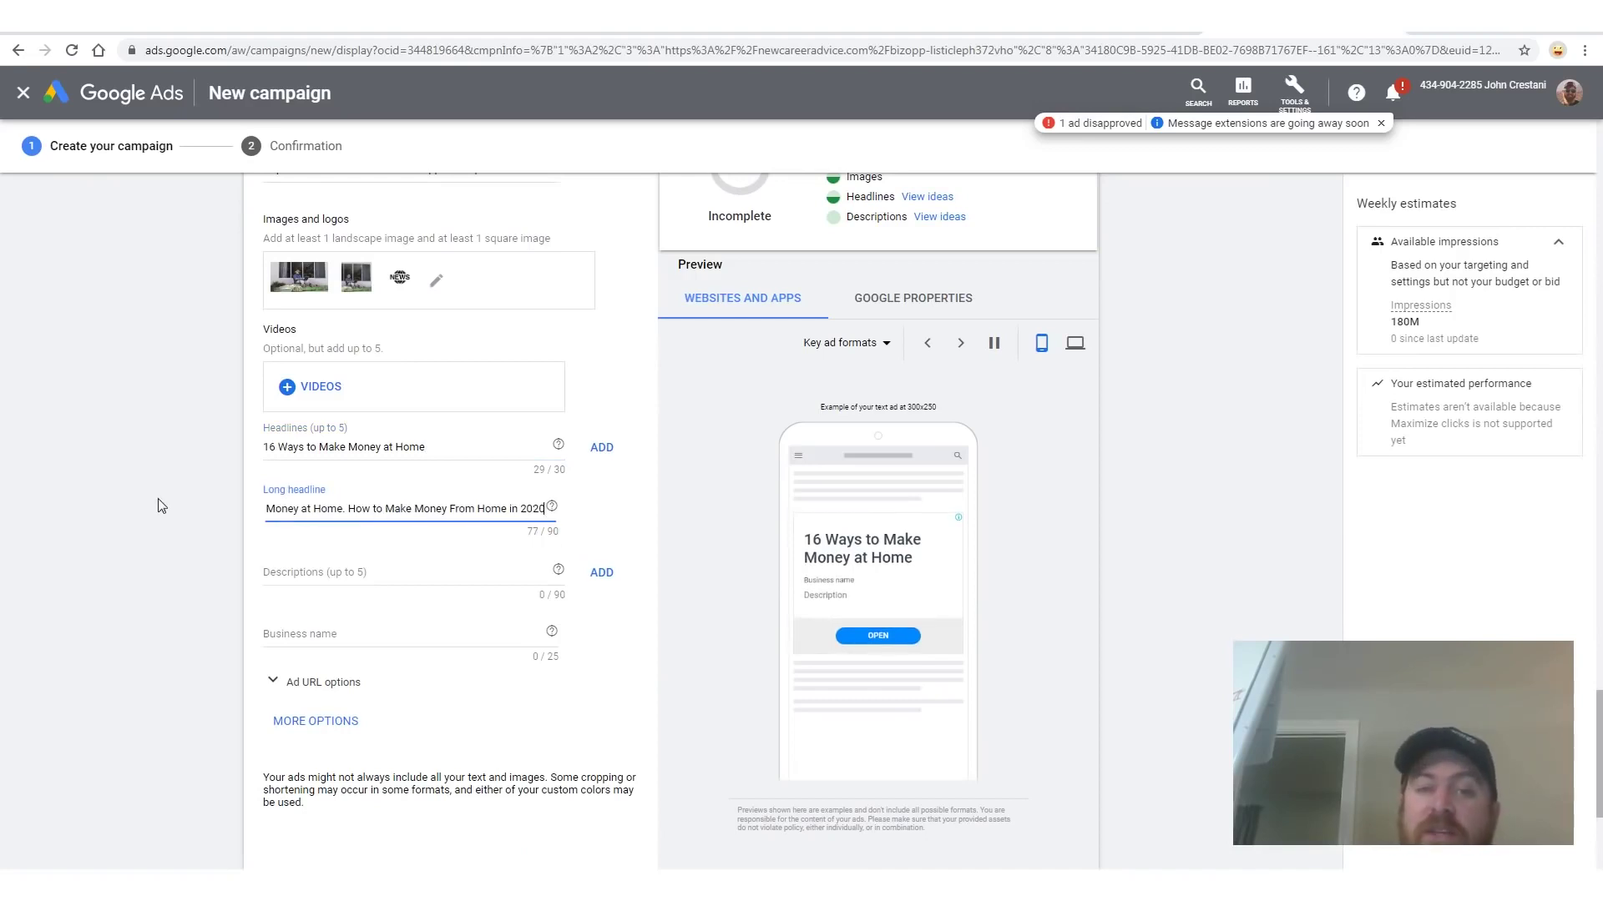
{"action": "left_click_drag", "start_coordinate": [461, 517], "coordinate": [46, 519]}
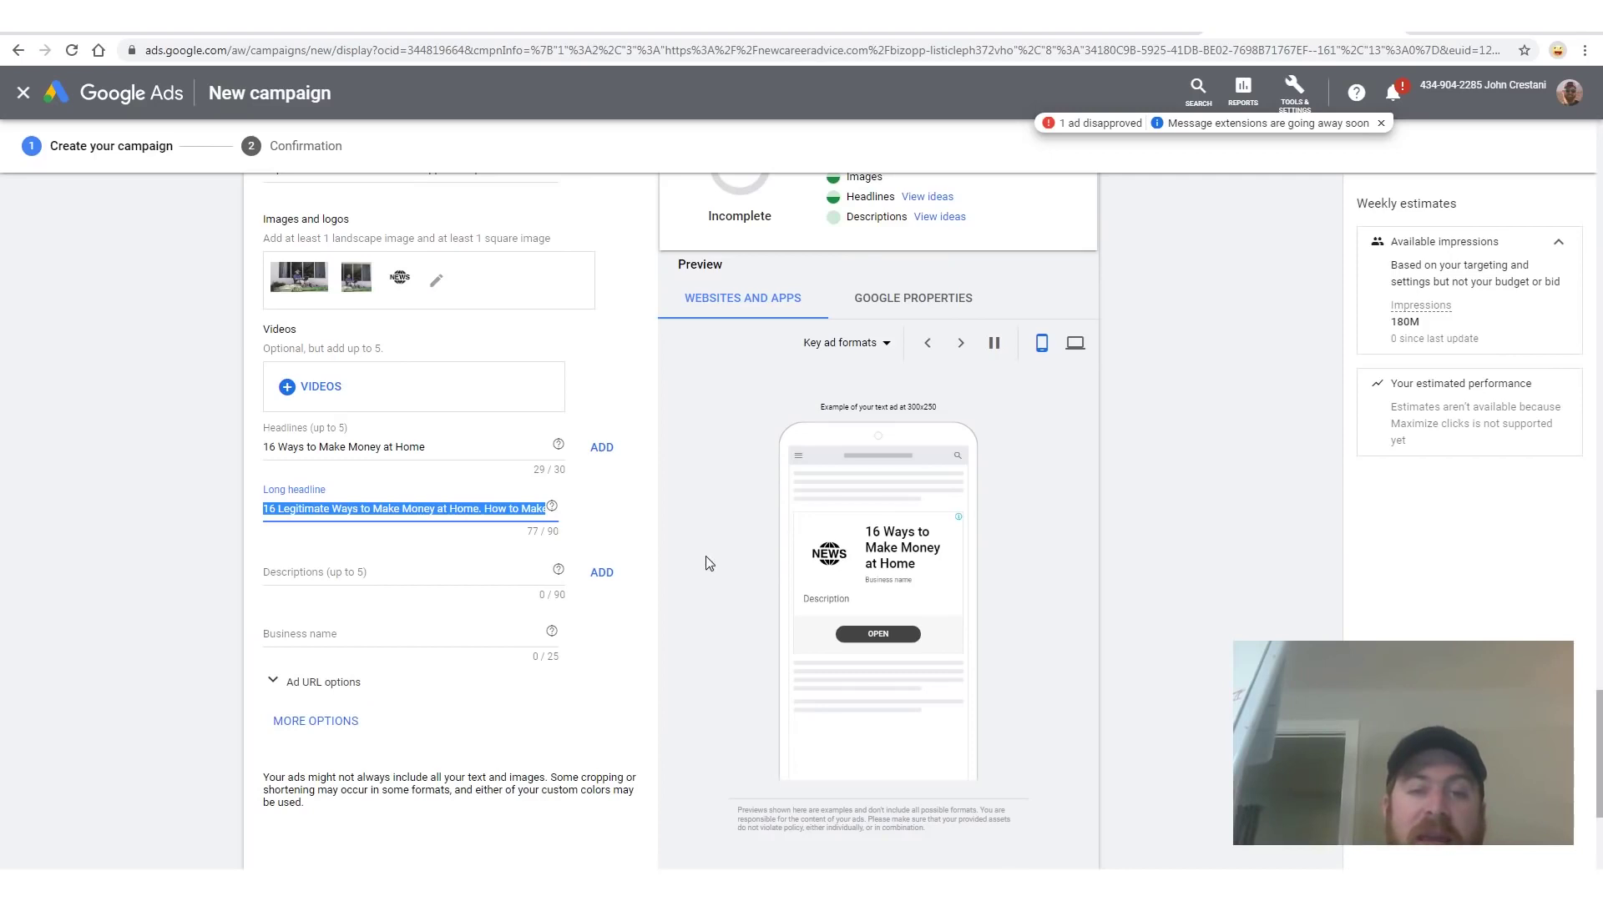
- Try a second headline reading "Work at Home Its Better Like That!" and clear it again
{"action": "left_click", "coordinate": [602, 447]}
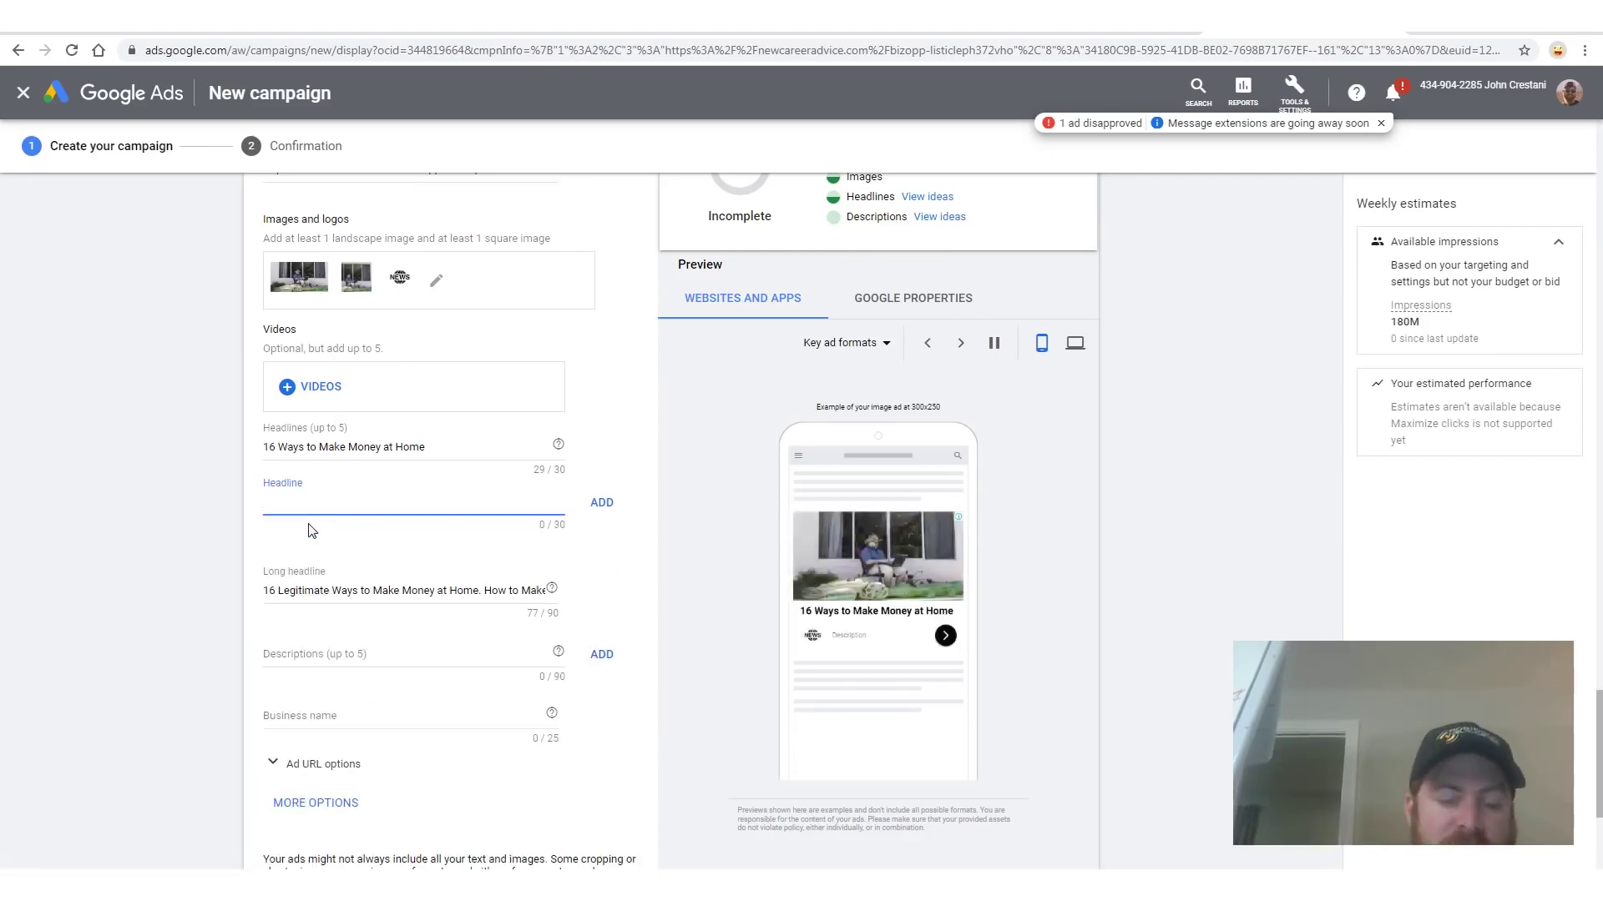
{"action": "type", "text": "Work at Home Its"}
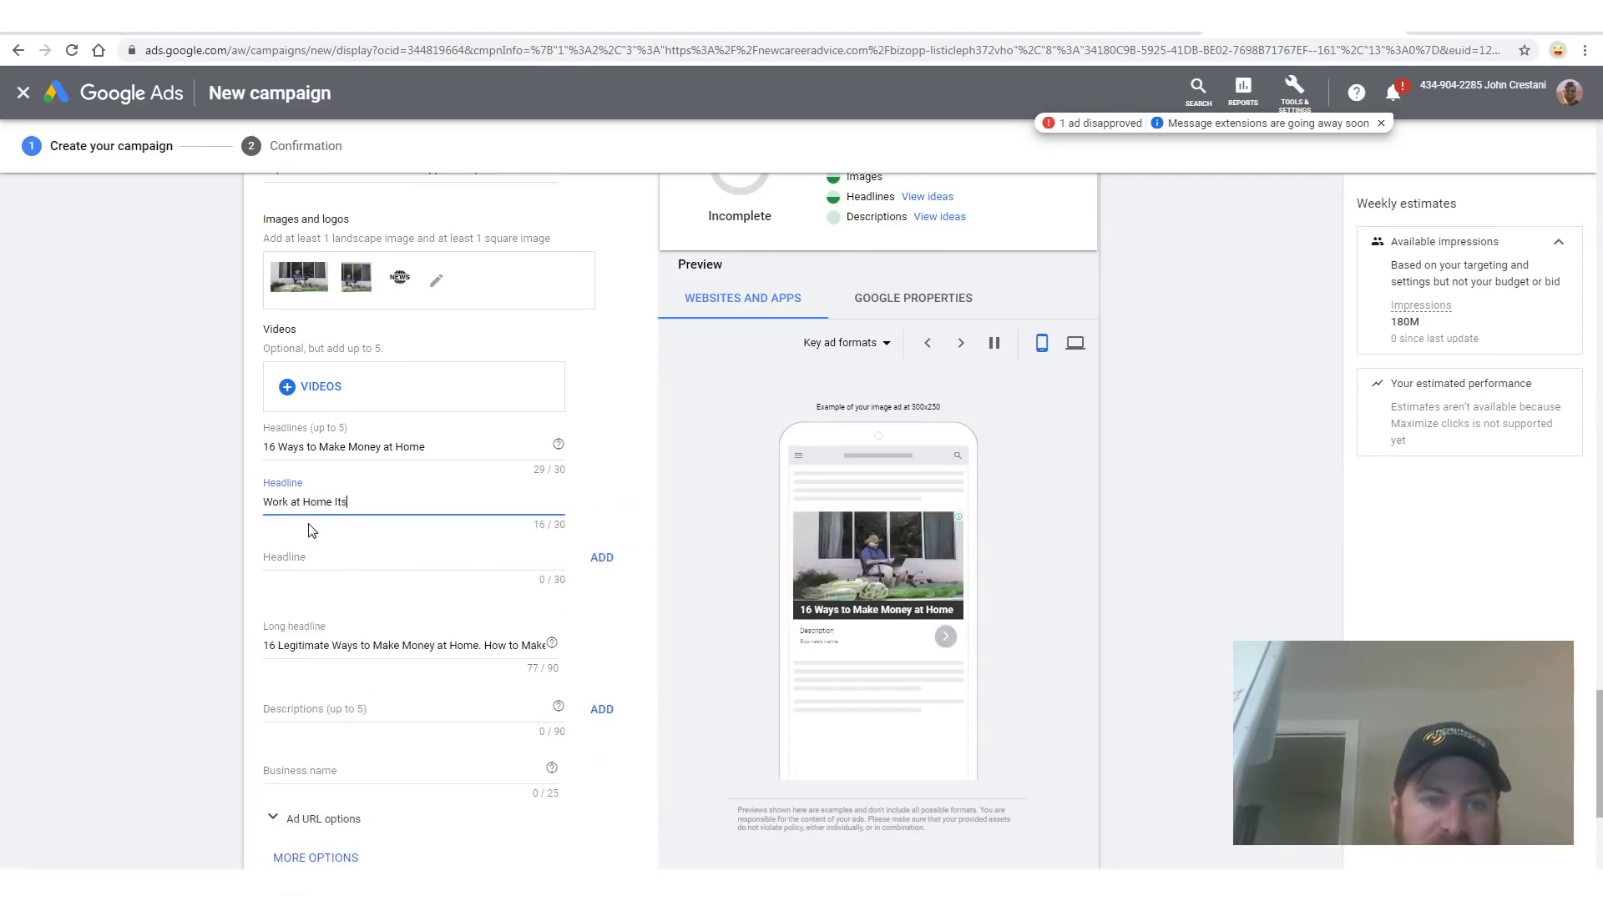
{"action": "type", "text": " Better Like That!"}
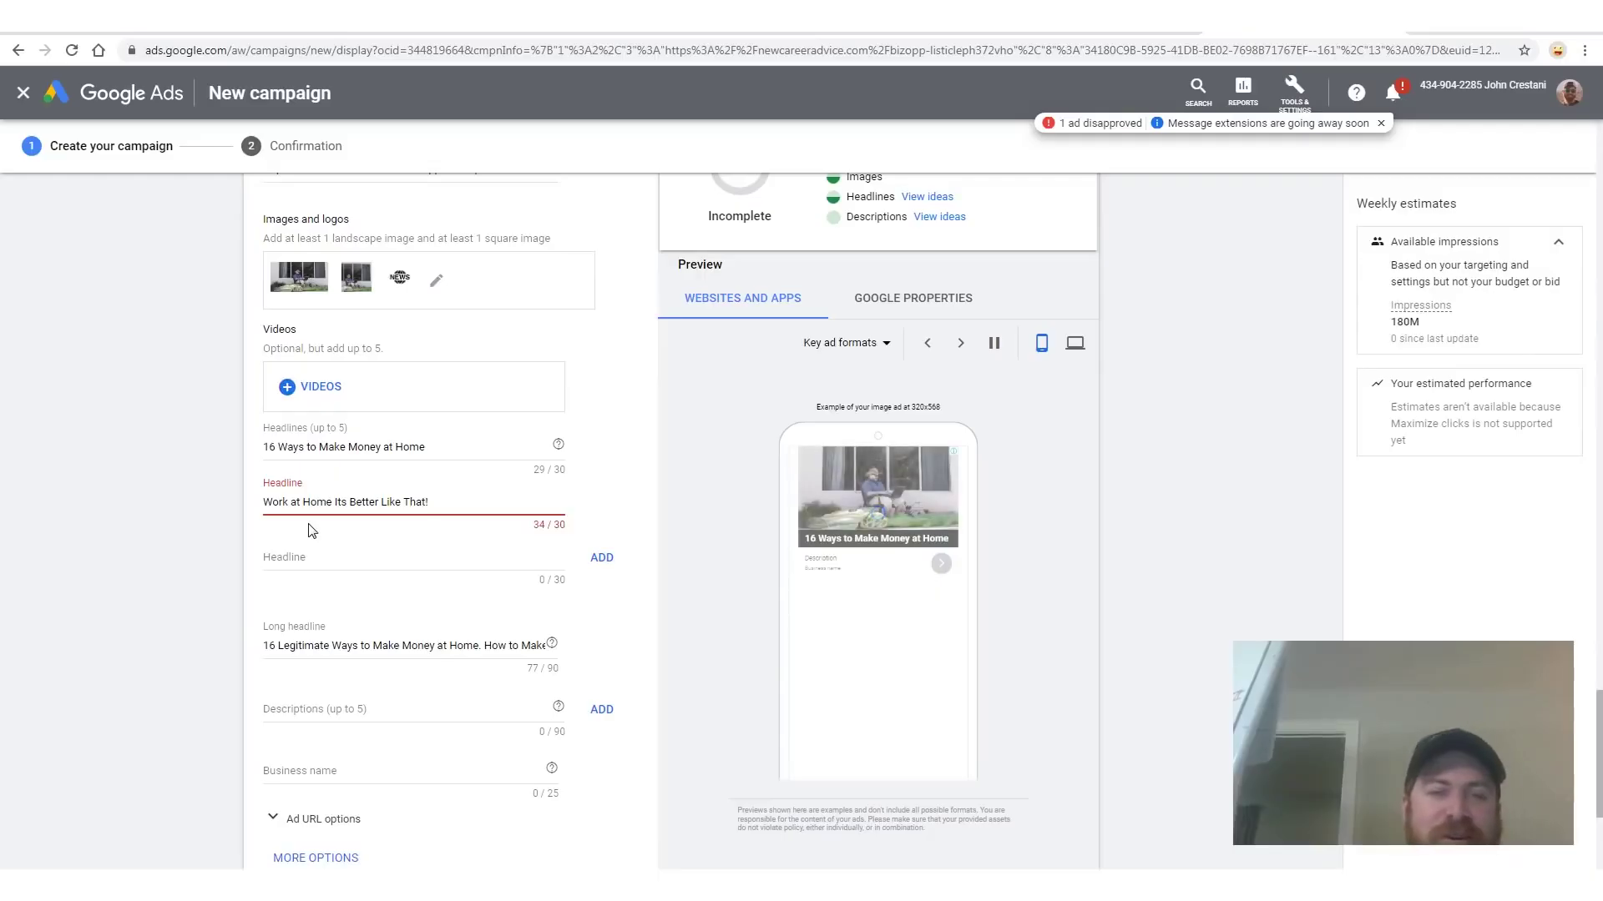
{"action": "key", "text": "ctrl+a"}
{"action": "key", "text": "BackSpace"}
- Copy the example "So you're looking for ways to make money from home… Join the crowd!" from the notes document into the ad's description
{"action": "scroll", "coordinate": [647, 485], "scroll_direction": "down", "scroll_amount": 2}
{"action": "key", "text": "alt+Tab"}
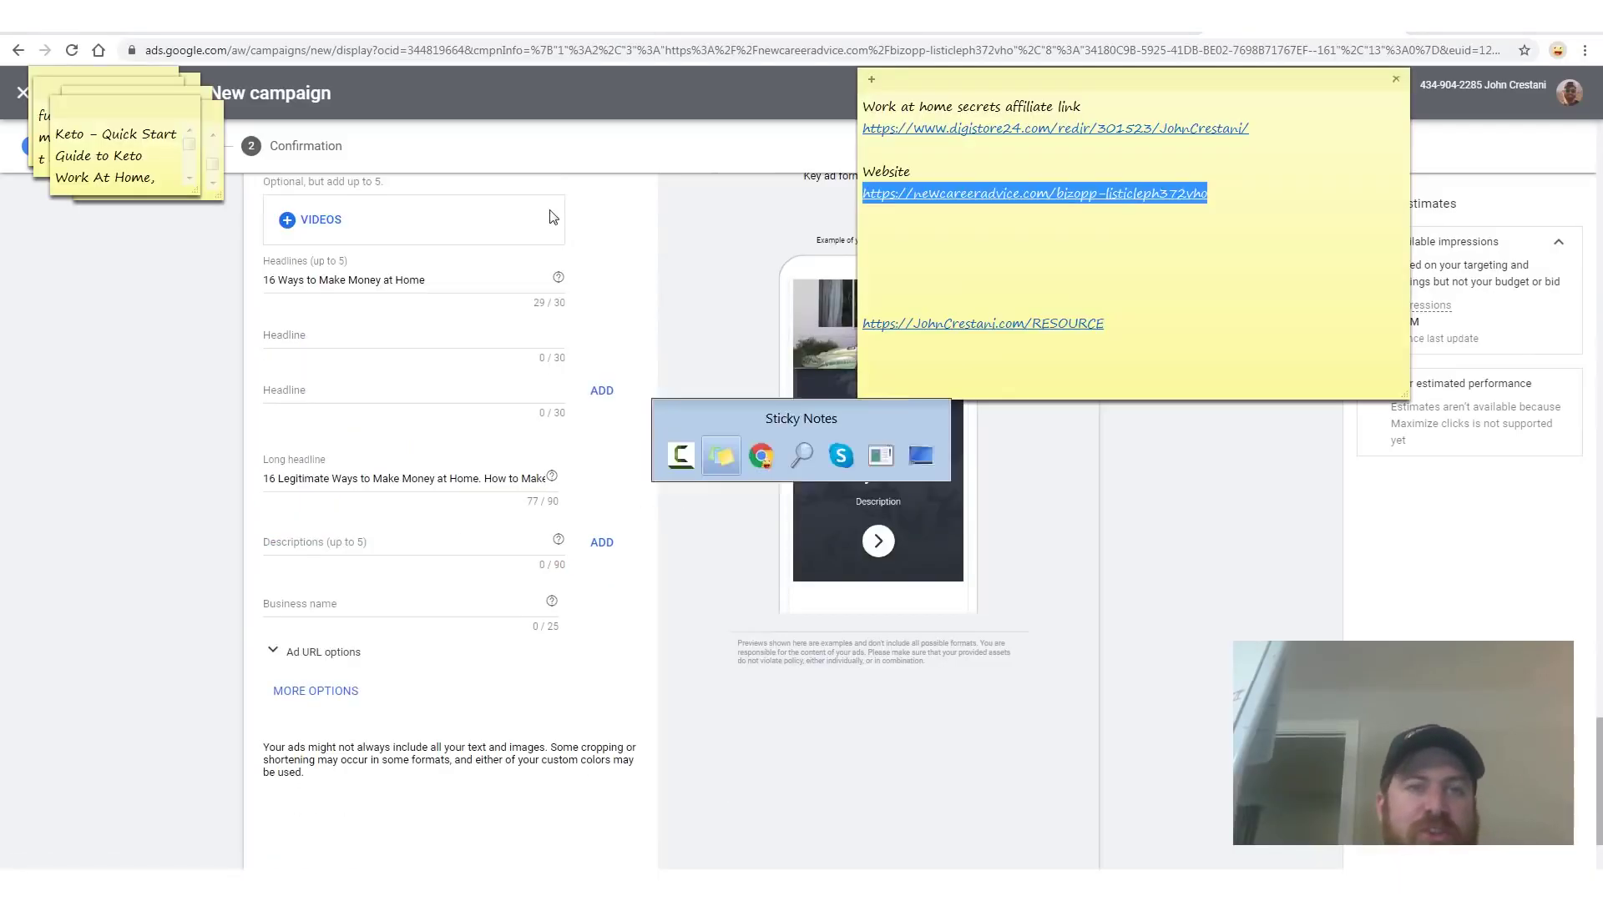
{"action": "left_click", "coordinate": [1130, 221]}
{"action": "key", "text": "ctrl+Tab"}
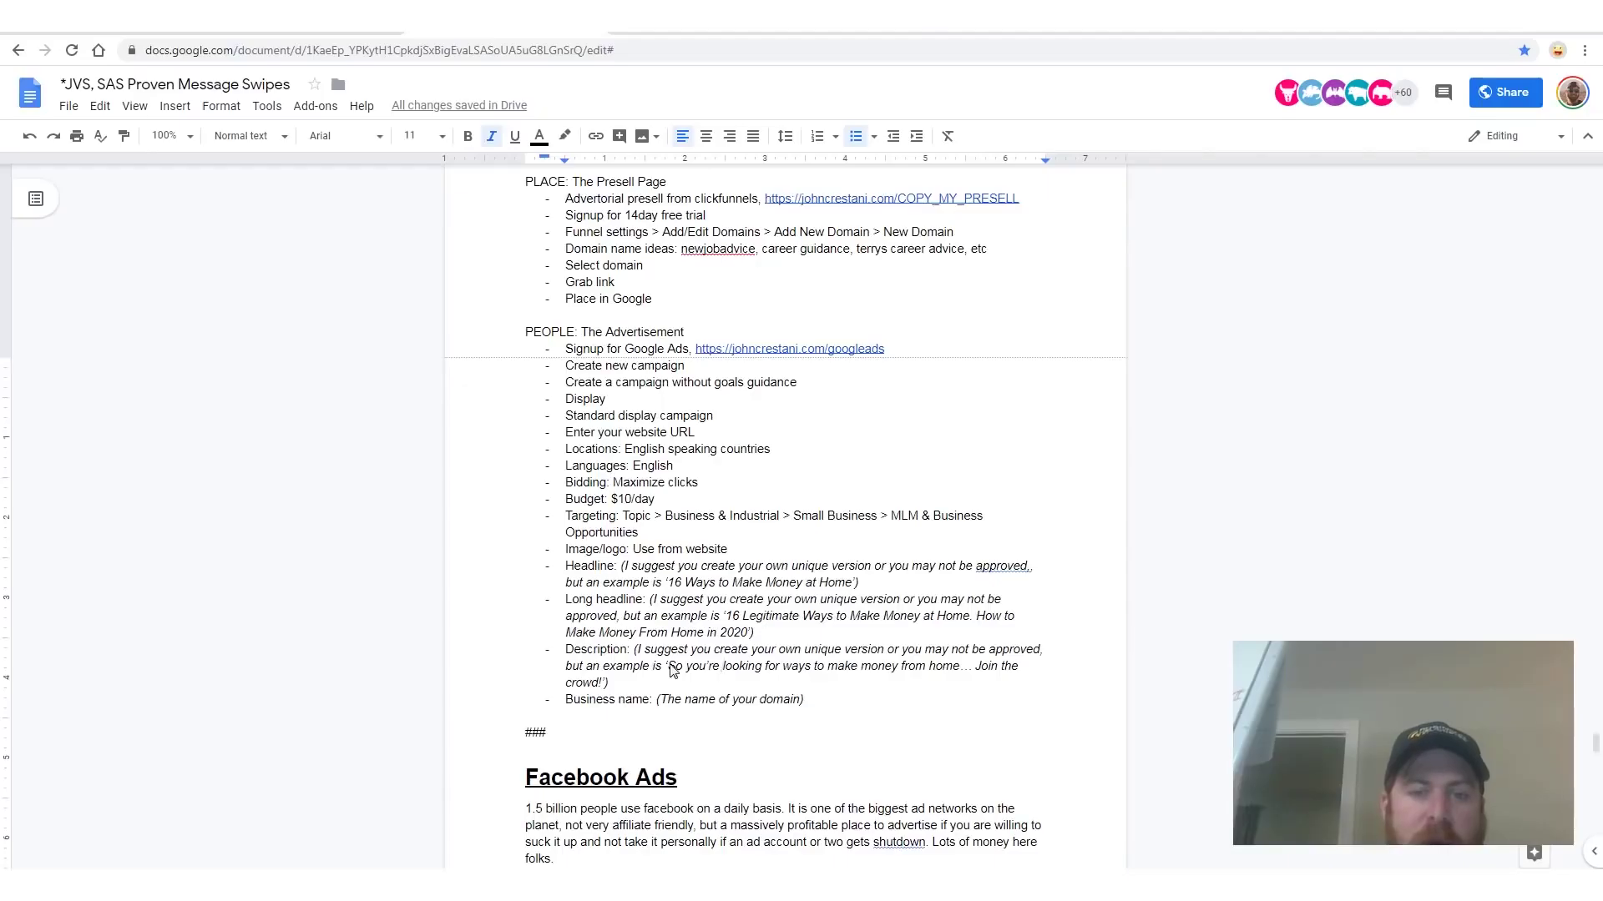
{"action": "left_click_drag", "start_coordinate": [669, 666], "coordinate": [608, 685]}
{"action": "key", "text": "ctrl+Tab"}
{"action": "left_click_drag", "start_coordinate": [260, 543], "coordinate": [568, 551]}
{"action": "left_click", "coordinate": [307, 552]}
{"action": "left_click", "coordinate": [437, 542]}
- Set the ad's business name to "New Career Advice", matching the website's domain
{"action": "left_click", "coordinate": [387, 606]}
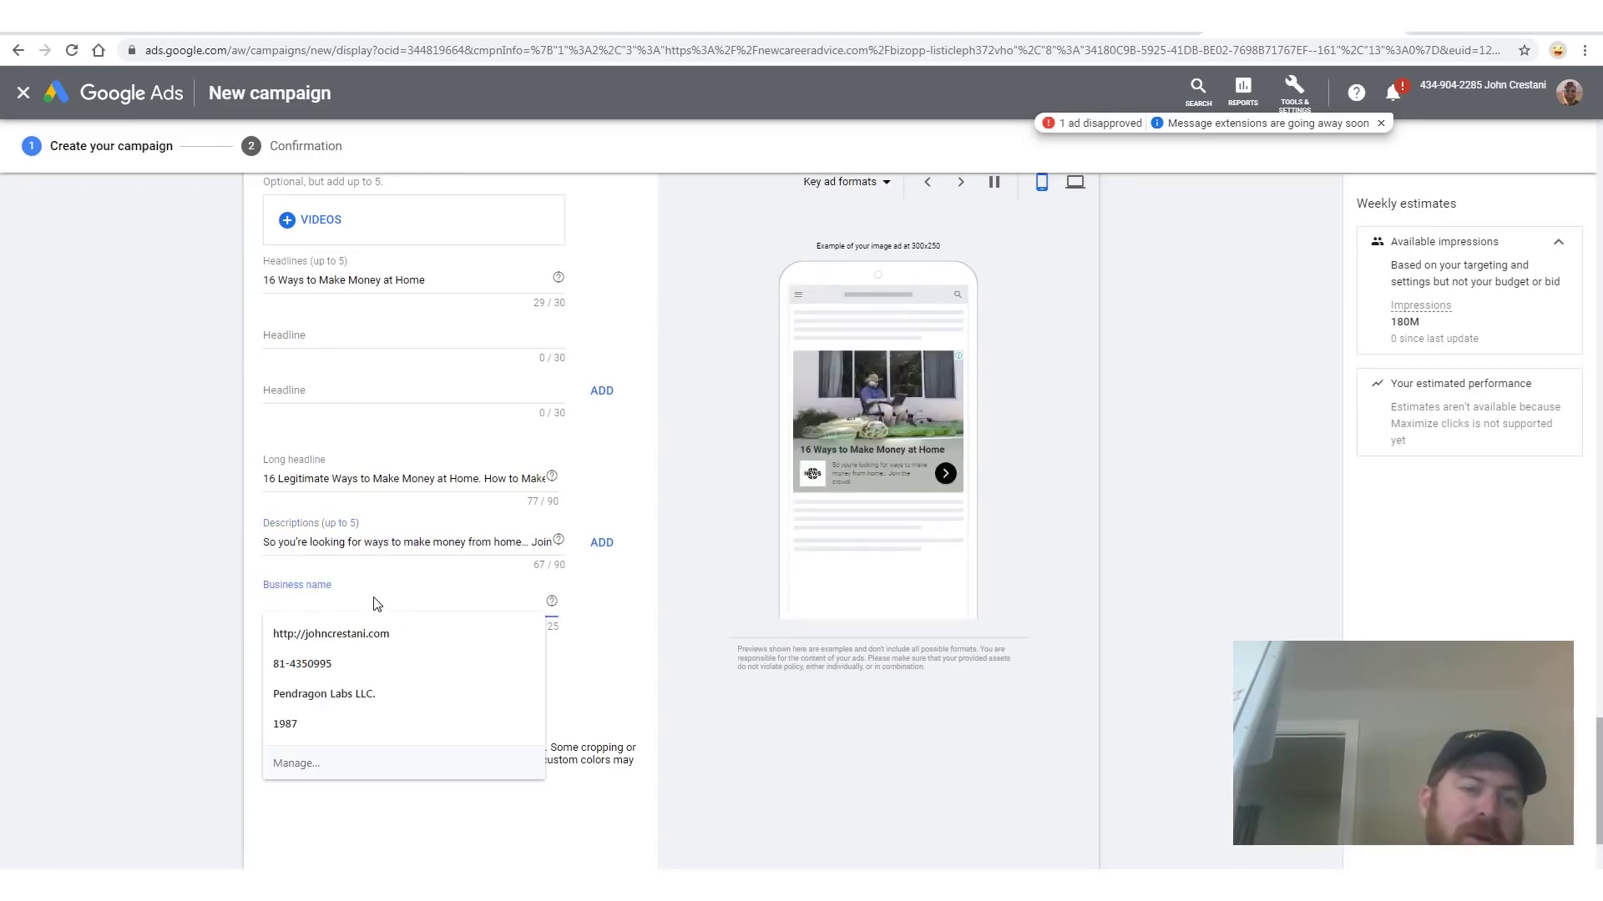
{"action": "type", "text": "John Crestani"}
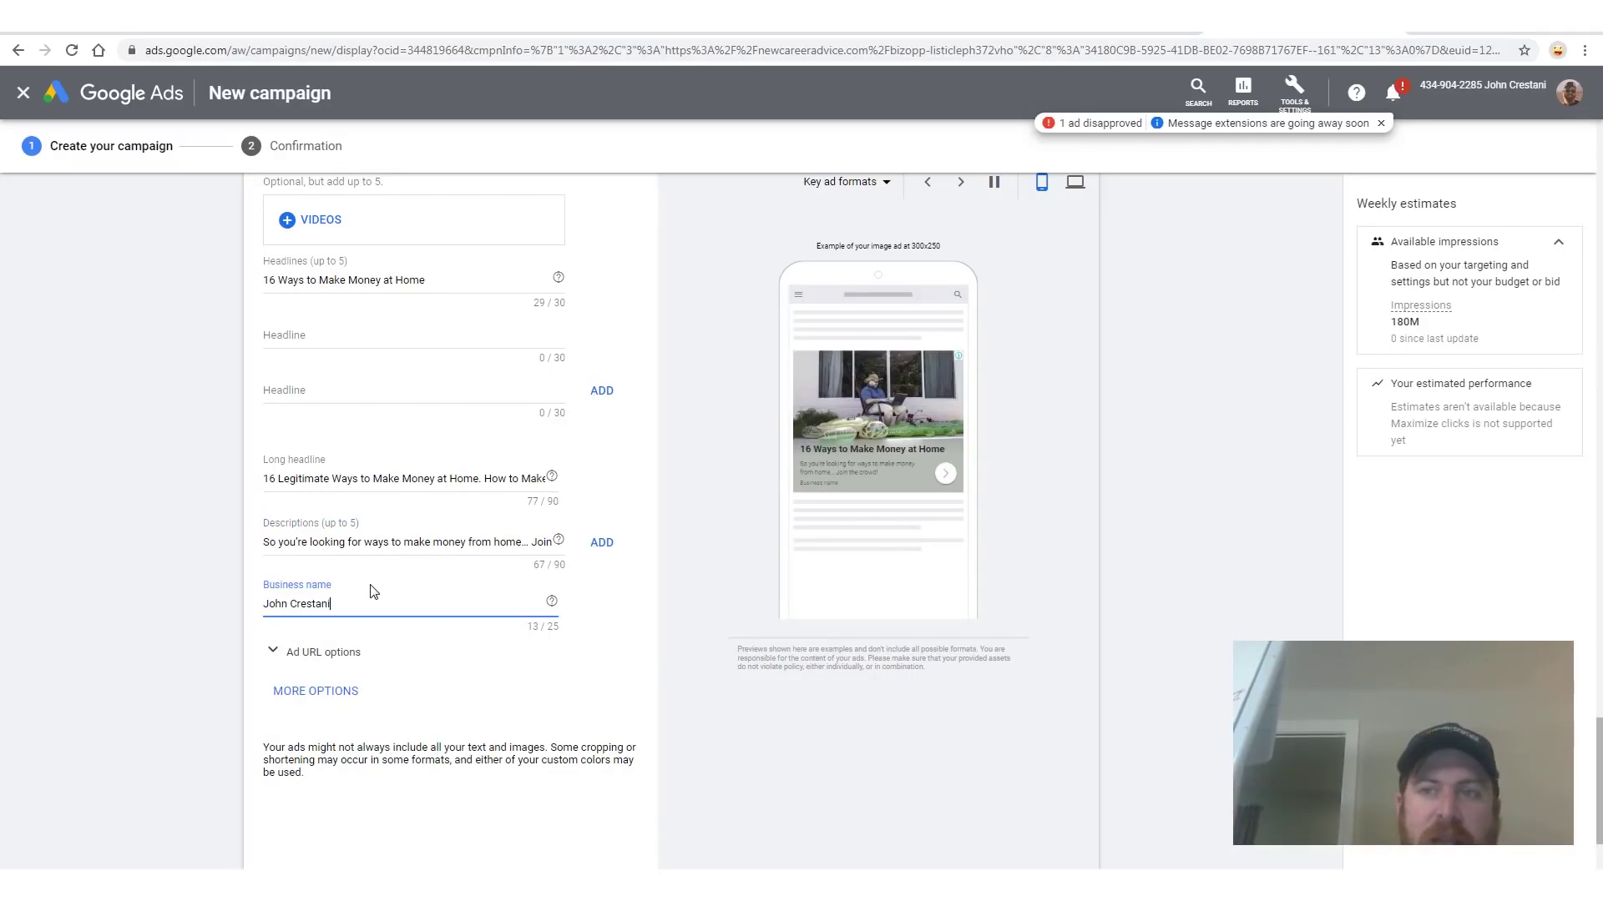
{"action": "scroll", "coordinate": [393, 340], "scroll_direction": "up", "scroll_amount": 4}
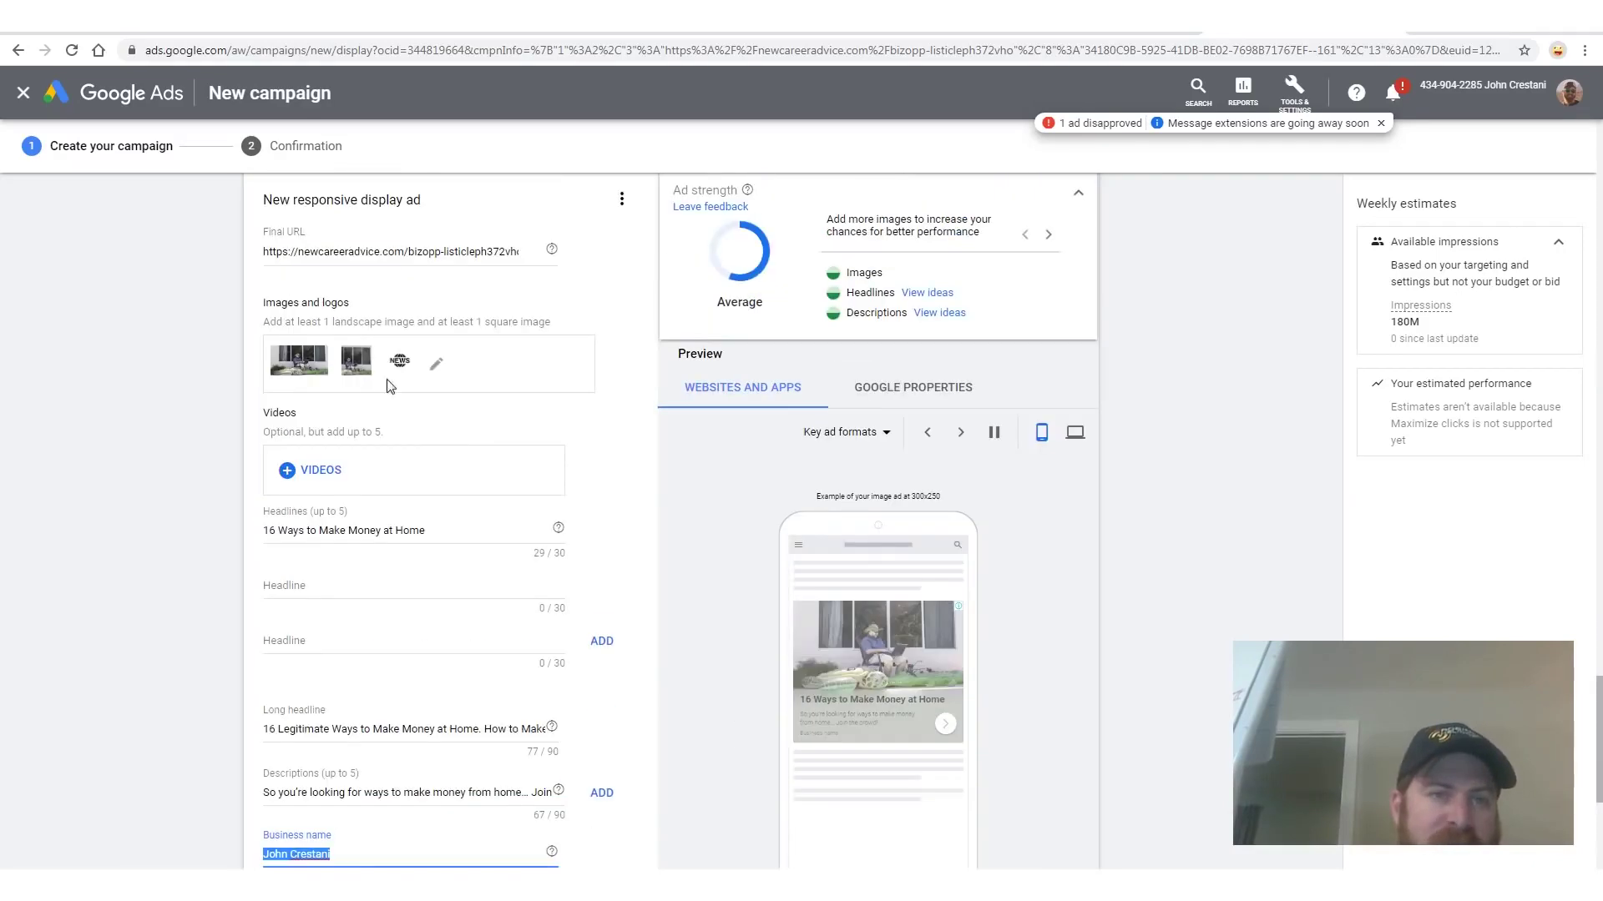
{"action": "type", "text": "New Career Advice"}
{"action": "scroll", "coordinate": [514, 623], "scroll_direction": "down", "scroll_amount": 1}
{"action": "mouse_move", "coordinate": [382, 705]}
{"action": "left_mouse_down"}
{"action": "mouse_move", "coordinate": [269, 708]}
{"action": "mouse_move", "coordinate": [393, 709]}
{"action": "mouse_move", "coordinate": [326, 764]}
{"action": "mouse_move", "coordinate": [251, 668]}
{"action": "mouse_move", "coordinate": [389, 668]}
{"action": "left_mouse_up"}
- Preview the ad in the desktop layout and page through its mobile ad formats
{"action": "scroll", "coordinate": [835, 622], "scroll_direction": "up", "scroll_amount": 4}
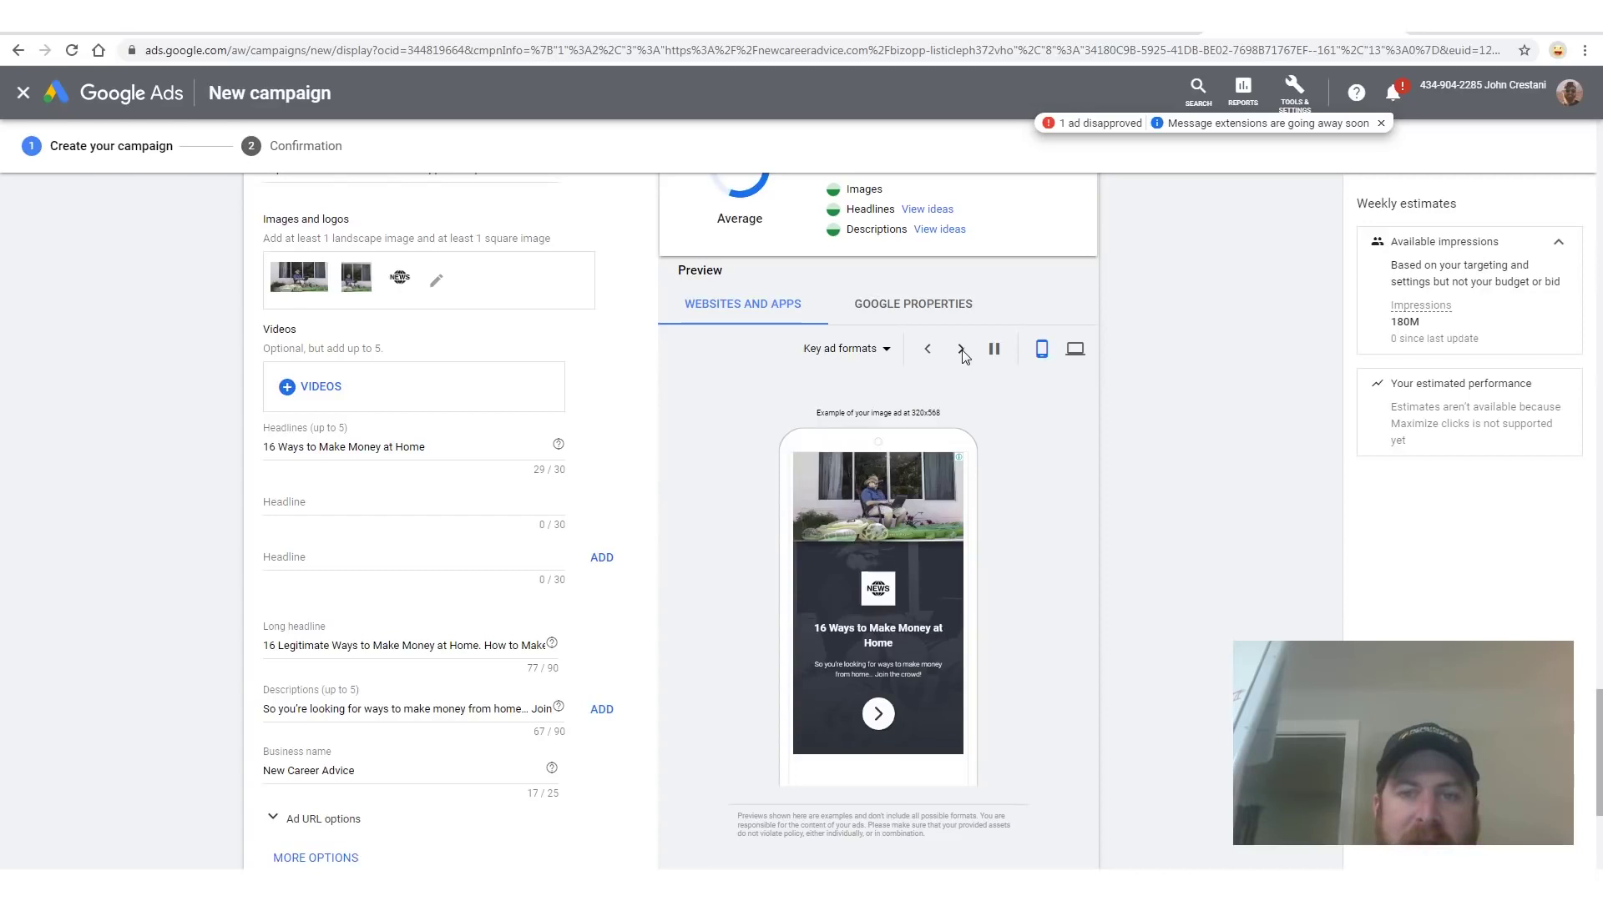
{"action": "left_click", "coordinate": [1075, 349]}
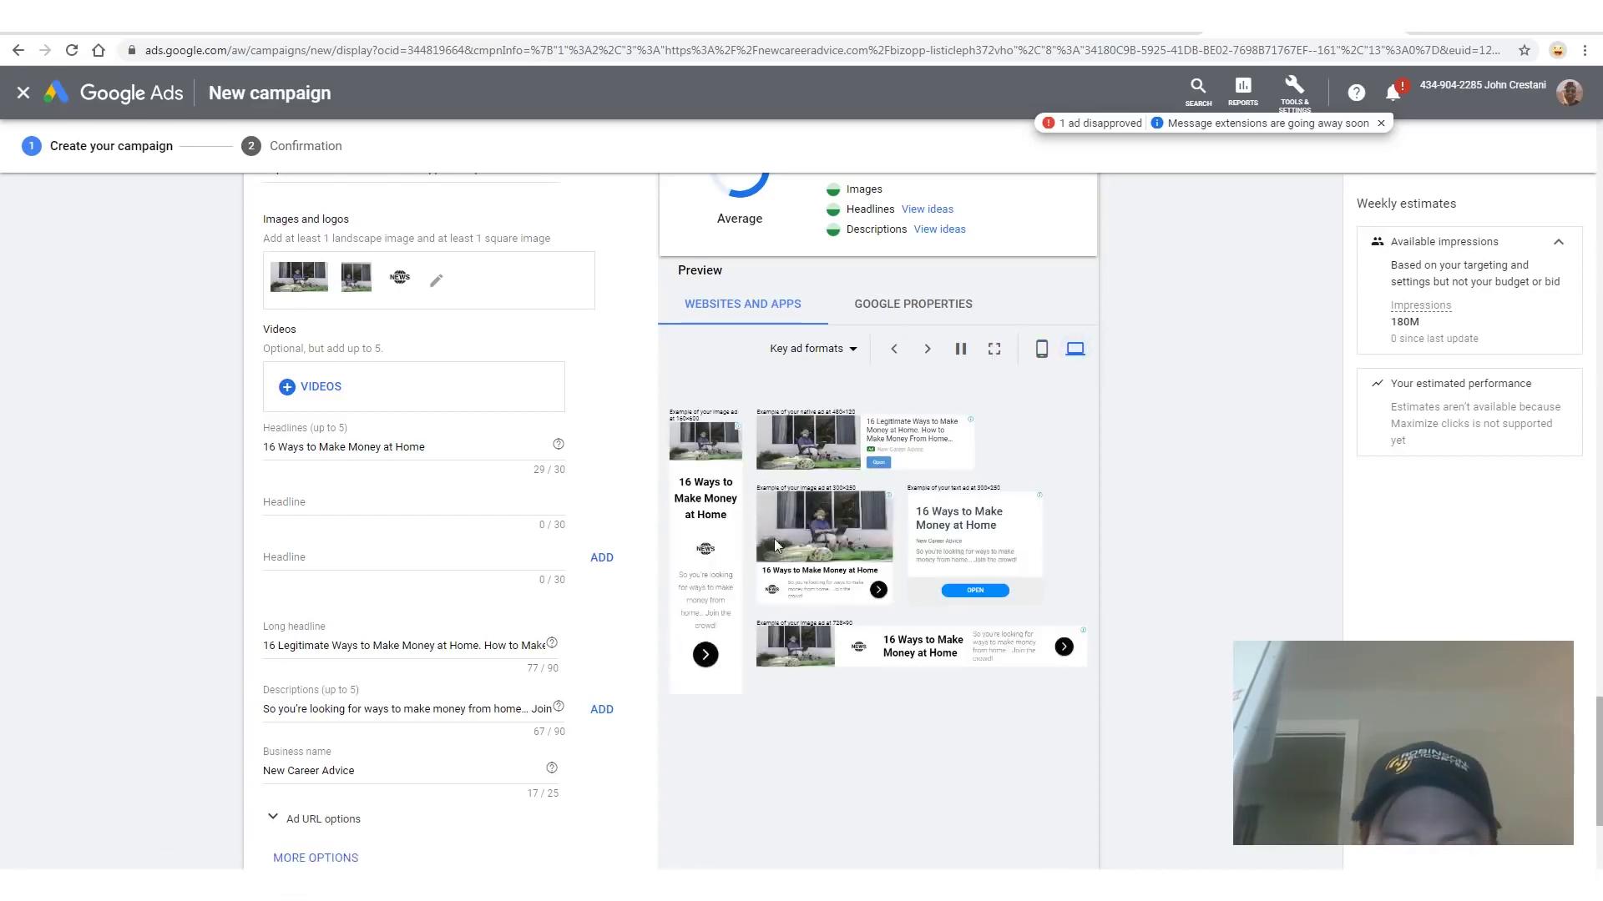
{"action": "left_click", "coordinate": [1041, 351]}
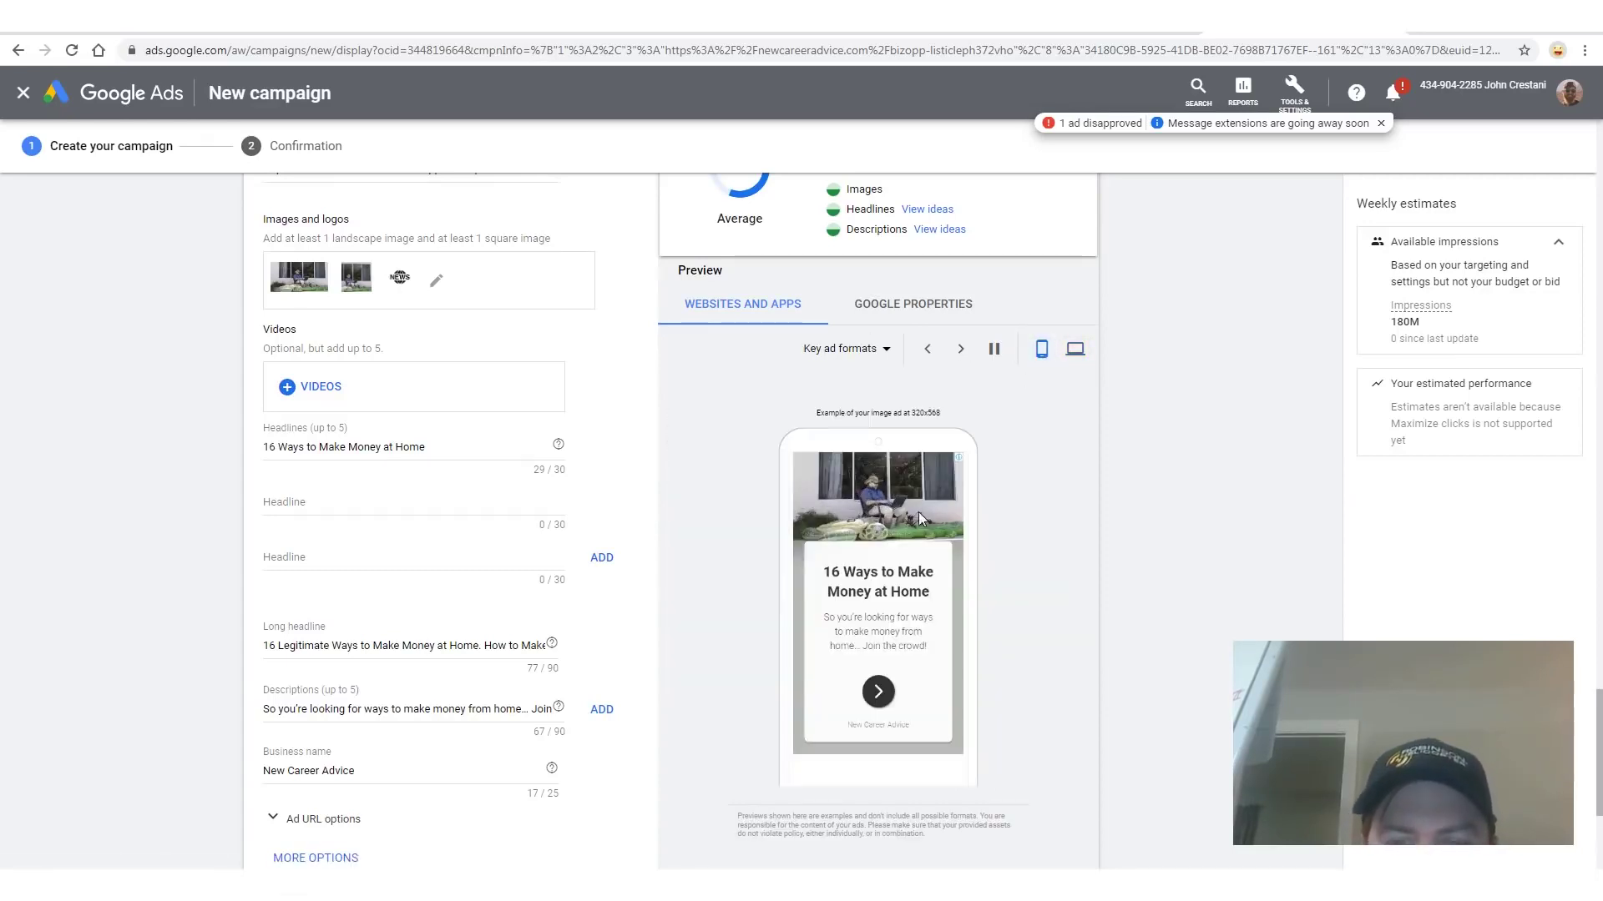
{"action": "left_click", "coordinate": [961, 347]}
{"action": "left_click", "coordinate": [961, 348]}
{"action": "left_click", "coordinate": [960, 347]}
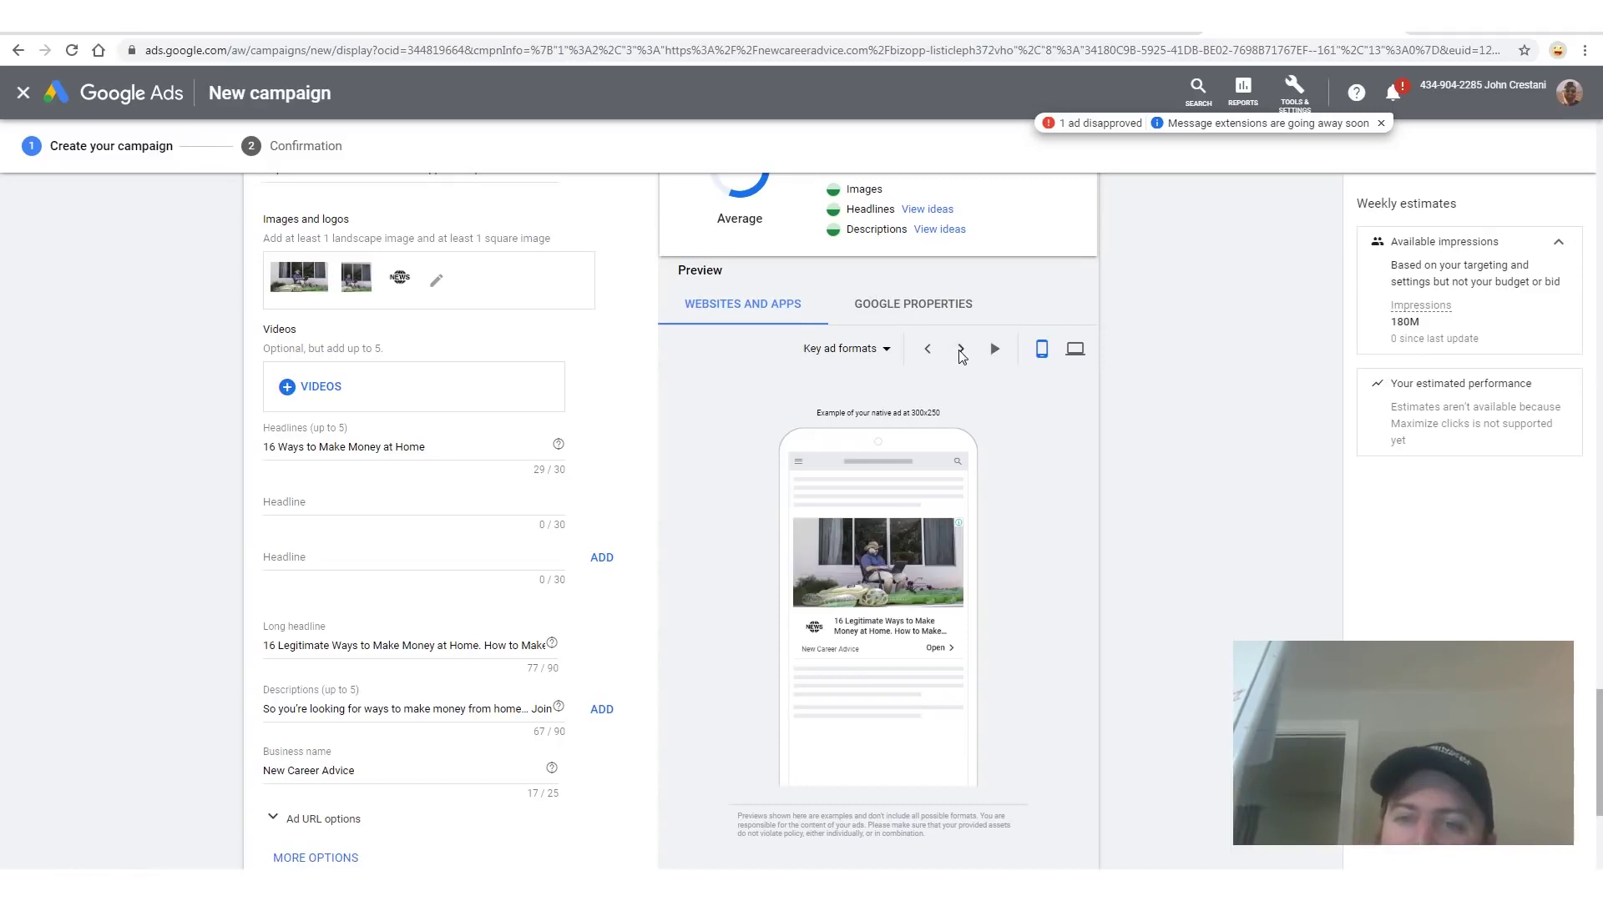
{"action": "left_click", "coordinate": [960, 350]}
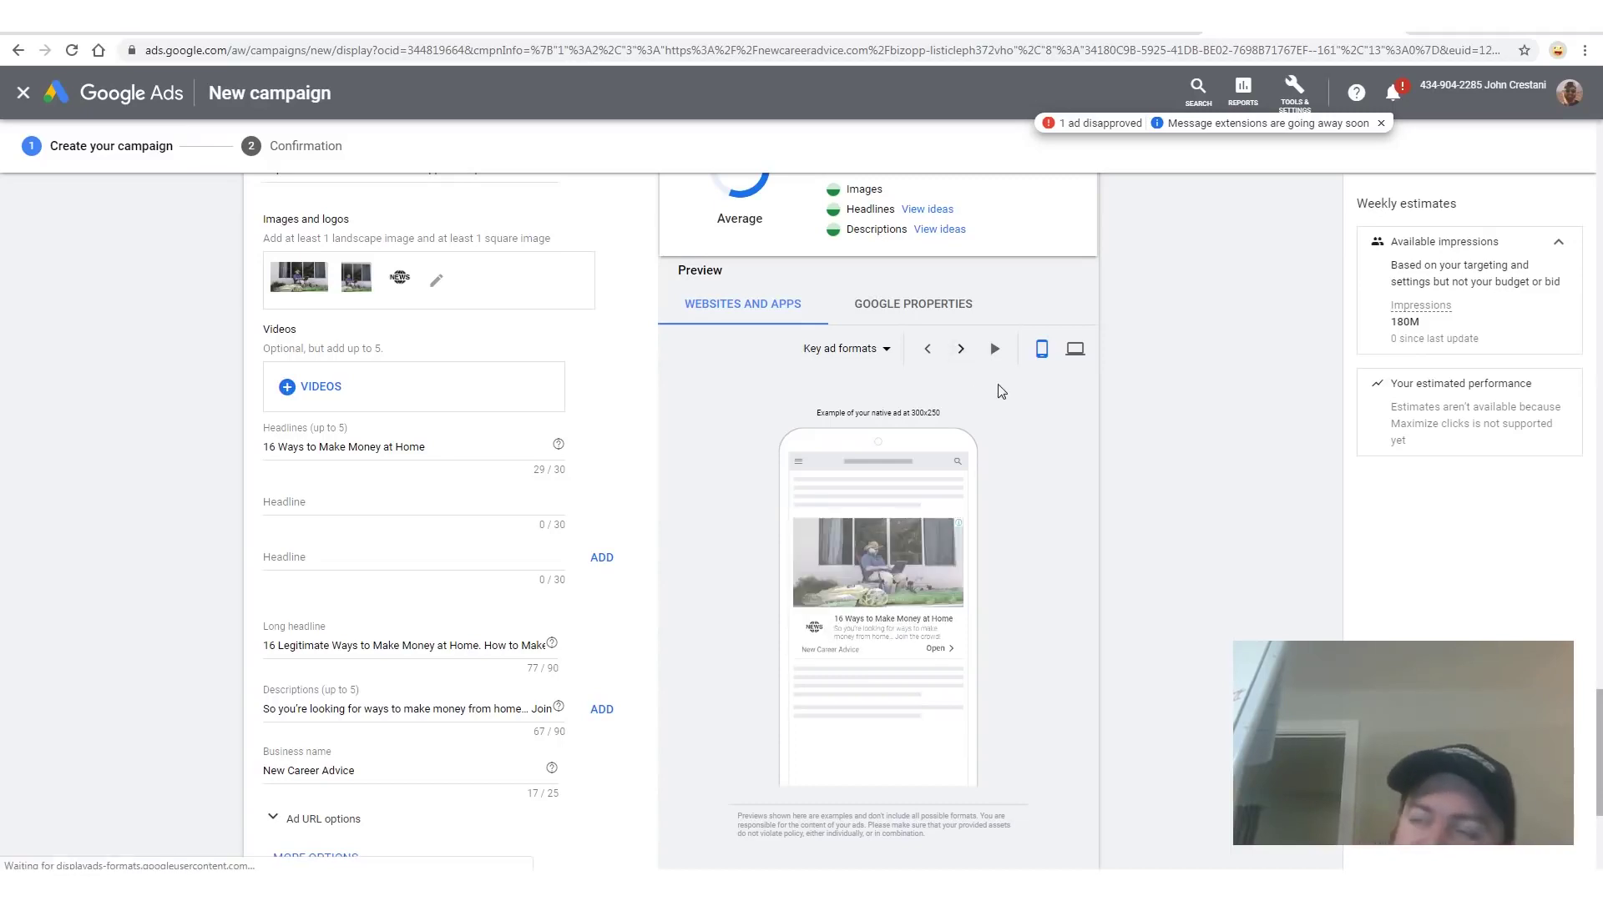
- Add the completed responsive display ad to the ad group
{"action": "scroll", "coordinate": [998, 398], "scroll_direction": "down", "scroll_amount": 4}
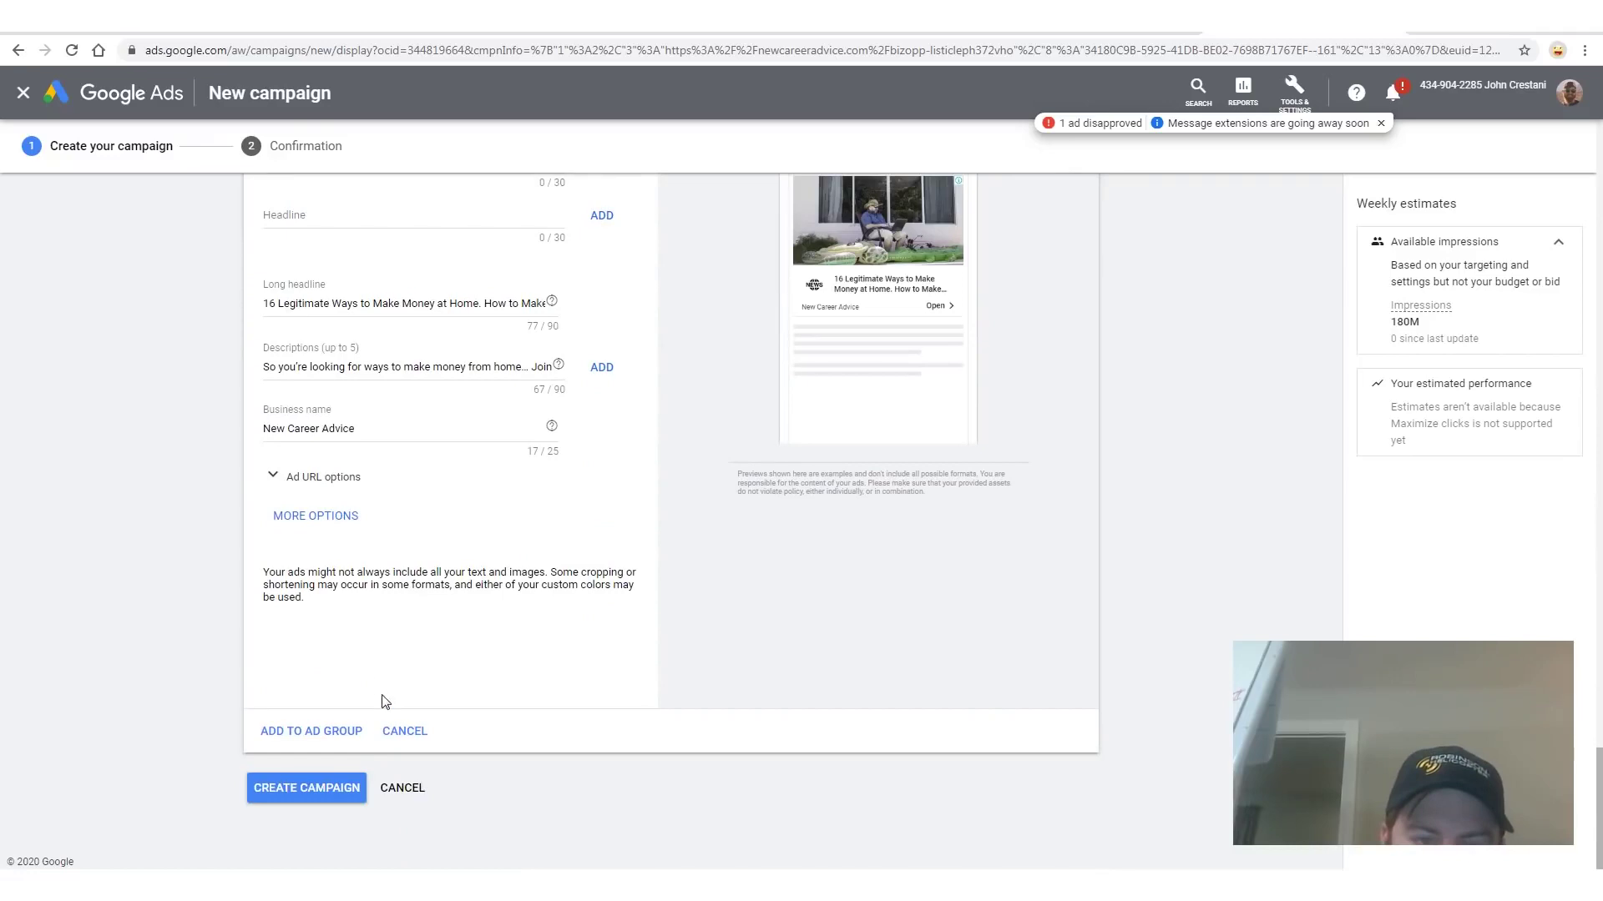
{"action": "mouse_move", "coordinate": [370, 702]}
{"action": "left_mouse_down"}
{"action": "mouse_move", "coordinate": [201, 735]}
{"action": "mouse_move", "coordinate": [359, 672]}
{"action": "left_mouse_up"}
{"action": "key", "text": "Escape"}
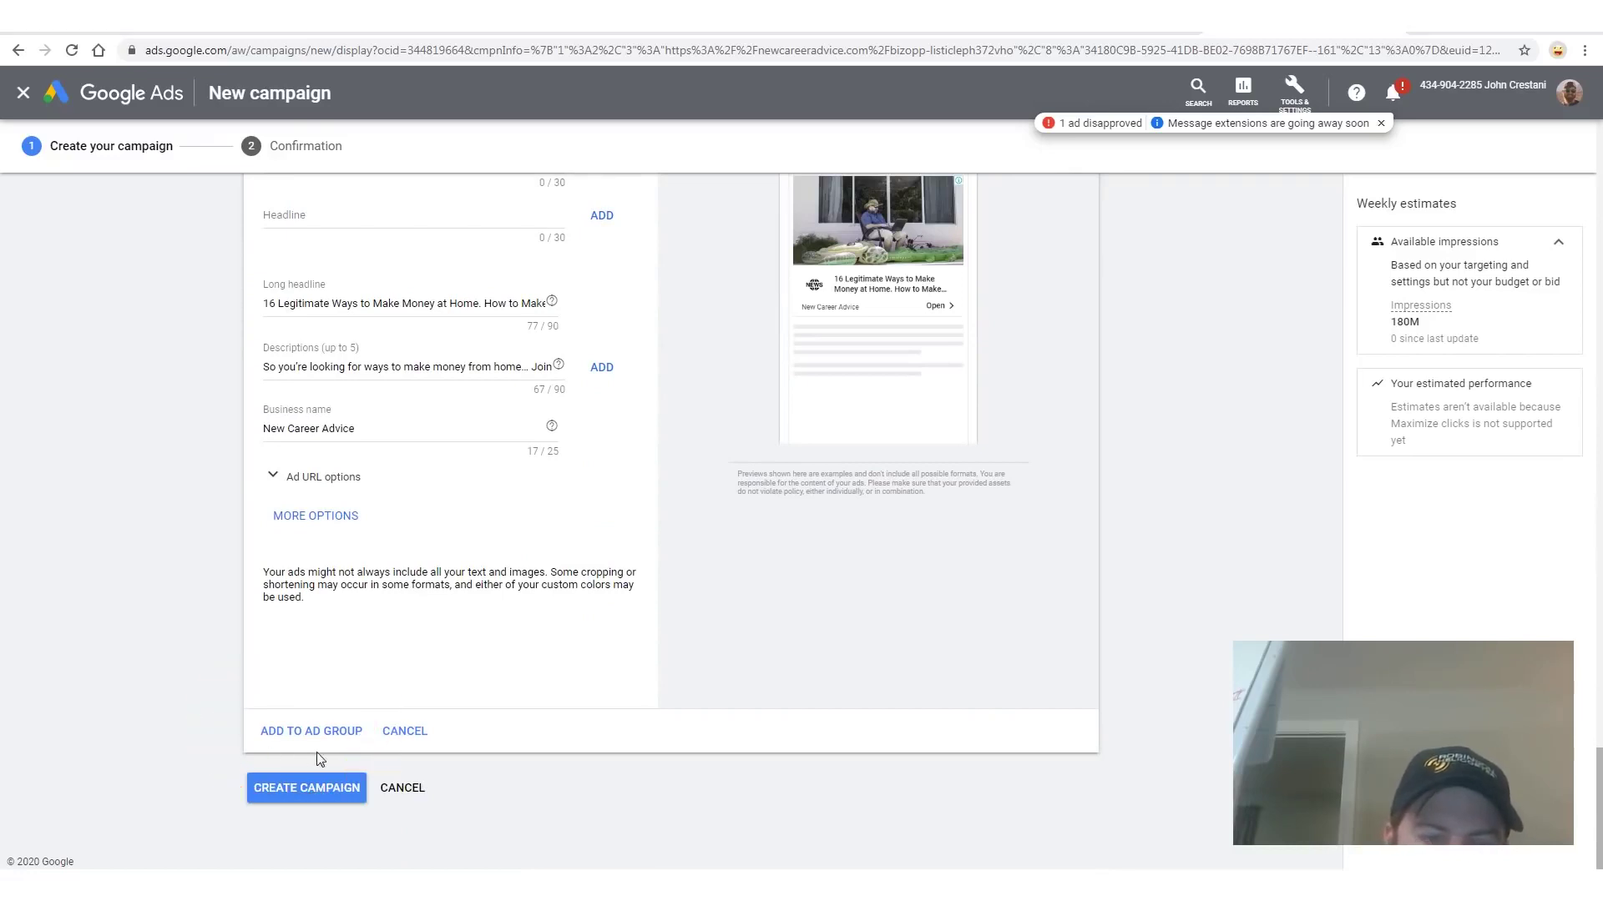
{"action": "left_click", "coordinate": [311, 731]}
{"action": "left_click_drag", "start_coordinate": [501, 735], "coordinate": [680, 568]}
{"action": "key", "text": "Escape"}
- Create the display campaign with its MLM & Business Opportunities topic targeting and the new ad
{"action": "mouse_move", "coordinate": [373, 752]}
{"action": "left_mouse_down"}
{"action": "mouse_move", "coordinate": [300, 848]}
{"action": "mouse_move", "coordinate": [200, 766]}
{"action": "mouse_move", "coordinate": [376, 735]}
{"action": "mouse_move", "coordinate": [209, 751]}
{"action": "left_mouse_up"}
{"action": "left_click_drag", "start_coordinate": [601, 256], "coordinate": [185, 653]}
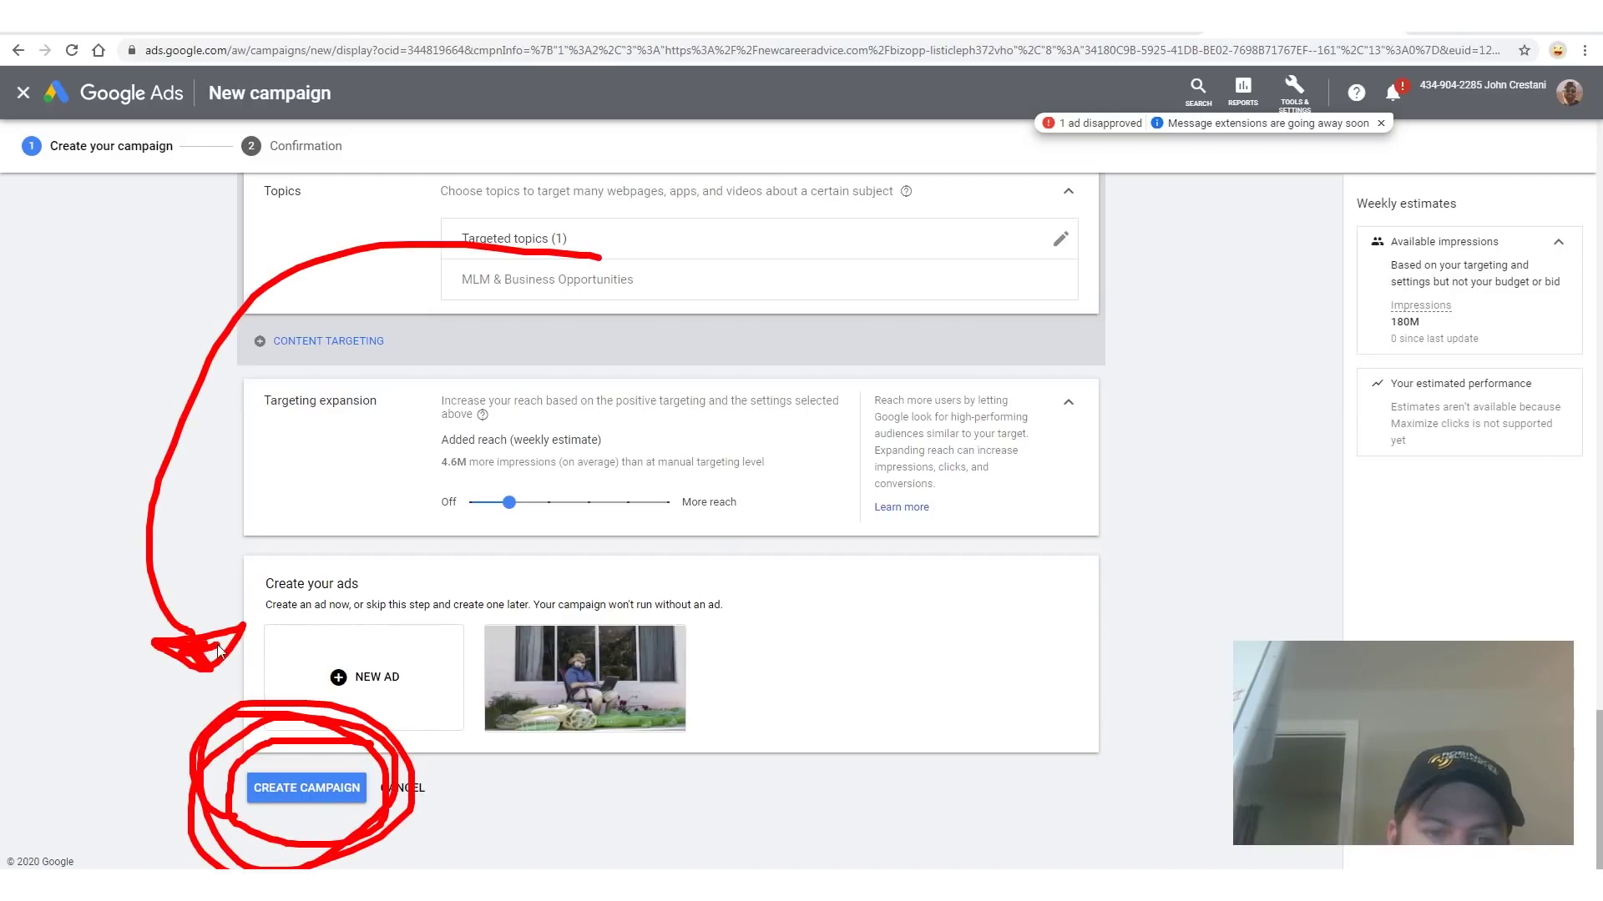
{"action": "mouse_move", "coordinate": [1440, 616]}
{"action": "left_mouse_down"}
{"action": "mouse_move", "coordinate": [663, 673]}
{"action": "mouse_move", "coordinate": [438, 726]}
{"action": "mouse_move", "coordinate": [509, 851]}
{"action": "mouse_move", "coordinate": [491, 782]}
{"action": "left_mouse_up"}
{"action": "key", "text": "Escape"}
{"action": "left_click", "coordinate": [355, 788]}
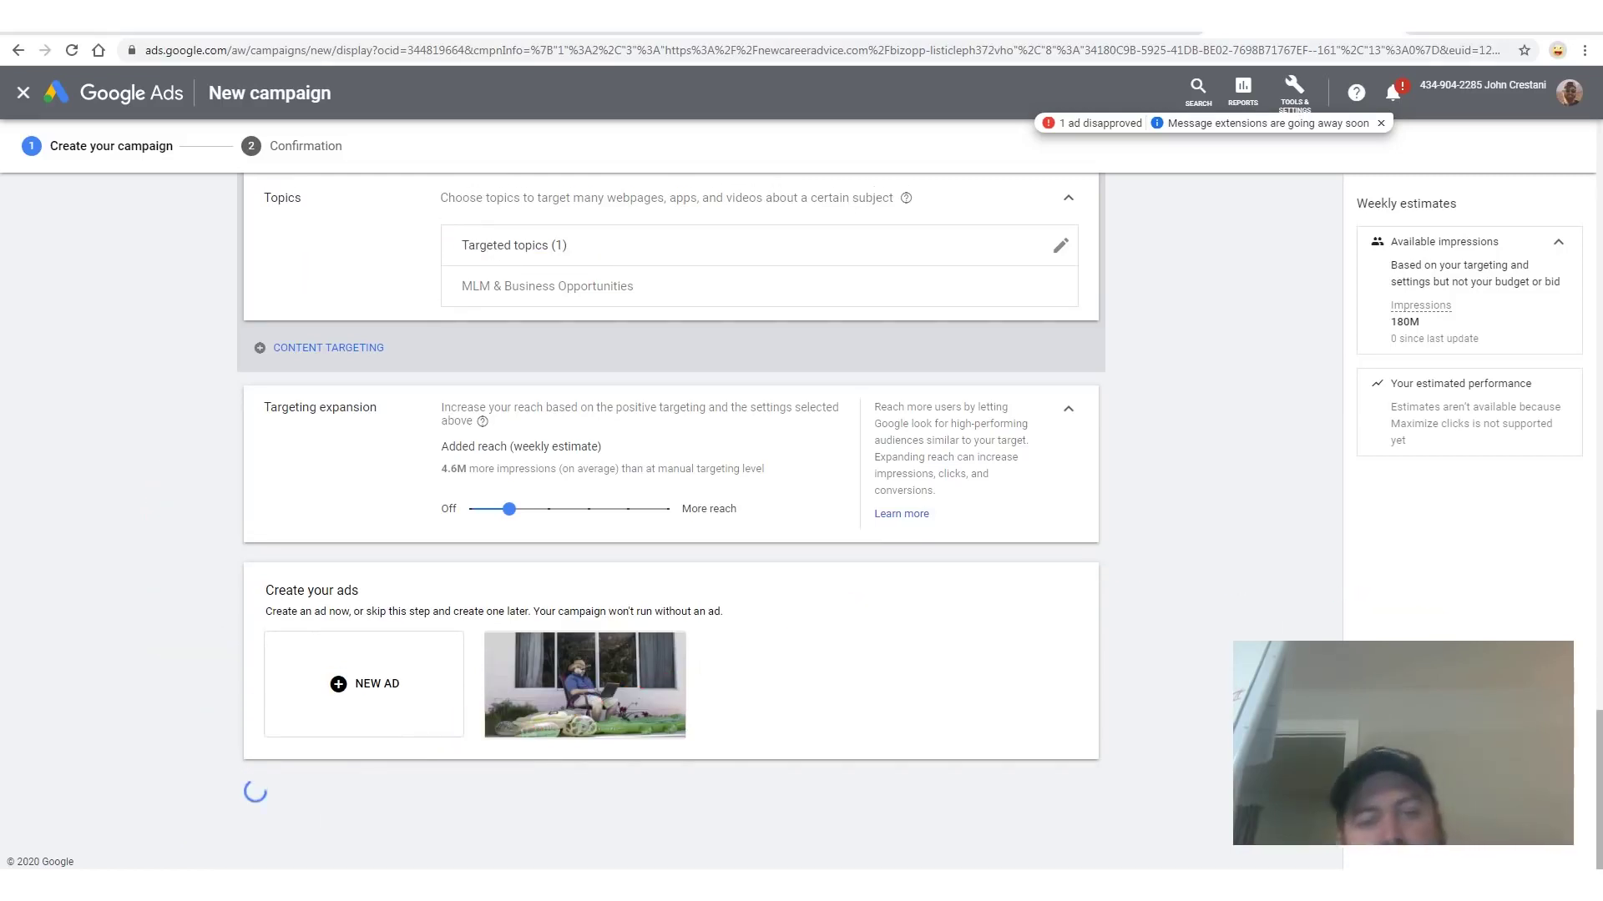